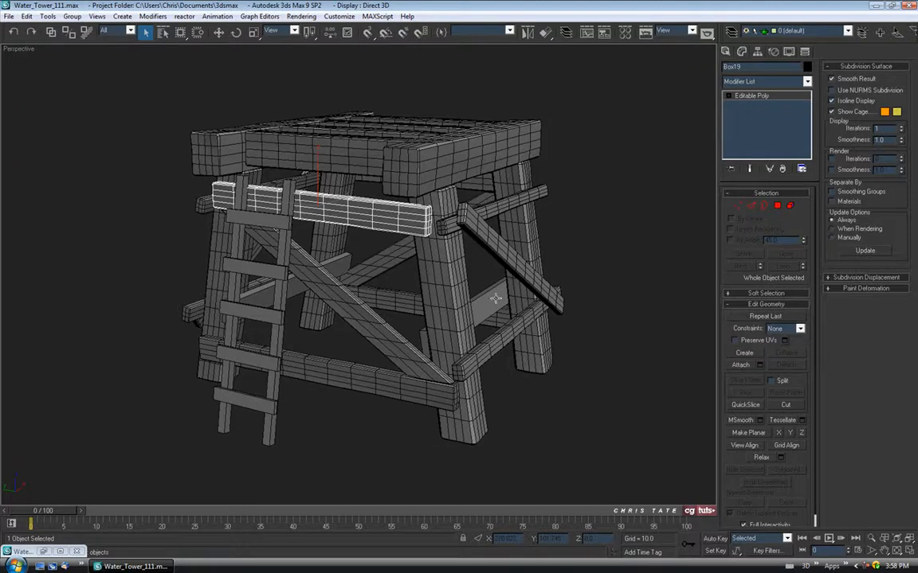
Step: Duplicate the upper crossbeam behind the ladder as a single copy placed below the original
left_click(218, 32)
scroll(353, 131, "up", 5)
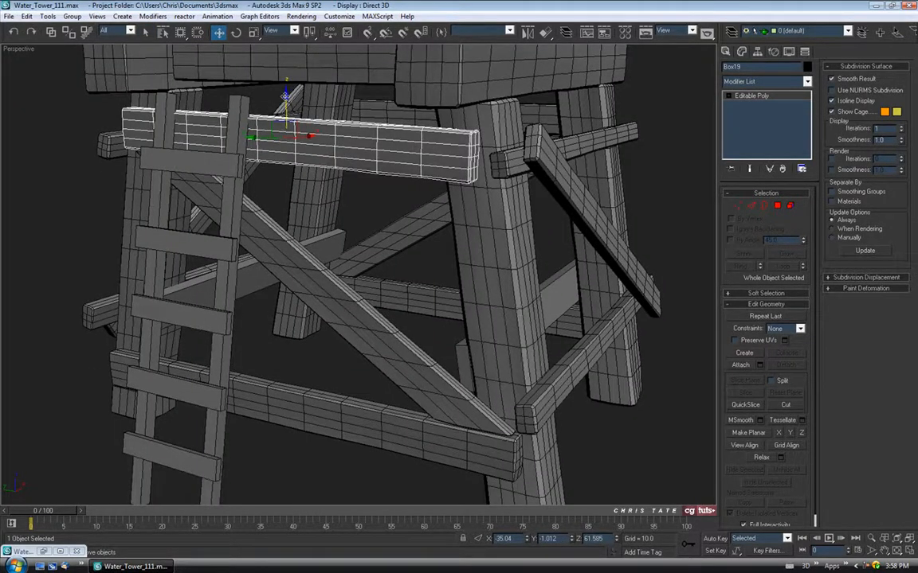
left_click_drag(285, 94, 287, 177, "shift")
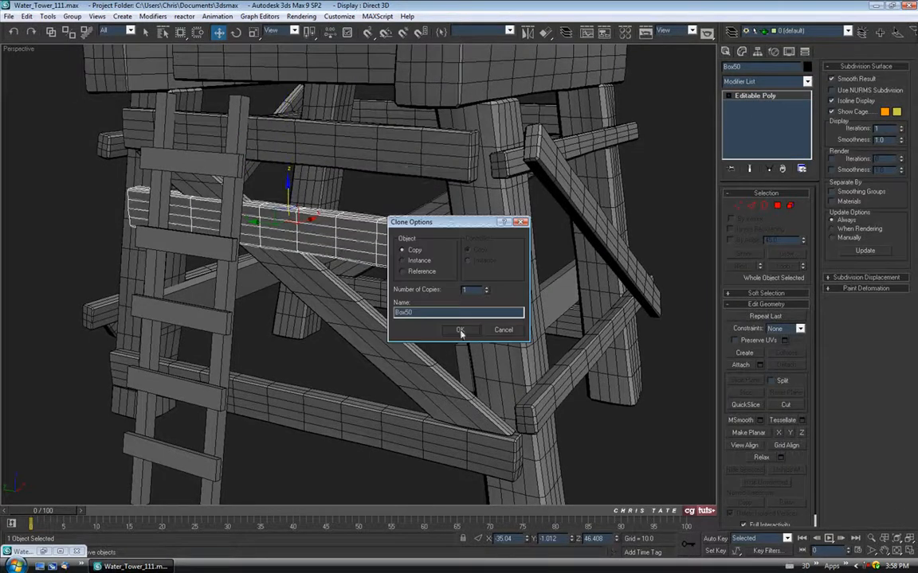
left_click(459, 331)
Step: Center the copied crossbeam's pivot point on the object
middle_click_drag(454, 247, 464, 231)
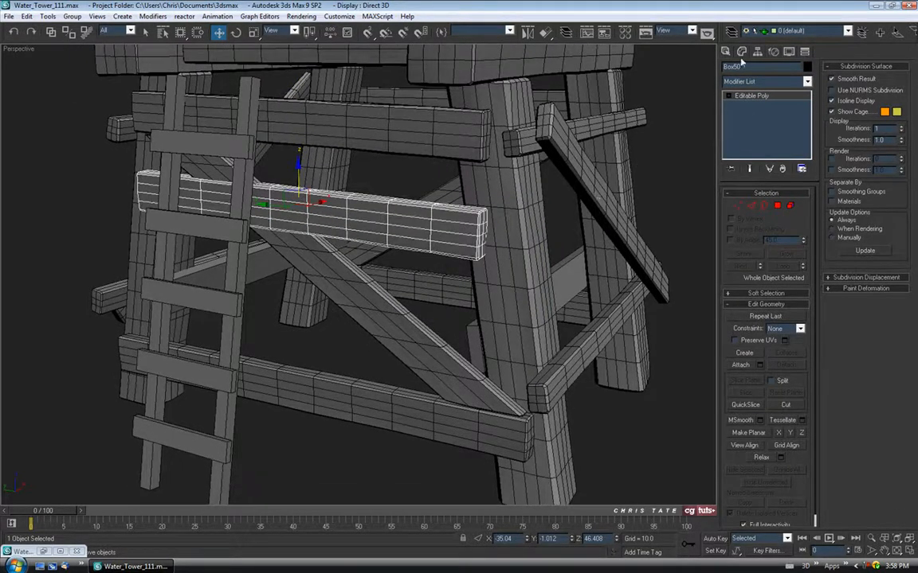
left_click(757, 52)
left_click(766, 120)
left_click(758, 179)
left_click(755, 121)
Step: Center the pivot point of the plain, unsegmented inner plank between the side legs on its object
middle_click_drag(527, 307, 567, 296, "alt")
left_click(587, 286)
left_click(779, 122)
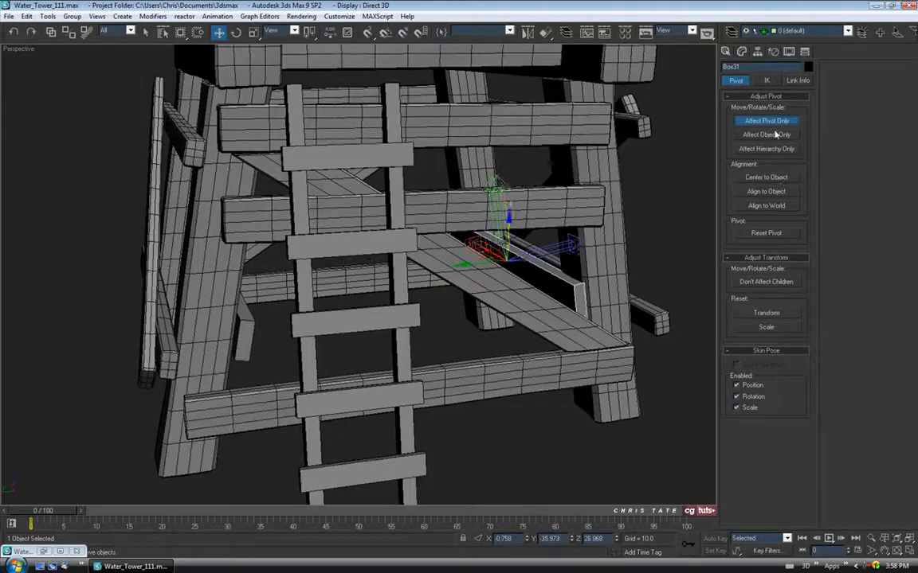
left_click(783, 122)
middle_click_drag(647, 178, 556, 252, "alt")
Step: Align the copied crossbeam to the plain inner plank, matching pivot points in X, Y and Z and orientation on all three axes
left_click(447, 226)
middle_click_drag(447, 226, 535, 251, "alt")
left_click(545, 32)
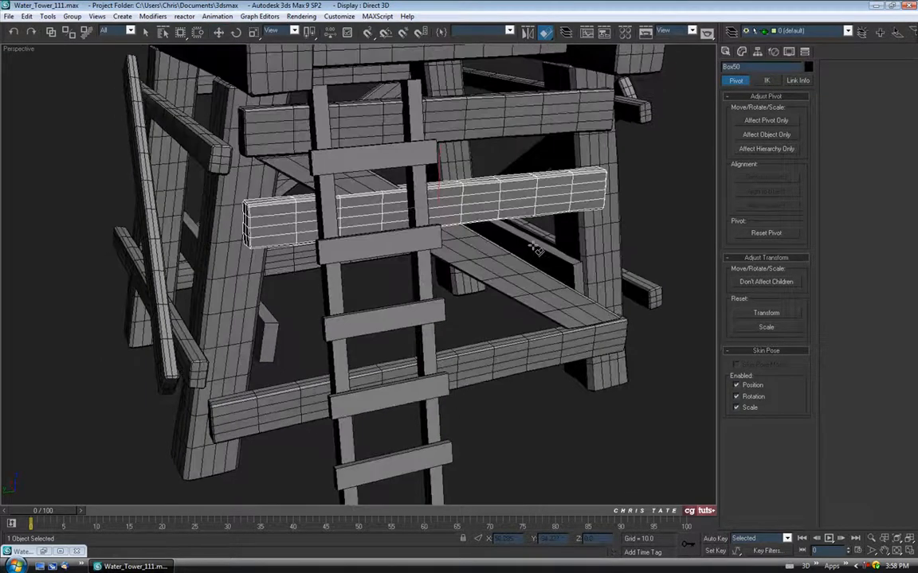
left_click(535, 251)
left_click_drag(282, 174, 279, 110)
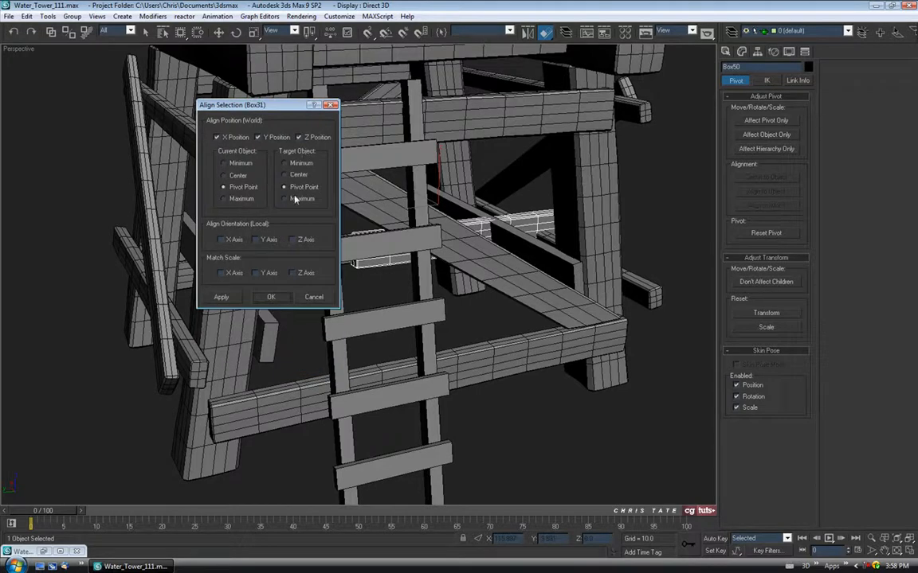
left_click(222, 241)
left_click(256, 240)
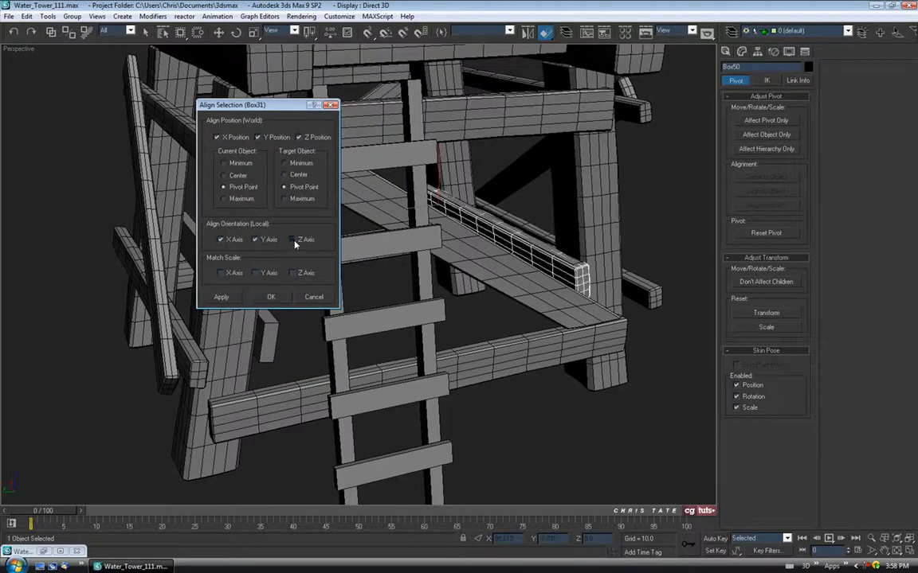
left_click(270, 301)
Step: Delete the old plain inner plank that overlaps the aligned segmented copy
middle_click_drag(454, 237, 471, 252)
scroll(420, 258, "up", 3)
scroll(373, 240, "up", 4)
middle_click_drag(372, 240, 428, 284)
scroll(406, 267, "down", 2)
middle_click_drag(390, 250, 444, 270)
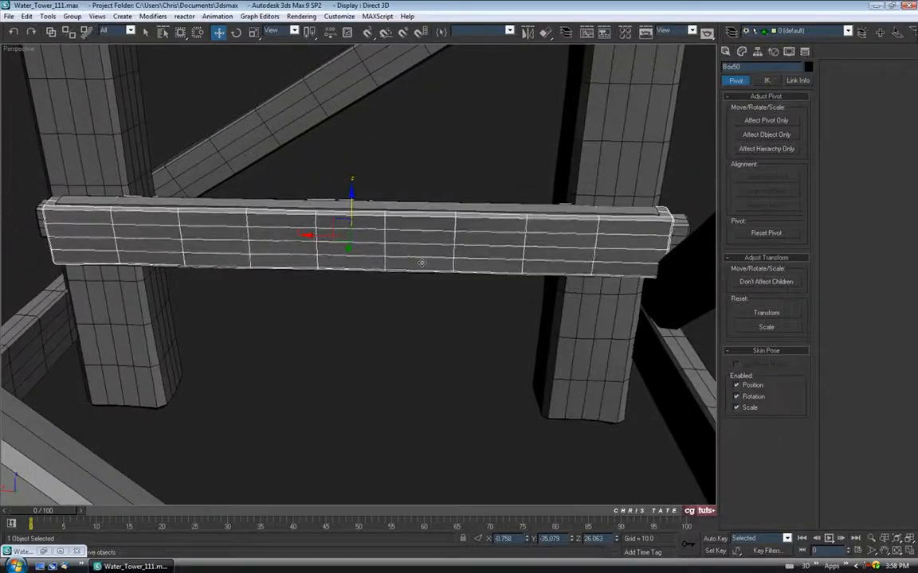
left_click(278, 200)
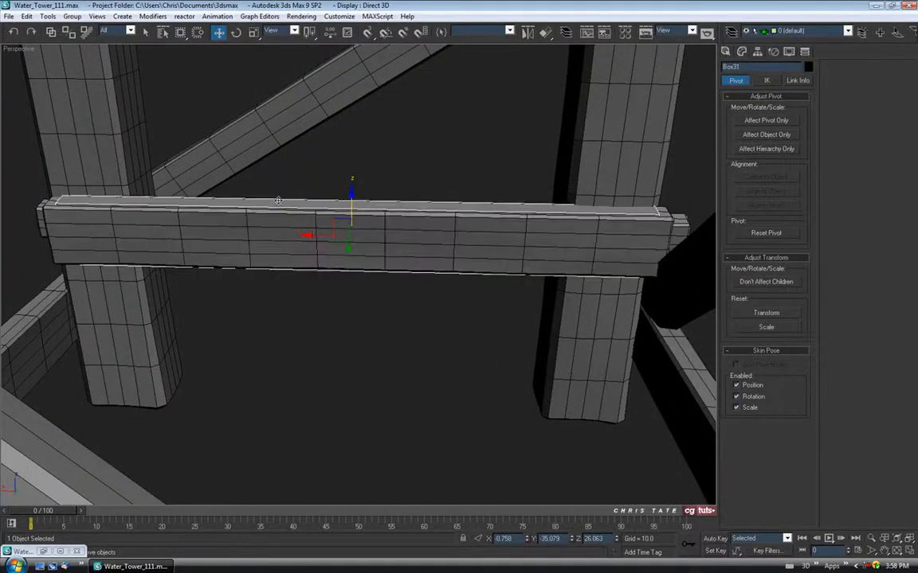
key("ctrl+d")
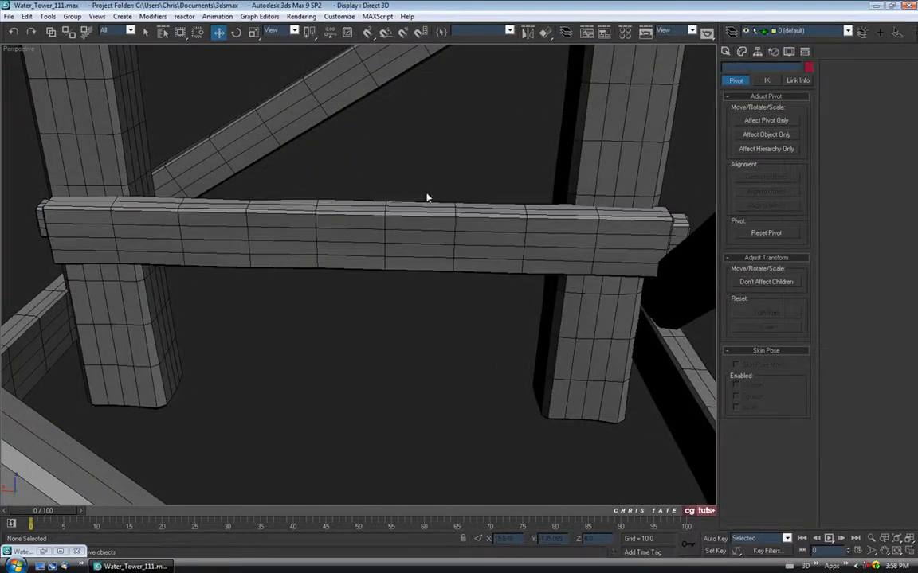
Step: Nudge the replacement plank along its length and sideways so it sits against the inner faces of the legs
left_click(509, 220)
middle_click_drag(586, 253, 556, 256)
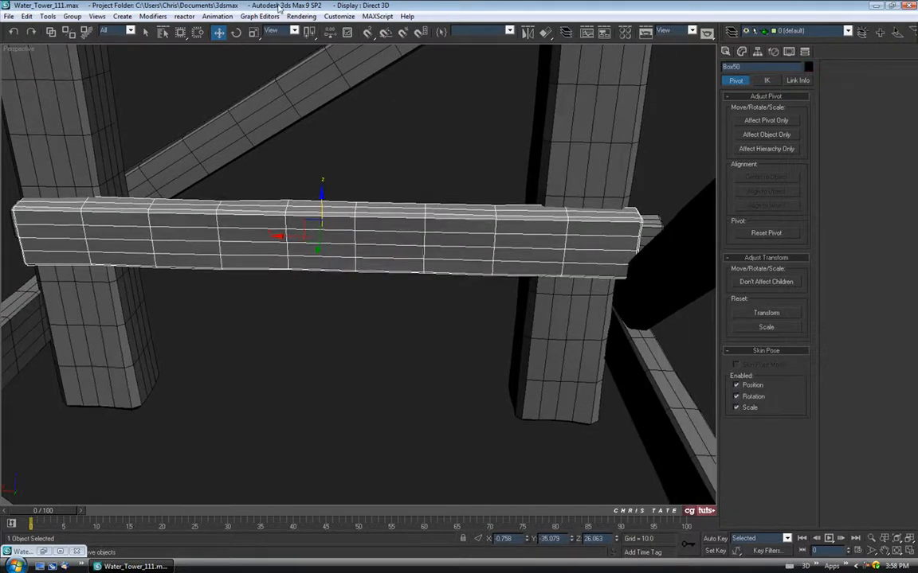
left_click_drag(282, 236, 265, 239)
middle_click_drag(266, 239, 316, 255, "alt")
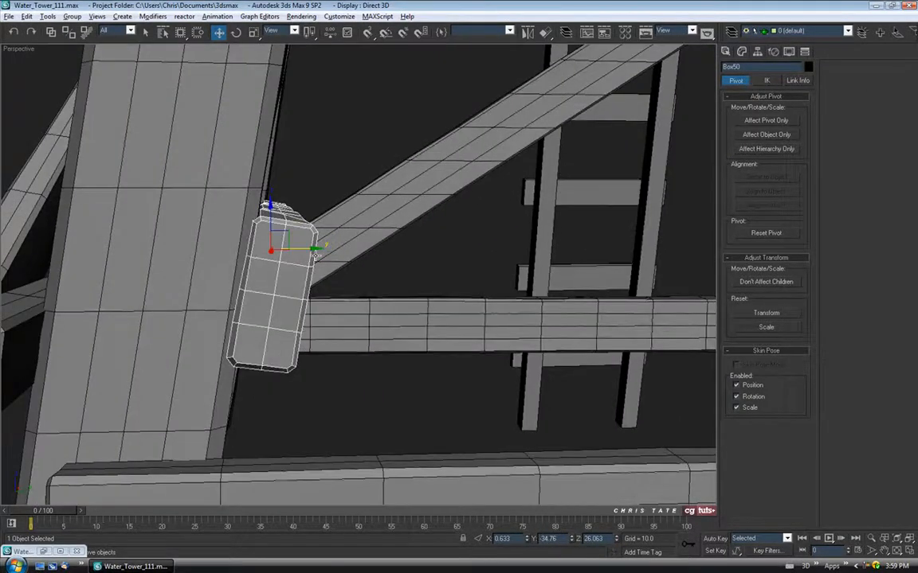
left_click_drag(308, 255, 301, 267)
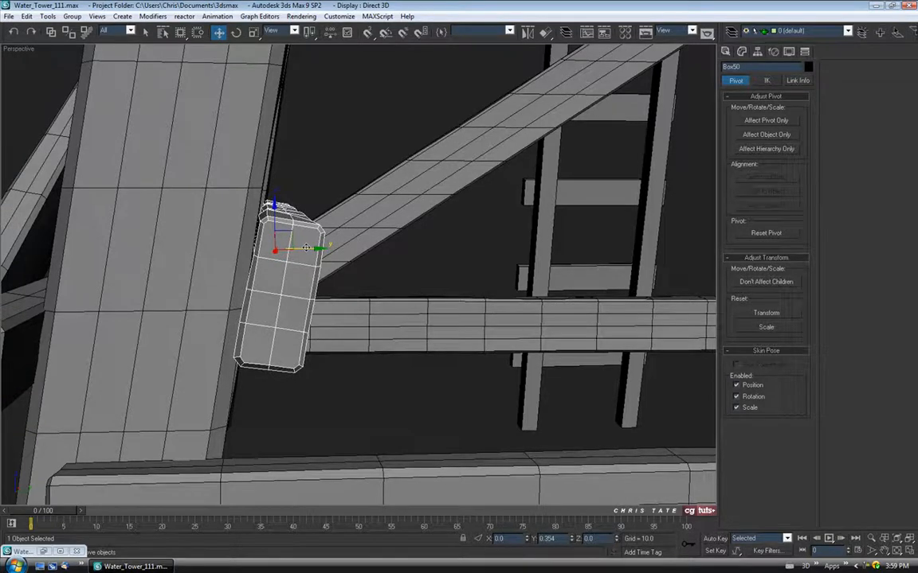
middle_click_drag(301, 268, 143, 430, "alt")
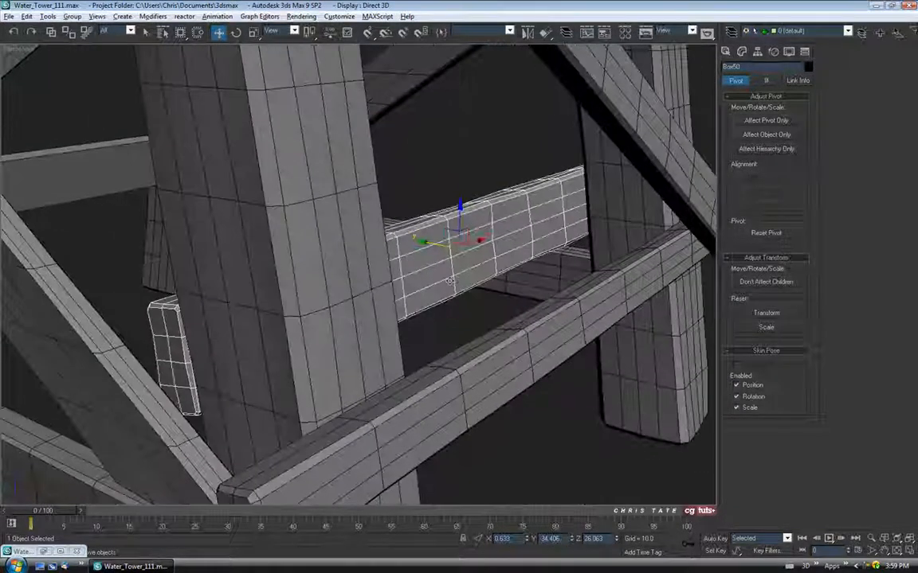
Step: Rotate the replacement plank slightly using the Local reference coordinate system
left_click(44, 552)
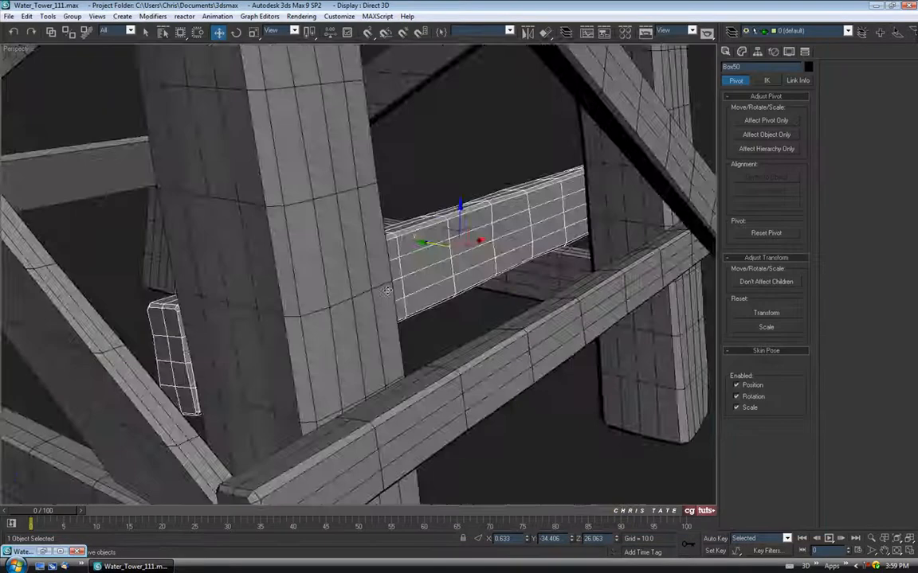
middle_click_drag(478, 278, 399, 270, "alt")
left_click(236, 32)
left_click(295, 32)
left_click(288, 71)
middle_click_drag(50, 156, 139, 184, "alt")
middle_click_drag(227, 209, 292, 216, "alt")
left_click_drag(291, 216, 283, 211)
middle_click_drag(282, 222, 270, 209, "alt")
Step: Lower the replacement plank along the legs with the Move tool set to Local coordinates
left_click(218, 34)
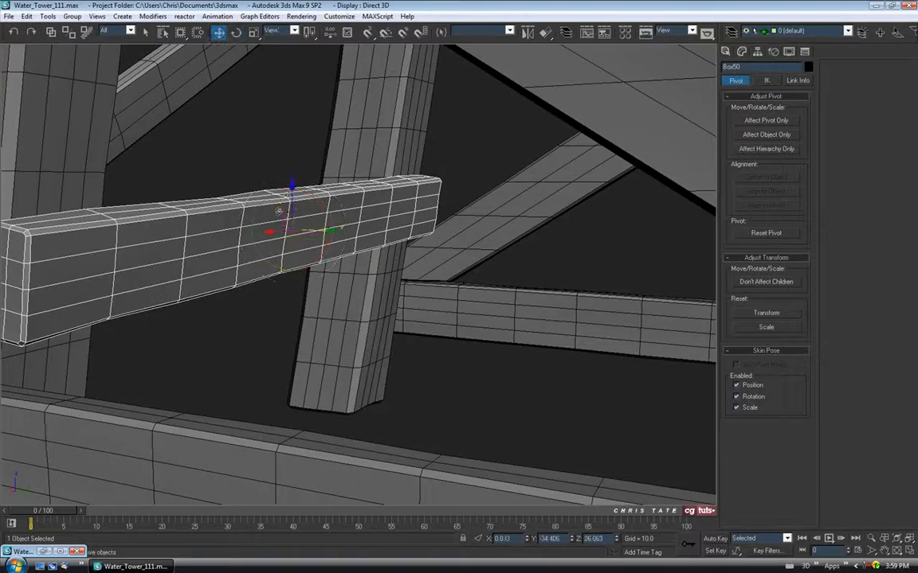
left_click(294, 30)
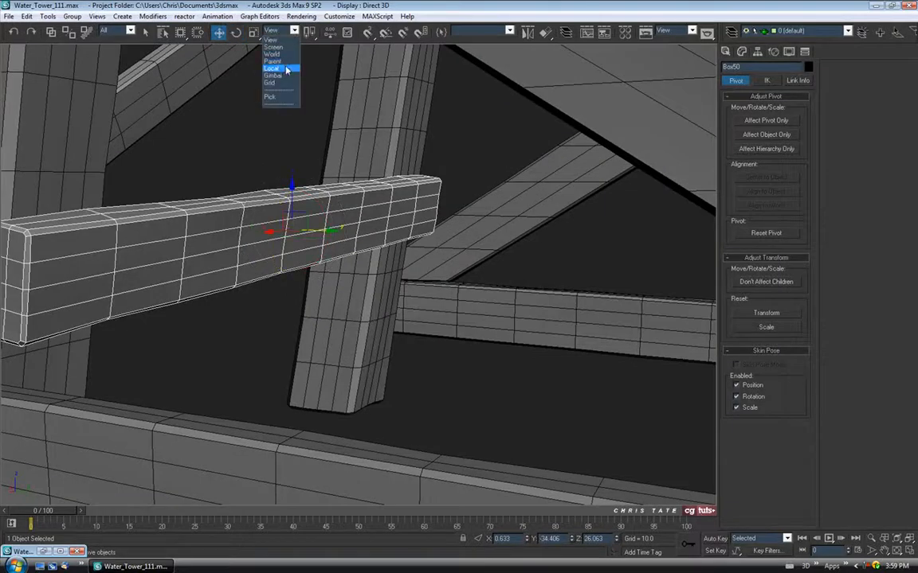
left_click(271, 69)
left_click_drag(296, 189, 279, 212)
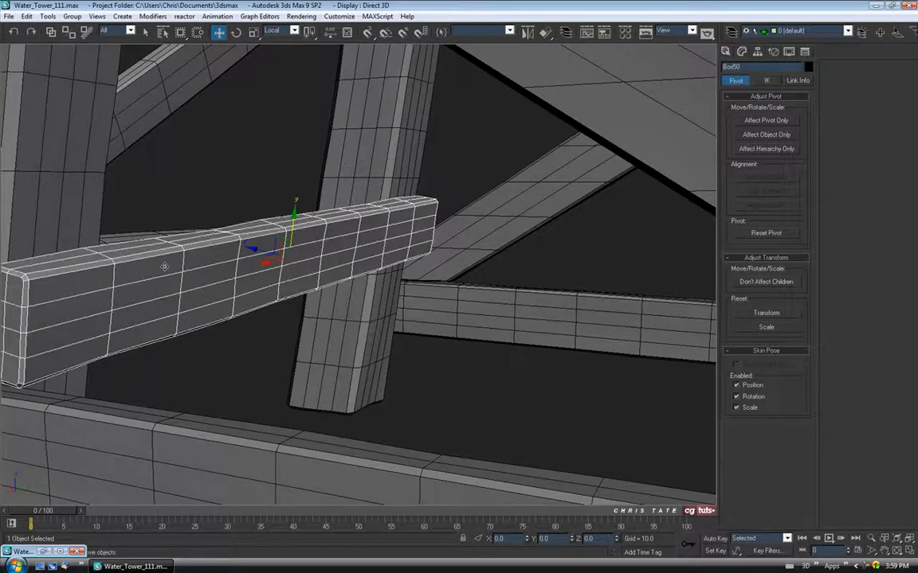
middle_click_drag(164, 267, 185, 263, "alt")
middle_click_drag(157, 381, 182, 257, "alt")
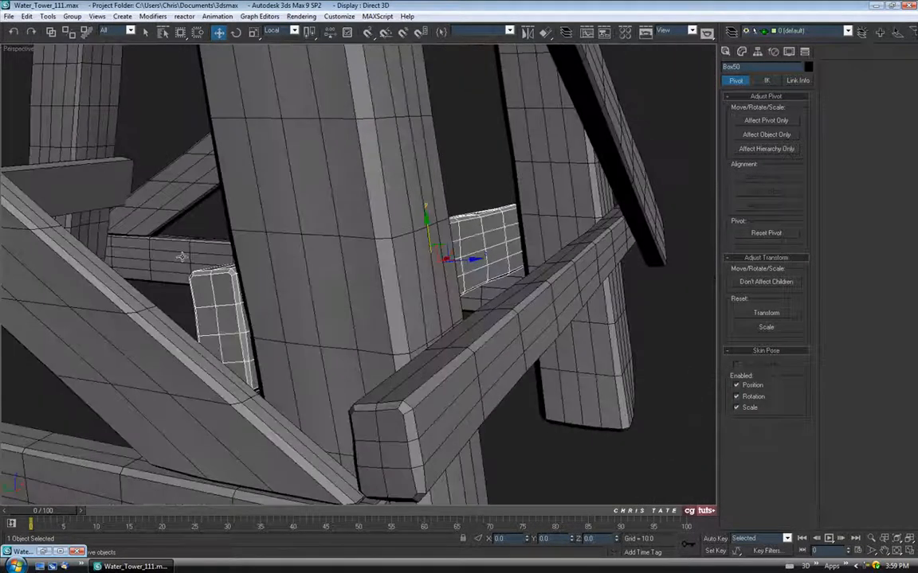
Step: Select the replacement plank between the legs and adjust its tilt with a slight rotation
scroll(188, 243, "down", 3)
scroll(196, 222, "down", 5)
left_click(442, 266)
left_click(469, 246)
middle_click_drag(468, 246, 494, 259, "alt")
left_click(385, 263)
middle_click_drag(386, 263, 383, 256, "alt")
key("e")
left_click_drag(387, 244, 393, 255)
left_click(495, 252)
middle_click_drag(495, 252, 322, 288, "alt")
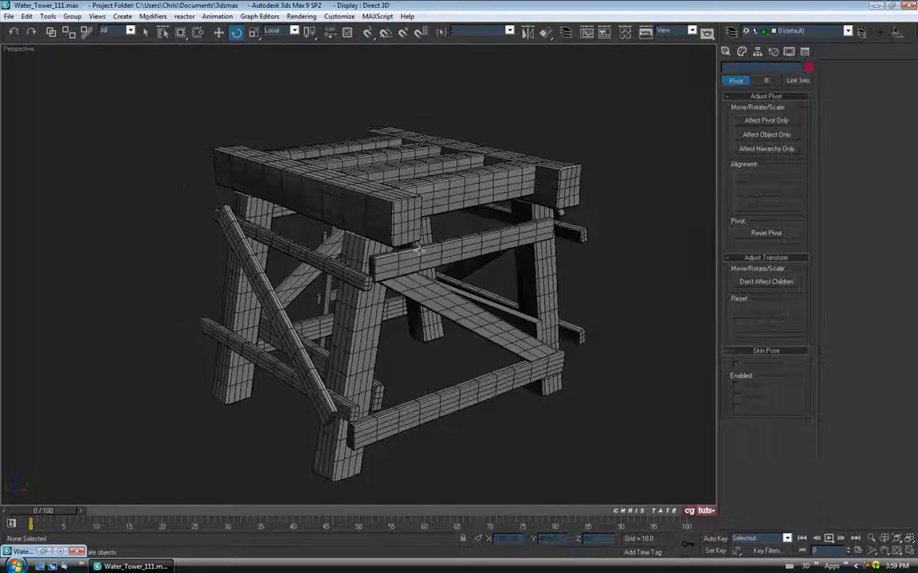
Step: Duplicate the upper crossbeam on the side opposite the ladder as a copy below the original
key("w")
left_click(478, 254)
middle_click_drag(478, 254, 338, 329, "alt")
left_click_drag(307, 247, 315, 293, "shift")
left_click(459, 333)
Step: Center the pivot point of the new crossbeam copy on the object
middle_click_drag(414, 355, 431, 327, "alt")
left_click(762, 120)
left_click(765, 177)
left_click(765, 120)
Step: Center the pivot point of the remaining plain inner plank on its object
left_click(378, 296)
left_click(765, 120)
left_click(765, 180)
left_click(760, 123)
middle_click_drag(548, 254, 529, 288, "alt")
Step: Align the new copy to the remaining plain inner plank by pivot point in X, Y and Z, with orientation matched on all axes
left_click(408, 296)
left_click(544, 31)
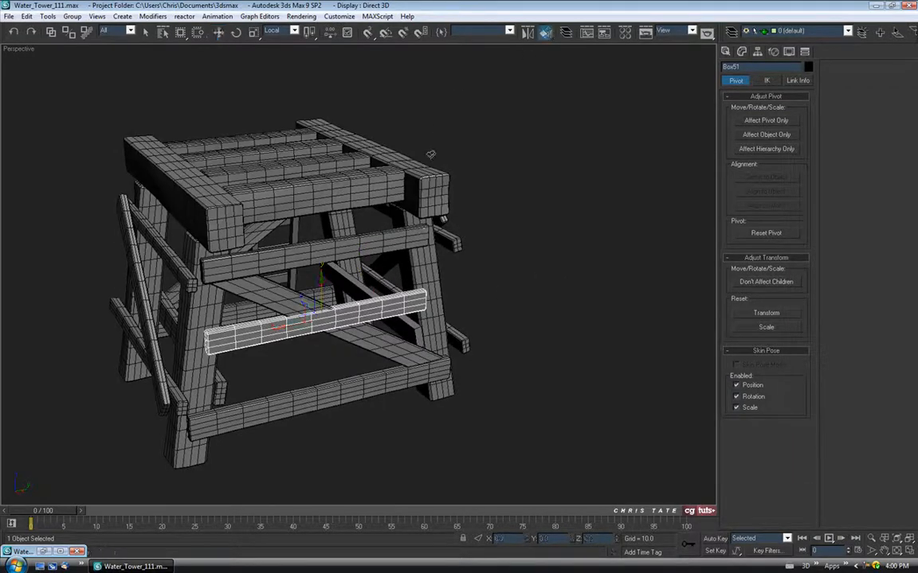
left_click(356, 288)
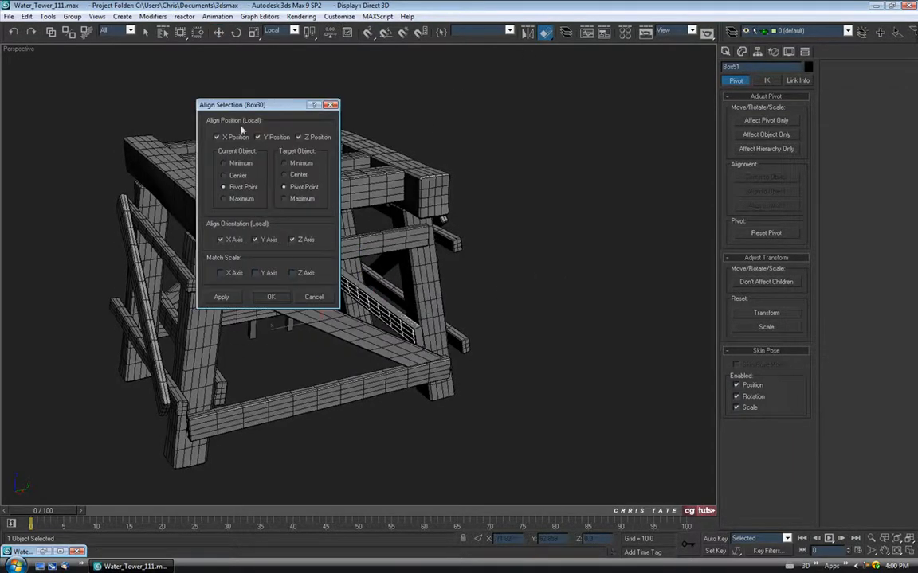
left_click(271, 297)
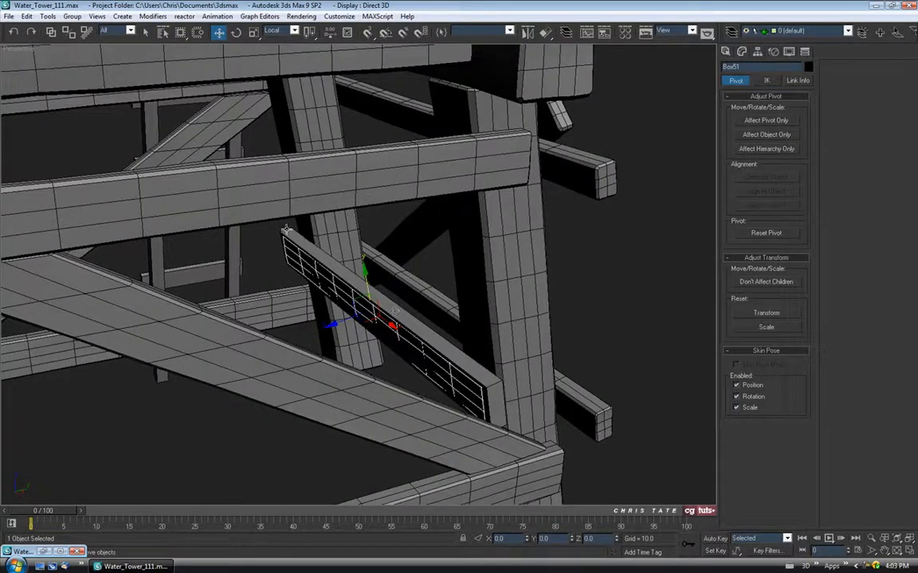
Step: Delete the remaining plain inner plank that the second aligned copy replaces
left_click(322, 281)
key("Delete")
middle_click_drag(296, 288, 403, 287, "alt")
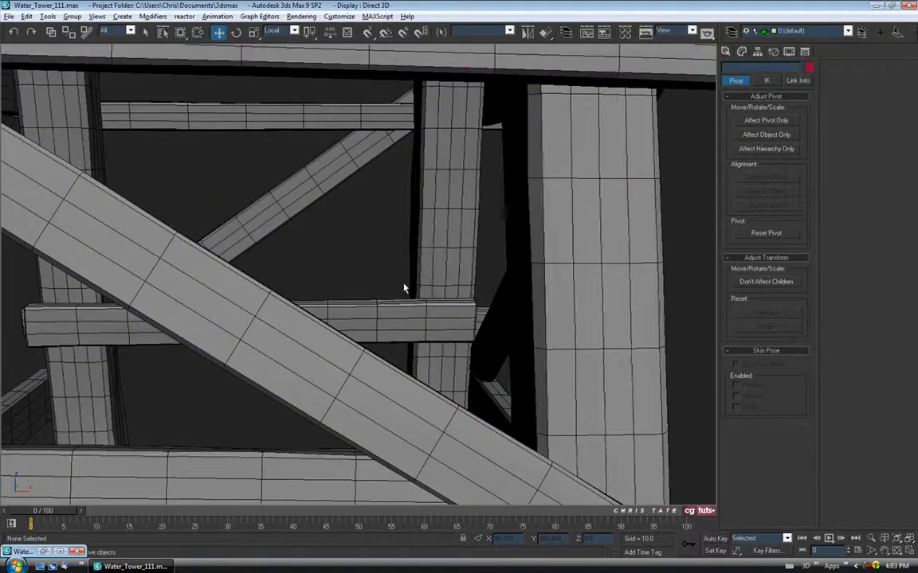
Step: Shift the second replacement plank slightly between the legs and adjust its angle with a small rotation
left_click(381, 309)
left_click_drag(296, 322, 285, 322)
middle_click_drag(284, 322, 324, 298, "alt")
left_click(236, 32)
middle_click_drag(239, 108, 313, 282, "alt")
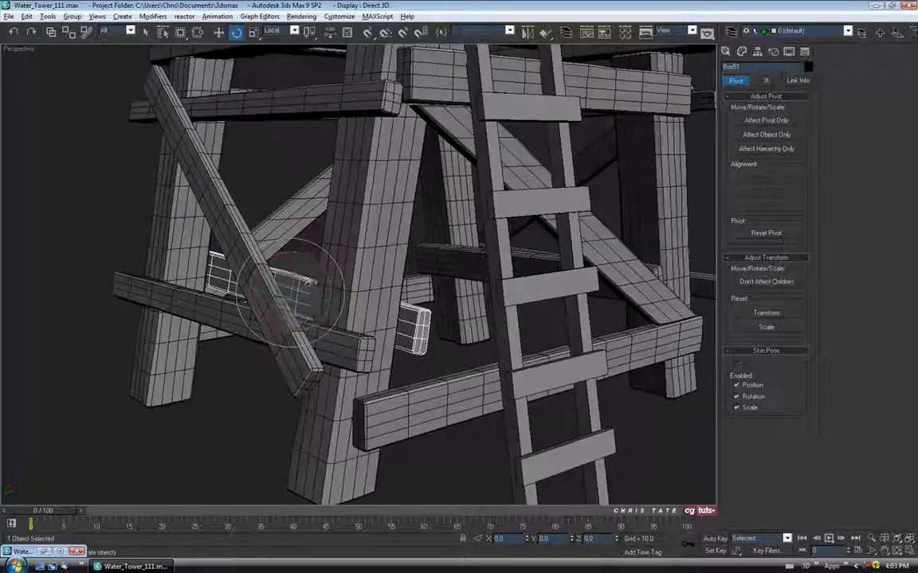
left_click_drag(312, 276, 311, 276)
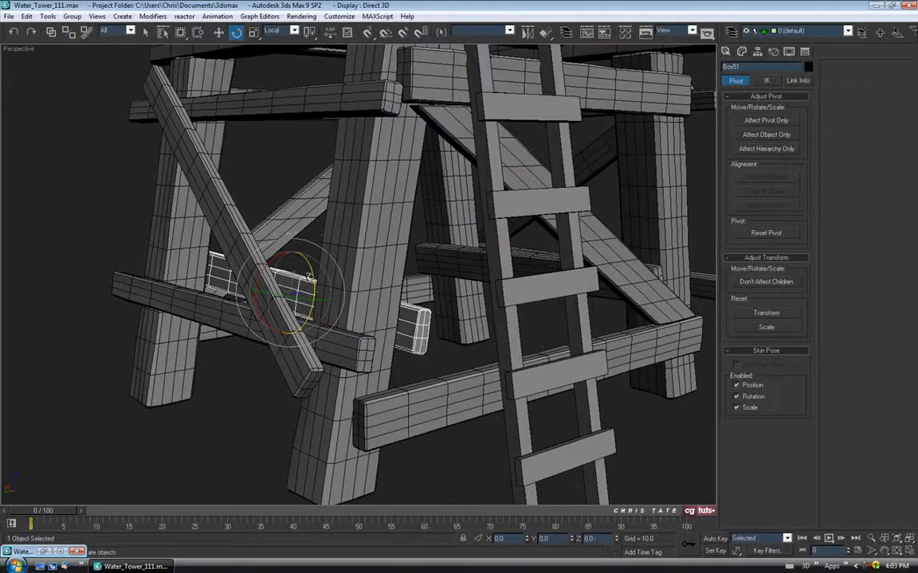
Step: Examine the placement of the replacement planks between the tower's legs from several angles
left_click(252, 194)
scroll(251, 194, "down", 4)
middle_click_drag(355, 275, 303, 301, "alt")
scroll(294, 307, "up", 3)
left_click(233, 320)
scroll(334, 291, "up", 2)
scroll(536, 272, "up", 2)
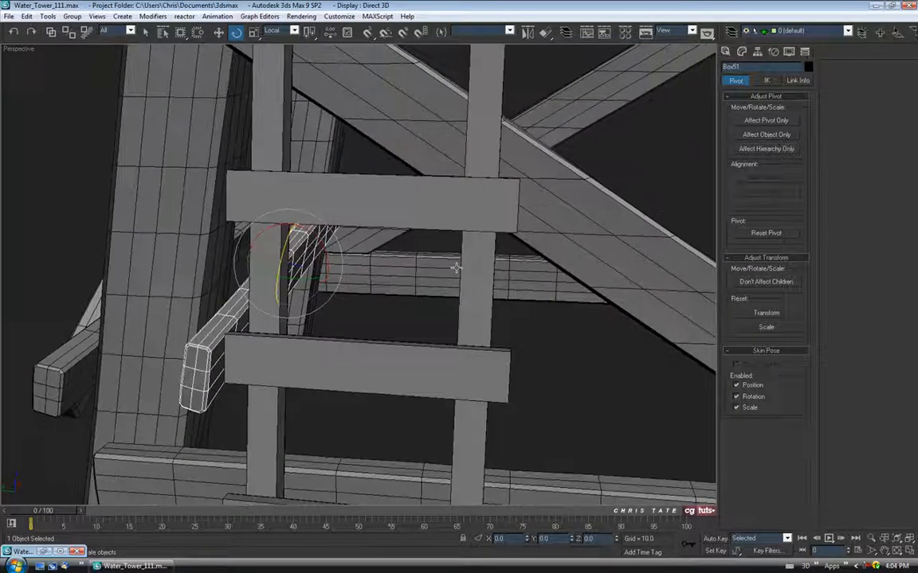
scroll(455, 269, "down", 2)
middle_click_drag(444, 285, 389, 286, "alt")
left_click(146, 32)
left_click(147, 119)
scroll(327, 209, "down", 3)
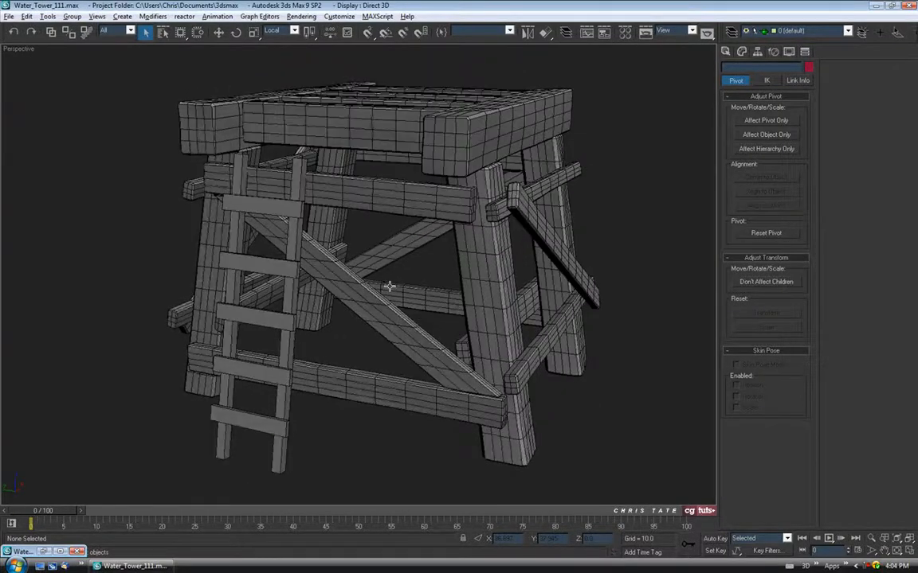
middle_click_drag(369, 253, 364, 251, "alt")
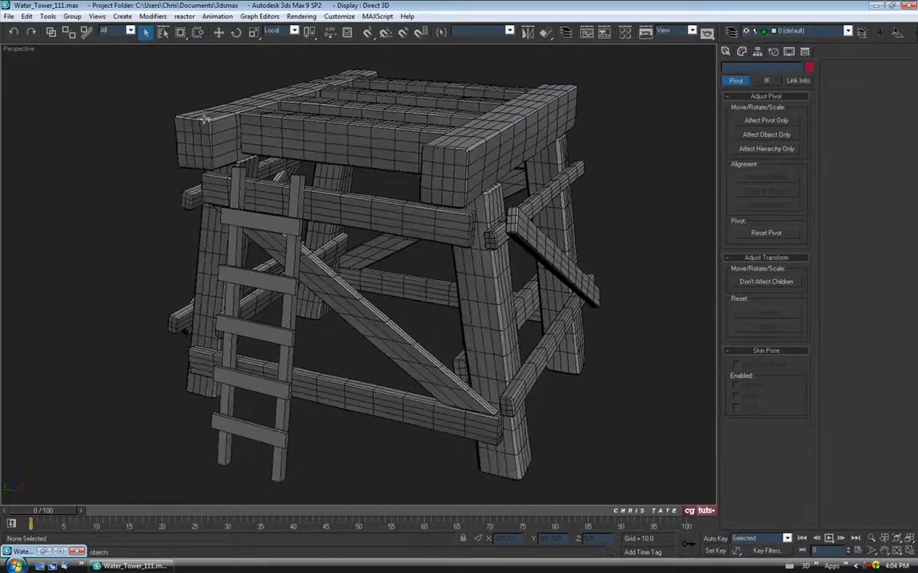
Step: Save the scene as the next incremental version, Water_Tower_112
left_click(10, 17)
left_click(28, 90)
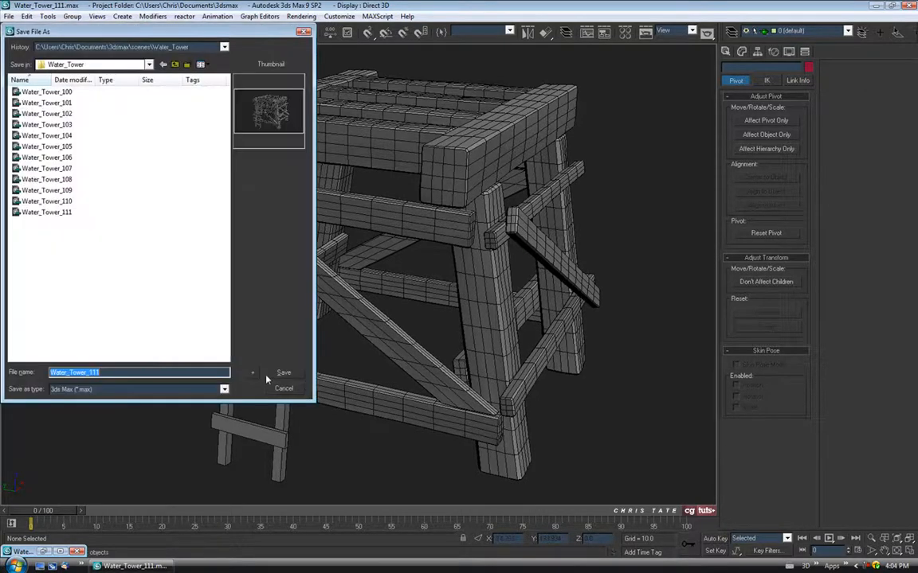
left_click(253, 372)
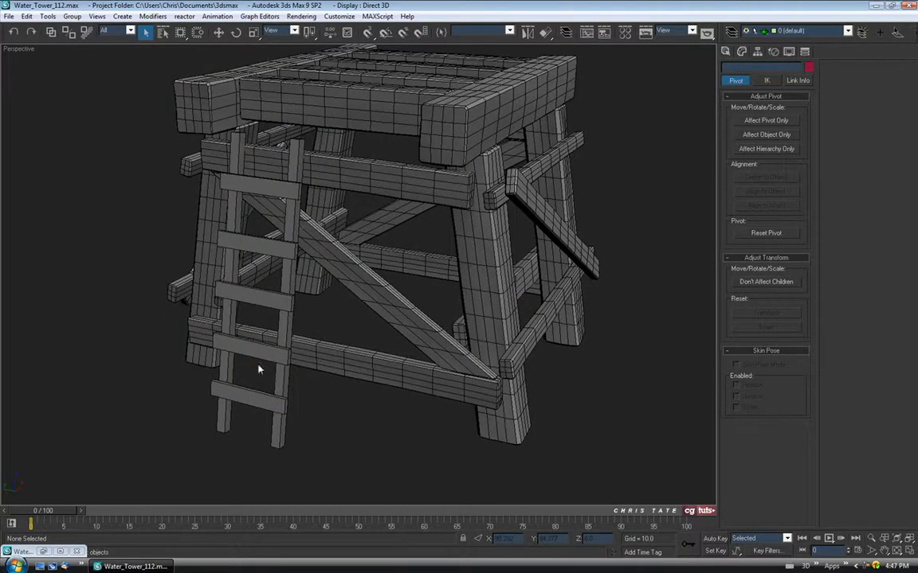
Step: Check the water tower reference sheet and isolate the nearest corner leg of the tower
left_click(44, 551)
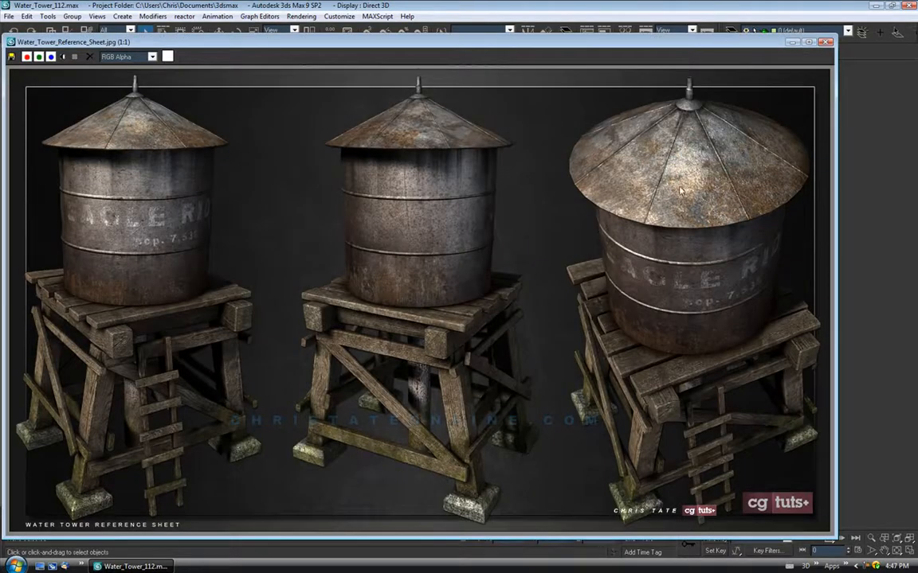
left_click(791, 42)
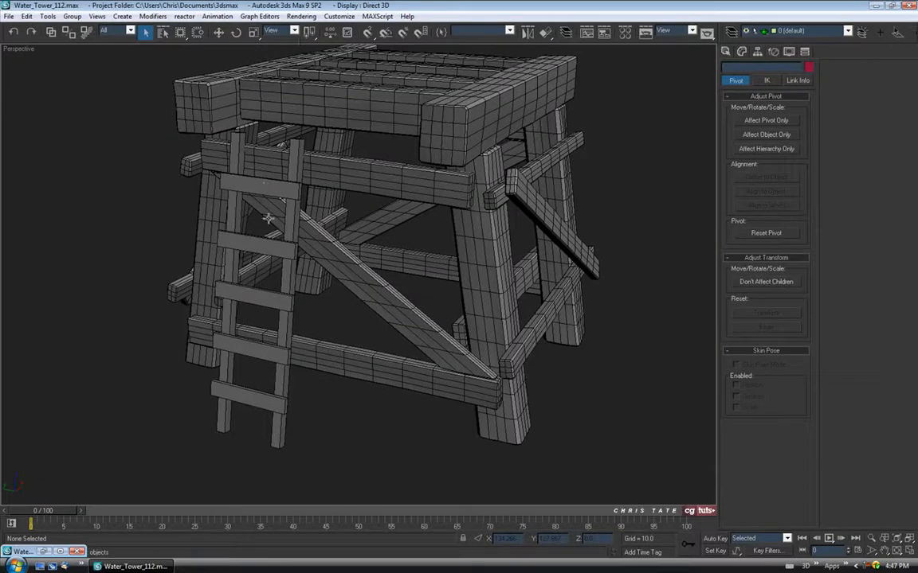
mouse_move(400, 322)
middle_mouse_down("alt")
mouse_move(378, 320)
mouse_move(390, 318)
middle_mouse_up("alt")
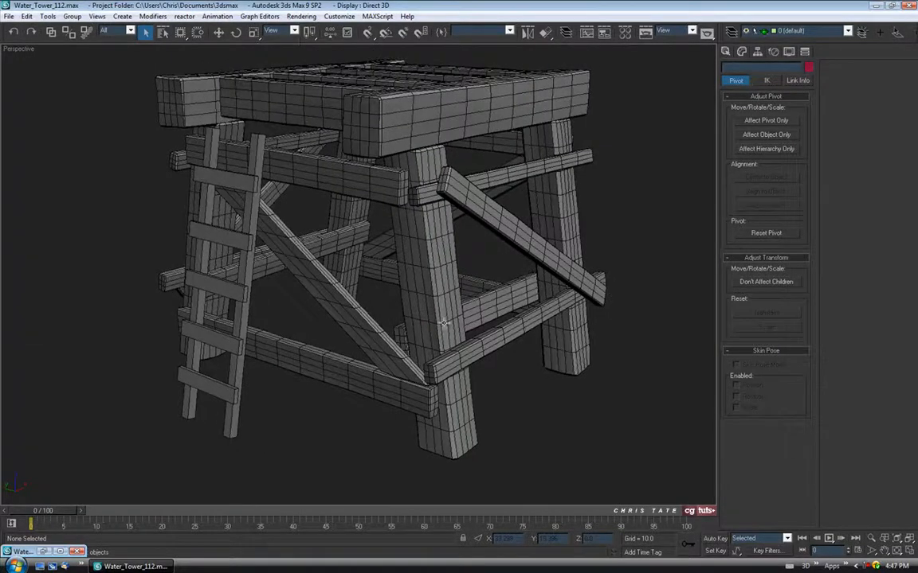
left_click(461, 358)
key("alt+q")
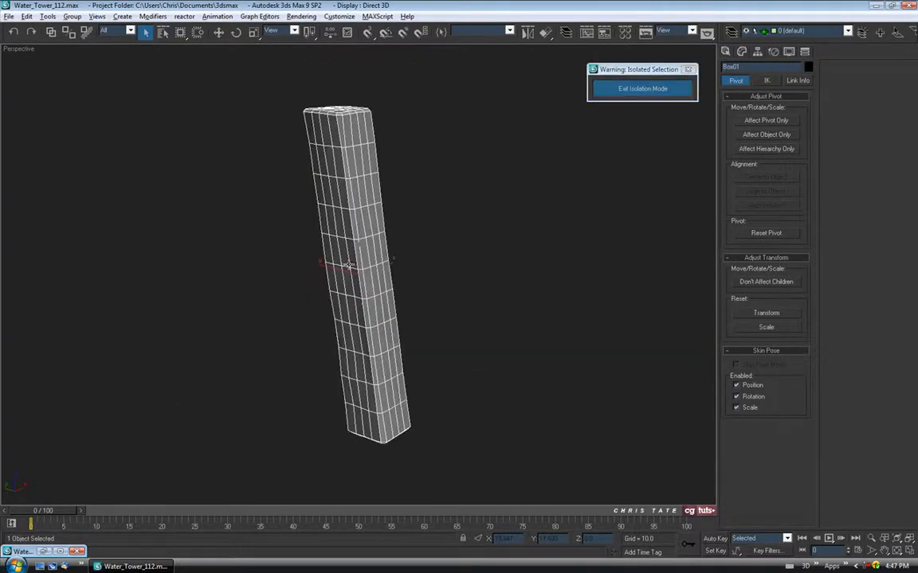
Step: Draw a box about 11 long, 14 wide and 2.4 high around the leg's foot in the Top view
key("alt+w")
key("alt+w")
middle_click_drag(306, 278, 547, 308)
scroll(363, 209, "up", 2)
middle_click_drag(362, 209, 400, 242)
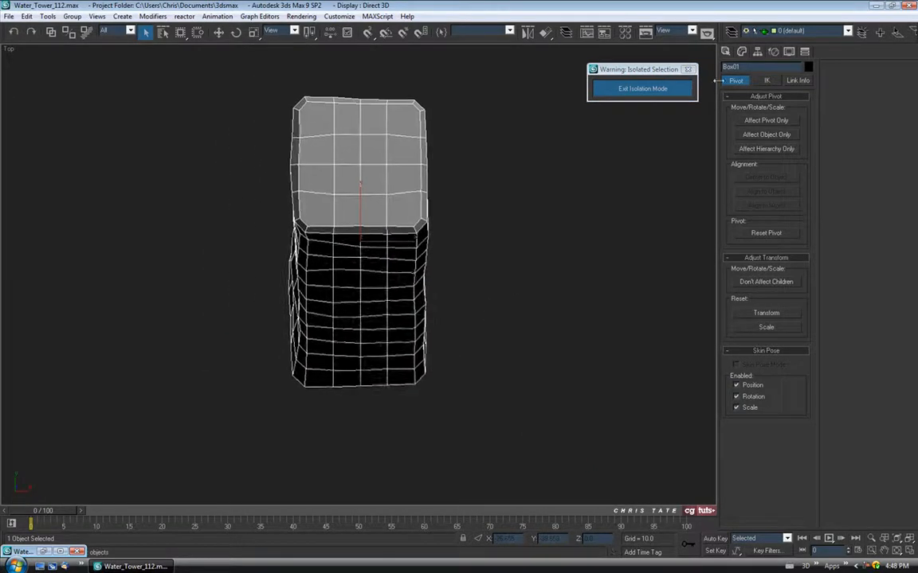
left_click(726, 51)
left_click(745, 121)
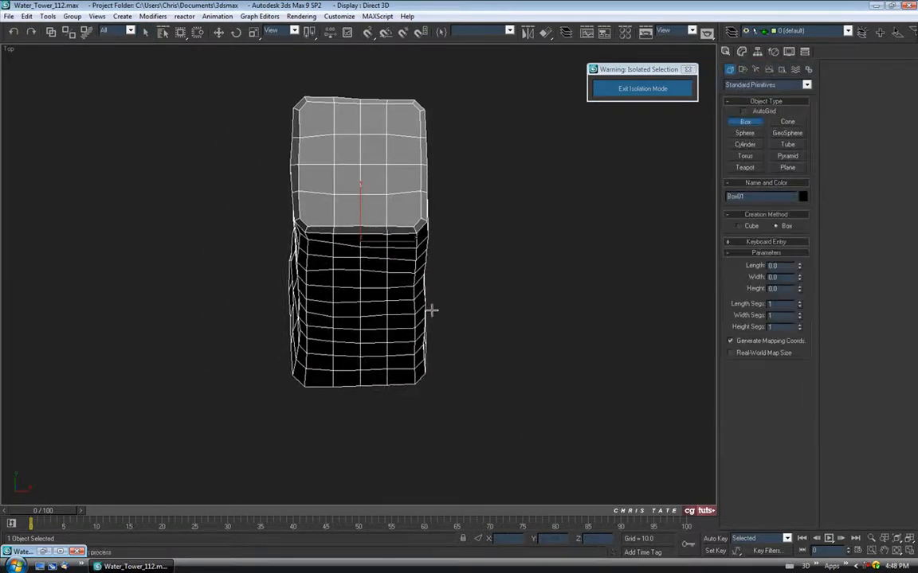
left_click_drag(270, 293, 446, 436)
left_click(444, 405)
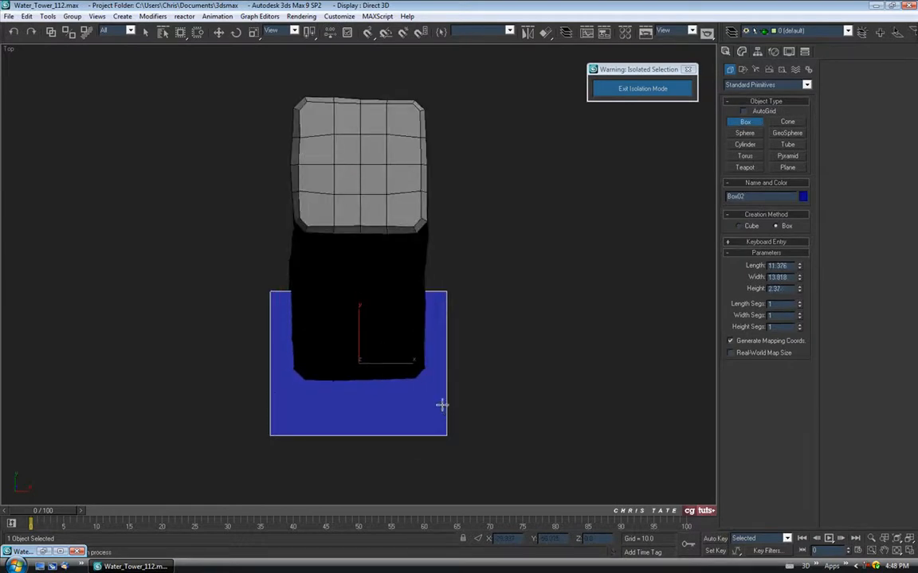
Step: Set the new box's length and width to 20
middle_click_drag(409, 381, 406, 371)
key("alt+w")
middle_click(483, 387)
key("alt+w")
middle_click_drag(421, 336, 446, 291, "alt")
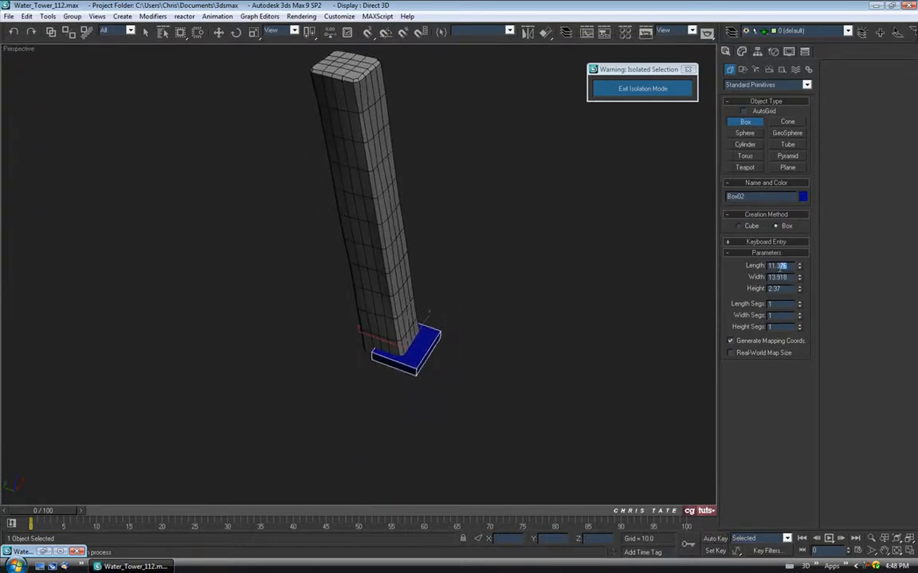
type("20")
left_click(785, 277)
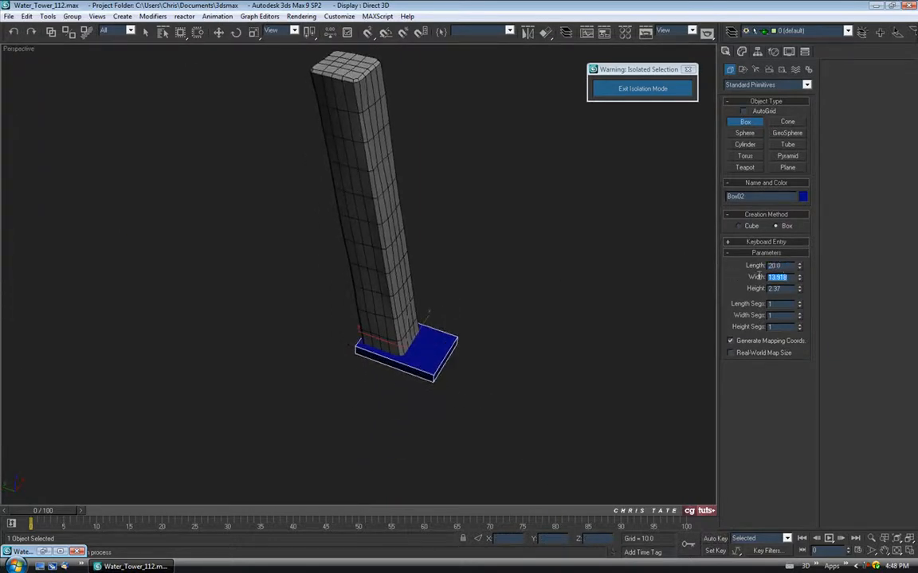
type("20")
key("Tab")
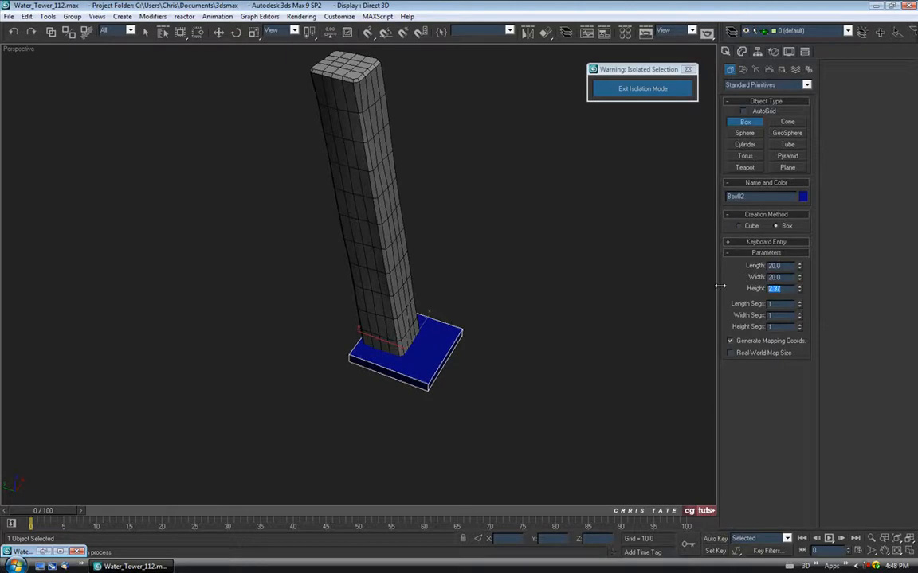
Step: Increase the box's height and center the box beneath the leg's foot
middle_click_drag(483, 337, 477, 303, "alt")
key("w")
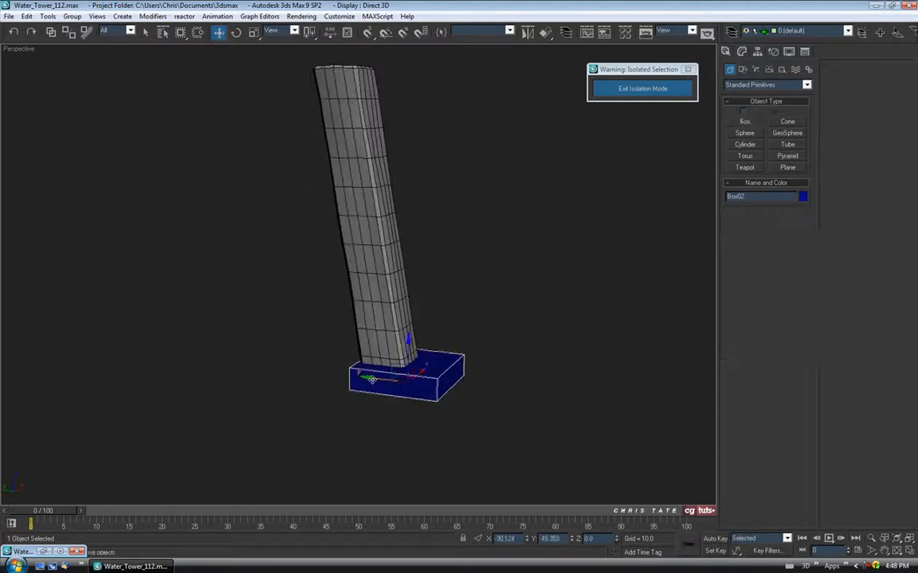
mouse_move(451, 396)
middle_mouse_down("alt")
mouse_move(487, 403)
mouse_move(443, 426)
mouse_move(370, 422)
mouse_move(457, 417)
mouse_move(441, 345)
middle_mouse_up("alt")
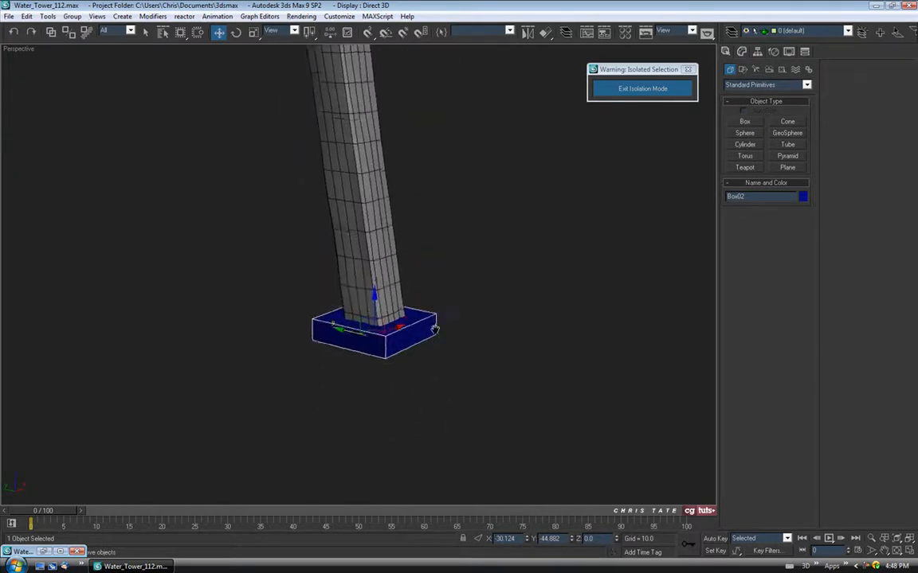
Step: Convert the box under the leg to an Editable Poly
scroll(441, 345, "up", 3)
right_click(465, 370)
mouse_move(502, 466)
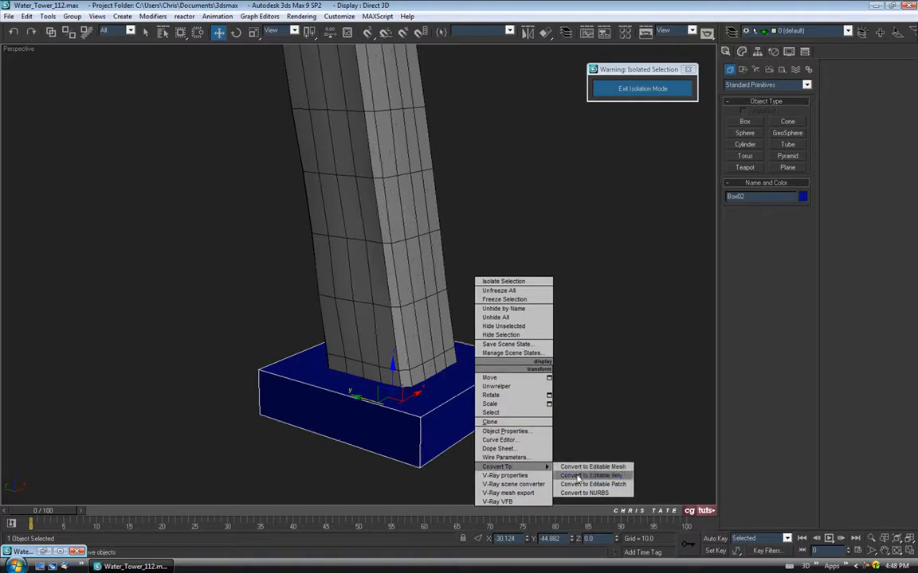
left_click(579, 476)
Step: Change the footing block's object color to black and assign it the 01 - Default material
left_click(805, 67)
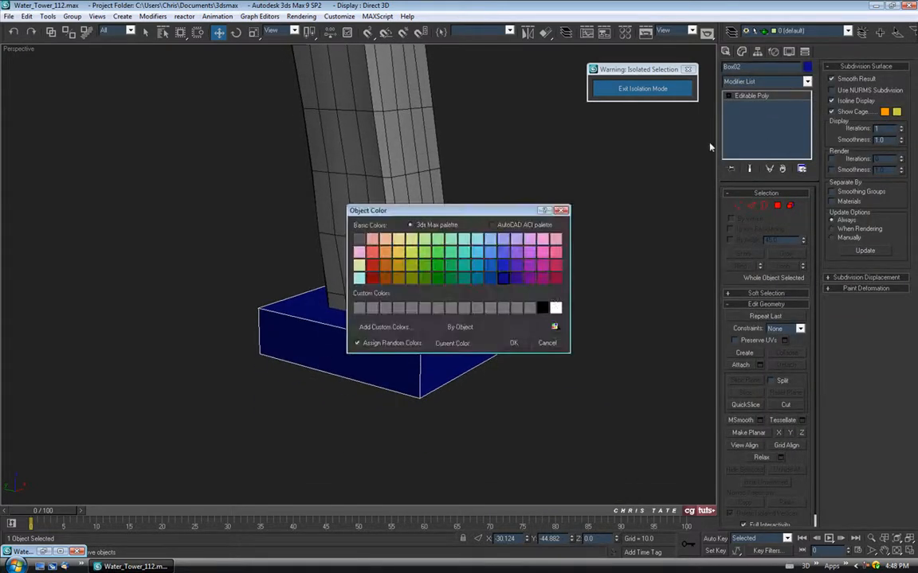
left_click(513, 343)
key("m")
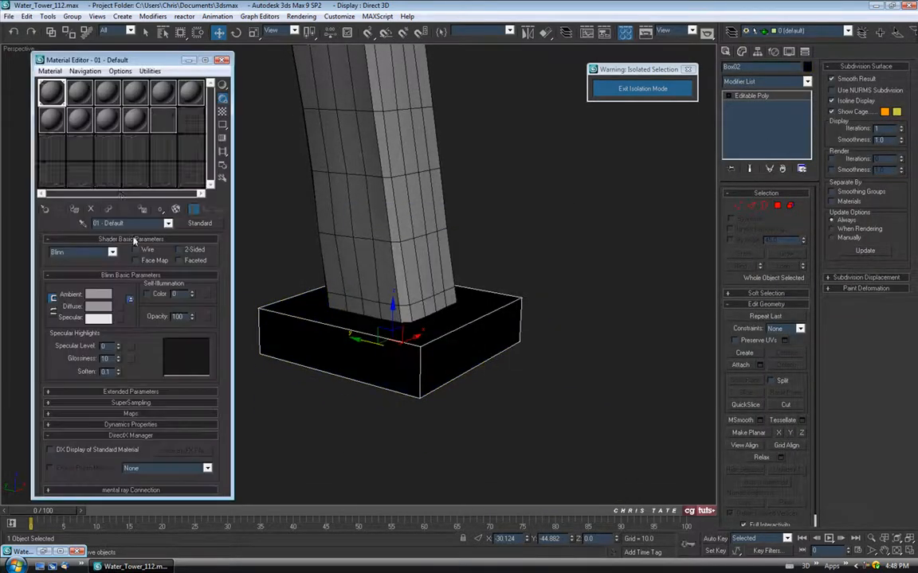
left_click(74, 211)
left_click(223, 60)
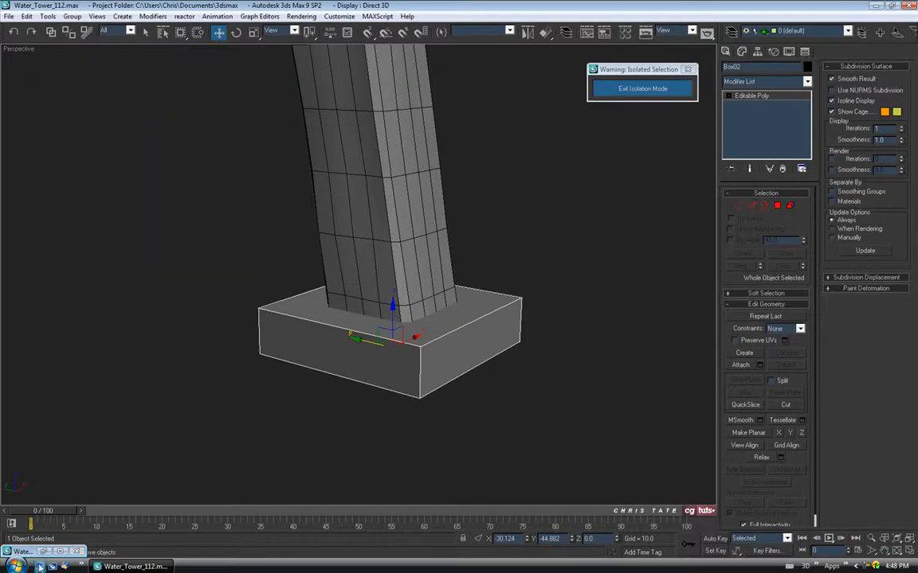
Step: Check the shape of the leg footings on the water tower reference sheet
left_click(43, 551)
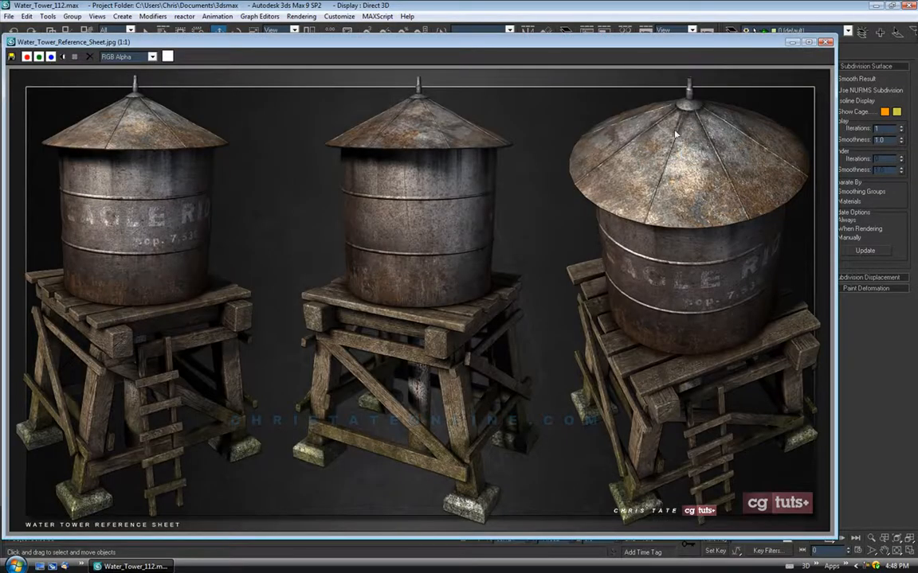
key("alt+q")
left_click(791, 42)
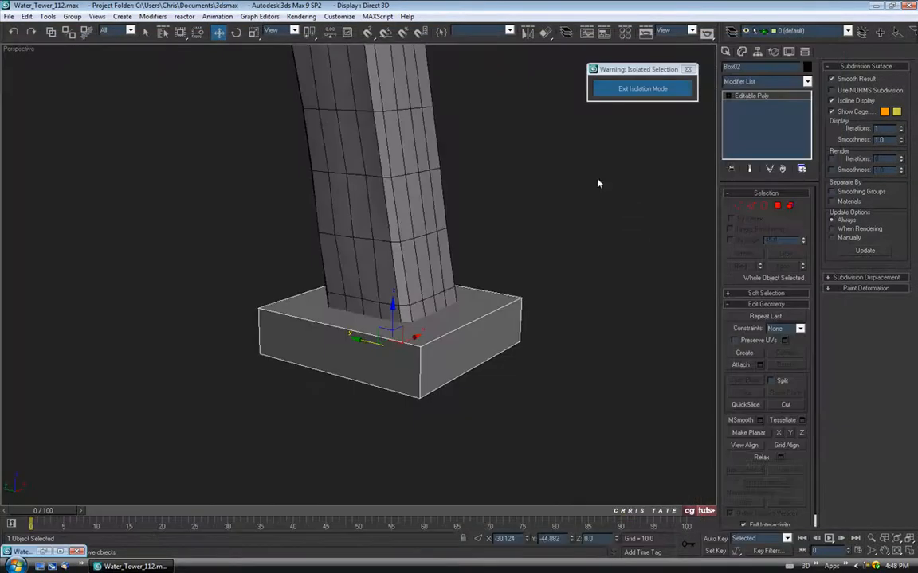
Step: Bevel the footing block's top polygon with a height of 3.0 and an outline amount of -2.5
left_click(778, 208)
left_click(477, 324)
left_click(477, 292)
key("q")
left_click(477, 295)
middle_click_drag(475, 254, 487, 268, "alt")
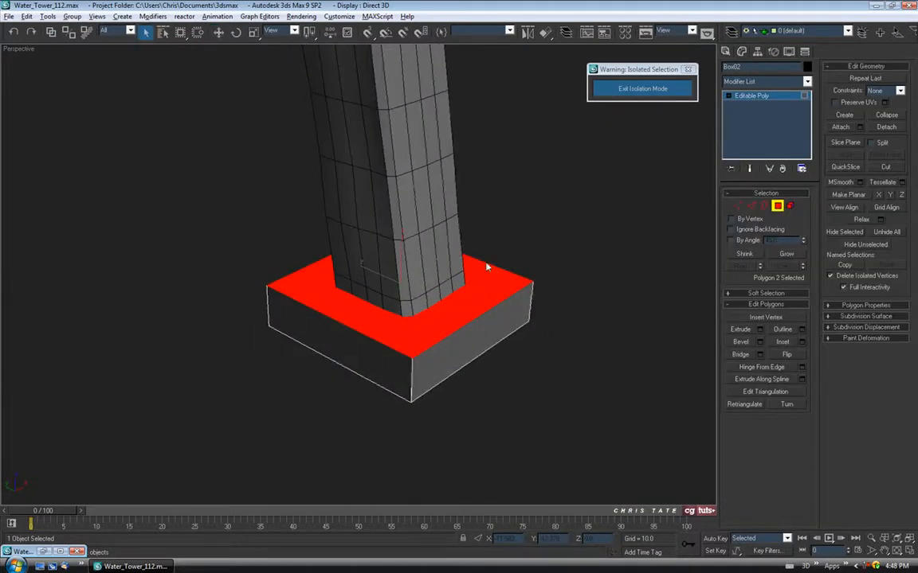
left_click(761, 341)
middle_click_drag(486, 327, 453, 274, "alt")
left_click_drag(643, 144, 645, 185)
mouse_move(429, 276)
middle_mouse_down("alt")
mouse_move(502, 276)
mouse_move(442, 271)
middle_mouse_up("alt")
left_click_drag(645, 173, 637, 273)
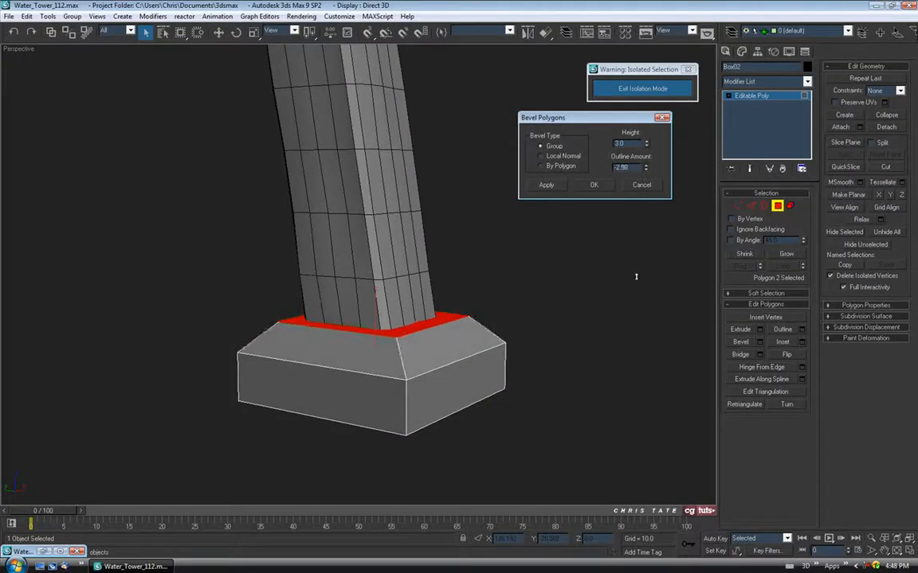
left_click_drag(635, 259, 636, 250)
middle_click_drag(451, 262, 612, 183, "alt")
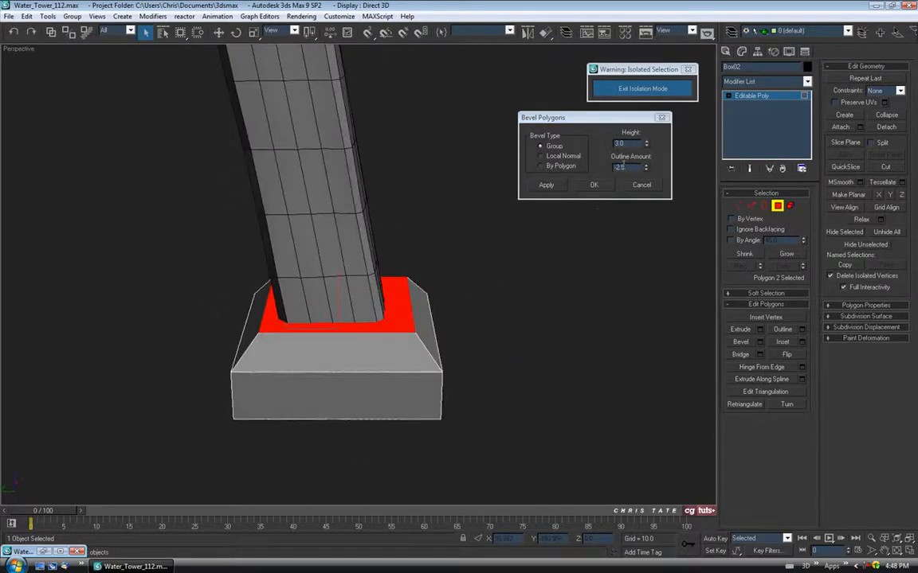
left_click(593, 186)
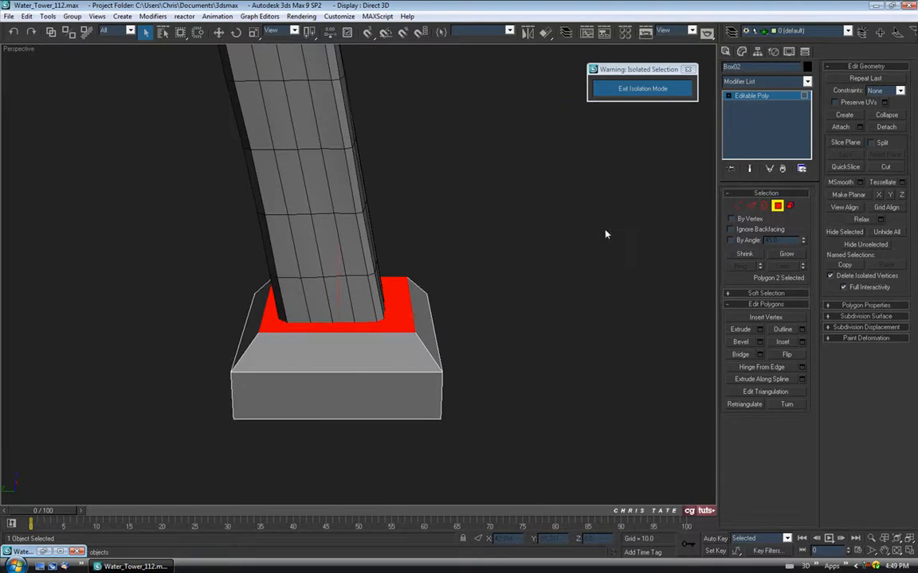
Step: Leave polygon editing and shift the whole footing block slightly down and sideways beneath the leg
middle_click_drag(537, 234, 498, 226, "alt")
left_click(778, 206)
left_click(217, 32)
middle_click_drag(403, 239, 378, 318, "alt")
left_click_drag(343, 321, 343, 393)
left_click_drag(308, 429, 311, 430)
middle_click_drag(343, 363, 434, 374, "alt")
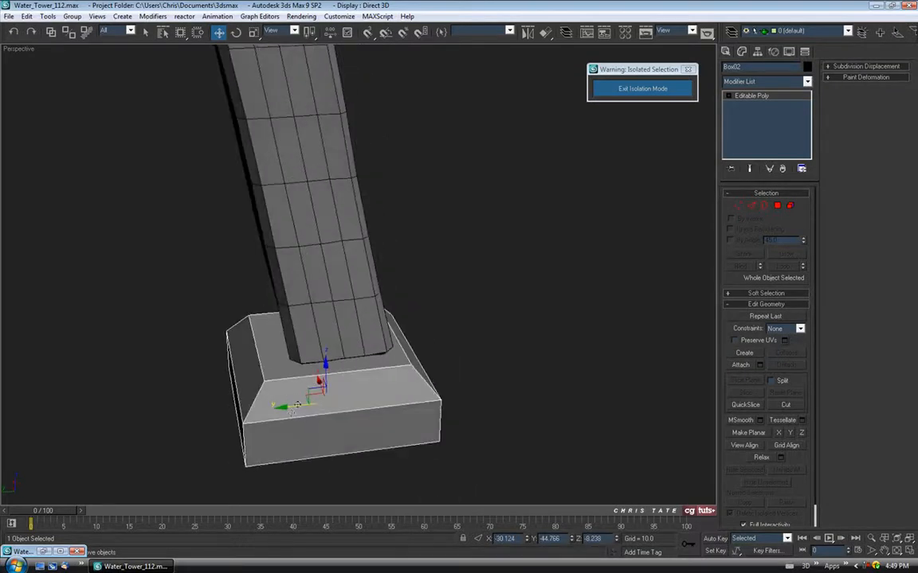
Step: Inset the footing block's bottom polygon by 1.5 and delete the inner polygon
middle_click_drag(290, 410, 385, 241, "alt")
left_click(778, 209)
middle_click_drag(509, 376, 422, 279, "alt")
key("q")
left_click(419, 279)
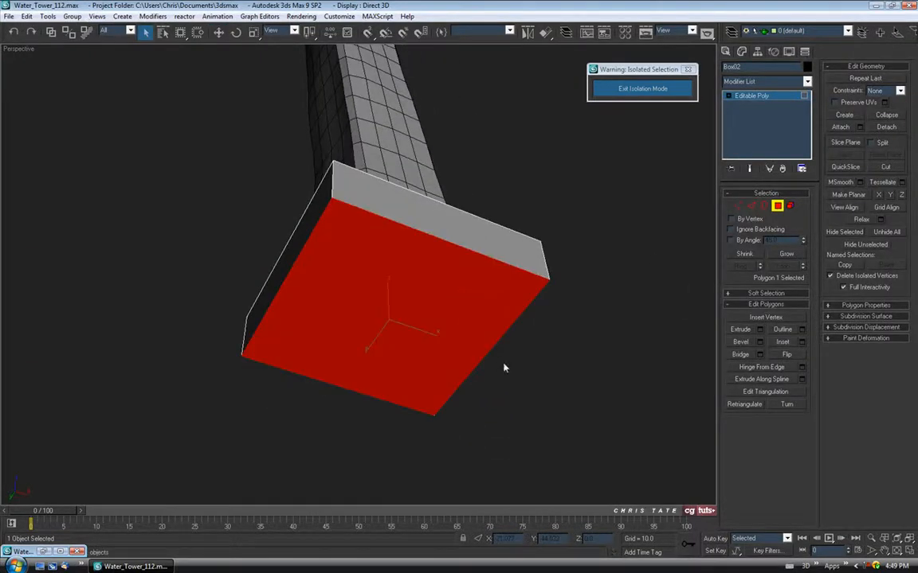
left_click(801, 341)
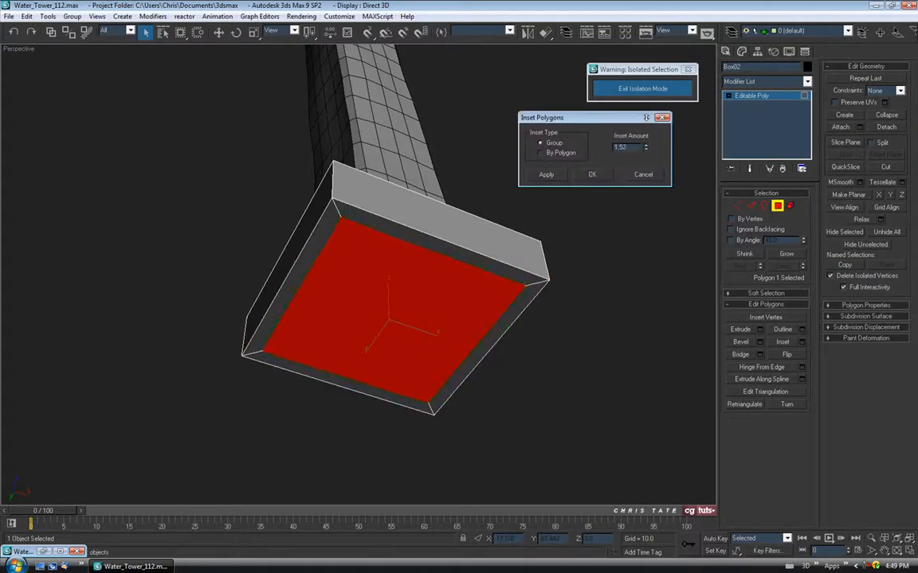
middle_click_drag(366, 199, 415, 228, "alt")
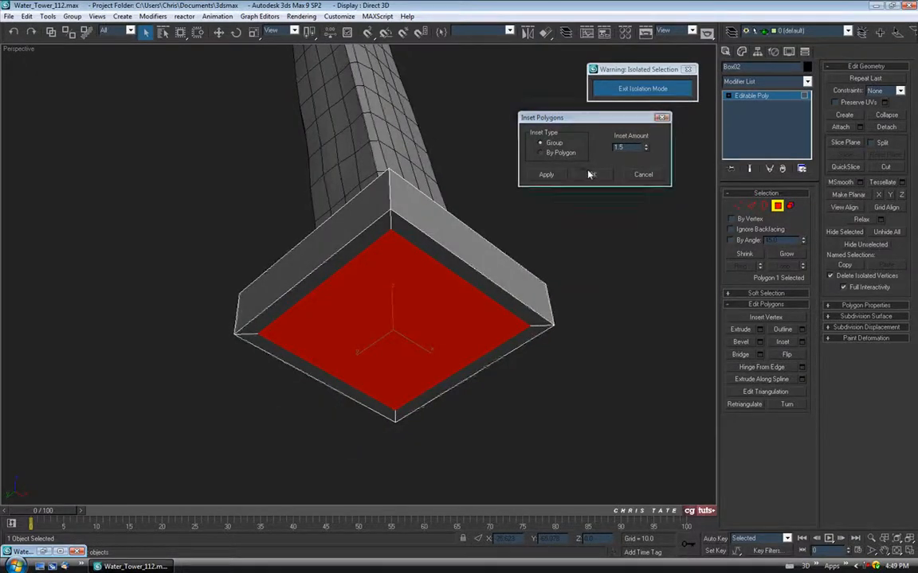
left_click(590, 175)
key("Delete")
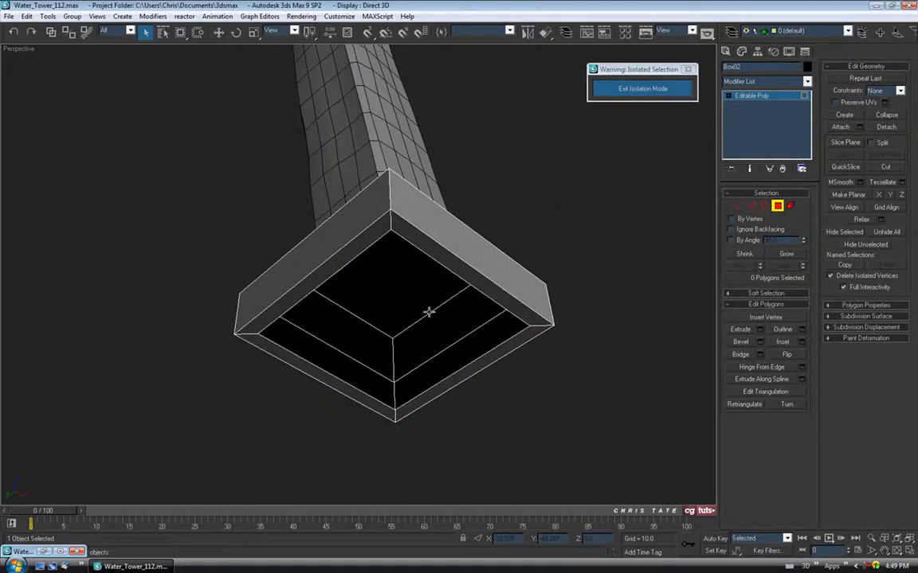
Step: Chamfer all edges of the footing block by 0.35
middle_click_drag(428, 312, 434, 281, "alt")
left_click(751, 207)
middle_click_drag(512, 320, 513, 280)
left_click_drag(185, 165, 618, 424)
middle_click_drag(467, 312, 675, 313, "alt")
left_click(760, 356)
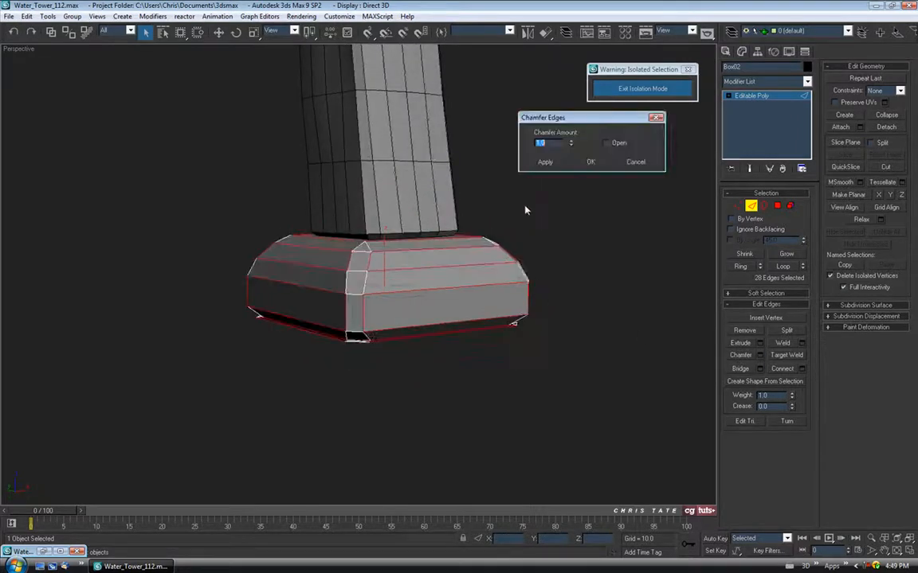
middle_click_drag(398, 239, 402, 272, "alt")
left_click_drag(571, 144, 572, 181)
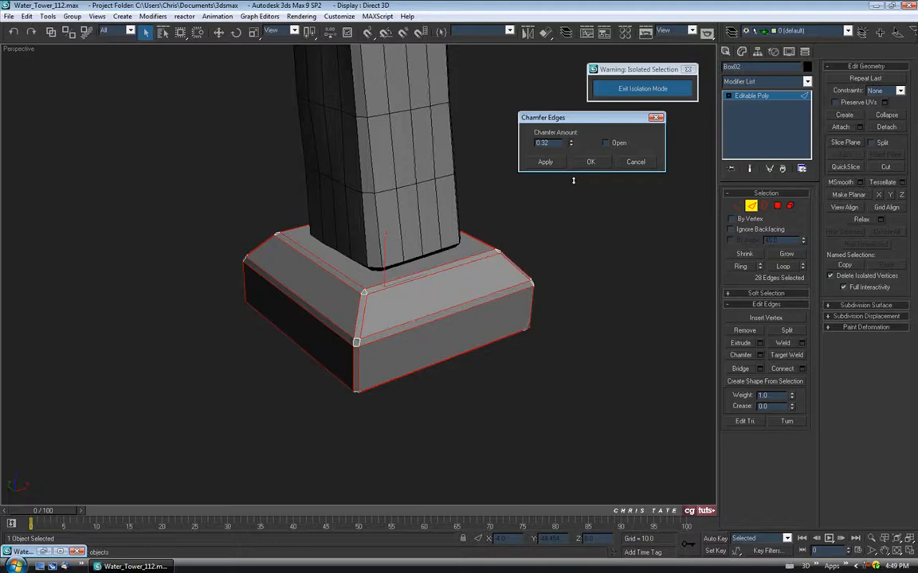
middle_click_drag(572, 184, 528, 228, "alt")
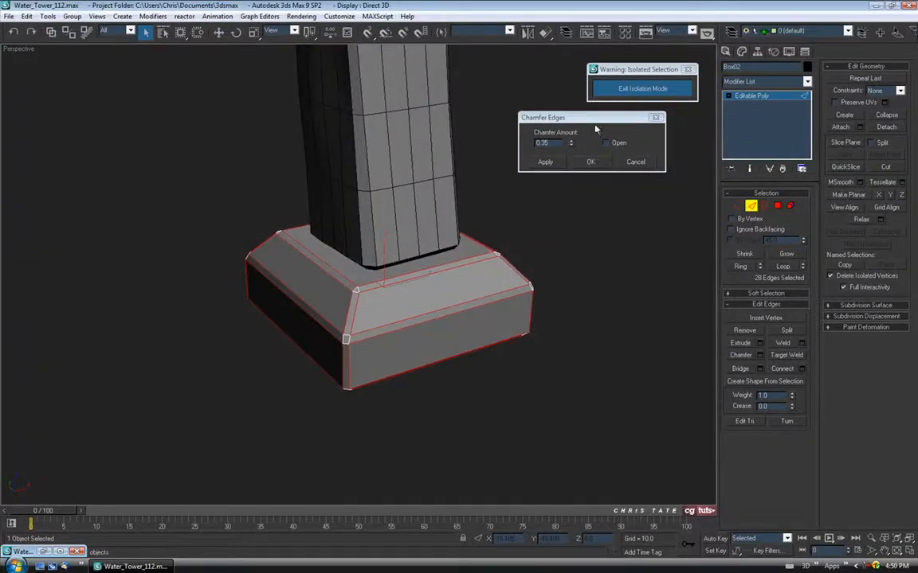
left_click(591, 162)
Step: Connect the edges running across one direction of the footing block with 5 segments
middle_click_drag(534, 273, 342, 287, "alt")
middle_click_drag(413, 278, 441, 303, "alt")
left_click(364, 384)
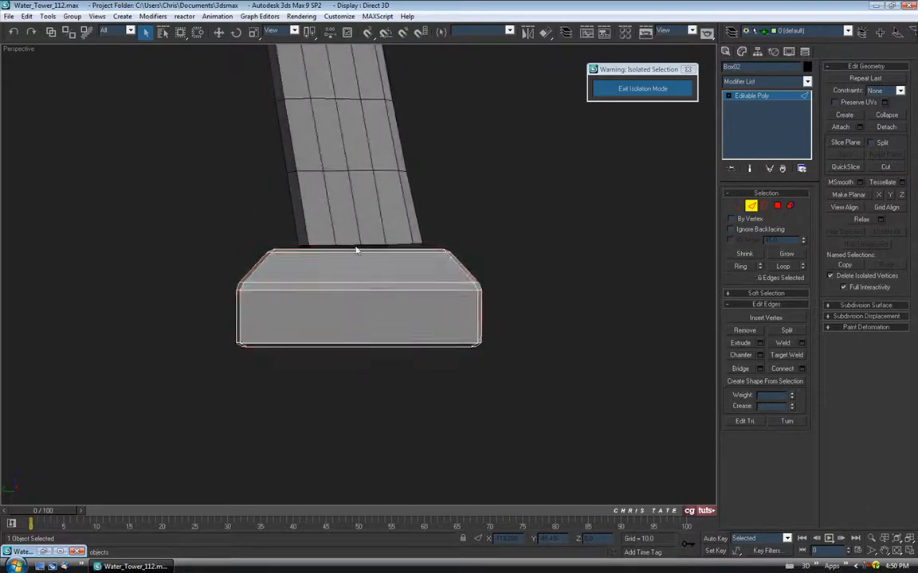
left_click_drag(356, 188, 357, 482)
middle_click_drag(465, 350, 441, 395, "alt")
left_click(802, 369)
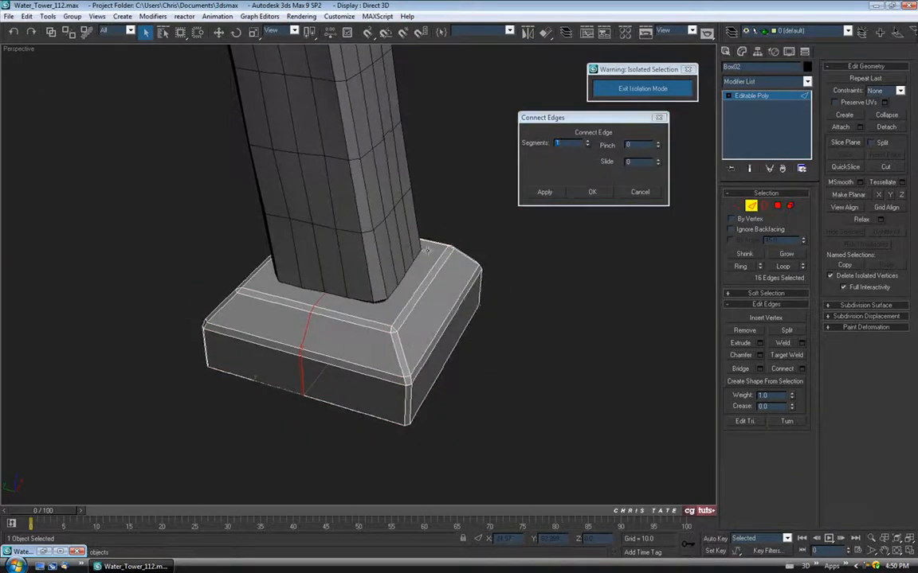
middle_click_drag(425, 253, 443, 234, "alt")
left_click(588, 142)
left_click(587, 142)
left_click(588, 142)
left_click(588, 142)
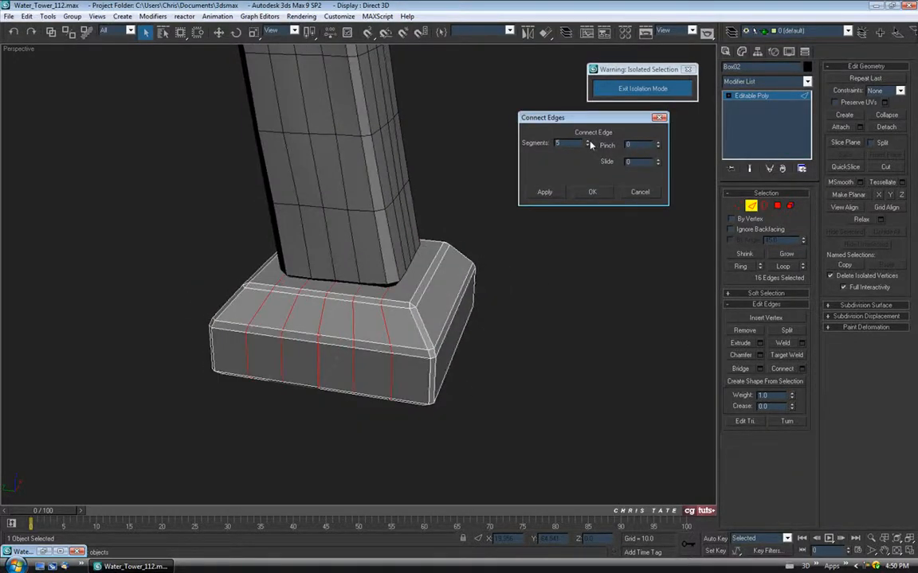
middle_click_drag(334, 281, 383, 294, "alt")
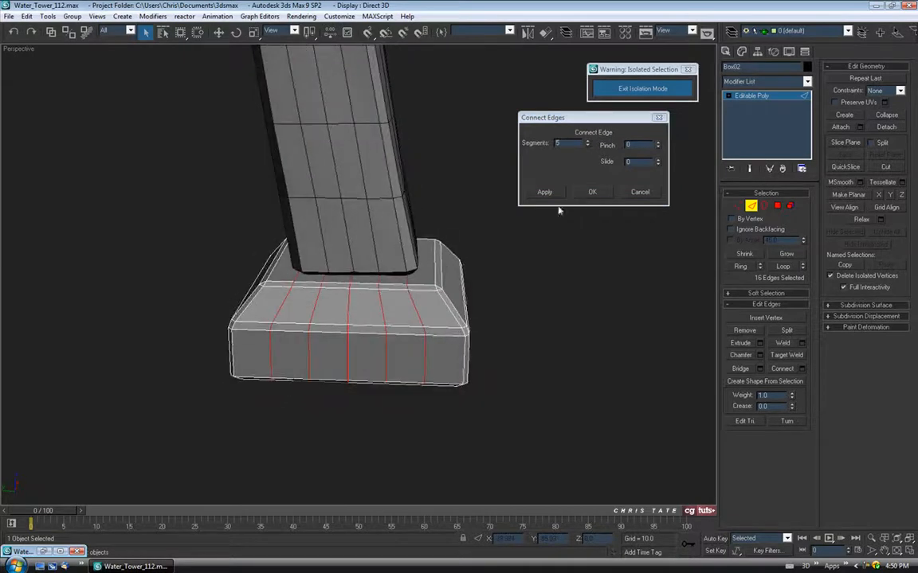
left_click(592, 192)
Step: Connect the footing block's edges in the perpendicular direction with 5 segments and leave edge editing
middle_click_drag(516, 220, 475, 239, "alt")
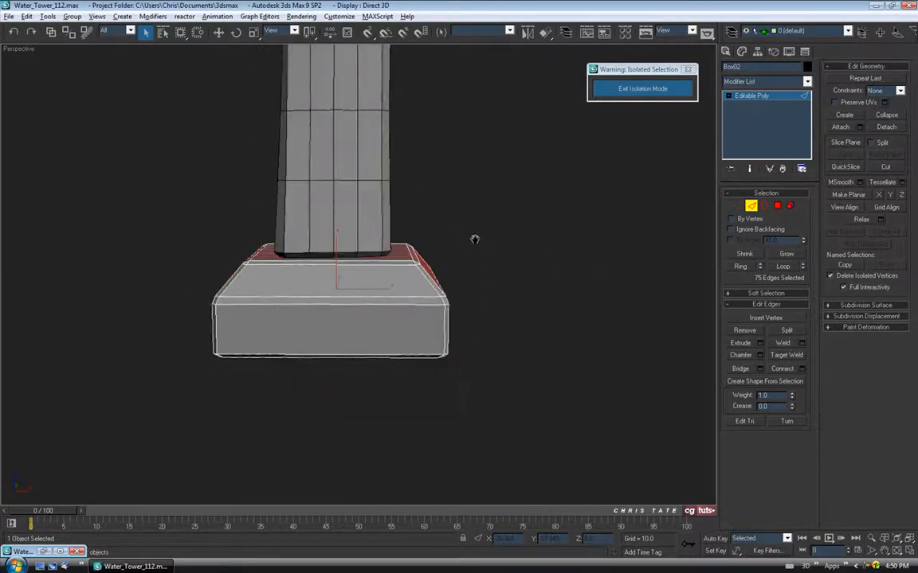
left_click_drag(338, 196, 339, 192)
left_click(783, 369)
middle_click_drag(602, 379, 451, 372, "alt")
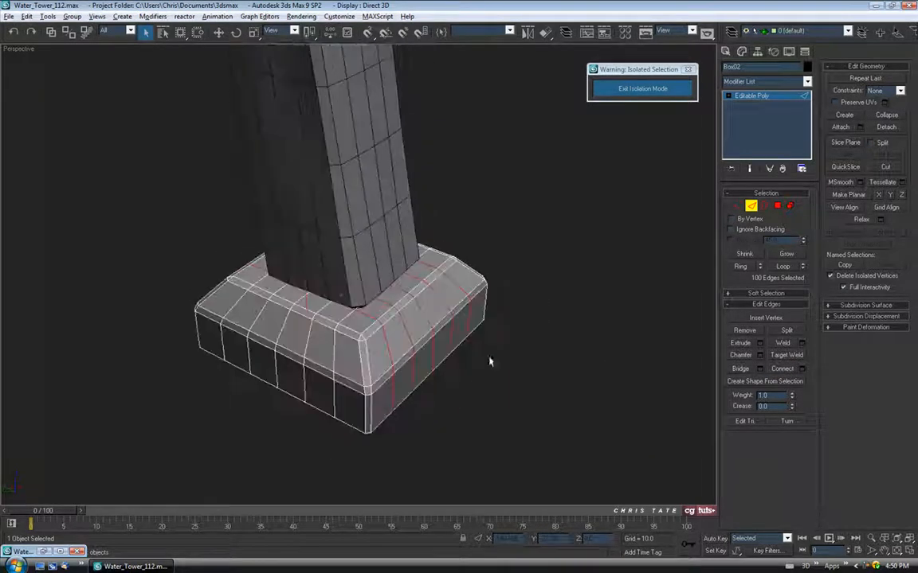
left_click(751, 208)
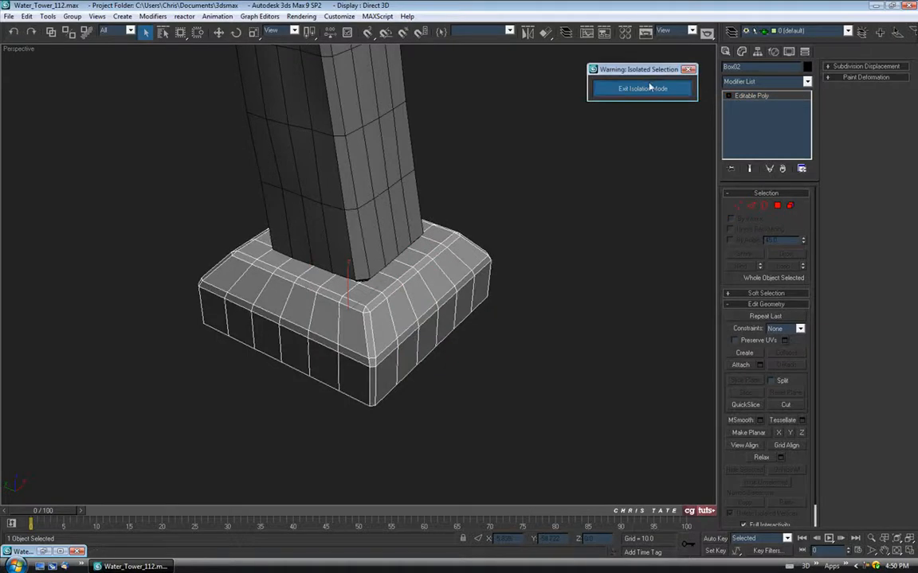
Step: Exit isolation mode and show the footing within the whole tower
left_click(649, 89)
middle_click_drag(479, 396, 376, 353)
key("z")
scroll(463, 297, "down", 5)
Step: Copy the footing block to the neighboring corner leg and fine-tune the copy's position
left_click(425, 337)
left_click(333, 360)
left_click(218, 33)
left_click_drag(214, 336, 493, 349, "shift")
left_click(461, 331)
middle_click_drag(462, 334, 445, 343, "alt")
left_click_drag(559, 396, 558, 396)
middle_click_drag(557, 396, 343, 395, "alt")
Step: Copy both footing blocks to the opposite pair of legs, align them beneath the legs and clear the selection
left_click(251, 389, "ctrl")
middle_click_drag(252, 389, 473, 358, "alt")
mouse_move(473, 359)
left_mouse_down("shift")
mouse_move(247, 279)
mouse_move(243, 256)
mouse_move(173, 230)
left_mouse_up("shift")
left_click(416, 299)
mouse_move(266, 311)
middle_mouse_down("alt")
mouse_move(307, 317)
mouse_move(419, 301)
mouse_move(450, 281)
middle_mouse_up("alt")
left_click_drag(167, 309, 176, 308)
middle_click_drag(181, 309, 288, 399, "alt")
scroll(274, 363, "down", 10)
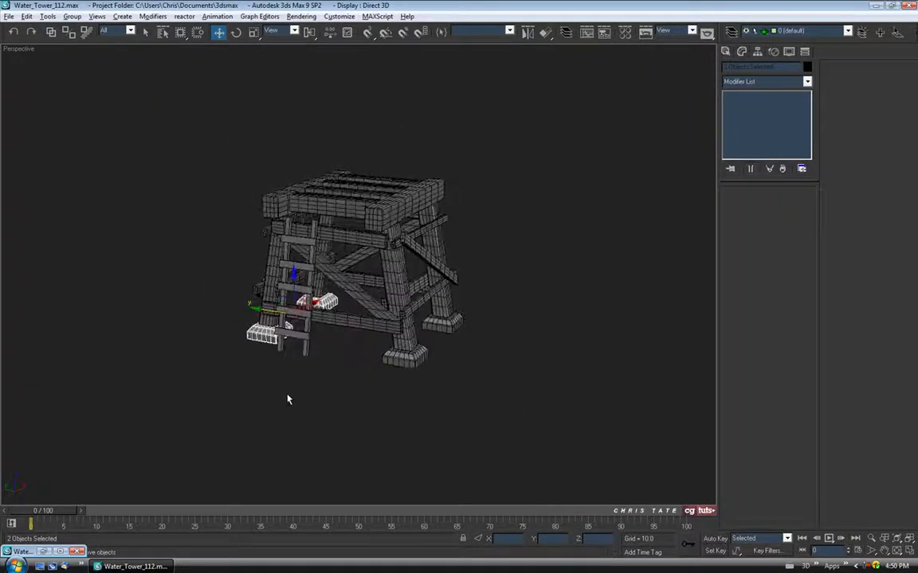
scroll(346, 372, "up", 4)
left_click(346, 375)
mouse_move(346, 374)
middle_mouse_down()
mouse_move(346, 384)
mouse_move(353, 363)
middle_mouse_up()
scroll(346, 384, "up", 5)
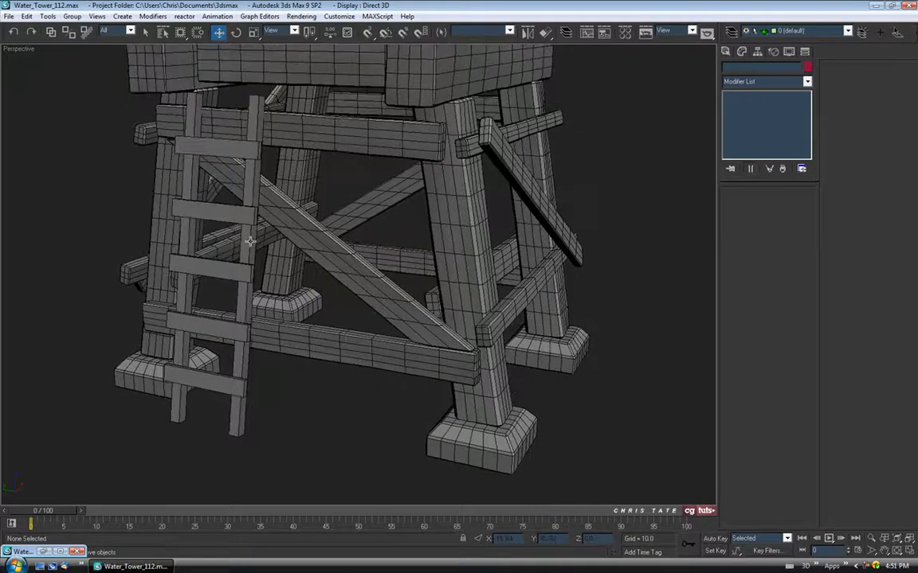
Step: Select all the ladder's rails and rungs in the Front view and combine them into one group
middle_click_drag(277, 319, 255, 321, "alt")
key("alt+w")
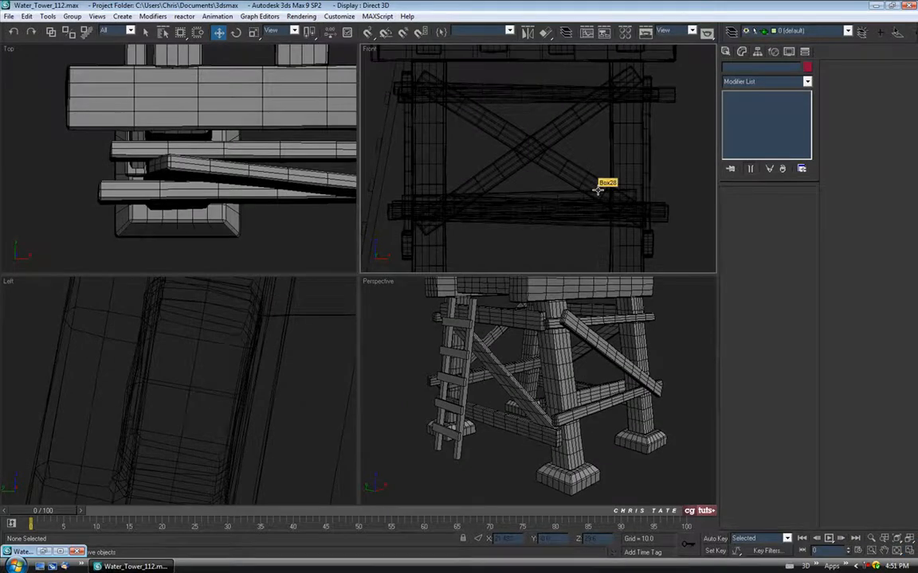
key("alt+w")
scroll(485, 241, "down", 4)
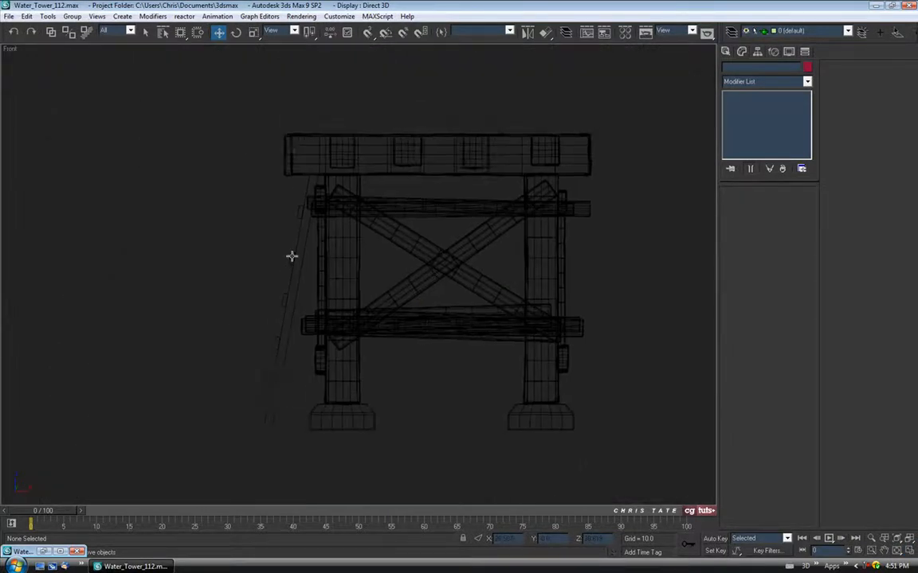
left_click_drag(303, 234, 300, 237)
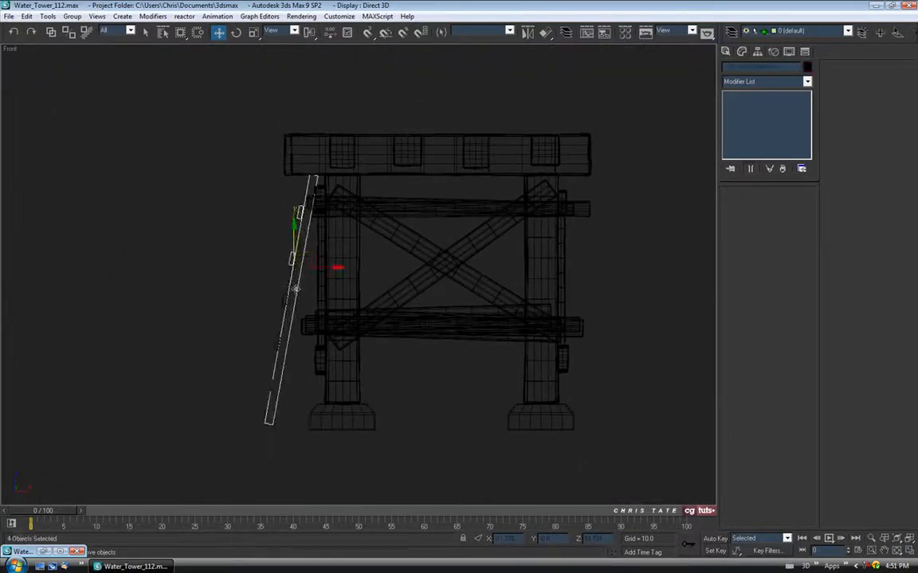
left_click_drag(278, 358, 280, 361, "ctrl")
left_click_drag(250, 370, 284, 414, "ctrl")
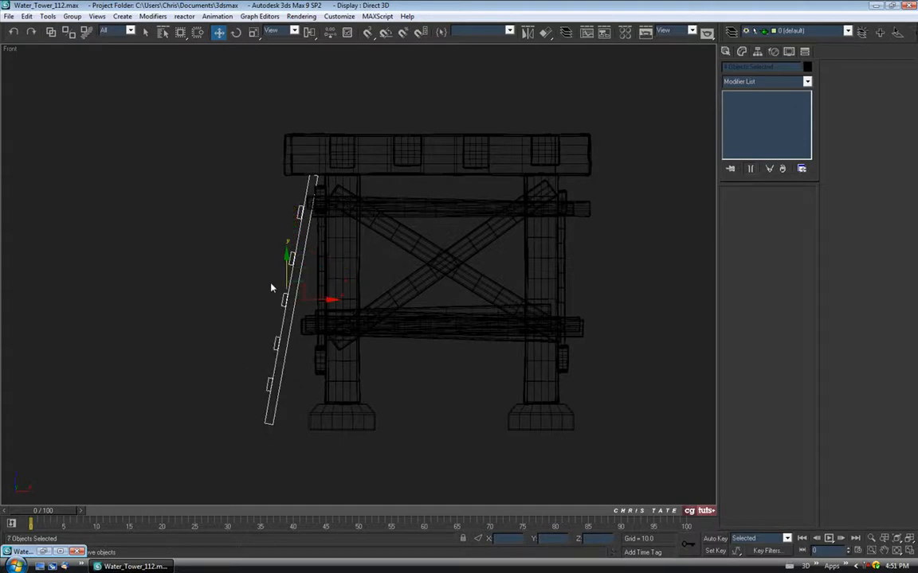
middle_click_drag(250, 201, 235, 230)
left_click(71, 17)
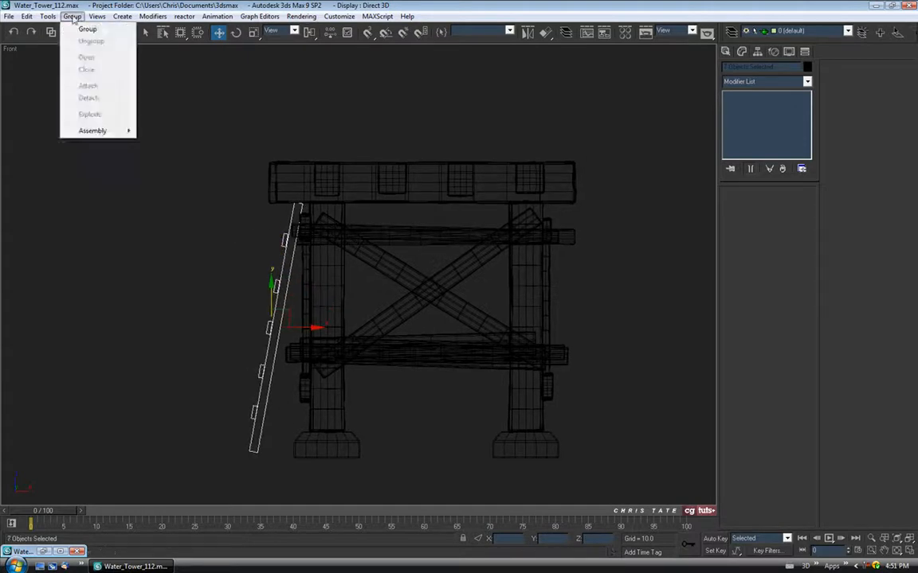
left_click(83, 29)
left_click(465, 303)
Step: Lower the ladder group to about Z 29.77 so its feet are level with the underside of the footings
middle_click_drag(455, 307, 451, 271)
scroll(407, 255, "up", 4)
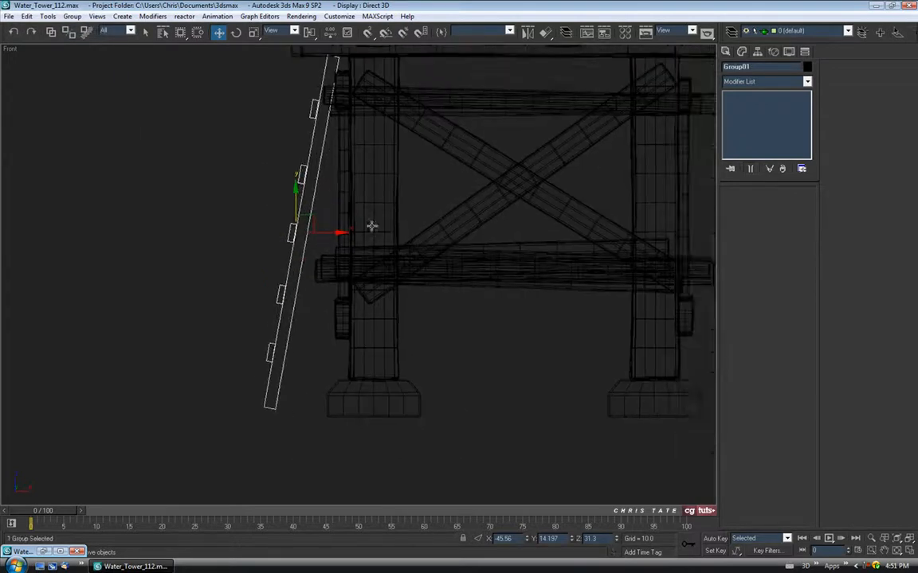
left_click_drag(292, 208, 292, 215)
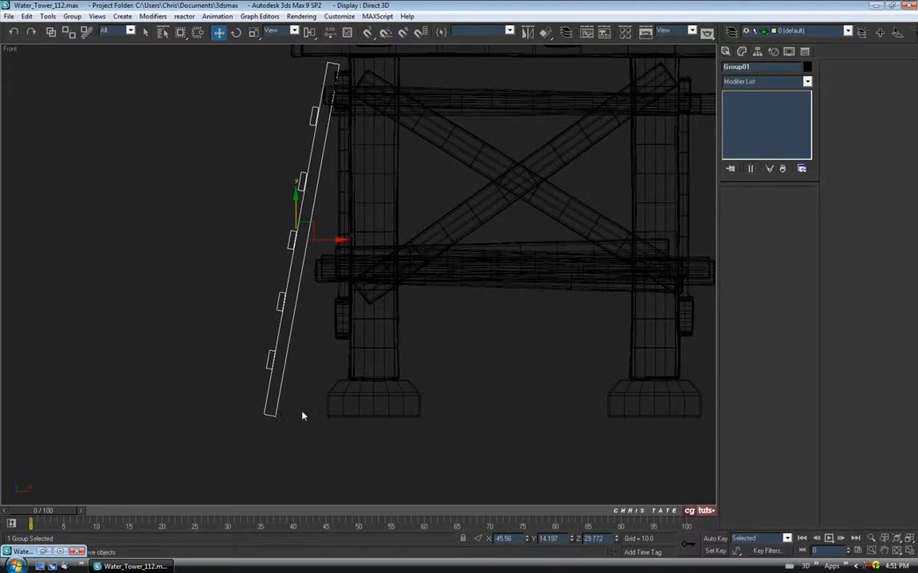
key("g")
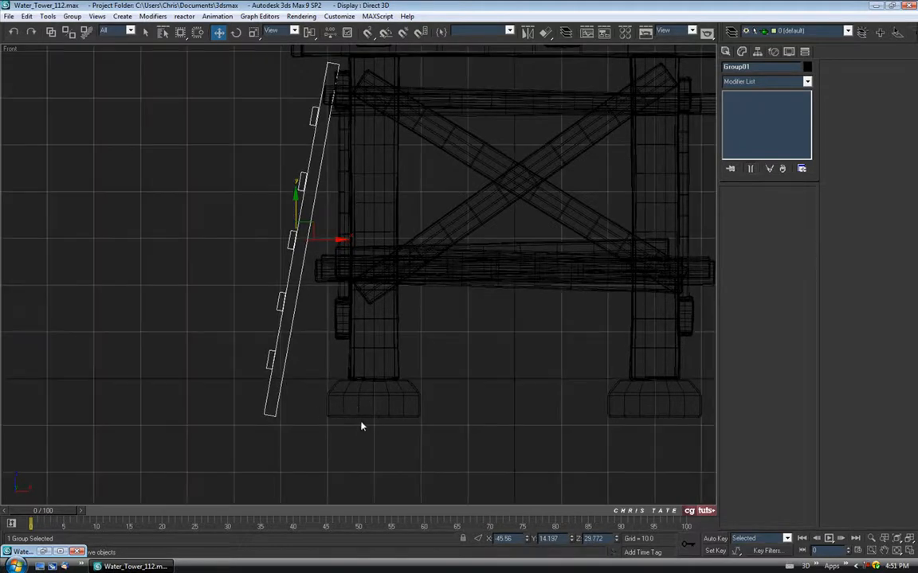
key("g")
Step: Move the ladder group slightly away from the tower, to about X -46.08, check its clearance and clear the selection
middle_click_drag(344, 332, 349, 391)
middle_click_drag(351, 263, 389, 283)
key("alt+w")
right_click(479, 400)
key("alt+w")
scroll(389, 283, "up", 3)
middle_click_drag(337, 229, 346, 203)
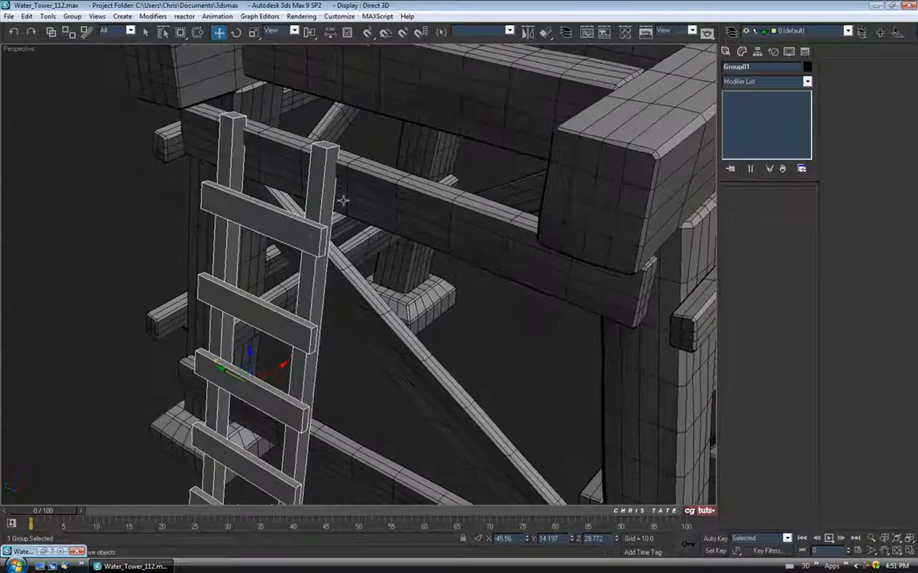
middle_click_drag(331, 278, 281, 275, "alt")
left_click_drag(249, 343, 245, 344)
middle_click_drag(246, 343, 420, 323, "alt")
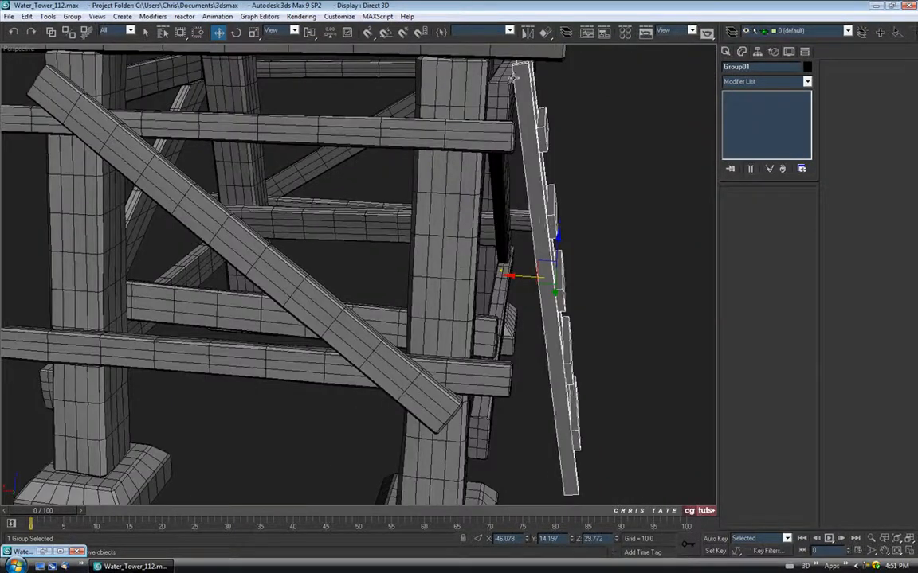
middle_click_drag(532, 208, 482, 280, "alt")
scroll(494, 215, "down", 3)
scroll(405, 265, "down", 3)
left_click(563, 256)
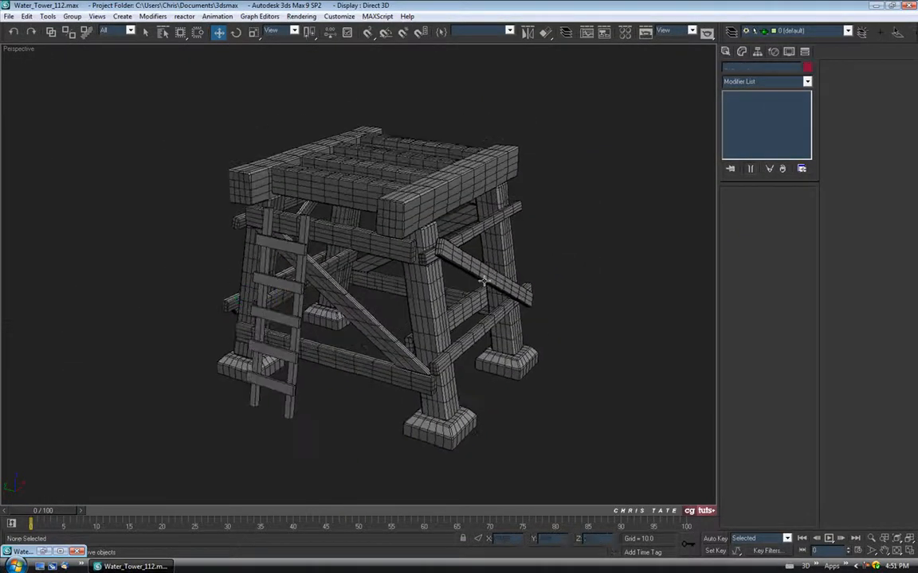
Step: Save the scene as a new incremental version, Water_Tower_113
left_click(8, 16)
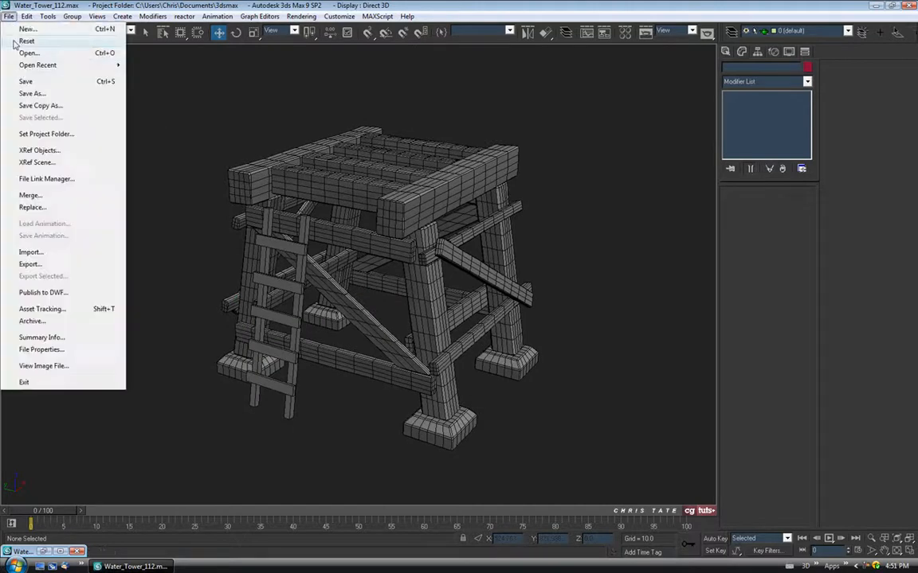
left_click(32, 87)
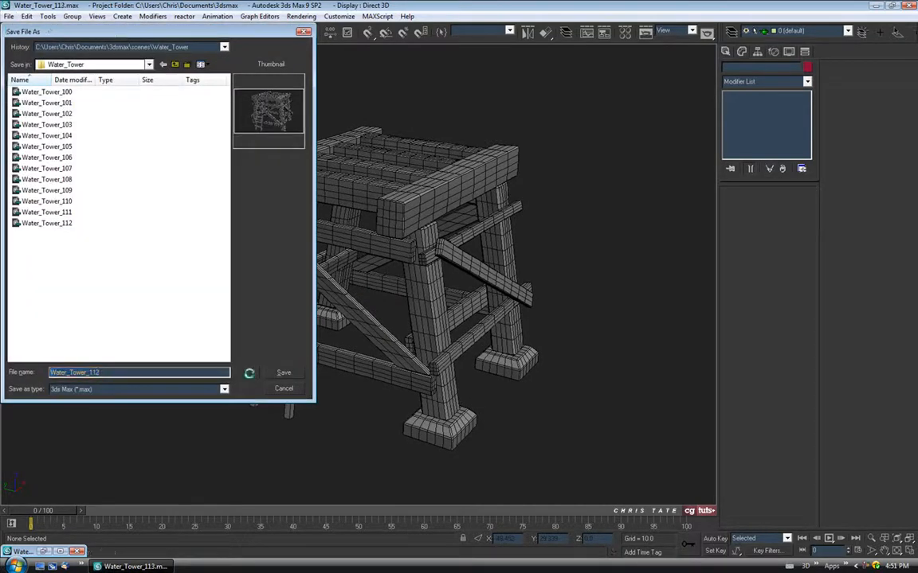
left_click(251, 372)
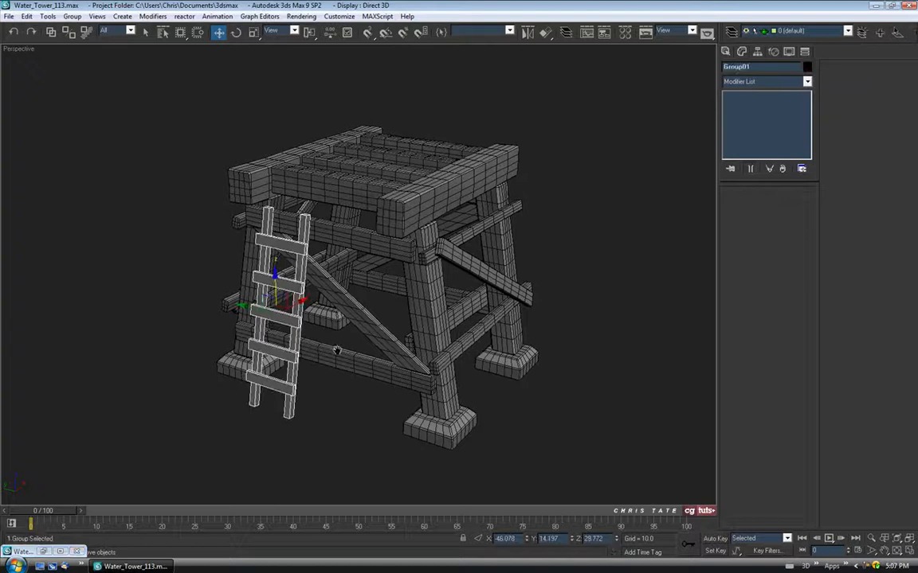
Step: Ungroup the ladder into its separate rails and rungs
middle_click_drag(337, 351, 345, 292)
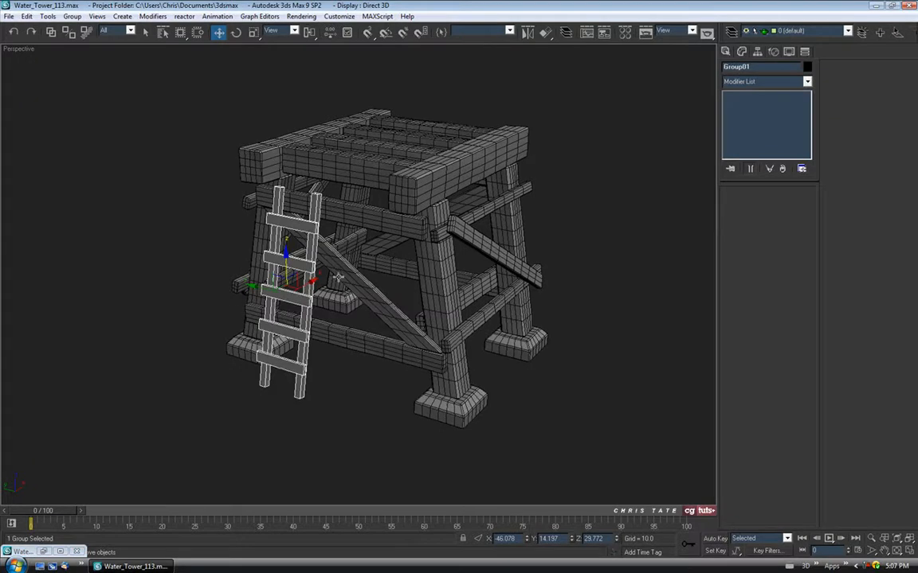
left_click(71, 17)
left_click(90, 42)
Step: Convert the ladder rail nearest the middle of the tower to an Editable Poly
middle_click_drag(200, 247, 329, 340, "alt")
left_click(302, 375)
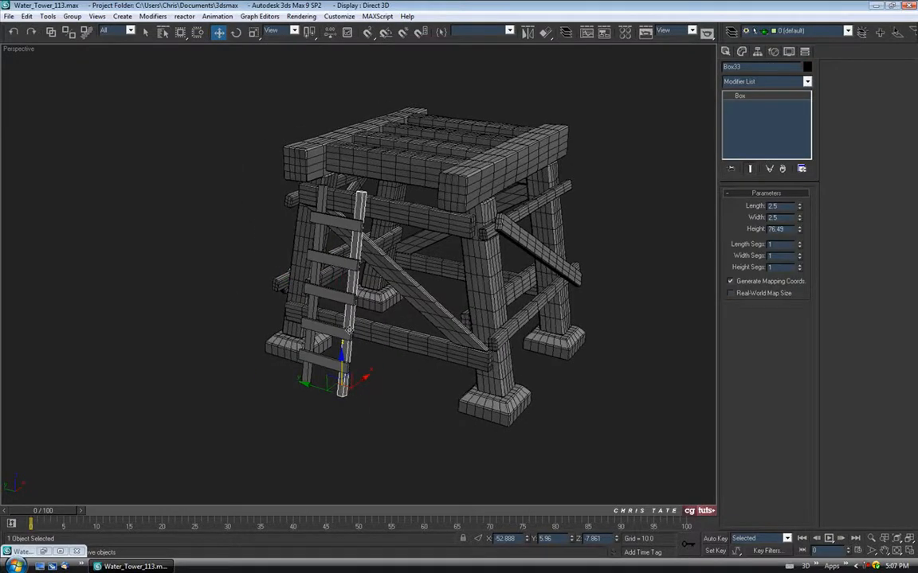
scroll(360, 277, "up", 5)
middle_click_drag(354, 284, 374, 185, "alt")
middle_click_drag(386, 302, 378, 311, "alt")
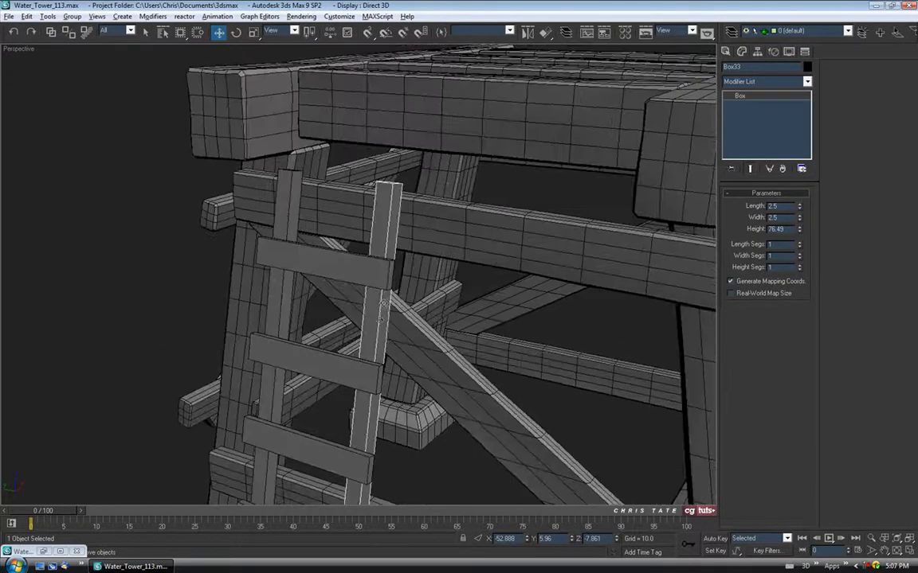
right_click(378, 311)
mouse_move(402, 413)
left_click(481, 423)
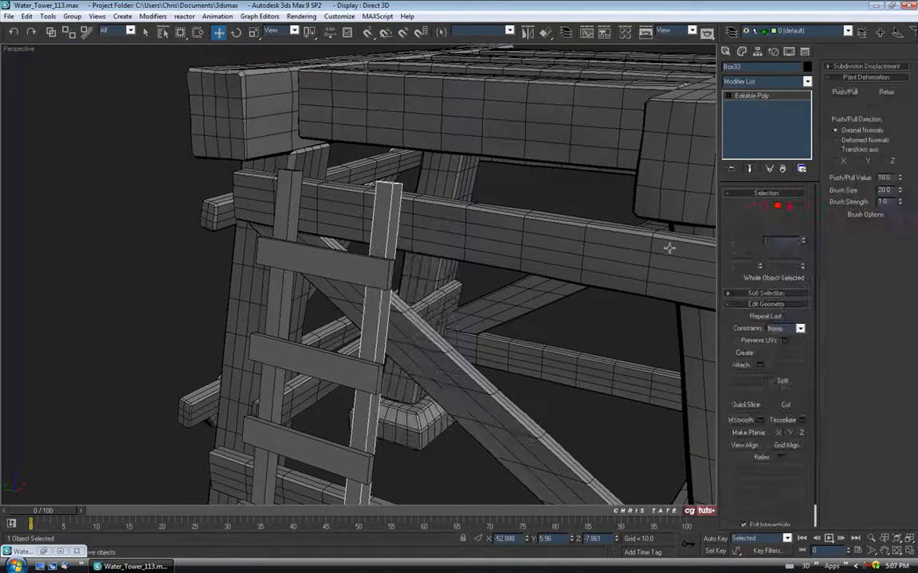
Step: Adjust the rail's length by moving its top polygon along the Local Z axis, then leave polygon editing
key("4")
middle_click_drag(552, 232, 391, 245, "alt")
left_click(365, 239)
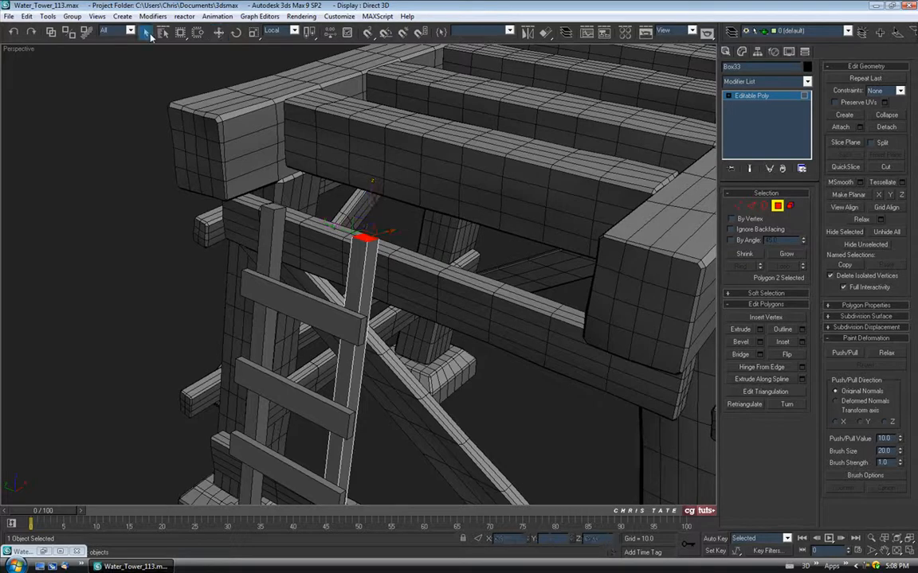
left_click(294, 31)
left_click(293, 72)
mouse_move(376, 193)
middle_mouse_down("alt")
mouse_move(384, 188)
mouse_move(365, 182)
middle_mouse_up("alt")
left_click_drag(296, 153, 297, 148)
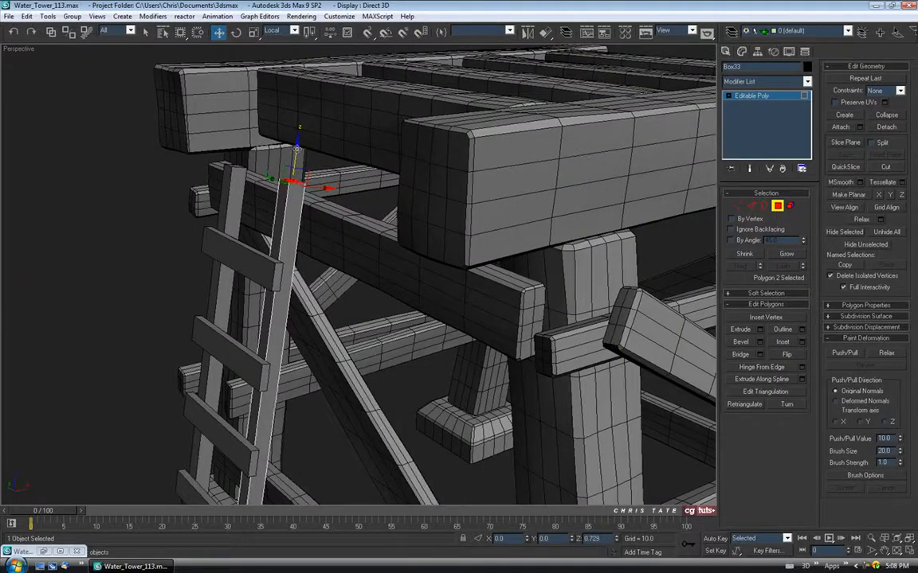
middle_click_drag(297, 161, 445, 206, "alt")
left_click_drag(555, 121, 555, 125)
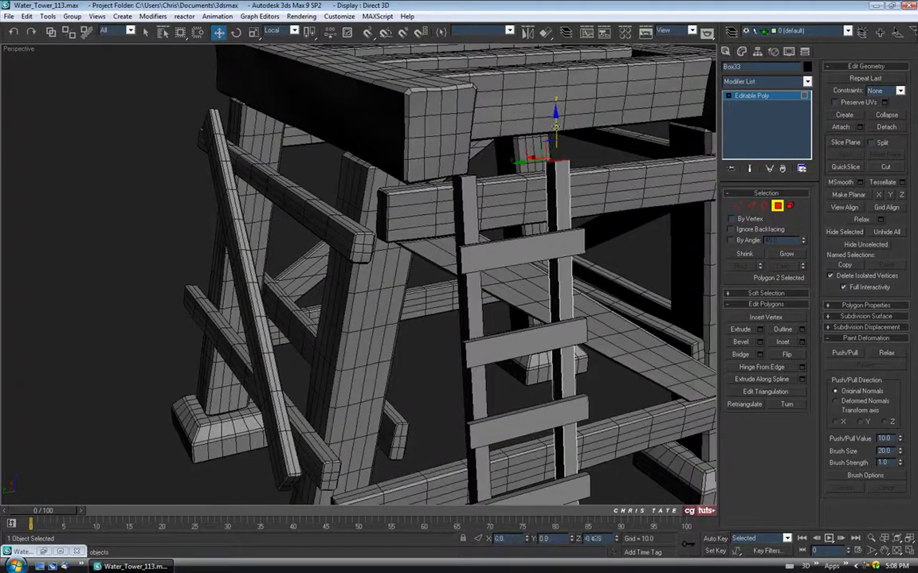
middle_click_drag(507, 201, 516, 230, "alt")
left_click(778, 207)
Step: Isolate the ladder rail and slightly chamfer its four long edges
middle_click_drag(522, 342, 511, 147)
middle_click_drag(456, 309, 407, 254, "alt")
key("alt+q")
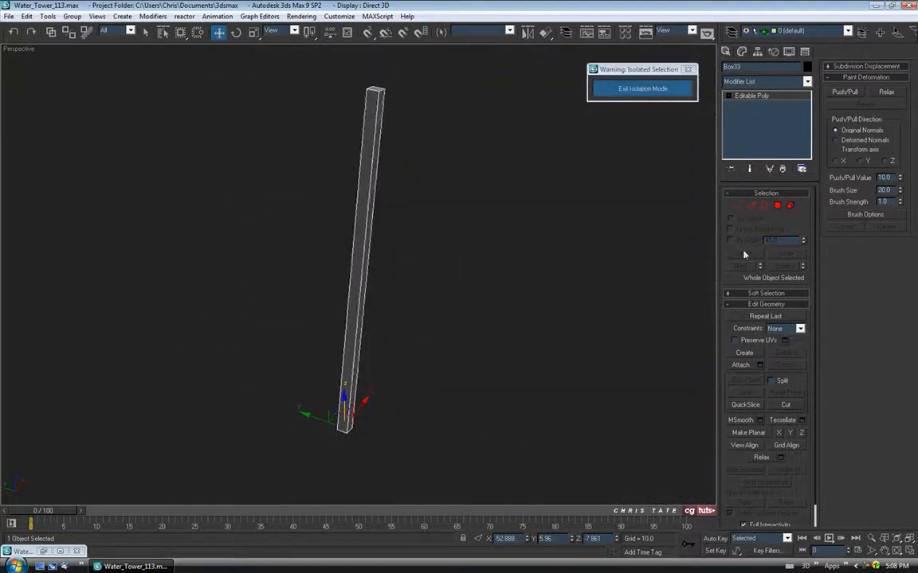
left_click(751, 207)
middle_click_drag(556, 247, 547, 268)
left_click_drag(288, 215, 406, 290)
middle_click_drag(409, 293, 506, 309, "alt")
scroll(371, 173, "up", 3)
middle_click_drag(436, 217, 442, 256)
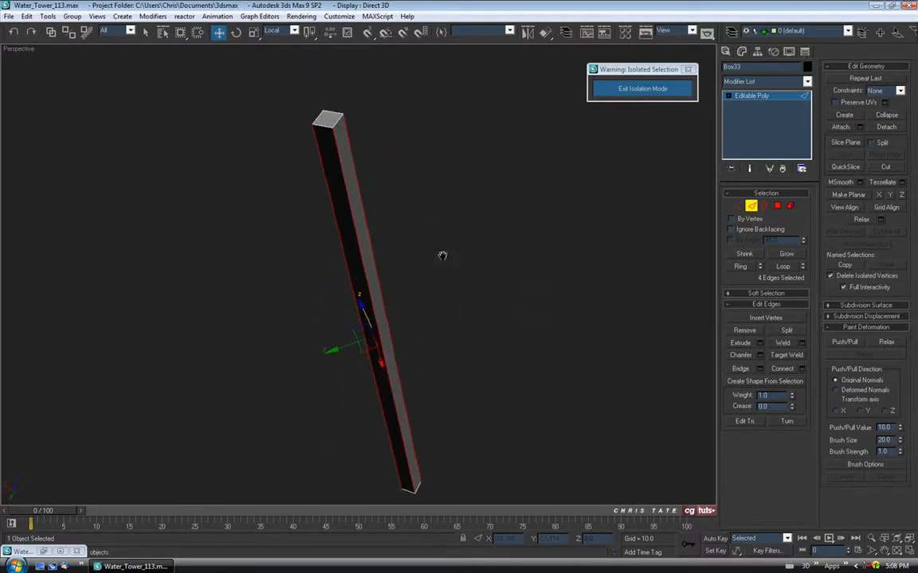
left_click(759, 355)
left_click_drag(570, 142, 573, 188)
middle_click_drag(436, 217, 555, 191, "alt")
left_click(587, 163)
Step: Invert the edge selection to the rail's end-cap edges and chamfer them by 0.23
key("ctrl+i")
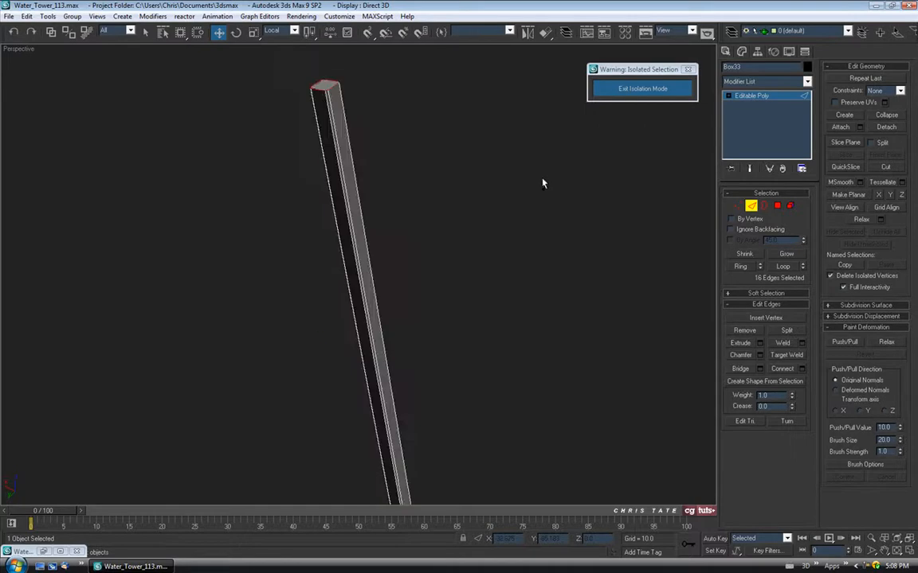
left_click(759, 355)
middle_click_drag(368, 180, 411, 148, "alt")
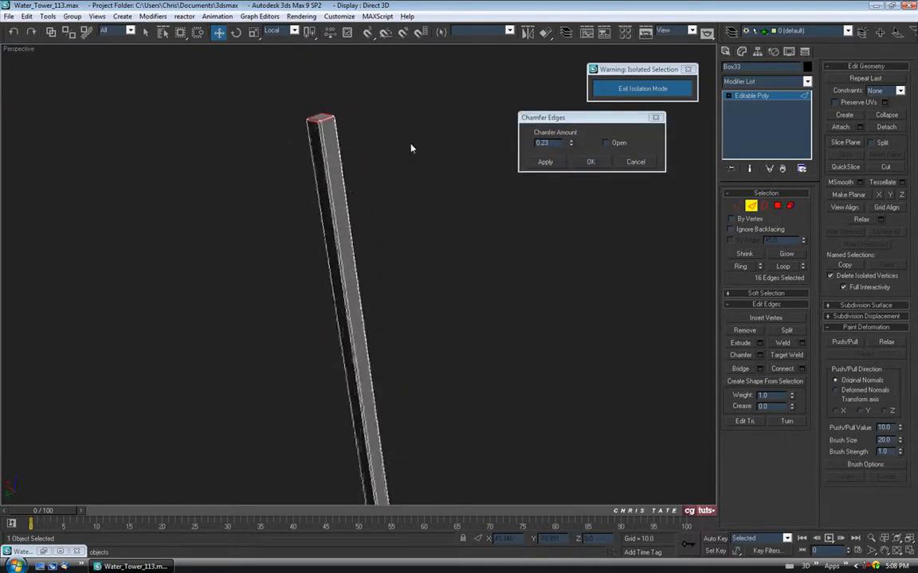
left_click(588, 163)
Step: Connect the rail's long edges with 10 segments to divide it along its length
middle_click_drag(491, 311, 457, 222, "alt")
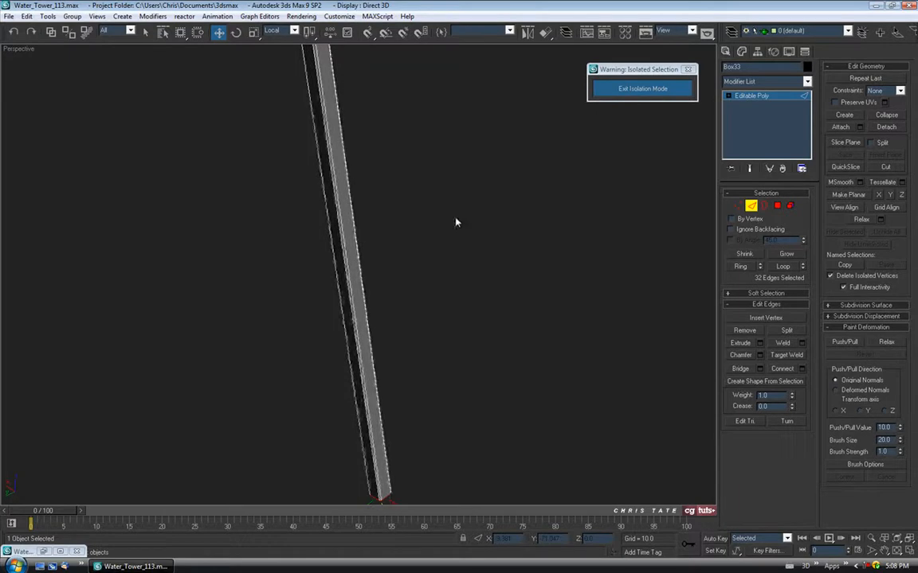
left_click(800, 368)
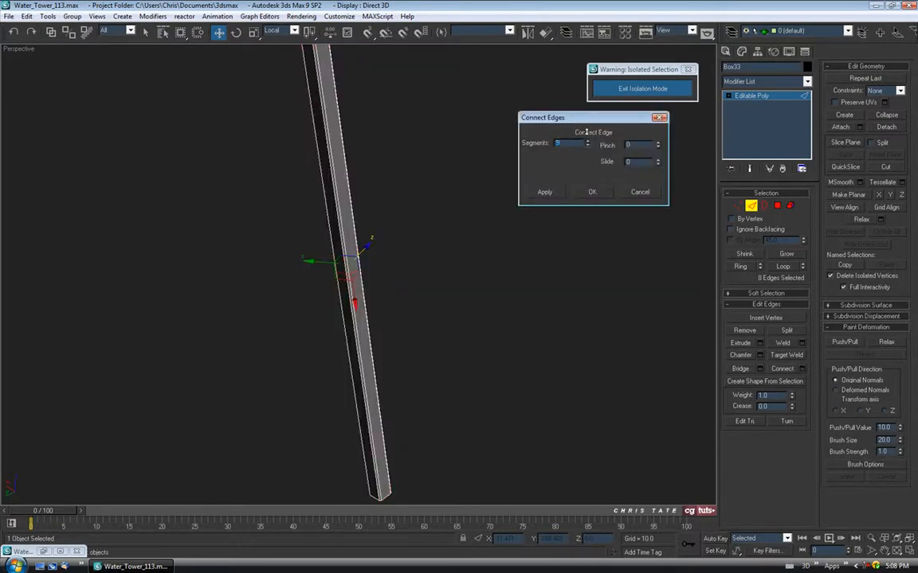
middle_click_drag(498, 215, 336, 121, "alt")
scroll(486, 230, "down", 4)
left_click(590, 193)
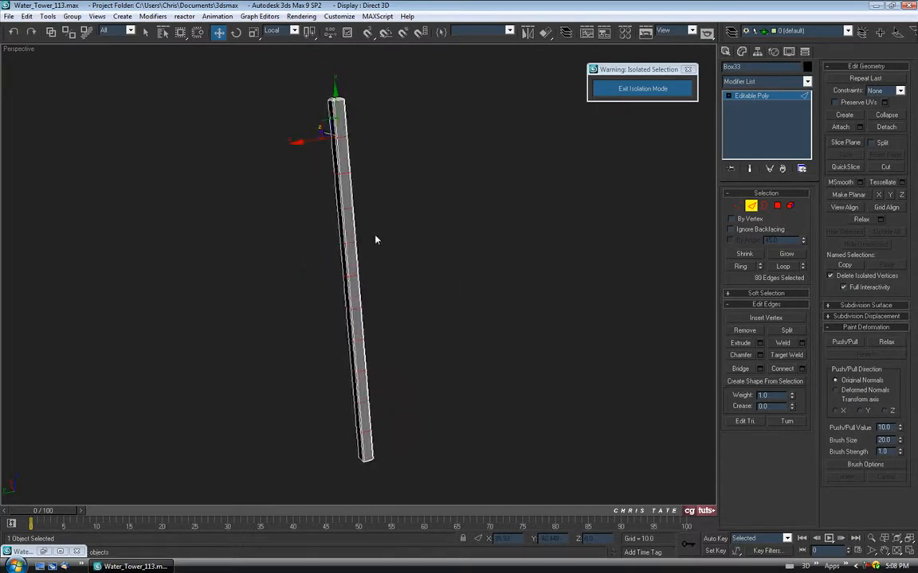
Step: In the Top view, connect the edges across the rail's width with 1 segment to add a lengthwise center loop
key("alt+w")
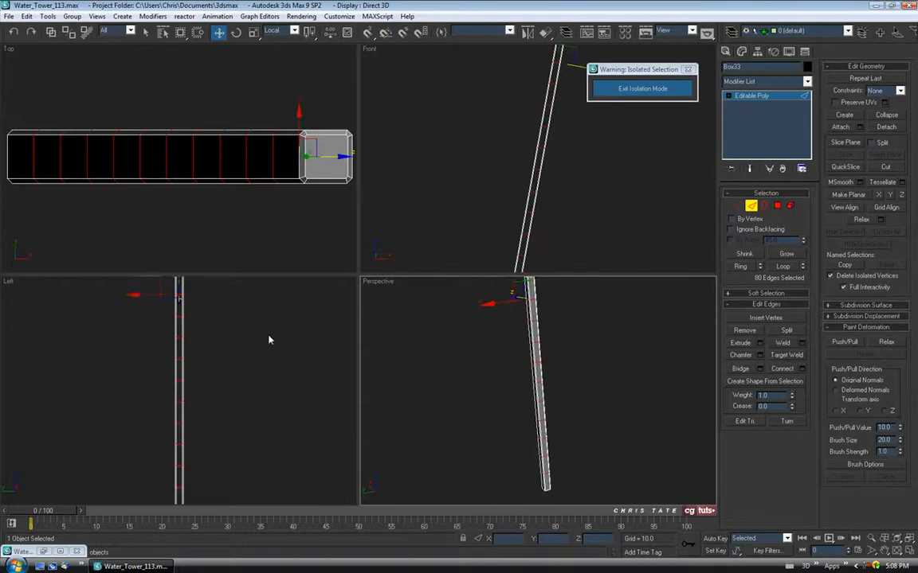
right_click(261, 224)
key("alt+w")
scroll(272, 275, "down", 3)
left_click_drag(151, 267, 584, 274)
left_click(801, 368)
type("1")
left_click(591, 194)
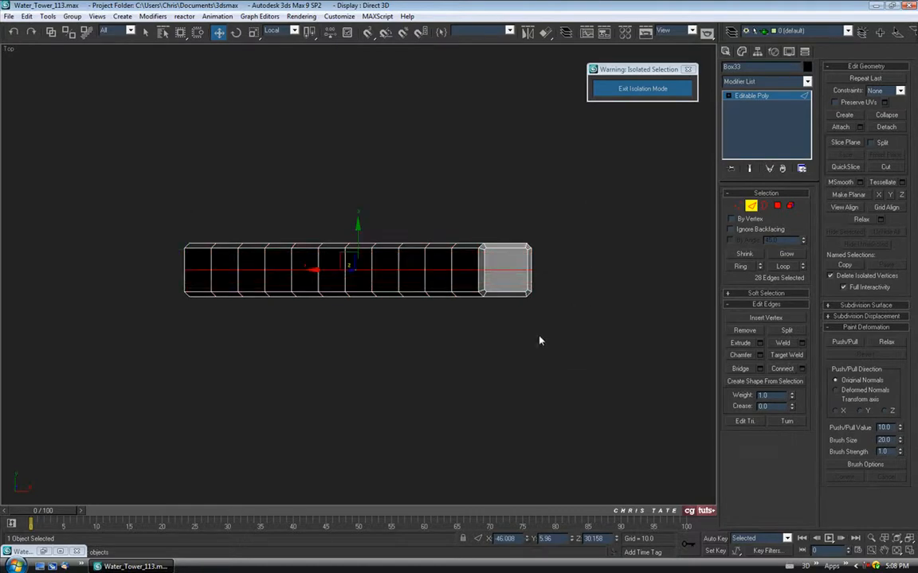
Step: In the Front view, connect the edges across the rail's other pair of faces to add a second lengthwise center loop
key("alt+w")
right_click(549, 207)
key("alt+w")
middle_click_drag(442, 142, 442, 258)
scroll(402, 251, "up", 5)
left_click_drag(332, 199, 334, 205)
middle_click_drag(417, 400, 490, 251)
middle_click_drag(472, 315, 474, 192)
middle_click_drag(469, 370, 497, 238)
middle_click_drag(464, 352, 487, 217)
middle_click_drag(461, 376, 465, 231)
middle_click_drag(451, 299, 456, 213)
middle_click_drag(414, 351, 465, 234)
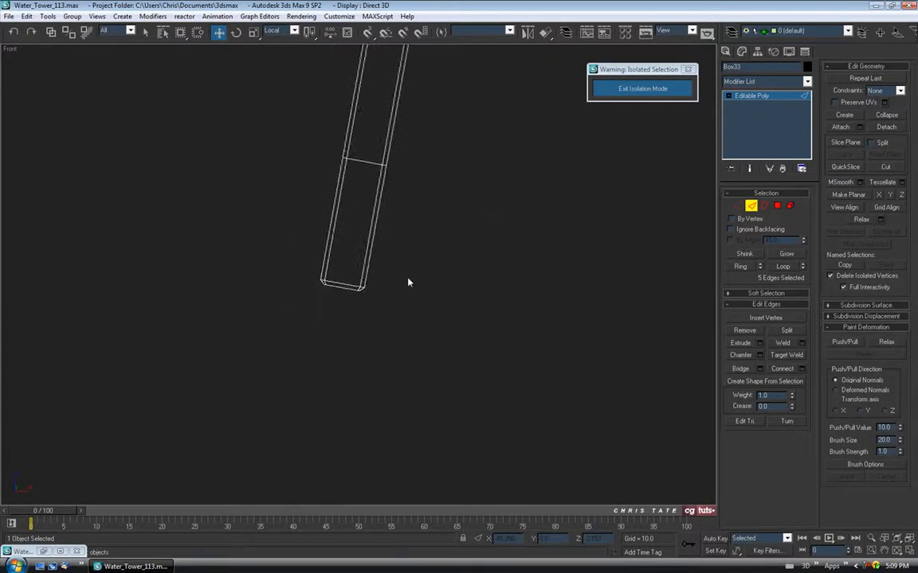
left_click_drag(337, 306, 346, 271)
middle_click_drag(449, 255, 441, 308)
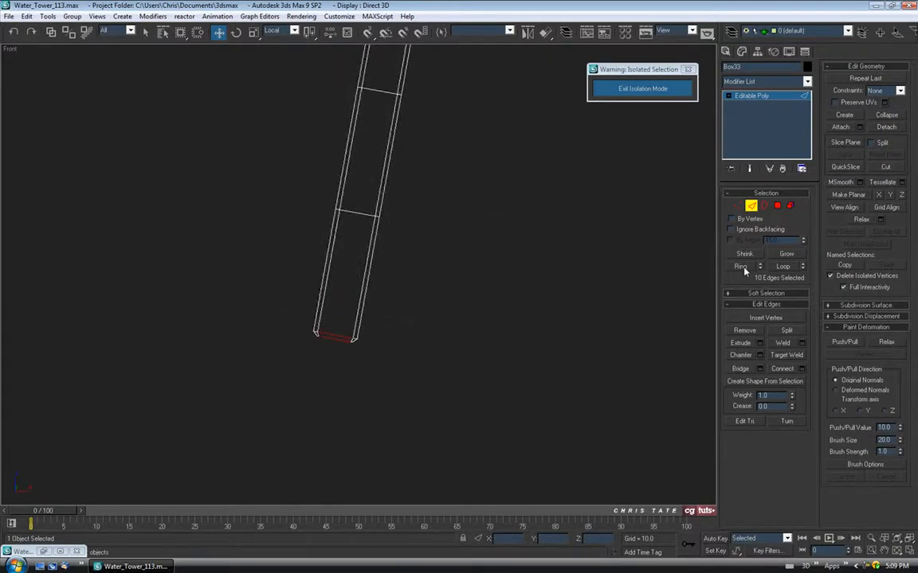
left_click(782, 369)
middle_click_drag(585, 245, 557, 297)
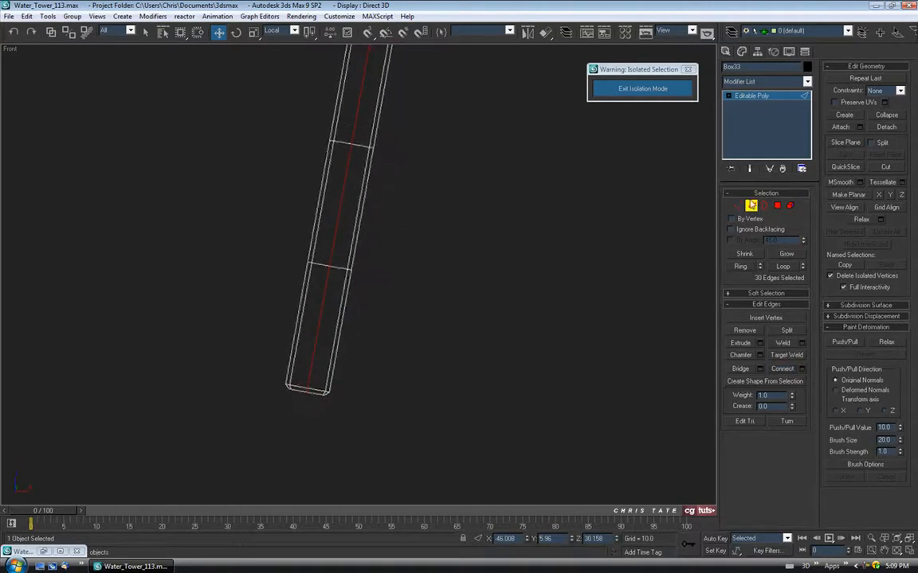
Step: Leave edge editing, exit isolation mode and show the rail with the whole tower in all four views
left_click(750, 208)
left_click(633, 89)
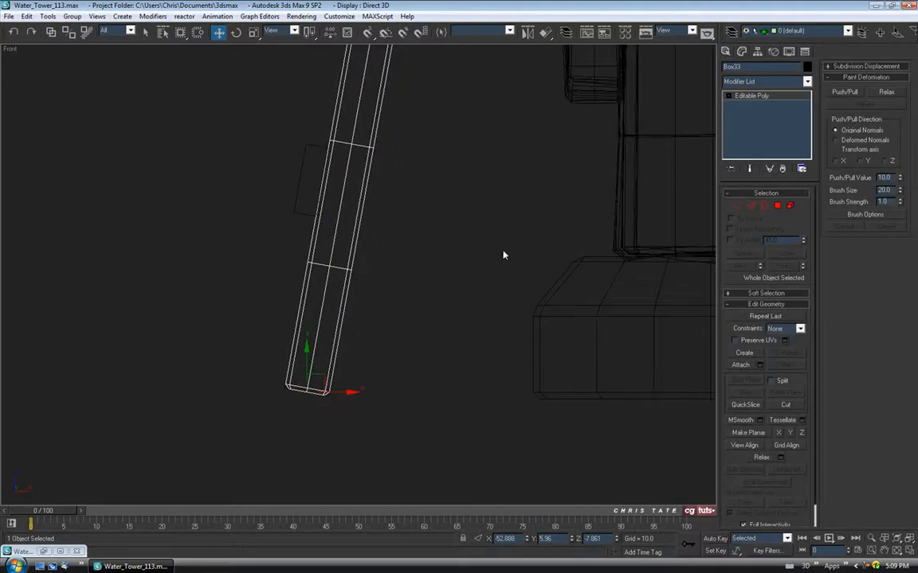
key("alt+w")
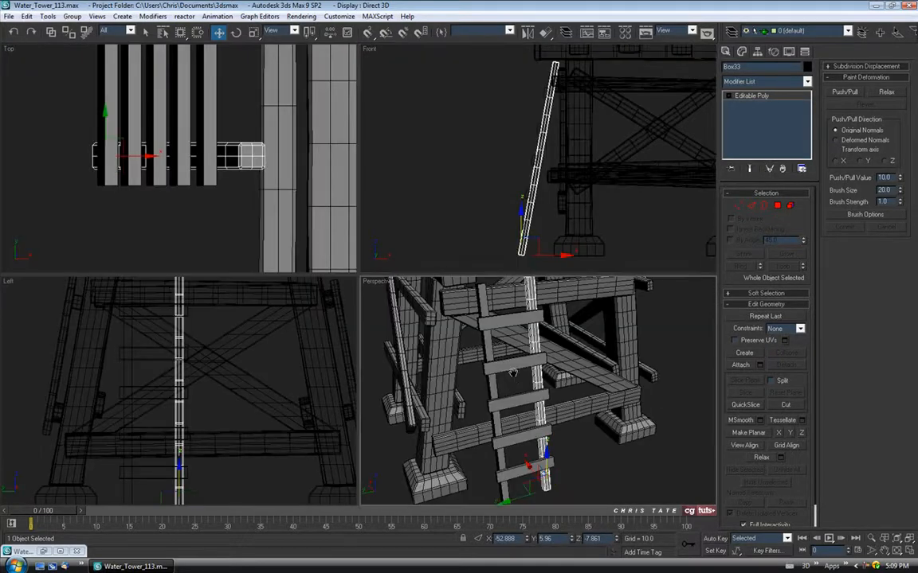
Step: Activate Push/Pull painting on the chamfered ladder rail with a brush size of 6.16 and brush strength of 0.02
key("alt+w")
middle_click_drag(500, 333, 447, 347, "alt")
left_click(425, 419)
middle_click_drag(424, 419, 397, 204, "alt")
left_click(367, 161)
middle_click_drag(367, 161, 693, 113, "alt")
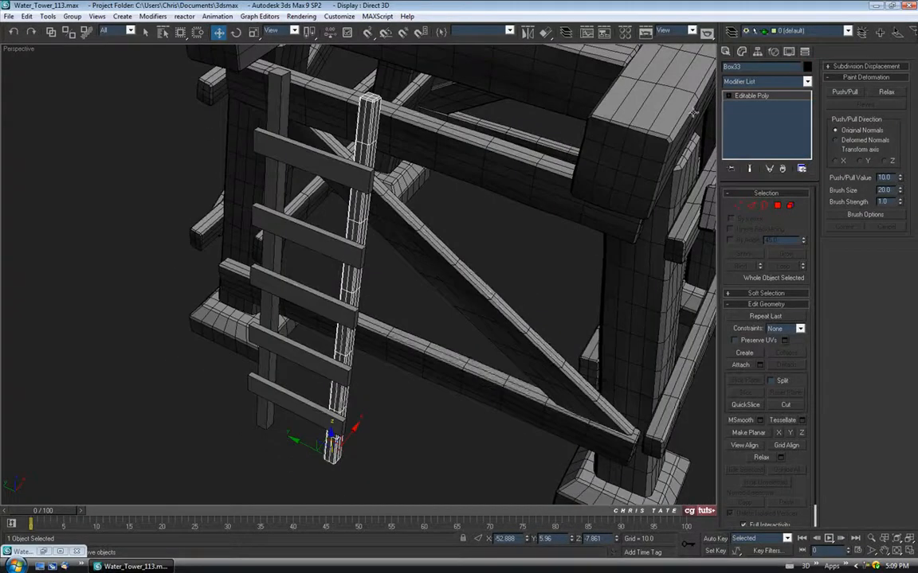
left_click(859, 92)
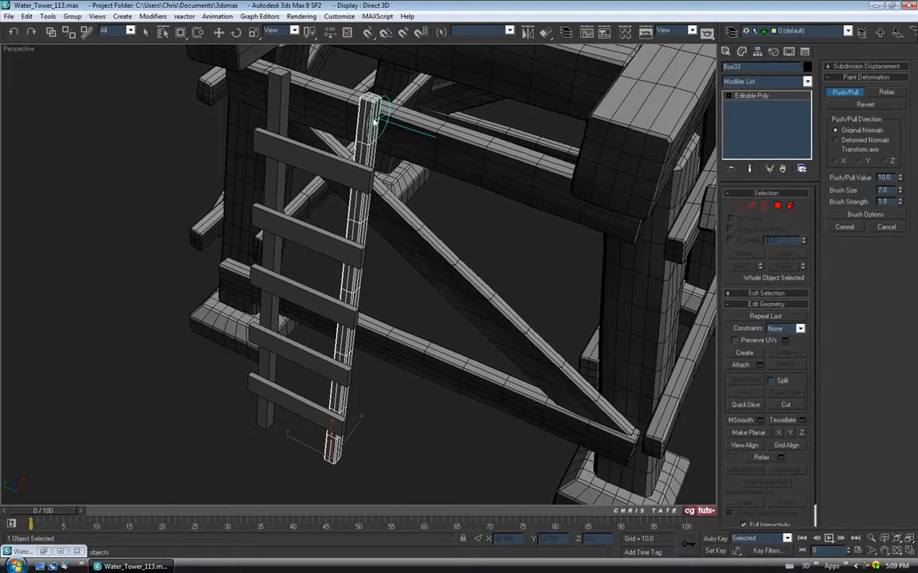
left_click_drag(900, 193, 900, 200)
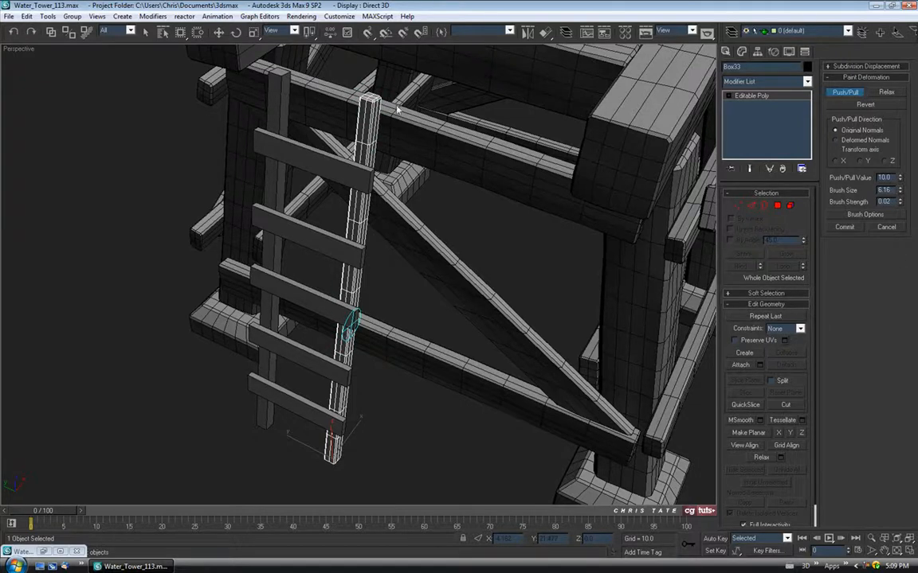
Step: Paint Push/Pull deformation down the rail's front from top to foot with a push/pull value of 4.4
middle_click_drag(446, 174, 458, 147, "alt")
mouse_move(316, 134)
middle_mouse_down("alt")
mouse_move(322, 151)
mouse_move(405, 193)
mouse_move(421, 182)
middle_mouse_up("alt")
scroll(352, 134, "up", 2)
scroll(391, 150, "up", 2)
mouse_move(391, 150)
left_mouse_down()
mouse_move(385, 188)
mouse_move(411, 215)
left_mouse_up()
mouse_move(425, 158)
left_mouse_down()
mouse_move(424, 284)
mouse_move(413, 312)
left_mouse_up()
middle_click_drag(439, 299, 438, 148)
left_click_drag(409, 265, 422, 392)
middle_click_drag(476, 351, 481, 280, "alt")
left_click_drag(409, 296, 426, 407)
middle_click_drag(463, 373, 460, 253)
left_click_drag(426, 356, 425, 429)
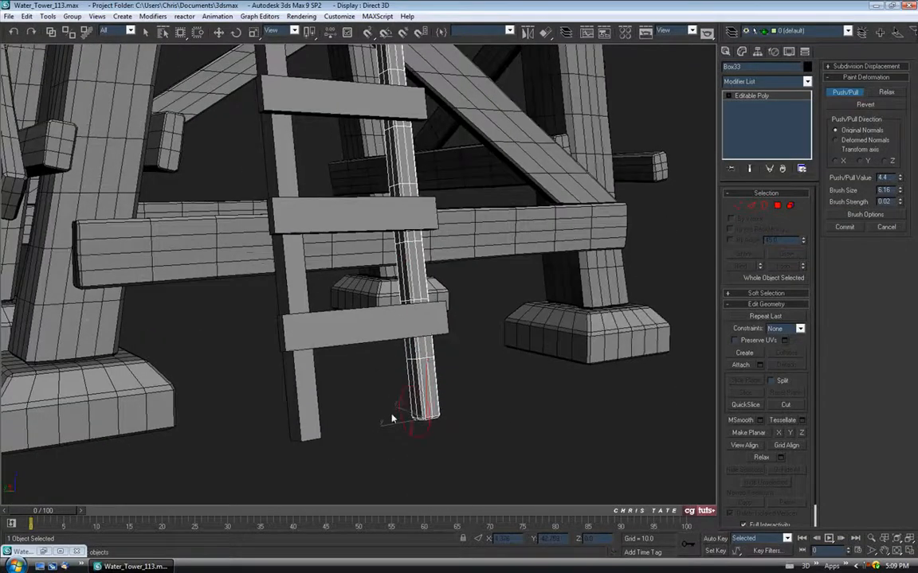
Step: Paint Push/Pull deformation along the rail's outer side from its foot upward
mouse_move(430, 423)
middle_mouse_down("alt")
mouse_move(493, 355)
mouse_move(390, 395)
middle_mouse_up("alt")
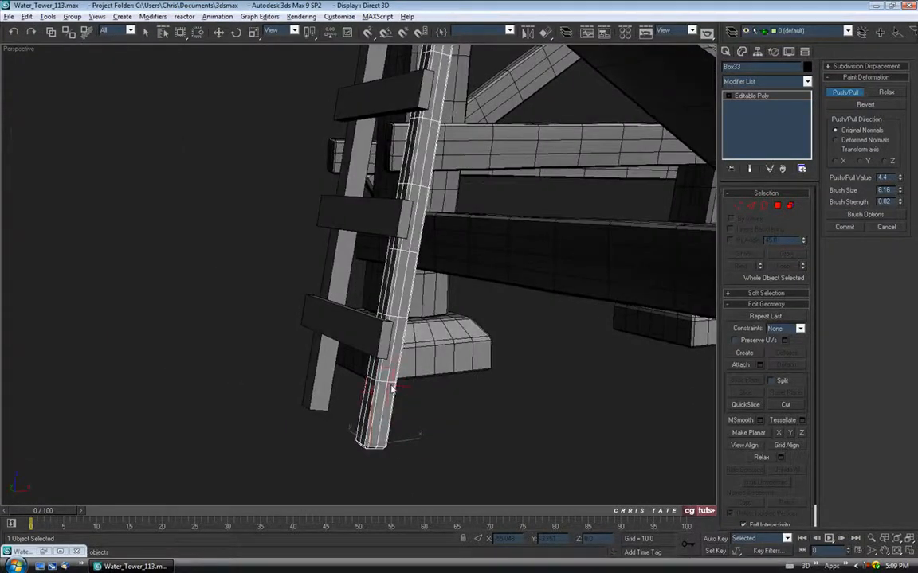
mouse_move(379, 426)
left_mouse_down()
mouse_move(380, 434)
mouse_move(416, 298)
mouse_move(430, 156)
left_mouse_up()
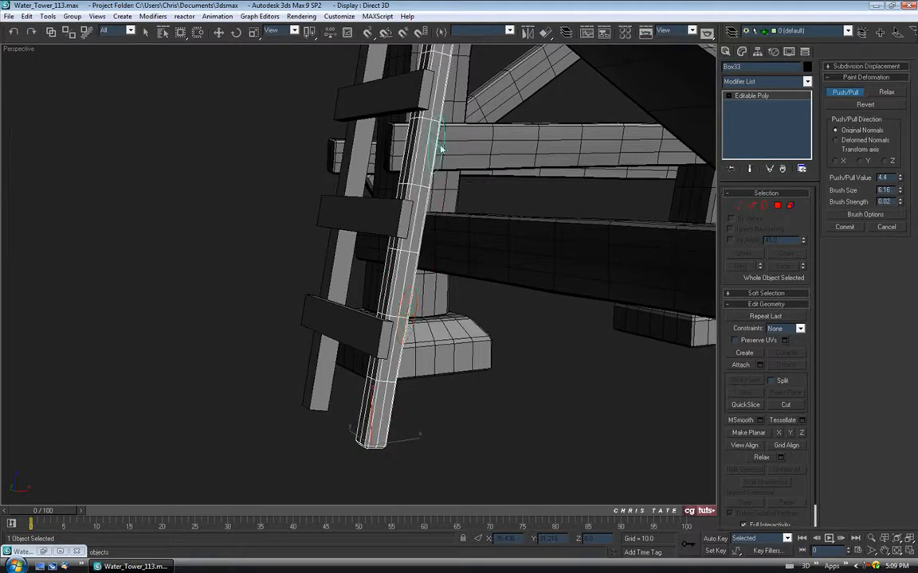
middle_click_drag(398, 195, 440, 143, "alt")
mouse_move(386, 243)
middle_mouse_down("alt")
mouse_move(470, 241)
mouse_move(471, 104)
mouse_move(477, 207)
mouse_move(452, 207)
middle_mouse_up("alt")
middle_click_drag(444, 172, 495, 231, "alt")
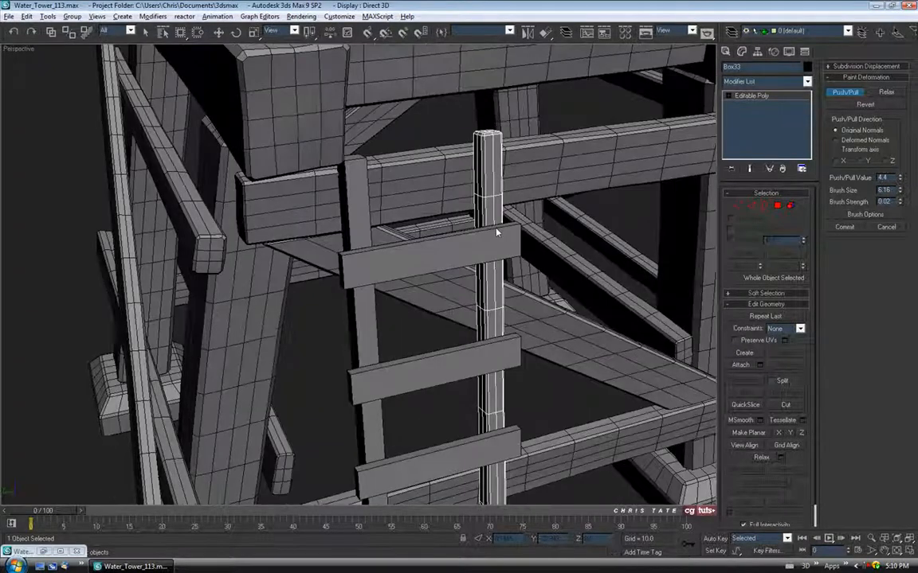
middle_click_drag(459, 161, 455, 126, "alt")
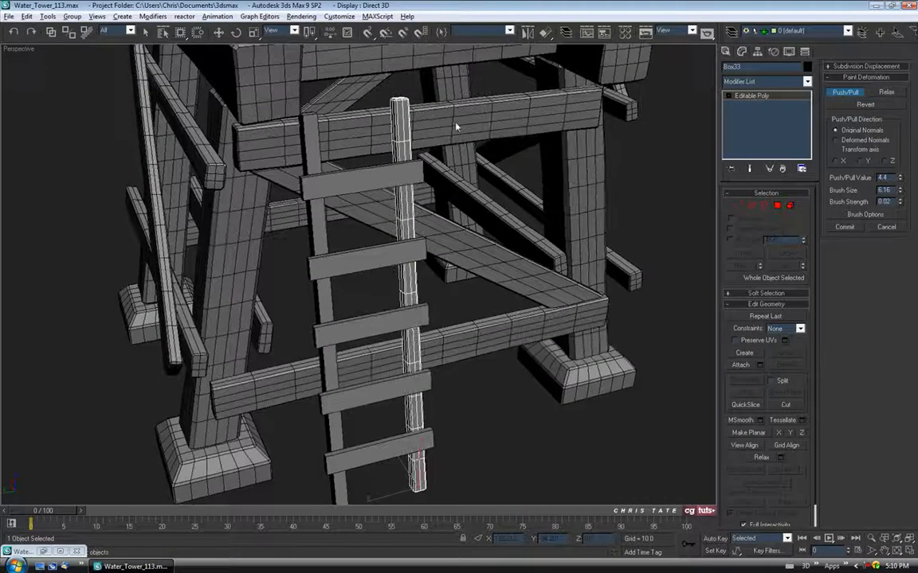
Step: Isolate the rail and resume Push/Pull painting to roughen its remaining sides
key("w")
key("alt+q")
mouse_move(390, 197)
middle_mouse_down("alt")
mouse_move(494, 180)
mouse_move(383, 137)
mouse_move(375, 115)
mouse_move(401, 203)
middle_mouse_up("alt")
scroll(384, 137, "up", 3)
left_click(844, 91)
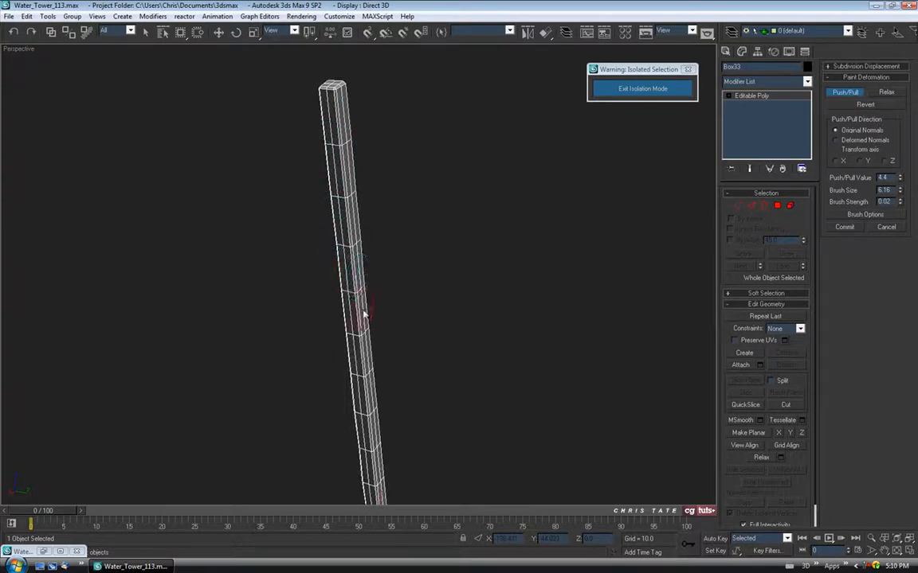
mouse_move(359, 349)
middle_mouse_down("alt")
mouse_move(407, 301)
mouse_move(369, 262)
mouse_move(458, 252)
mouse_move(548, 268)
mouse_move(502, 263)
middle_mouse_up("alt")
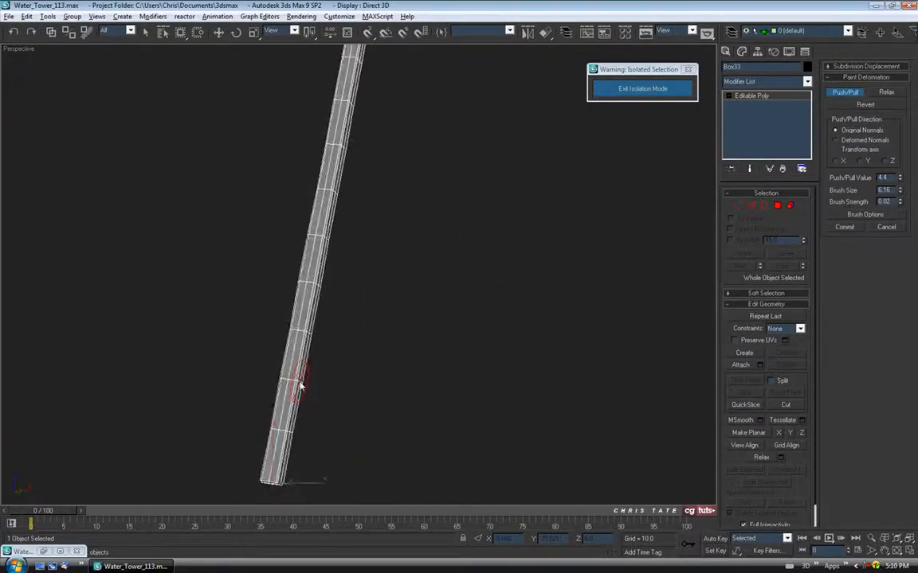
mouse_move(297, 383)
middle_mouse_down("alt")
mouse_move(438, 349)
mouse_move(491, 375)
mouse_move(335, 298)
mouse_move(399, 240)
mouse_move(399, 303)
mouse_move(451, 303)
mouse_move(389, 303)
mouse_move(383, 326)
mouse_move(416, 281)
mouse_move(390, 282)
mouse_move(437, 251)
mouse_move(385, 262)
mouse_move(393, 194)
mouse_move(303, 323)
middle_mouse_up("alt")
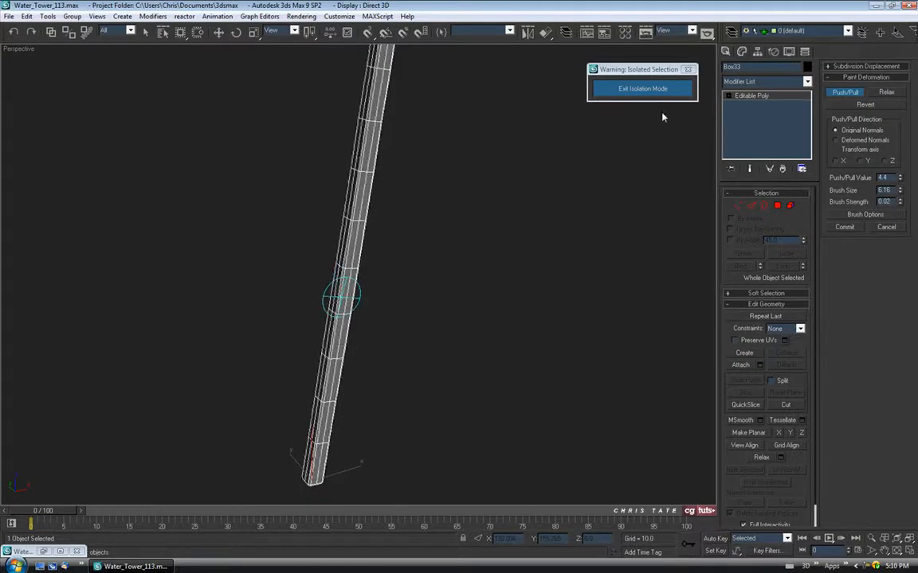
Step: Exit isolation mode, stop Push/Pull painting and deselect the rail to check it with the whole tower
left_click(646, 89)
left_click(852, 93)
left_click(655, 322)
mouse_move(655, 322)
middle_mouse_down("alt")
mouse_move(571, 325)
mouse_move(579, 358)
mouse_move(589, 322)
mouse_move(420, 328)
mouse_move(459, 281)
mouse_move(435, 307)
middle_mouse_up("alt")
scroll(571, 325, "down", 4)
scroll(386, 326, "up", 3)
key("F4")
key("F4")
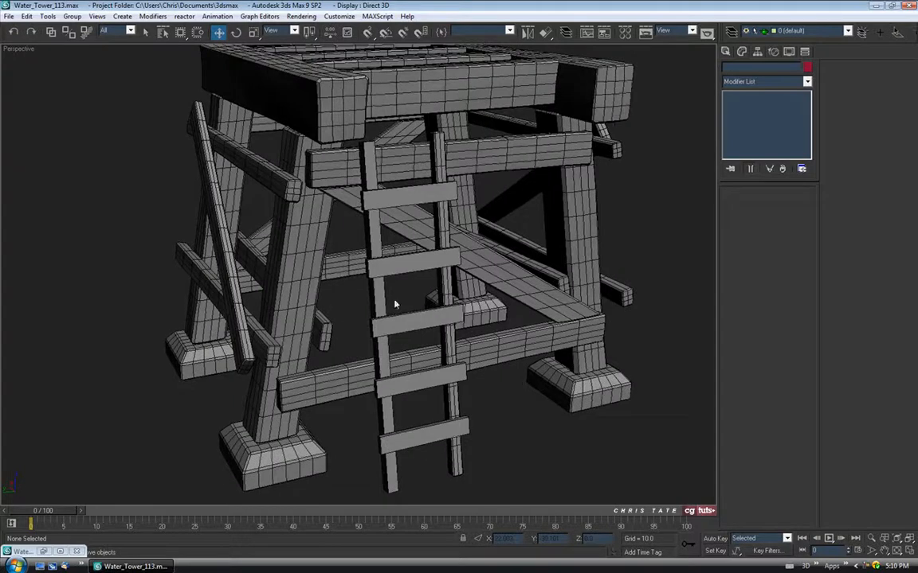
middle_click_drag(424, 154, 437, 171, "alt")
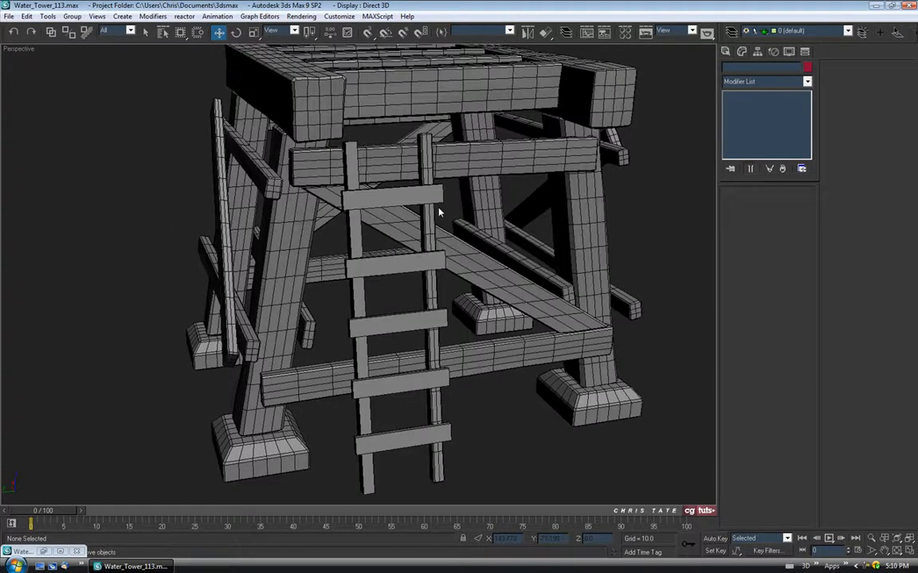
Step: Isolate the ladder's other, still unedited rail and convert it to an Editable Poly
left_click(428, 155)
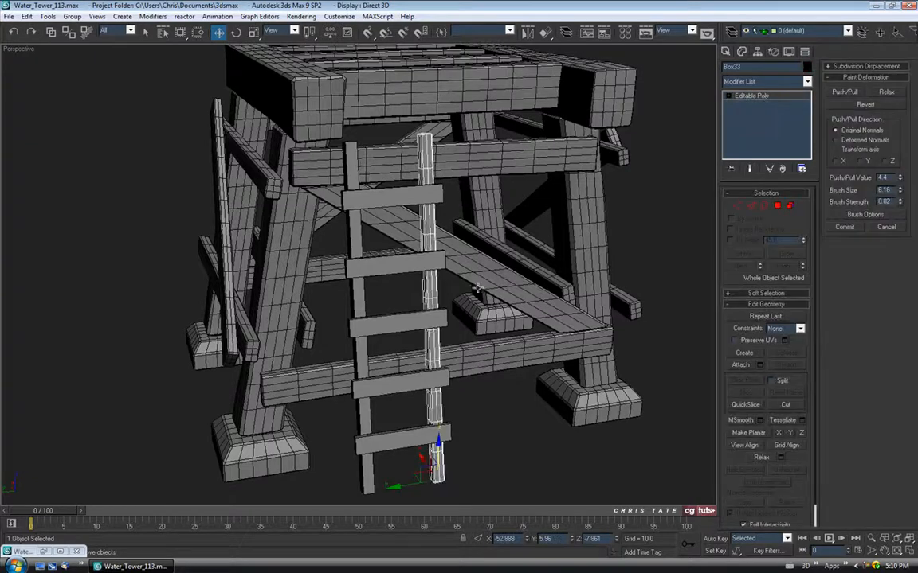
left_click(360, 340)
middle_click_drag(379, 348, 441, 341, "alt")
key("alt")
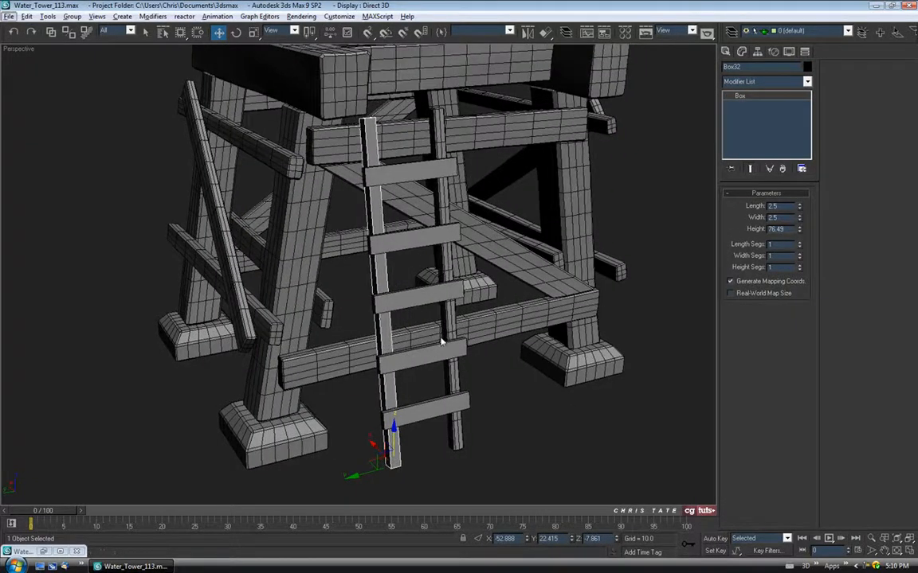
key("alt+q")
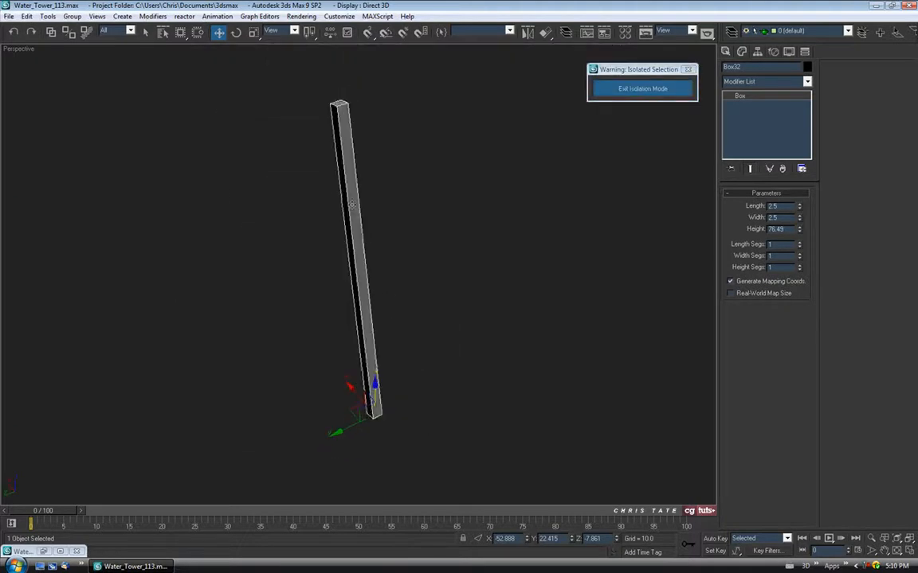
right_click(352, 206)
mouse_move(374, 303)
left_click(466, 311)
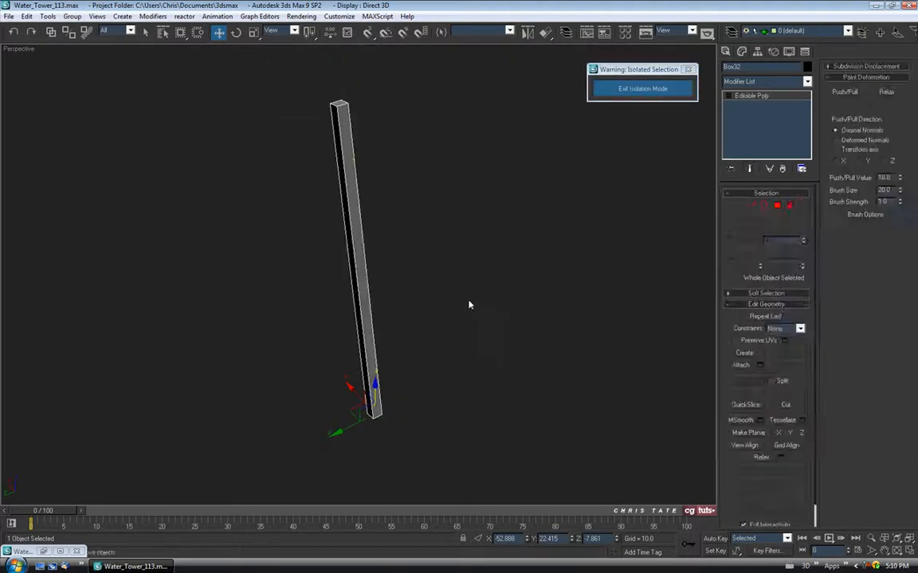
Step: Select the isolated rail's four long edges and chamfer them by 0.23
middle_click_drag(455, 237, 454, 269)
left_click(751, 206)
left_click_drag(304, 252, 434, 236)
middle_click_drag(362, 137, 375, 240, "alt")
scroll(359, 180, "up", 3)
left_click(760, 355)
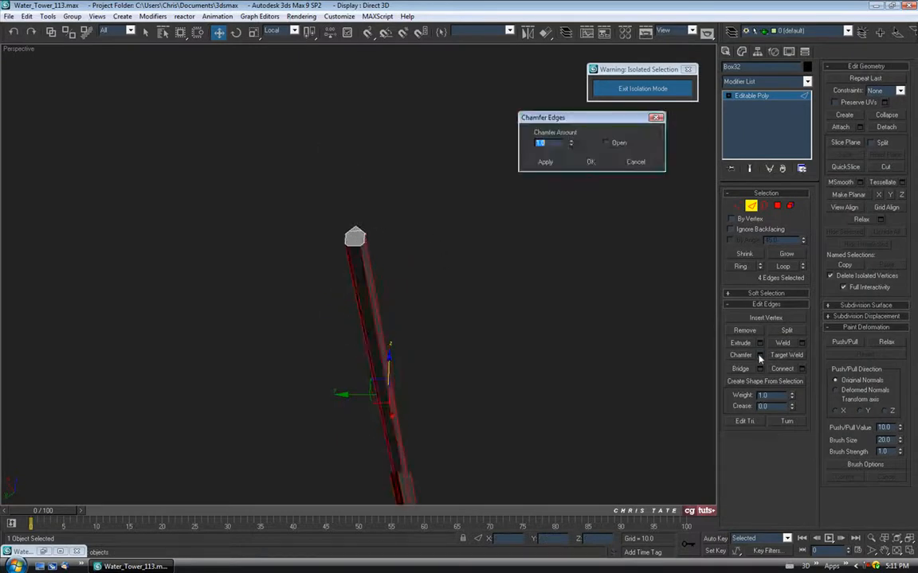
left_click_drag(570, 144, 572, 184)
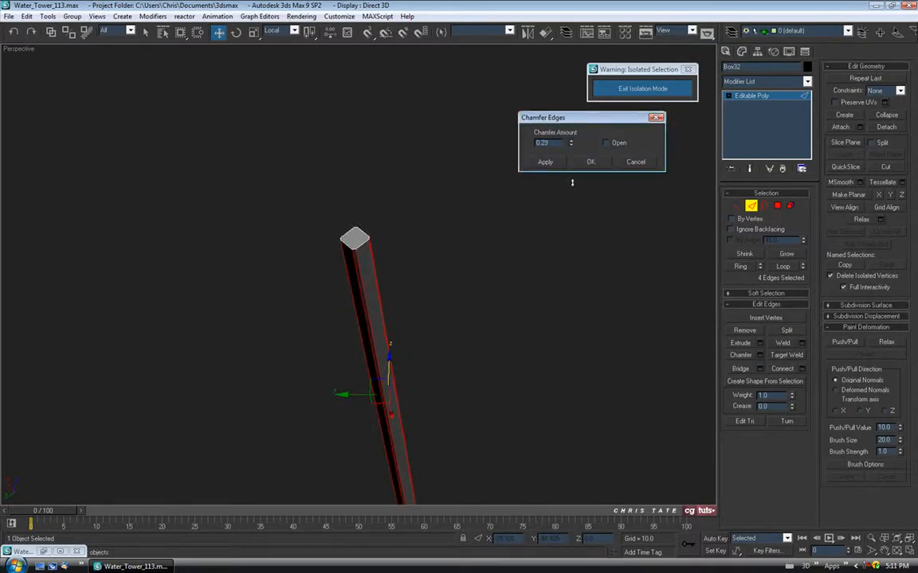
middle_click_drag(571, 182, 423, 232, "alt")
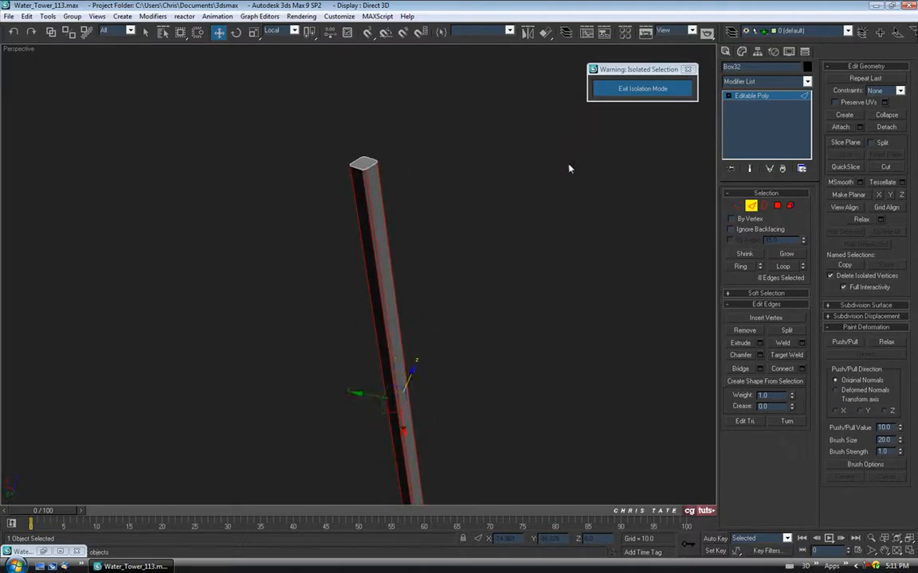
Step: Invert the edge selection and chamfer the rail's end edges by 0.2
key("ctrl+i")
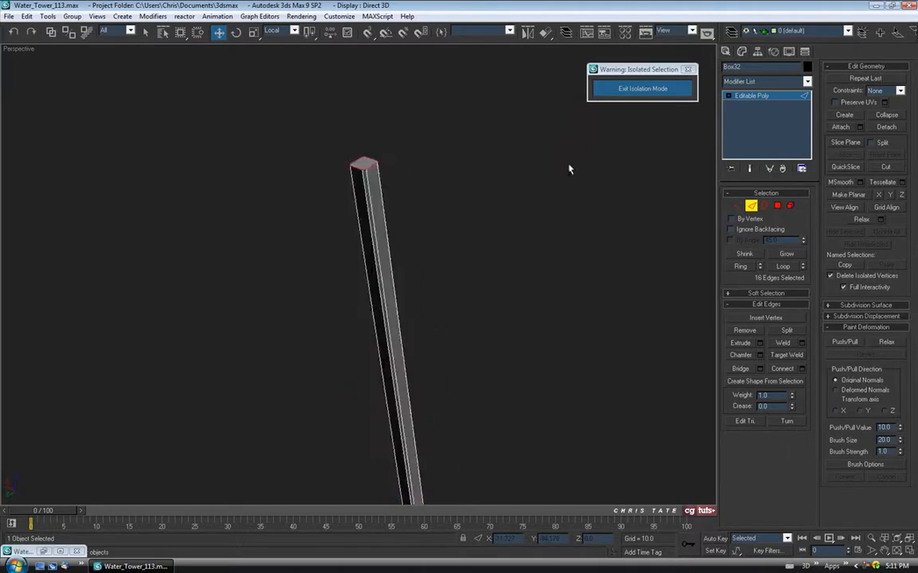
left_click(761, 355)
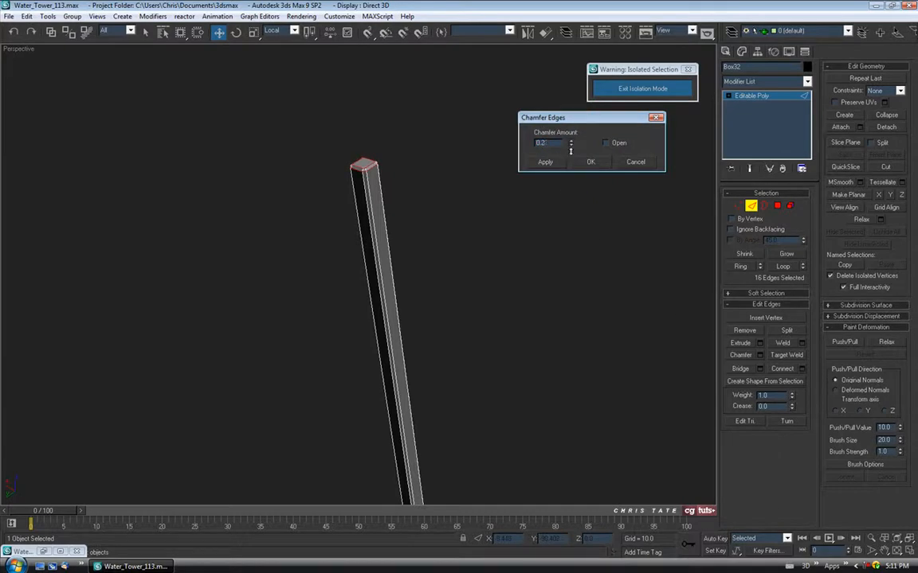
left_click(590, 163)
Step: Select the long edges along the second rail and connect them with 10 segments
middle_click_drag(481, 362, 454, 179)
left_click_drag(281, 208, 482, 271)
middle_click_drag(482, 271, 467, 236, "alt")
scroll(467, 236, "down", 2)
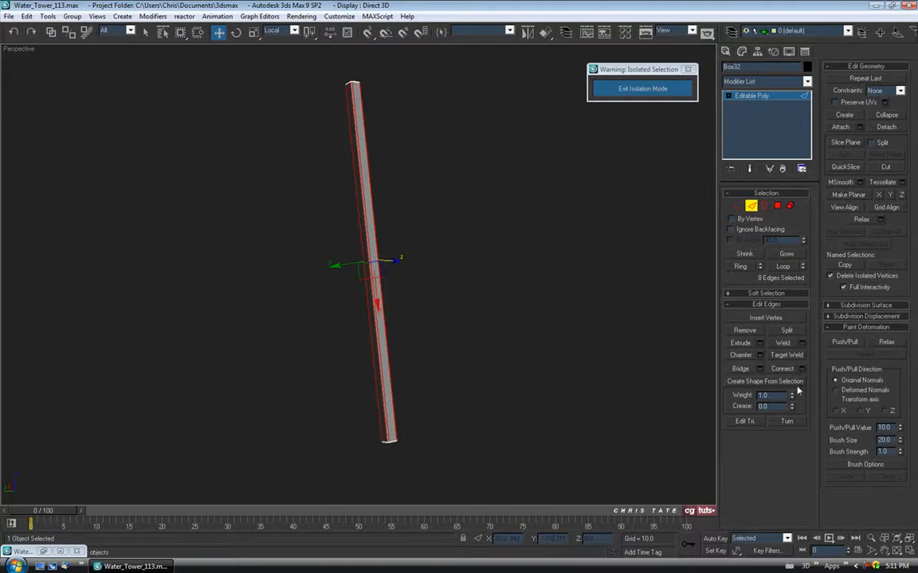
left_click(801, 369)
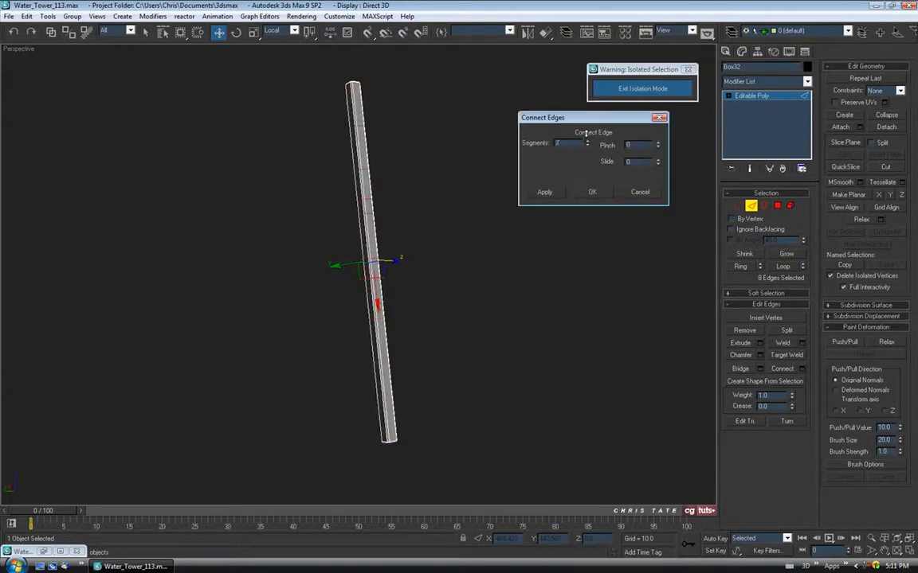
left_click(592, 192)
Step: In the Top view, connect the edges across the second rail's width with 1 segment to form a lengthwise loop
key("alt+w")
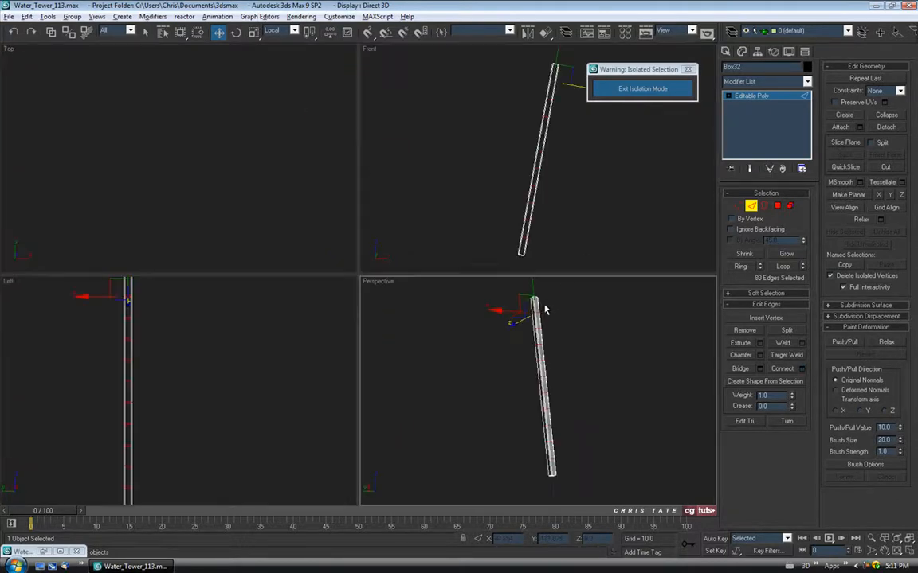
right_click(233, 244)
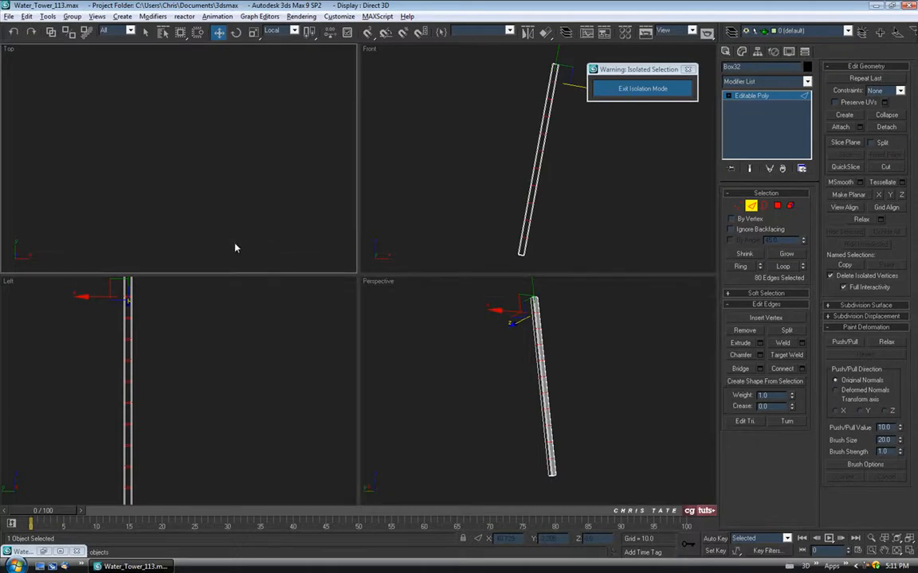
key("alt+w")
key("z")
middle_click_drag(349, 368, 343, 363)
scroll(343, 363, "down", 2)
left_click(84, 274)
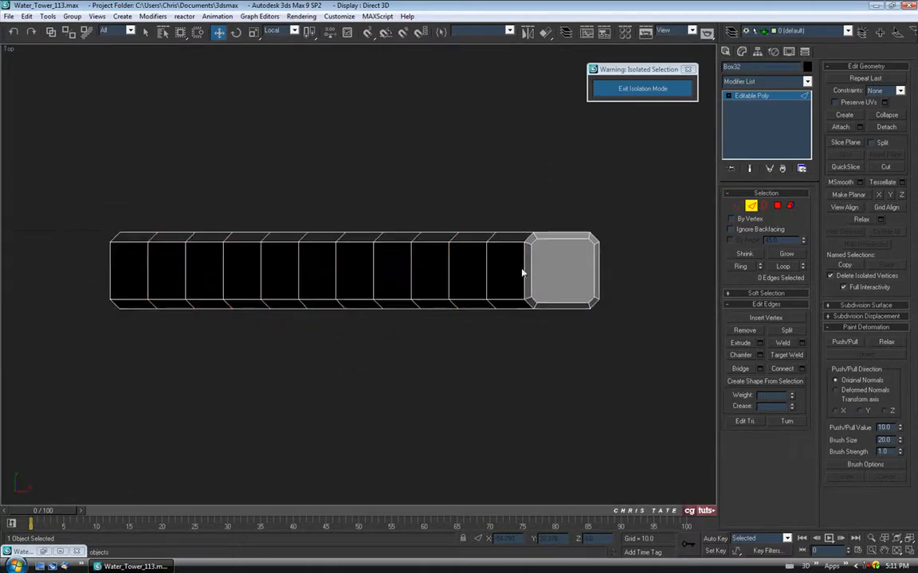
left_click_drag(70, 243, 661, 275)
left_click(800, 369)
type("1")
left_click(590, 195)
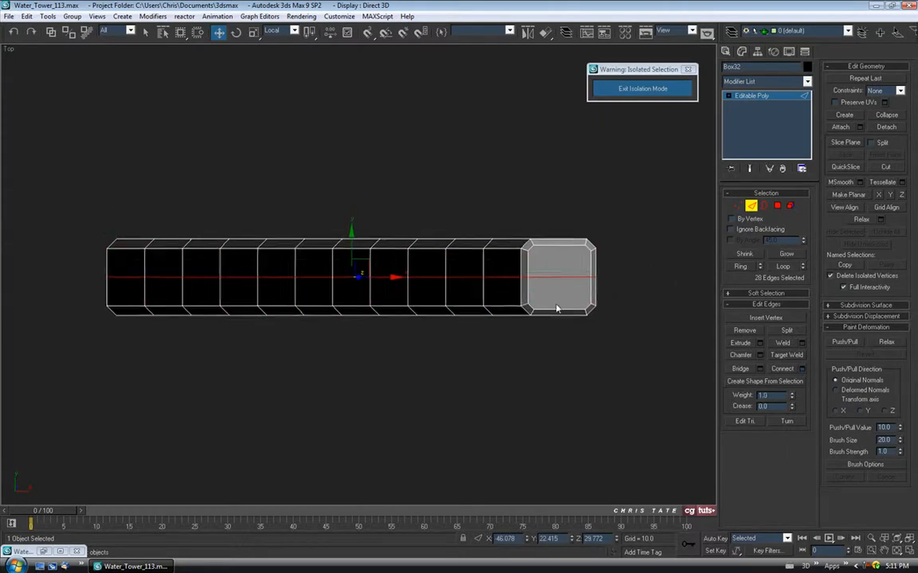
Step: In the Front view, ring-select the edges across the second rail's side faces and connect them into another lengthwise loop
key("alt+w")
key("alt+w")
scroll(461, 180, "up", 3)
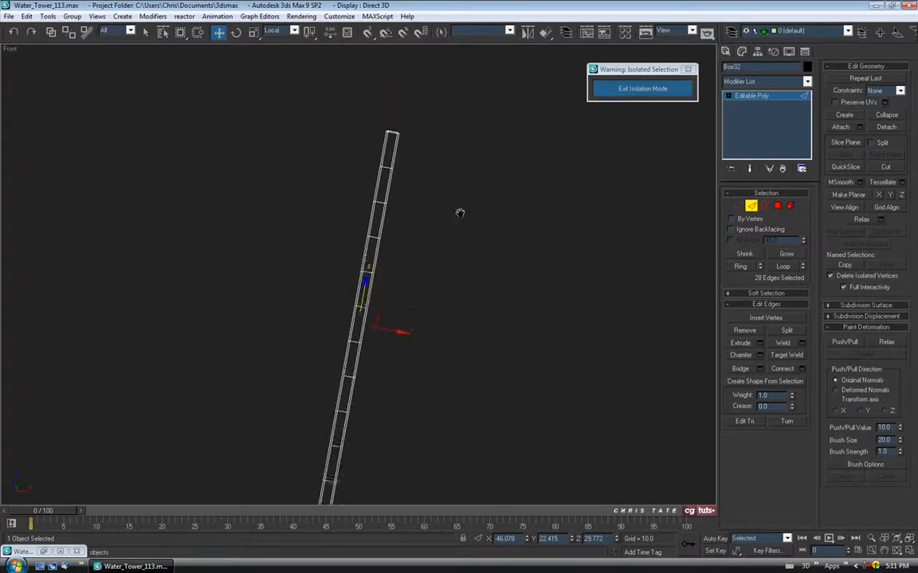
left_click_drag(411, 157, 423, 179)
middle_click_drag(431, 298, 444, 110)
middle_click_drag(448, 223, 478, 13)
left_click_drag(358, 325, 342, 308, "ctrl")
left_click(741, 267)
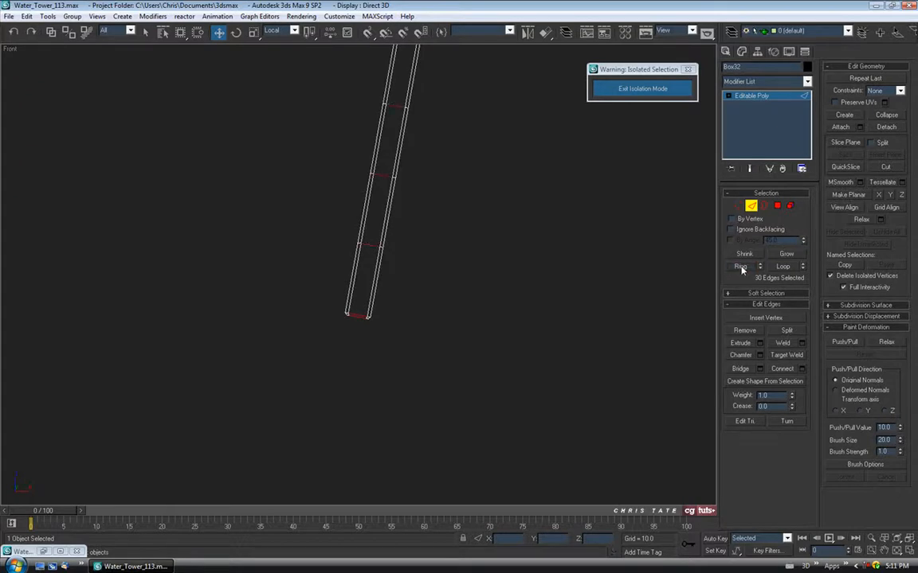
left_click(788, 371)
middle_click_drag(588, 329, 545, 384)
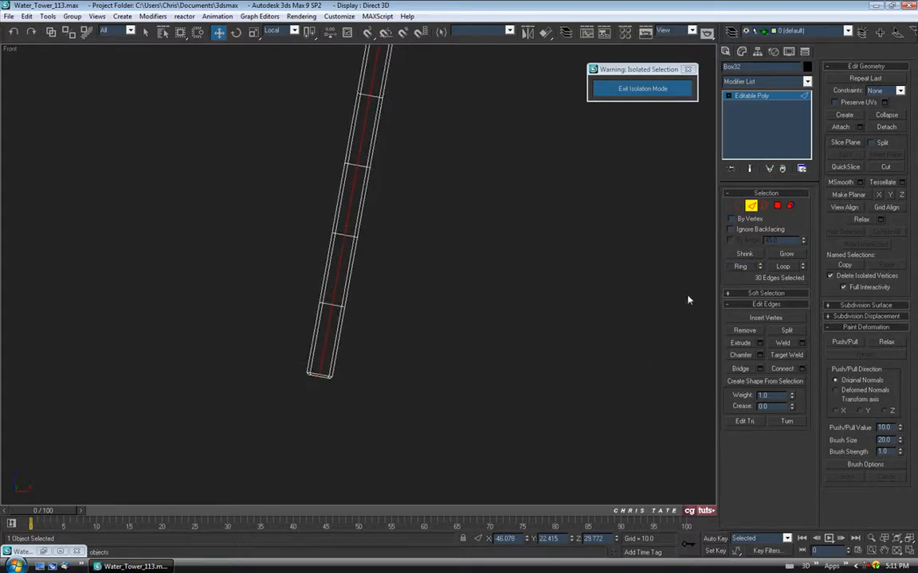
Step: Leave edge editing, exit isolation mode and return to a maximized Perspective view of the tower
left_click(750, 207)
left_click(640, 89)
middle_click_drag(514, 292, 514, 287)
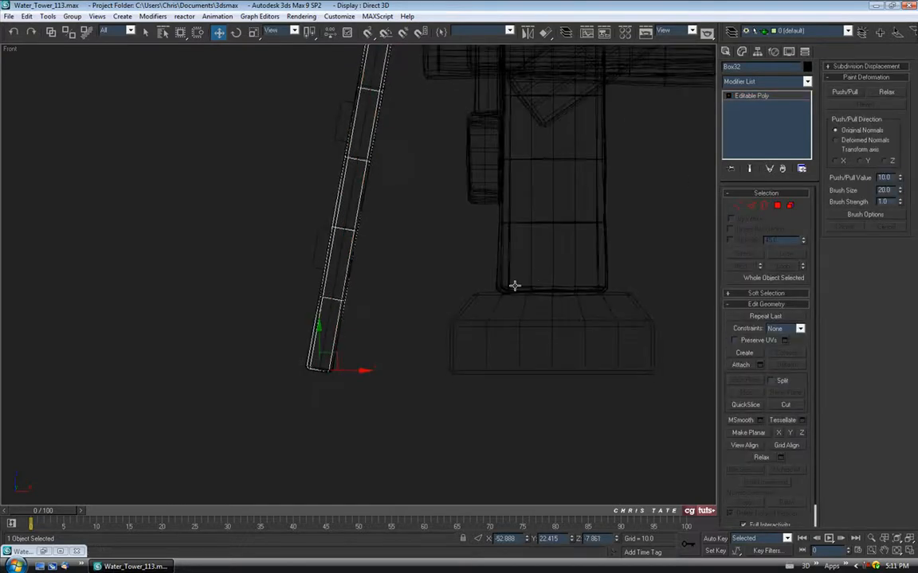
key("alt+w")
right_click(467, 371)
key("alt+w")
Step: Activate Push/Pull painting on the second rail with a push/pull value of 6.8, brush size 5.06 and strength 0.02
mouse_move(433, 238)
middle_mouse_down("alt")
mouse_move(446, 273)
mouse_move(477, 285)
middle_mouse_up("alt")
left_click(842, 92)
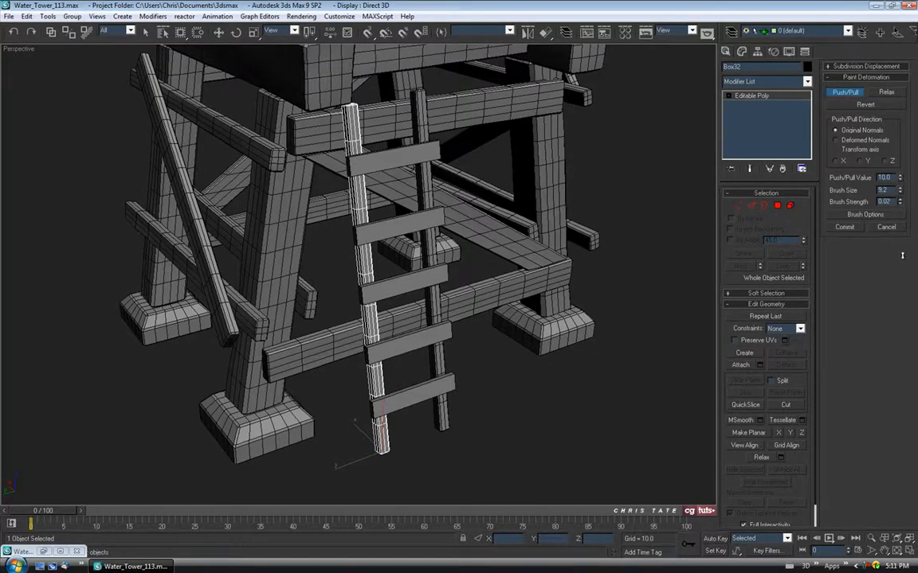
mouse_move(598, 212)
middle_mouse_down("alt")
mouse_move(440, 239)
mouse_move(442, 278)
middle_mouse_up("alt")
scroll(430, 239, "up", 3)
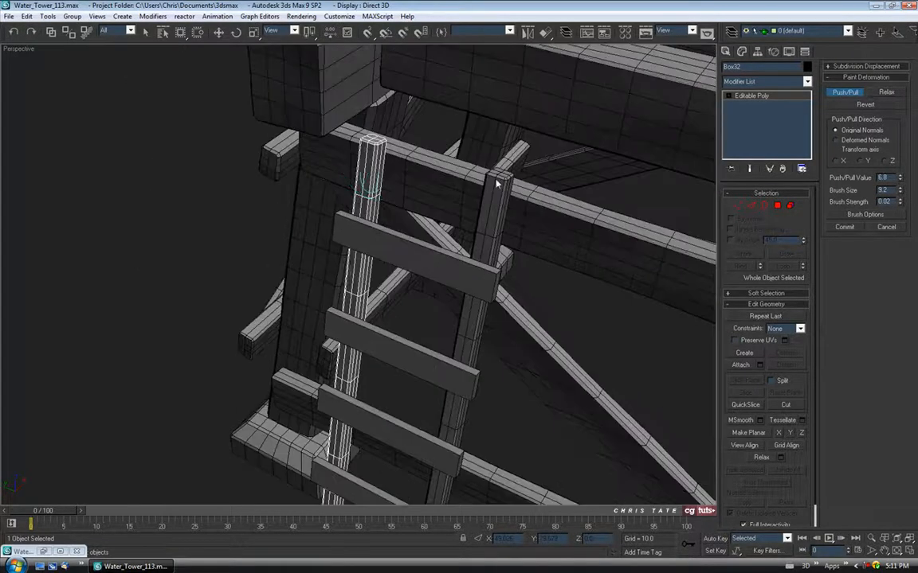
left_click_drag(900, 199, 900, 203)
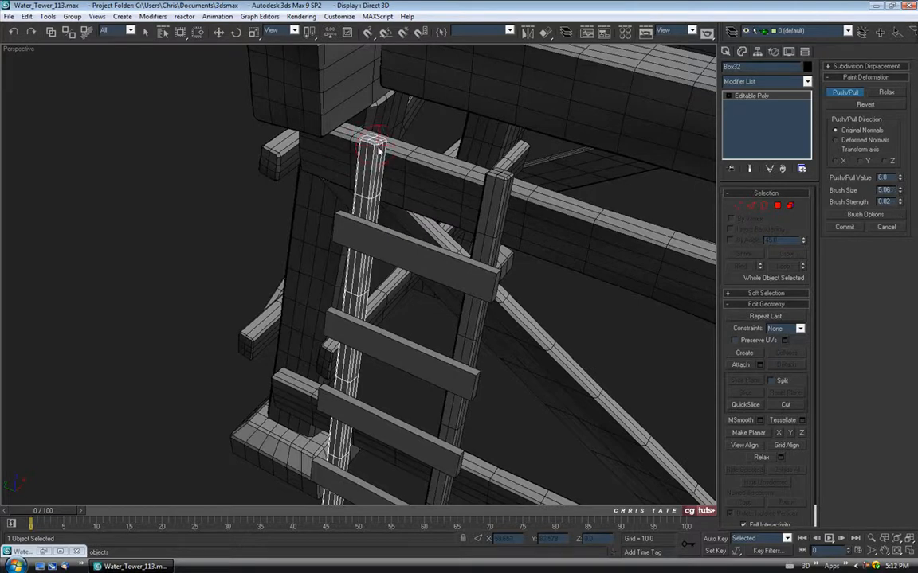
Step: Paint Push/Pull irregularities along the second ladder rail from its upper end down to its foot
mouse_move(395, 205)
middle_mouse_down("alt")
mouse_move(430, 201)
mouse_move(420, 211)
middle_mouse_up("alt")
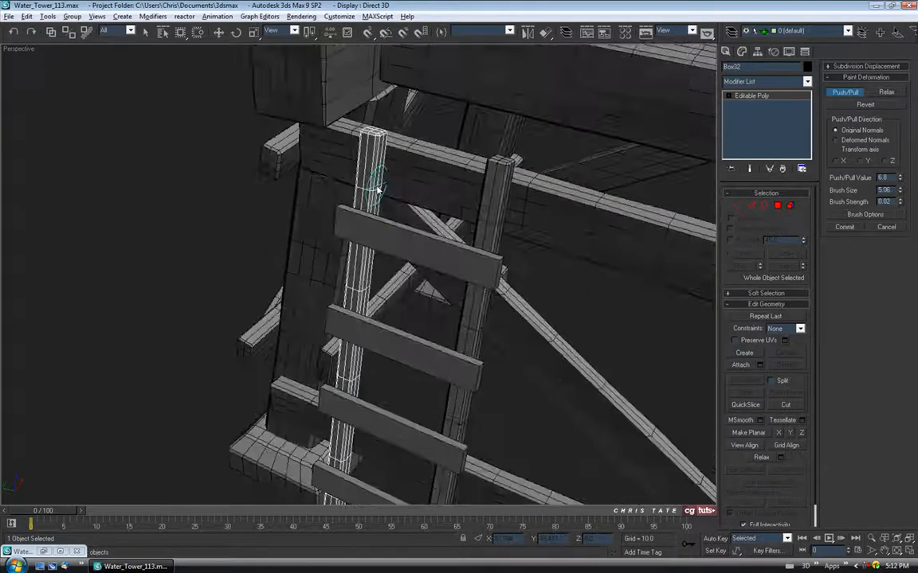
mouse_move(367, 277)
middle_mouse_down("alt")
mouse_move(410, 241)
mouse_move(379, 186)
mouse_move(461, 262)
mouse_move(415, 261)
middle_mouse_up("alt")
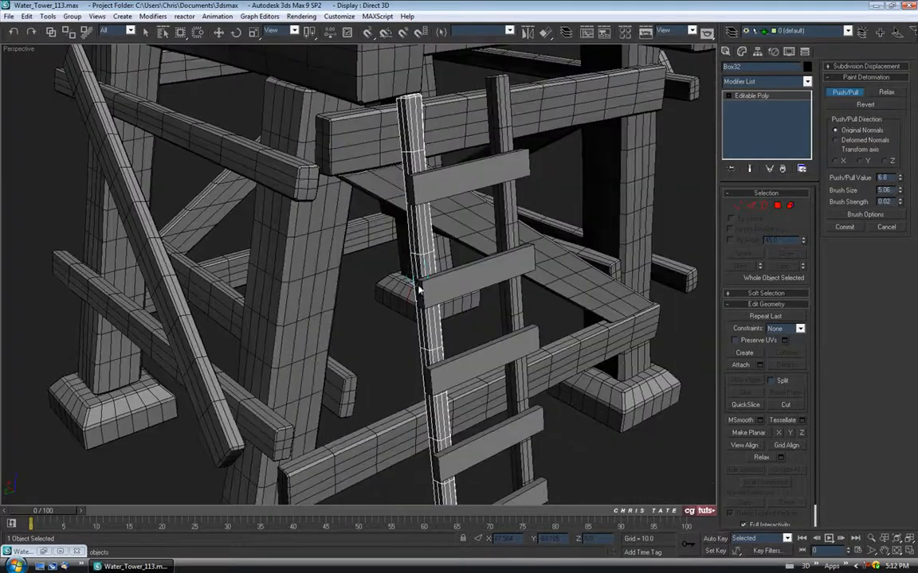
middle_click_drag(426, 308, 427, 291, "alt")
mouse_move(472, 341)
middle_mouse_down("alt")
mouse_move(455, 311)
mouse_move(425, 314)
mouse_move(401, 385)
mouse_move(409, 410)
mouse_move(463, 281)
mouse_move(539, 334)
mouse_move(443, 333)
middle_mouse_up("alt")
middle_click_drag(478, 369, 403, 325, "alt")
middle_click_drag(501, 302, 436, 305, "alt")
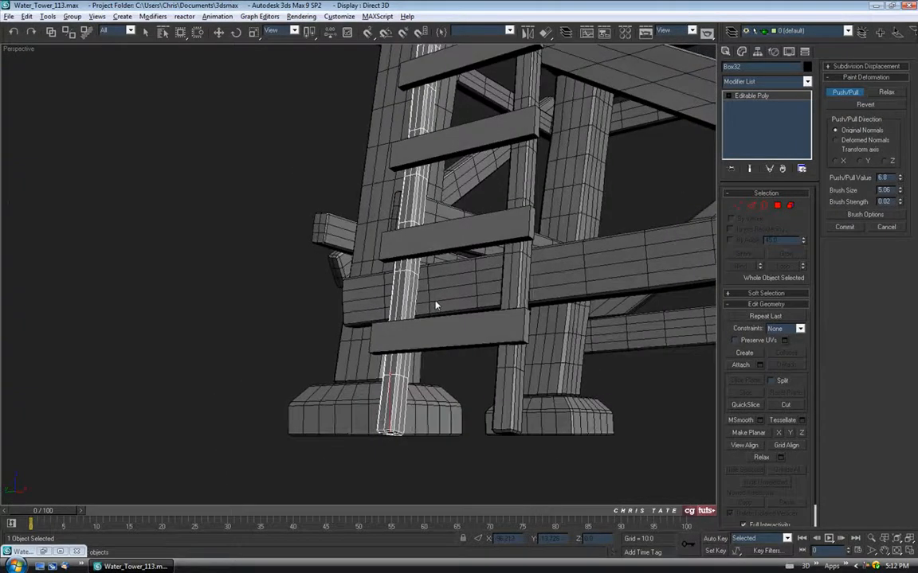
Step: Isolate the second rail and continue Push/Pull painting along its length with brush strength 0.01
key("alt+q")
middle_click_drag(377, 222, 511, 240, "alt")
left_click(844, 92)
mouse_move(557, 199)
middle_mouse_down("alt")
mouse_move(517, 198)
mouse_move(491, 219)
mouse_move(517, 190)
mouse_move(602, 188)
mouse_move(391, 304)
mouse_move(409, 333)
mouse_move(449, 342)
mouse_move(412, 354)
mouse_move(395, 291)
middle_mouse_up("alt")
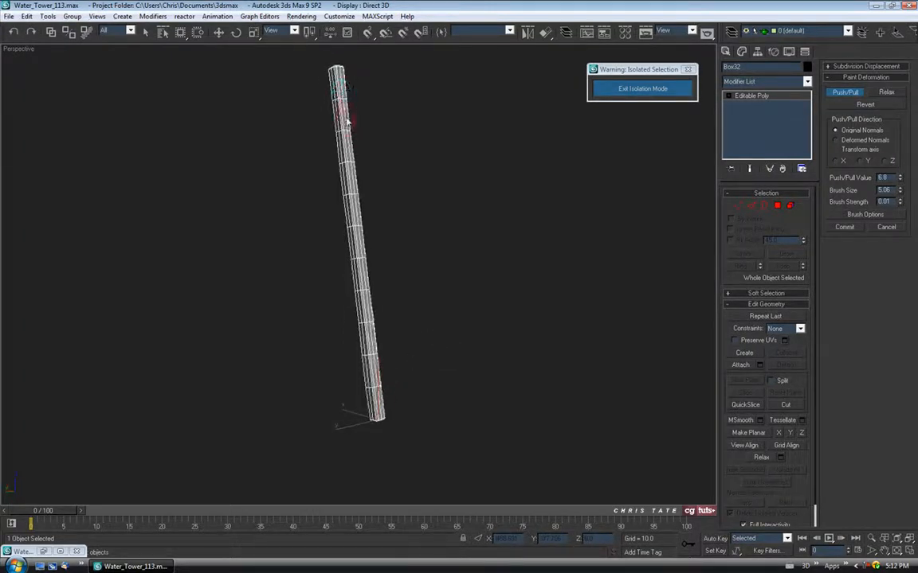
mouse_move(377, 160)
middle_mouse_down("alt")
mouse_move(437, 180)
mouse_move(463, 176)
mouse_move(446, 162)
middle_mouse_up("alt")
left_click_drag(373, 293, 377, 326)
Step: Paint subtle Push/Pull irregularities on the rail's remaining faces, exit isolation mode and deselect the rail
middle_click_drag(378, 326, 275, 267, "alt")
scroll(362, 258, "up", 5)
mouse_move(362, 258)
middle_mouse_down("alt")
mouse_move(500, 241)
mouse_move(460, 272)
mouse_move(489, 305)
mouse_move(477, 344)
middle_mouse_up("alt")
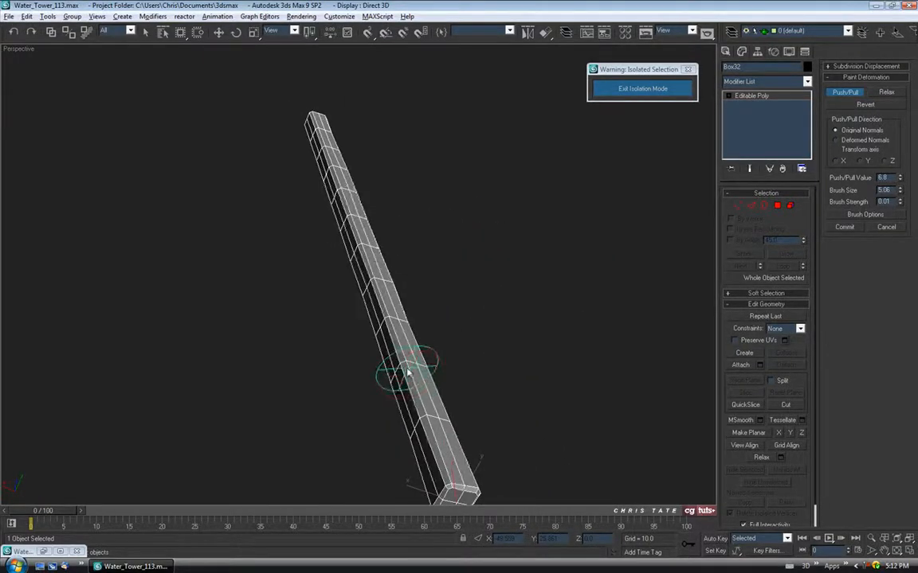
mouse_move(420, 350)
middle_mouse_down("alt")
mouse_move(510, 417)
mouse_move(459, 348)
mouse_move(471, 351)
middle_mouse_up("alt")
mouse_move(415, 303)
middle_mouse_down("alt")
mouse_move(447, 304)
mouse_move(469, 255)
mouse_move(426, 276)
mouse_move(332, 270)
mouse_move(241, 227)
mouse_move(176, 231)
mouse_move(428, 319)
mouse_move(650, 181)
middle_mouse_up("alt")
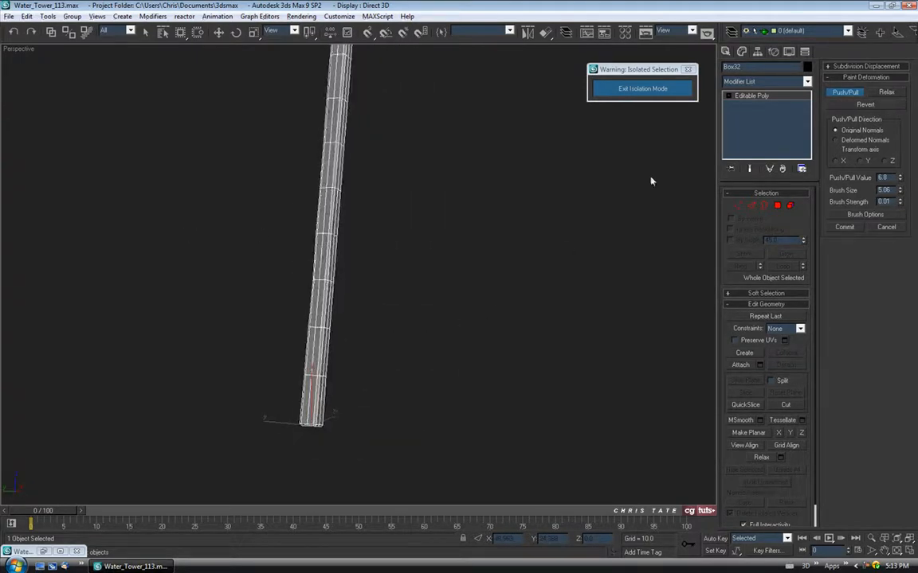
left_click(636, 90)
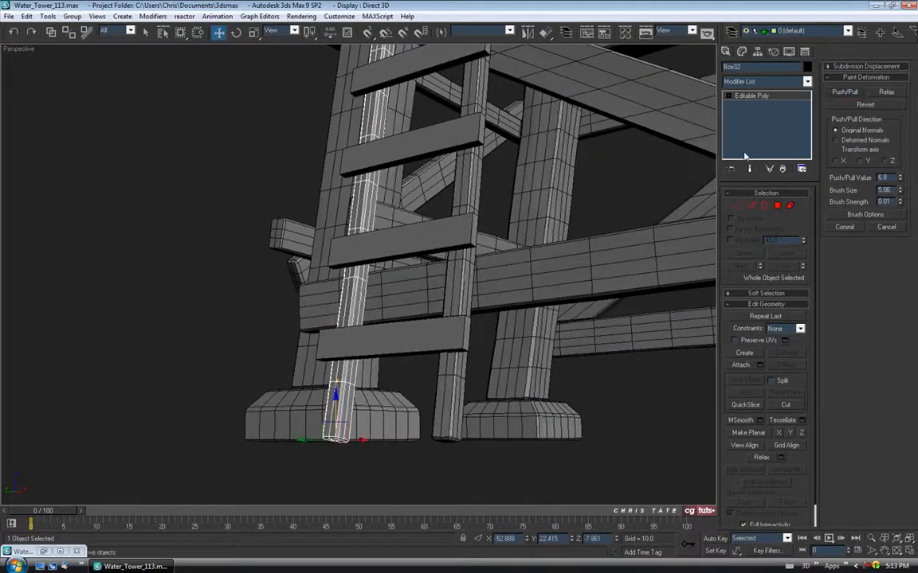
left_click(658, 173)
Step: Examine both ladder rails and their fit with the rungs from several angles around the tower
key("z")
middle_click_drag(334, 209, 402, 133, "alt")
scroll(401, 234, "up", 4)
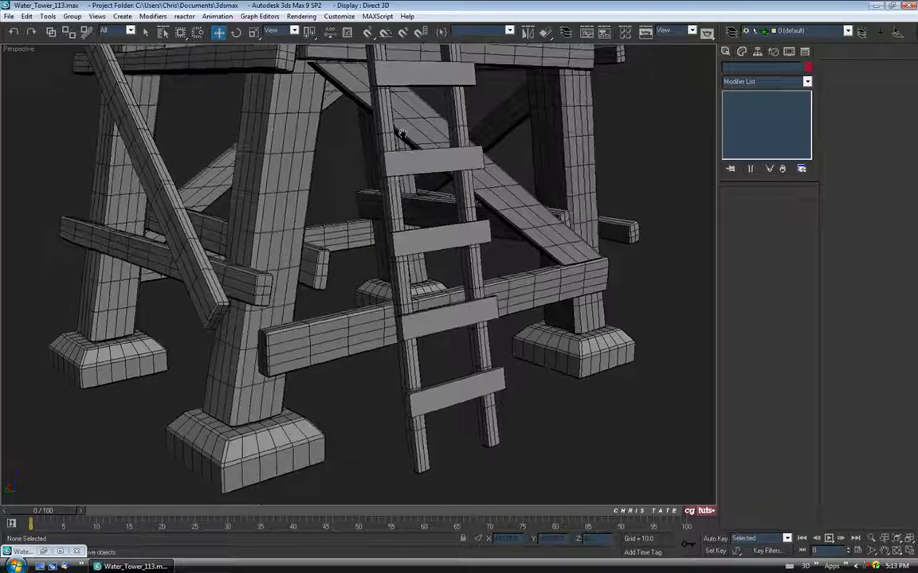
middle_click_drag(408, 215, 319, 209, "alt")
left_click_drag(319, 209, 328, 205)
scroll(327, 205, "down", 4)
middle_click_drag(327, 204, 390, 146)
scroll(371, 249, "up", 4)
middle_click_drag(337, 242, 355, 258, "alt")
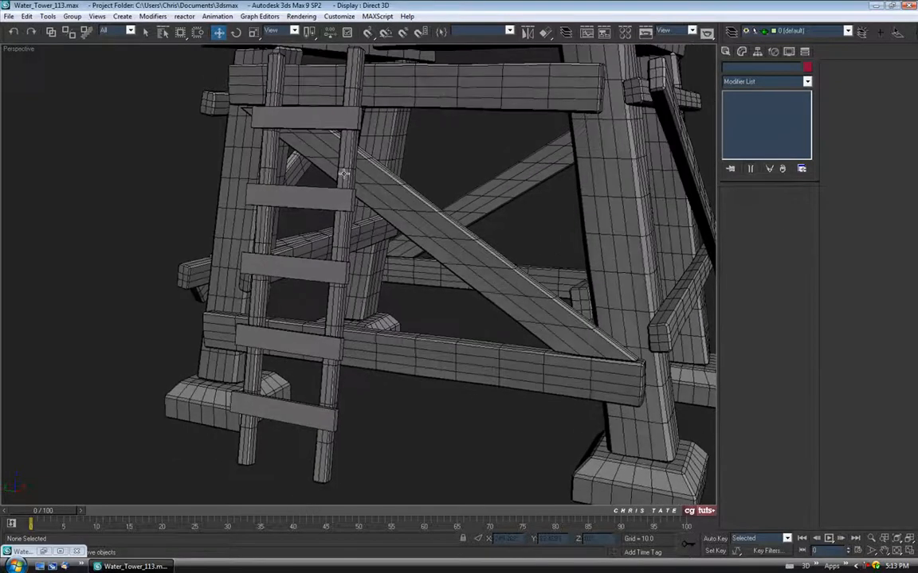
Step: Save the scene as a new incremental version, Water_Tower_114
left_click(11, 17)
left_click(24, 92)
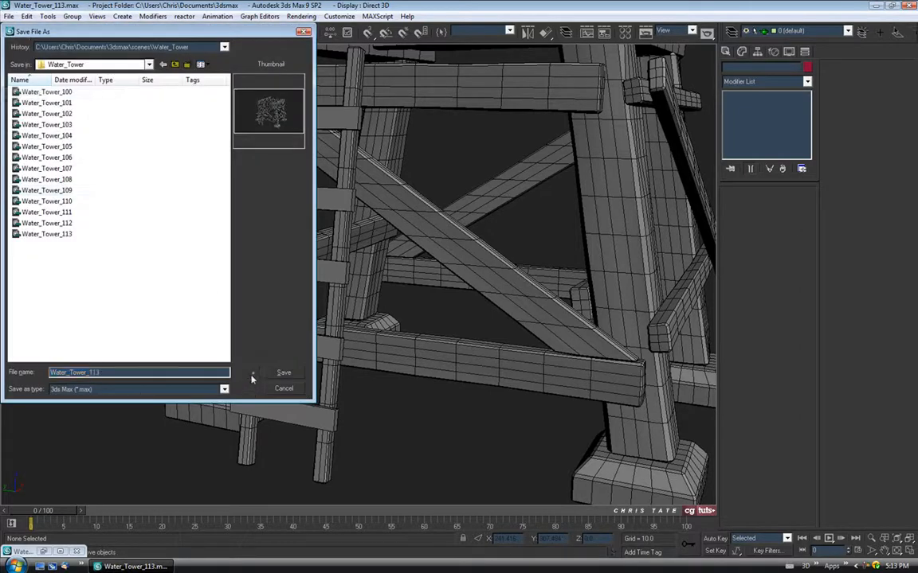
left_click(252, 375)
Step: Convert the ladder's lowest rung to an Editable Poly and enter edge editing
middle_click_drag(252, 378, 335, 318, "alt")
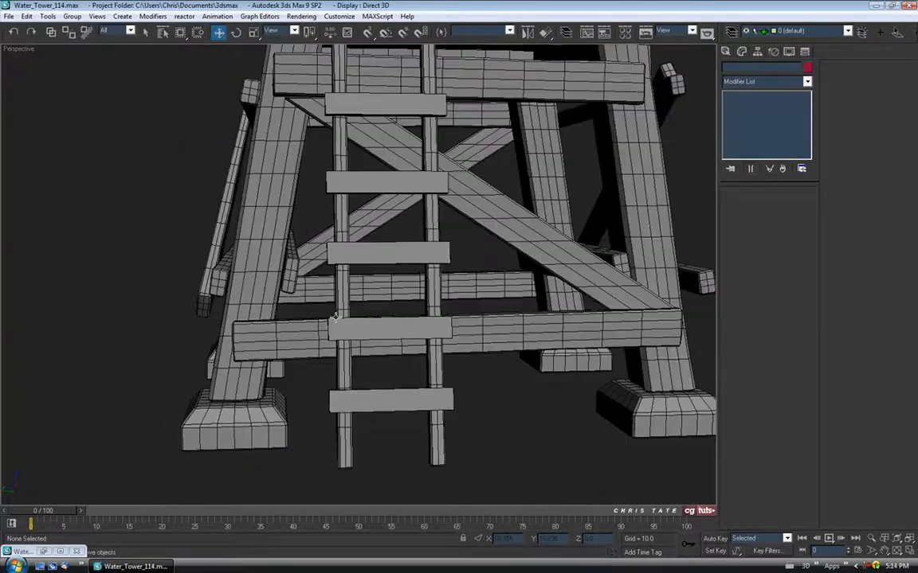
left_click(401, 407)
middle_click_drag(401, 407, 402, 328)
scroll(372, 356, "up", 4)
right_click(397, 324)
mouse_move(386, 380)
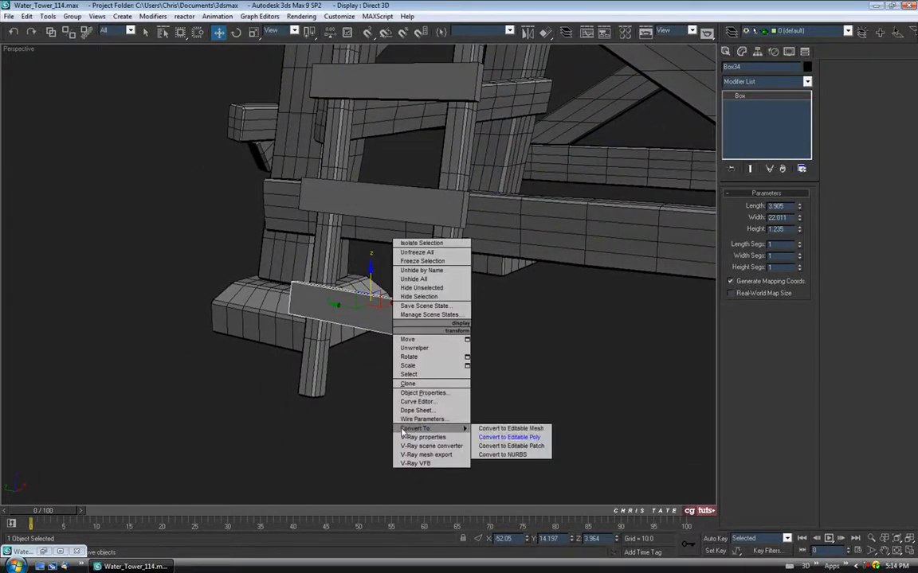
left_click(458, 391)
left_click(749, 209)
Step: Select the lowest rung's four lengthwise edges and preview a chamfer of 0.33 on them
middle_click_drag(450, 279, 537, 294, "alt")
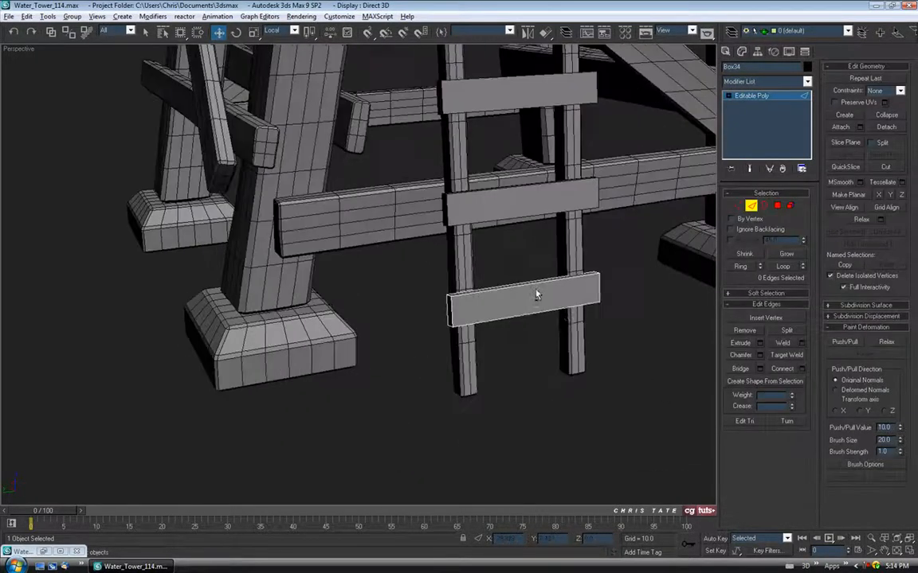
middle_click_drag(565, 324, 469, 319)
left_click_drag(428, 273, 413, 398)
scroll(410, 350, "up", 2)
middle_click_drag(409, 333, 494, 330, "alt")
left_click(759, 355)
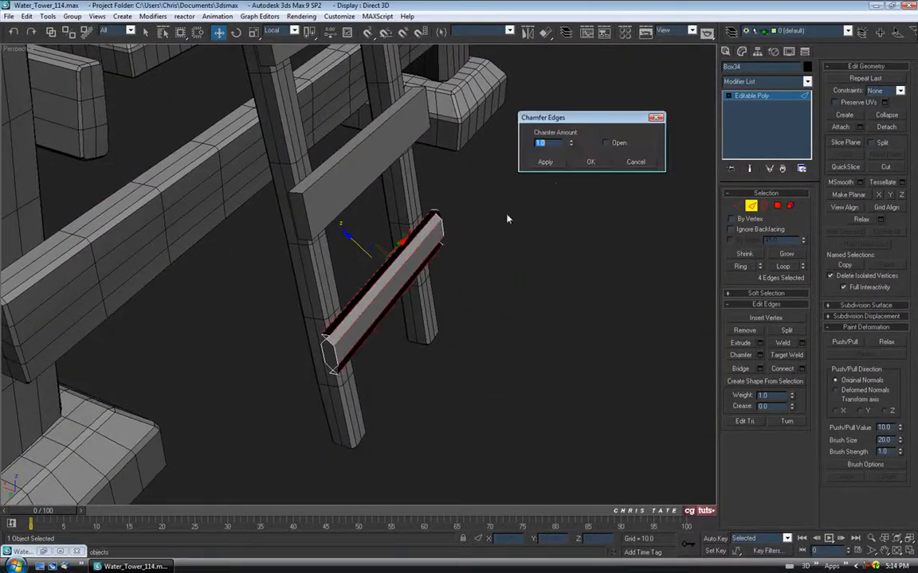
left_click_drag(571, 146, 572, 182)
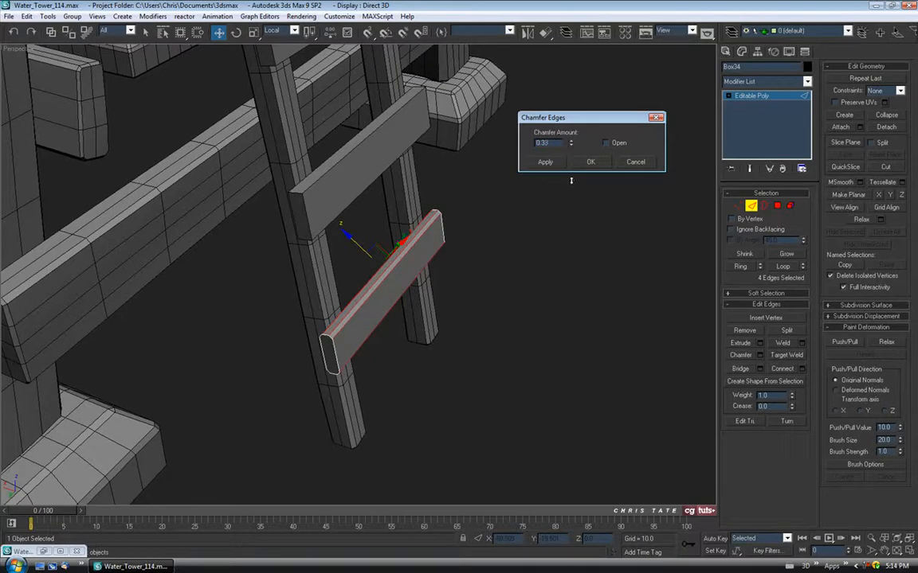
middle_click_drag(487, 219, 324, 84, "alt")
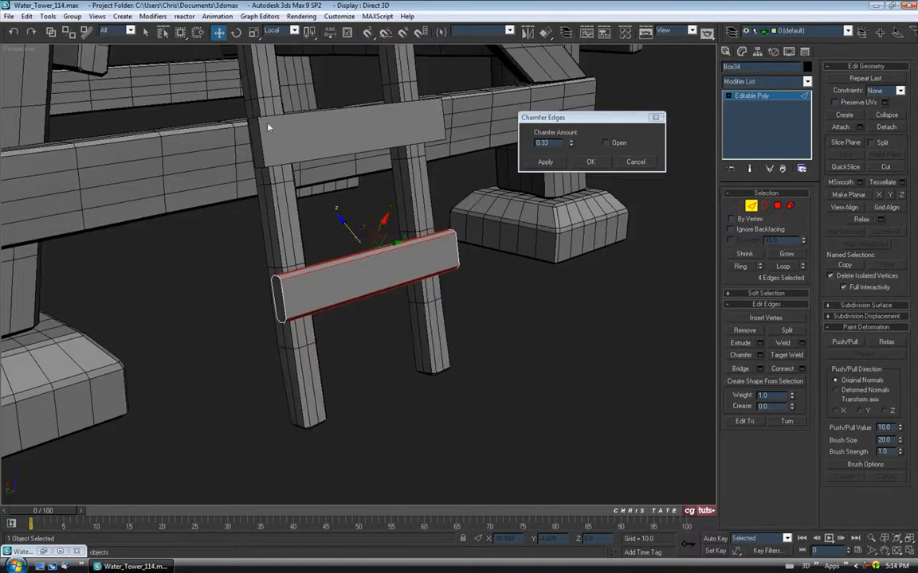
middle_click_drag(340, 245, 448, 195, "alt")
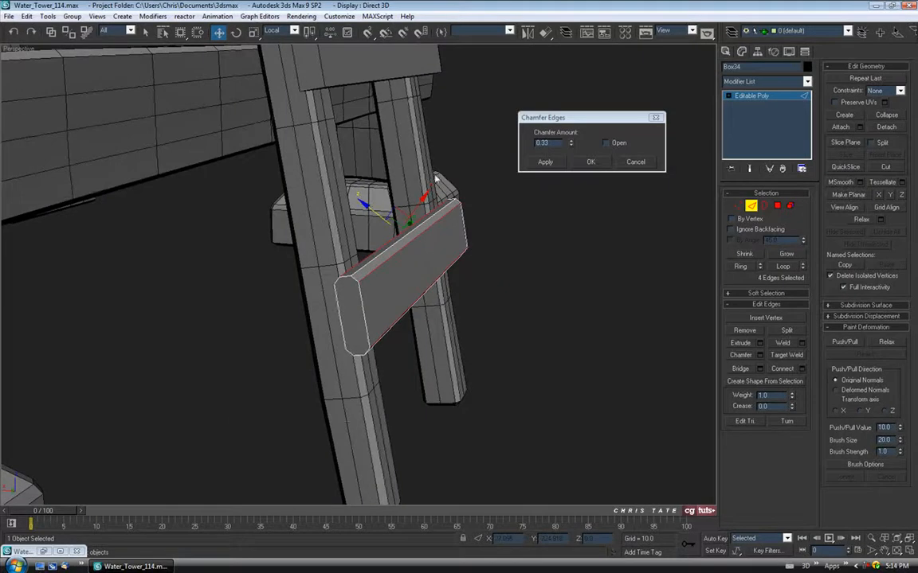
Step: Reduce the chamfer on the rung's lengthwise edges to 0.2 and apply it
key("q")
middle_click_drag(480, 266, 420, 223, "alt")
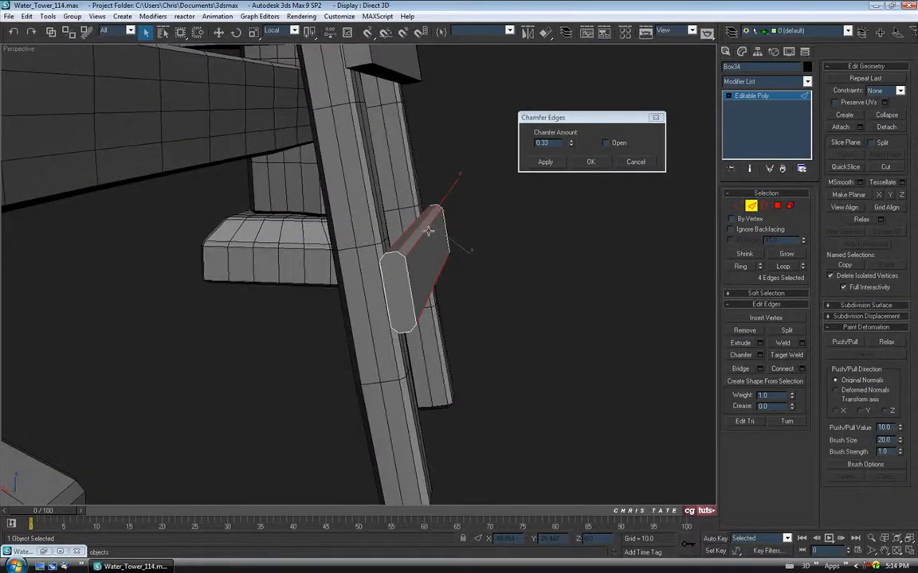
middle_click_drag(458, 253, 512, 144, "alt")
left_click_drag(570, 144, 570, 151)
middle_click_drag(476, 201, 338, 227, "alt")
middle_click_drag(404, 280, 385, 266, "alt")
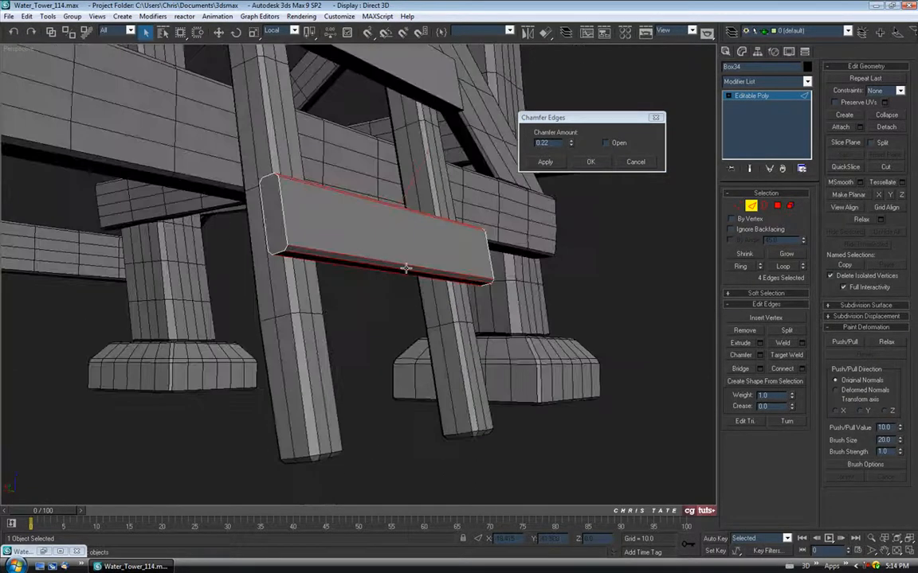
middle_click_drag(375, 232, 448, 234, "alt")
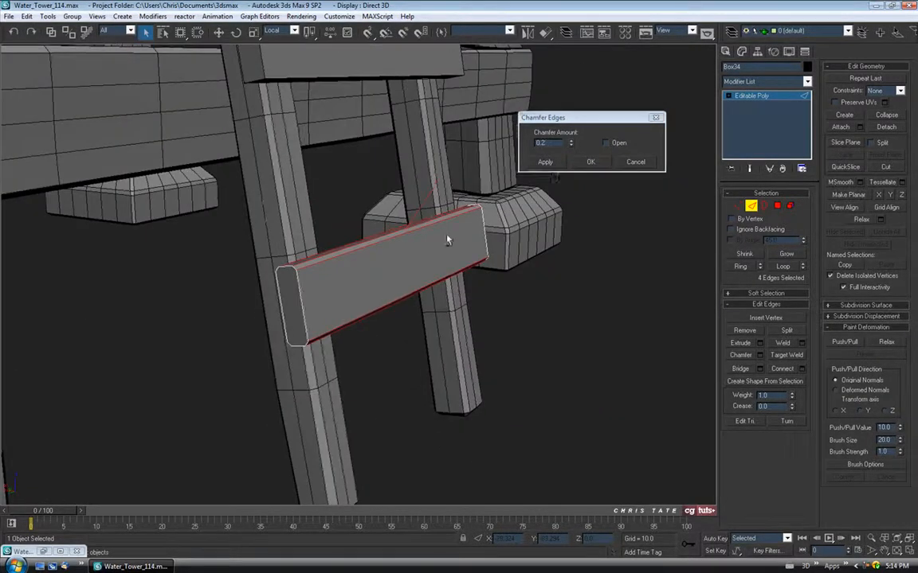
middle_click_drag(402, 209, 401, 217, "alt")
left_click(590, 163)
Step: Chamfer the edges around both ends of the lowest rung by 0.1
middle_click_drag(586, 239, 541, 258, "alt")
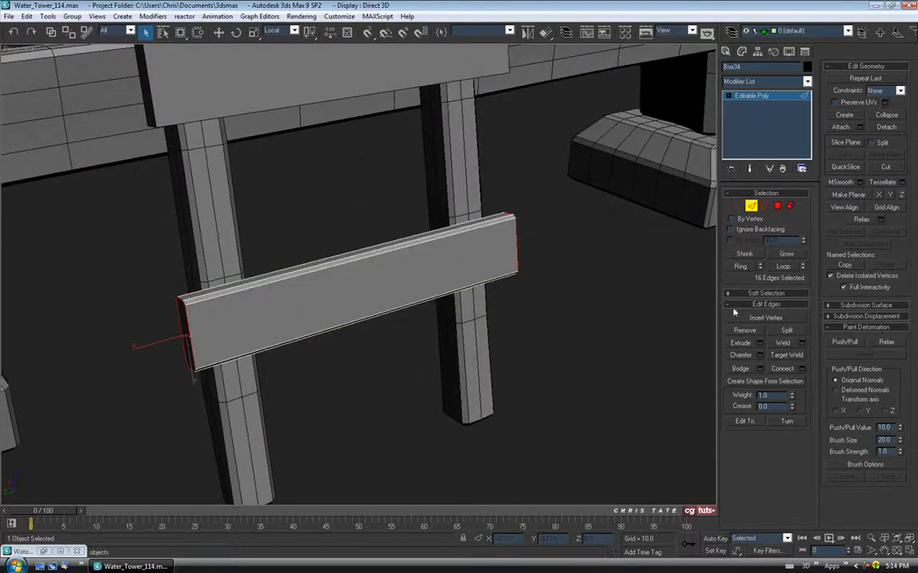
left_click(760, 355)
middle_click_drag(410, 255, 433, 258, "alt")
left_click_drag(571, 144, 570, 151)
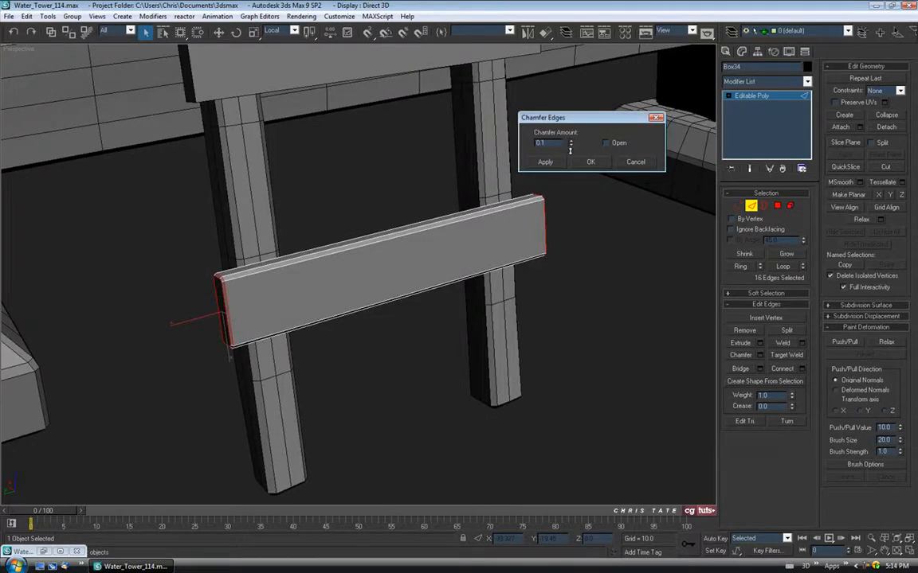
left_click(591, 162)
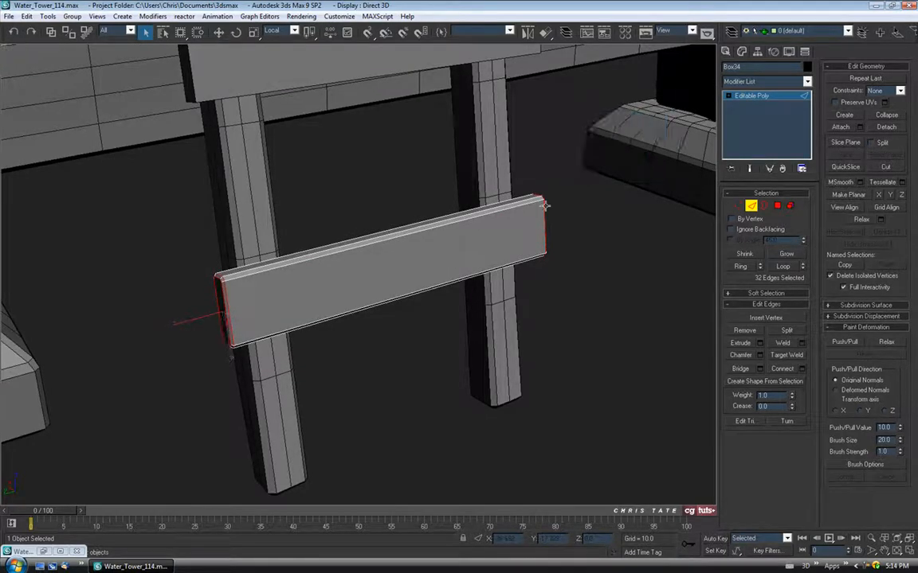
Step: Select the rung's lengthwise edges and connect them with 5 segments to divide its length
middle_click_drag(559, 197, 505, 219, "alt")
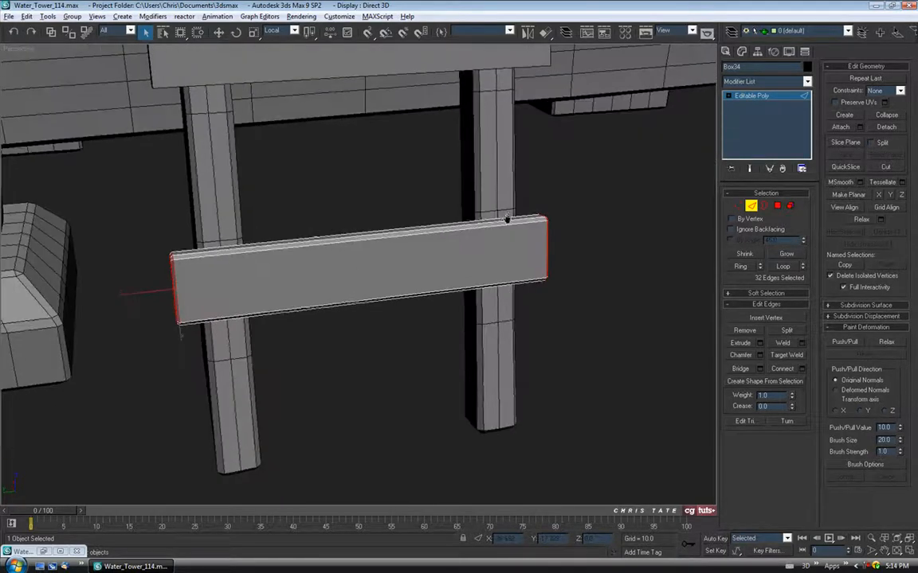
left_click(801, 368)
left_click(588, 143)
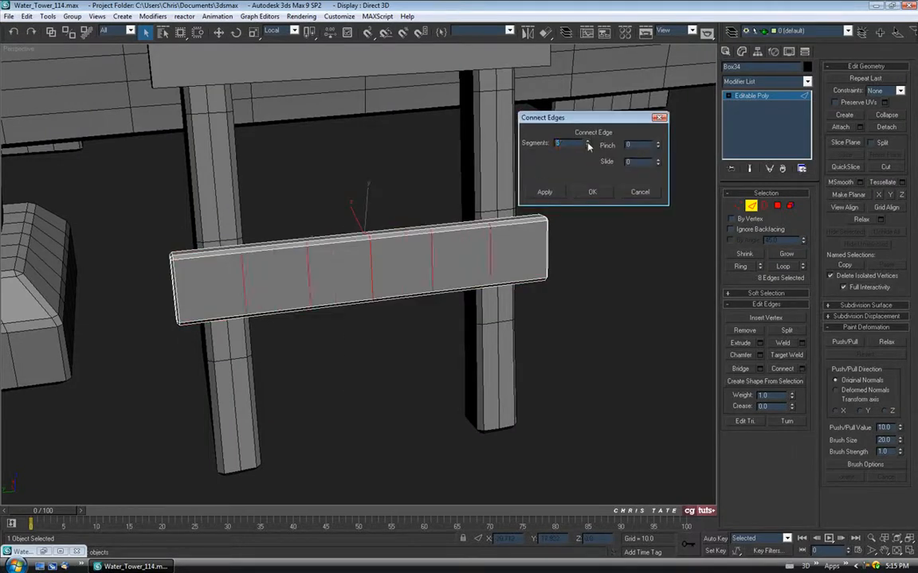
left_click(591, 192)
Step: Select the upright edges along the rung's faces and connect them with 2 segments to form lengthwise loops
middle_click_drag(584, 199, 510, 268, "alt")
left_click_drag(126, 242, 634, 246)
left_click(802, 369)
left_click(589, 145)
left_click(588, 145)
left_click(589, 146)
left_click(588, 194)
Step: In the Front view, select the edges across the rung's thickness and connect them with 1 segment
middle_click_drag(588, 194, 519, 224, "alt")
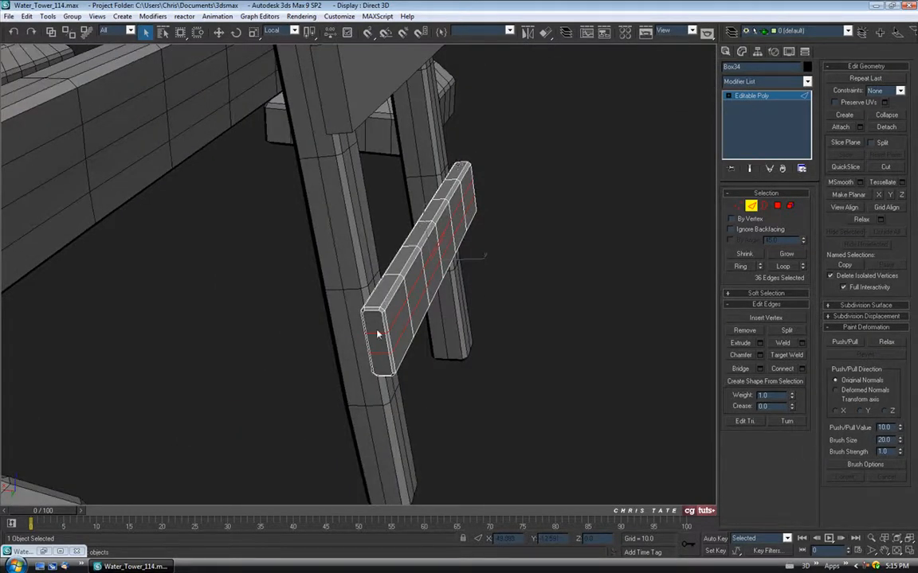
middle_click_drag(438, 208, 434, 287, "alt")
key("alt+w")
right_click(466, 229)
key("alt+w")
scroll(435, 287, "up", 5)
middle_click_drag(292, 283, 413, 266)
scroll(401, 254, "up", 6)
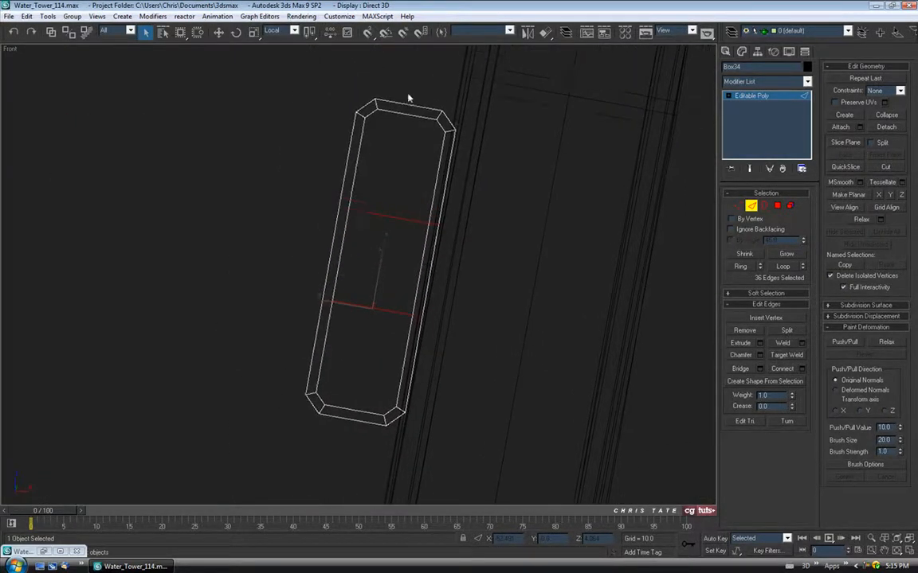
left_click(403, 99)
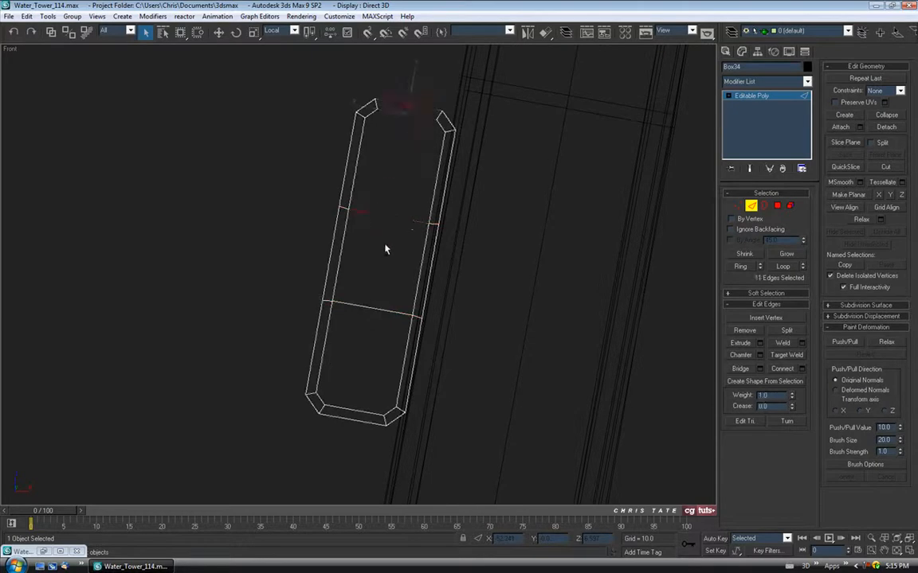
middle_click_drag(450, 287, 428, 280)
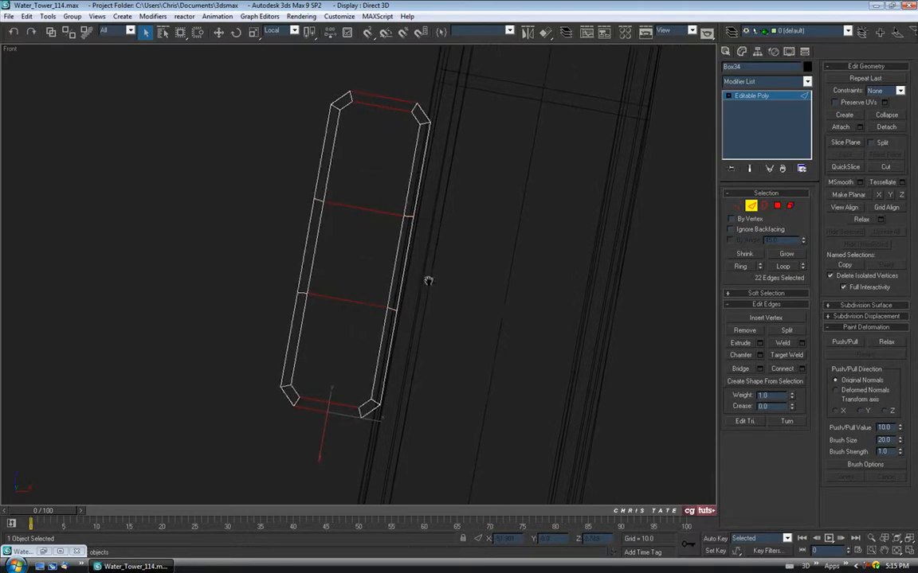
left_click(802, 369)
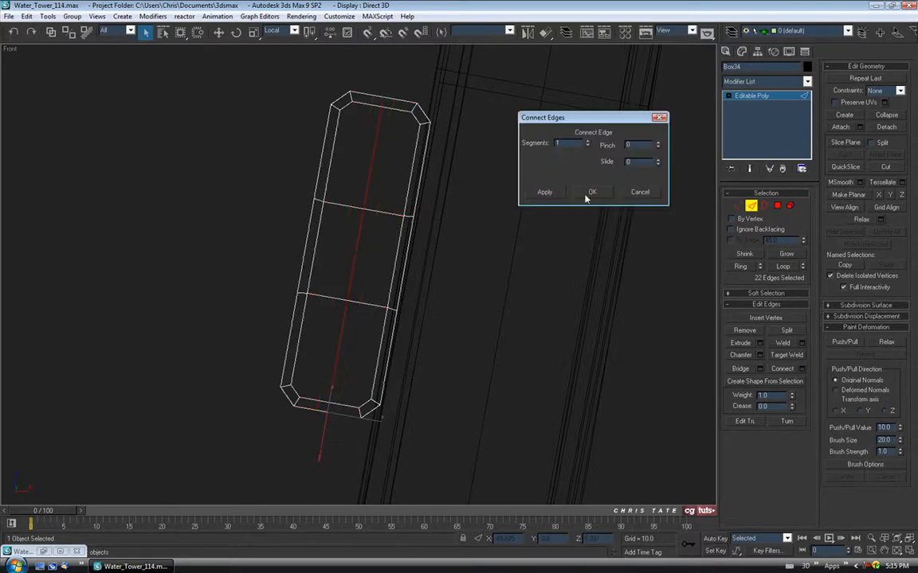
left_click(590, 195)
Step: Leave edge editing and return to a maximized Perspective view of the lowest rung
left_click(750, 205)
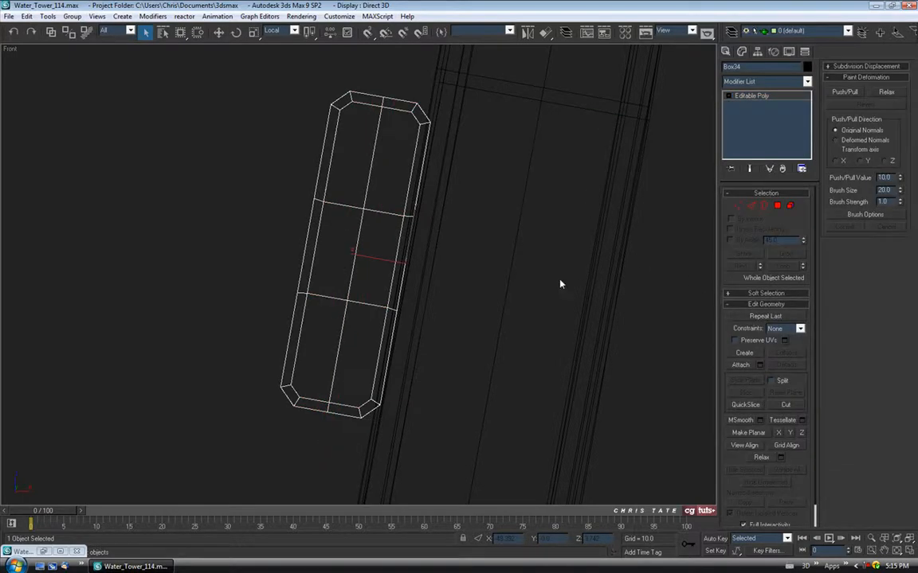
key("alt+w")
key("alt+w")
middle_click_drag(553, 337, 463, 317, "alt")
middle_click_drag(429, 265, 477, 285, "alt")
scroll(422, 319, "up", 3)
Step: Use Push/Pull with value 4.7, brush size 4.65 and strength 0.02 to paint irregularities onto the lowest rung's front face
left_click(838, 93)
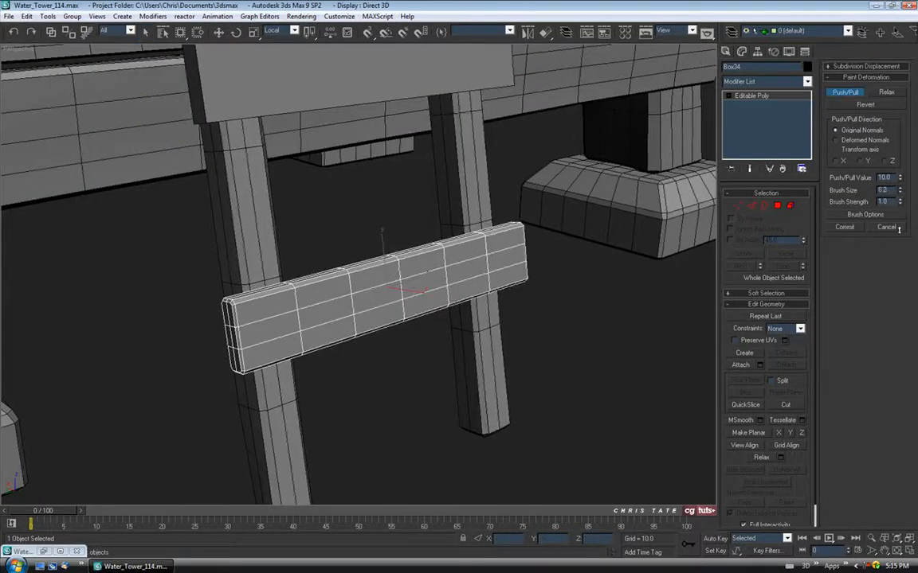
left_click_drag(900, 191, 902, 197)
middle_click_drag(412, 316, 426, 266)
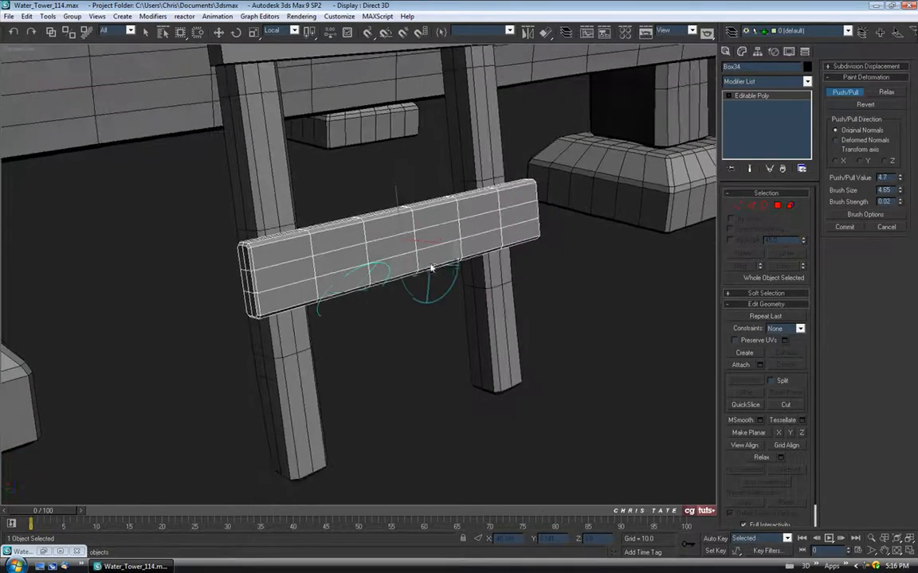
mouse_move(248, 261)
left_mouse_down()
mouse_move(305, 258)
mouse_move(353, 273)
mouse_move(466, 254)
mouse_move(451, 251)
left_mouse_up()
mouse_move(434, 250)
middle_mouse_down("alt")
mouse_move(403, 255)
mouse_move(398, 306)
middle_mouse_up("alt")
mouse_move(452, 242)
middle_mouse_down("alt")
mouse_move(352, 276)
mouse_move(301, 266)
middle_mouse_up("alt")
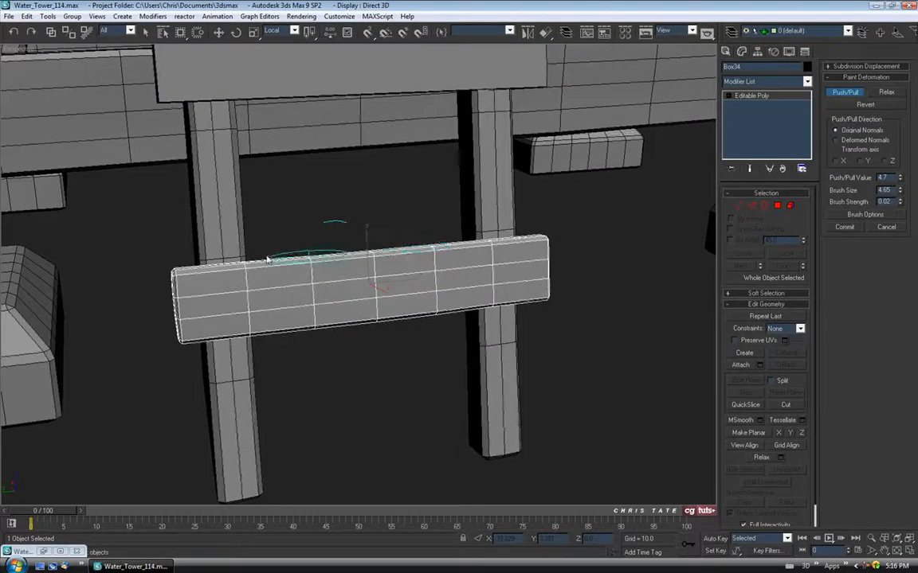
Step: Paint dents along the lowest rung's upper edge and end, and undo the last stroke
scroll(401, 264, "up", 5)
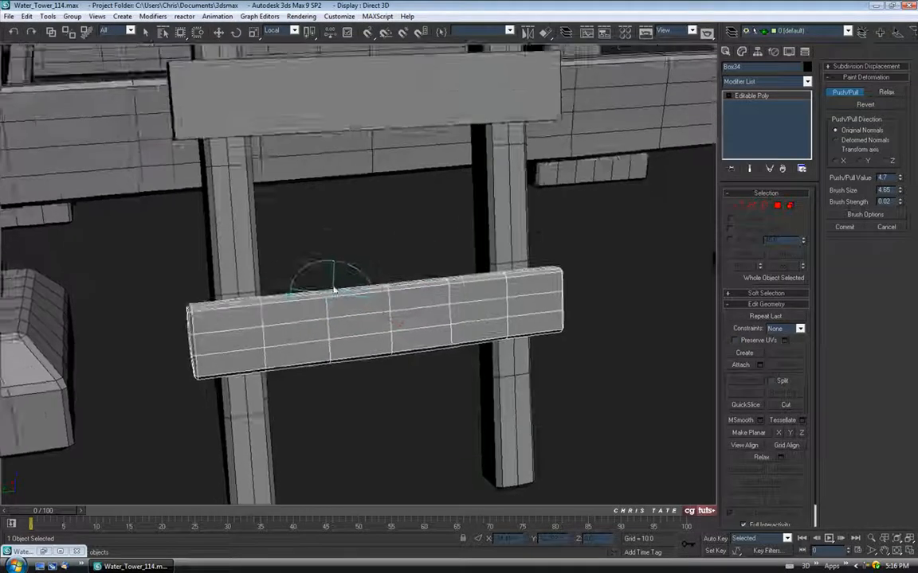
left_click_drag(403, 234, 450, 231)
scroll(545, 299, "down", 3)
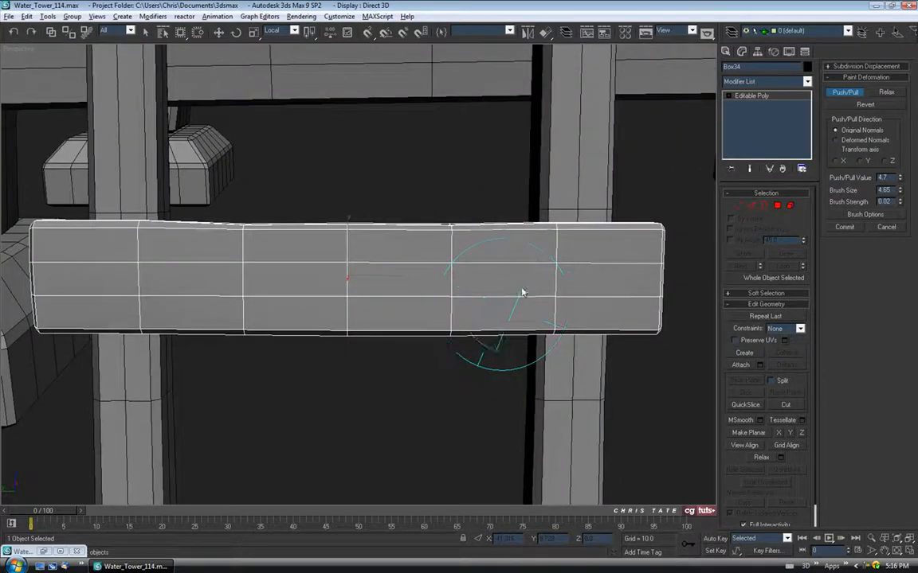
scroll(569, 308, "up", 4)
mouse_move(571, 324)
middle_mouse_down("alt")
mouse_move(582, 288)
mouse_move(491, 250)
middle_mouse_up("alt")
left_click_drag(512, 217, 516, 223)
key("ctrl+z")
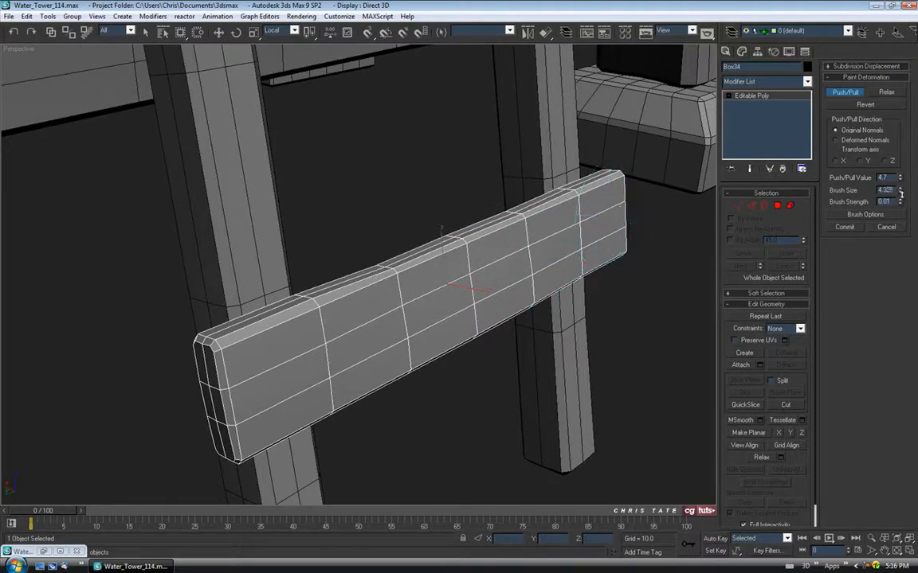
Step: Reduce the brush to size 3.581 and strength 0.01, and paint subtle irregularities along the rung's faces and lower edge
left_click_drag(517, 215, 549, 236)
mouse_move(549, 236)
middle_mouse_down("alt")
mouse_move(506, 281)
mouse_move(484, 231)
mouse_move(526, 273)
mouse_move(419, 313)
mouse_move(451, 266)
mouse_move(488, 262)
mouse_move(378, 265)
middle_mouse_up("alt")
scroll(451, 266, "down", 3)
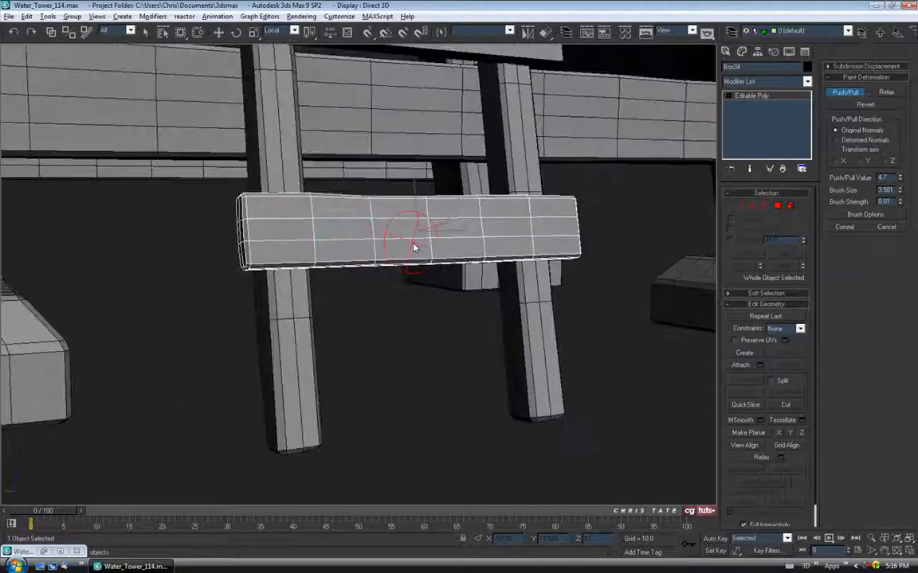
middle_click_drag(575, 237, 475, 246, "alt")
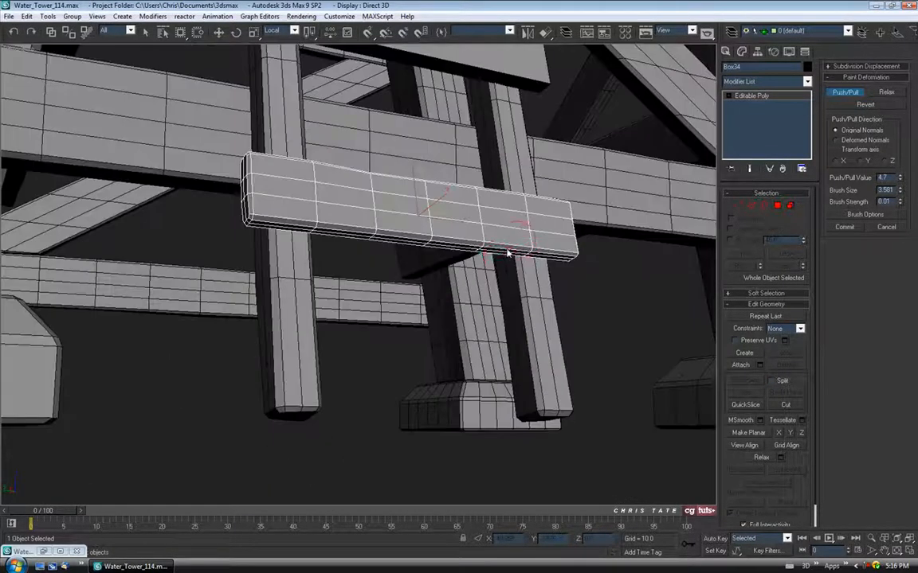
middle_click_drag(400, 245, 431, 259, "alt")
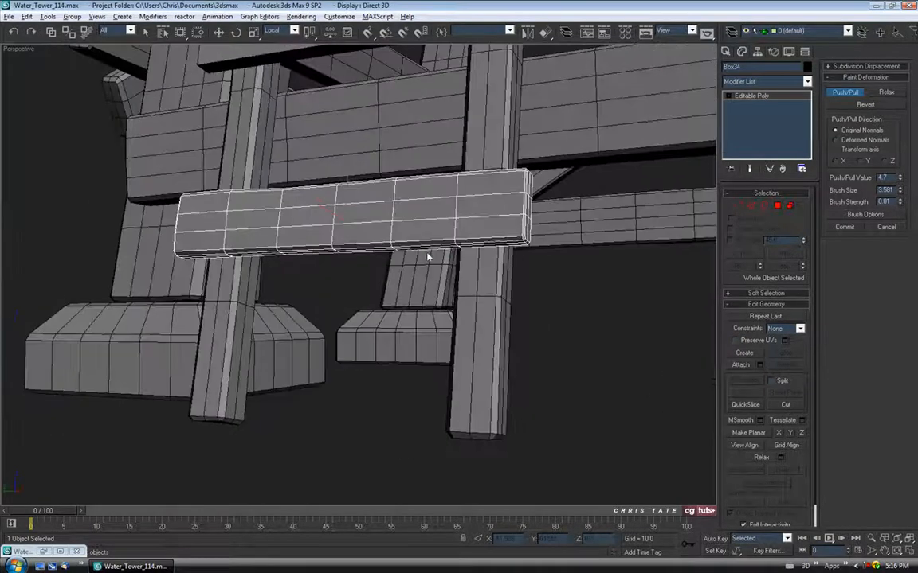
left_click_drag(477, 267, 413, 307, "alt")
mouse_move(414, 307)
middle_mouse_down("alt")
mouse_move(313, 311)
mouse_move(322, 304)
mouse_move(543, 321)
mouse_move(481, 311)
middle_mouse_up("alt")
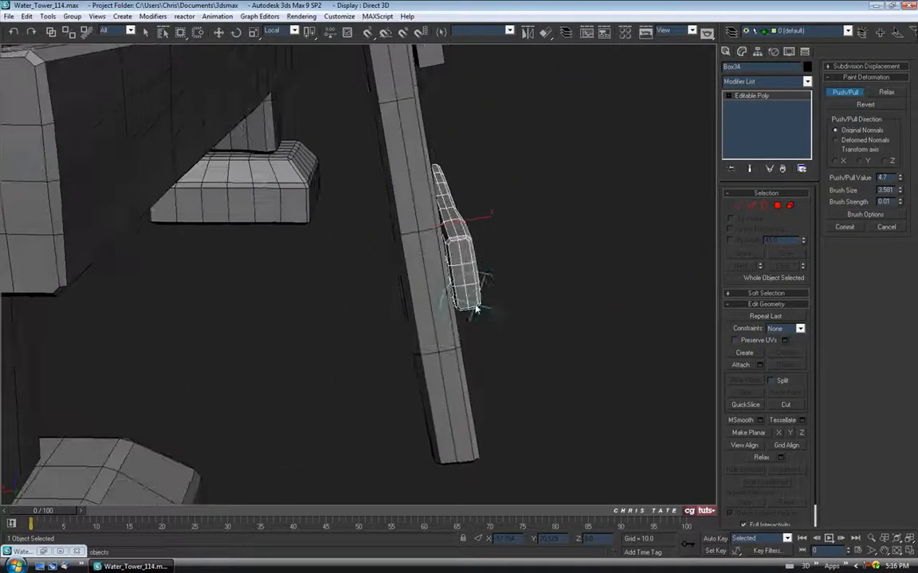
middle_click_drag(528, 331, 420, 330, "alt")
Step: Isolate the rung and Push/Pull paint its back and ends, reducing the brush size to 2.542
key("alt+q")
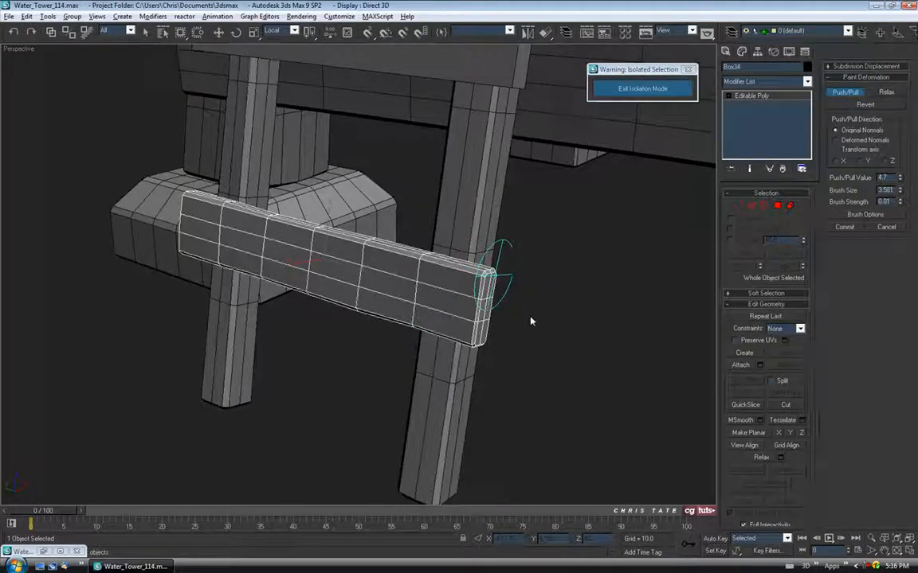
middle_click_drag(487, 324, 370, 301, "alt")
left_click(841, 94)
mouse_move(420, 280)
middle_mouse_down("alt")
mouse_move(506, 291)
mouse_move(447, 297)
mouse_move(349, 284)
mouse_move(426, 295)
mouse_move(434, 287)
mouse_move(375, 307)
mouse_move(418, 319)
mouse_move(361, 333)
mouse_move(301, 323)
mouse_move(354, 348)
mouse_move(433, 332)
mouse_move(407, 319)
mouse_move(435, 272)
mouse_move(418, 264)
middle_mouse_up("alt")
mouse_move(486, 285)
middle_mouse_down("alt")
mouse_move(528, 305)
mouse_move(526, 286)
mouse_move(618, 280)
middle_mouse_up("alt")
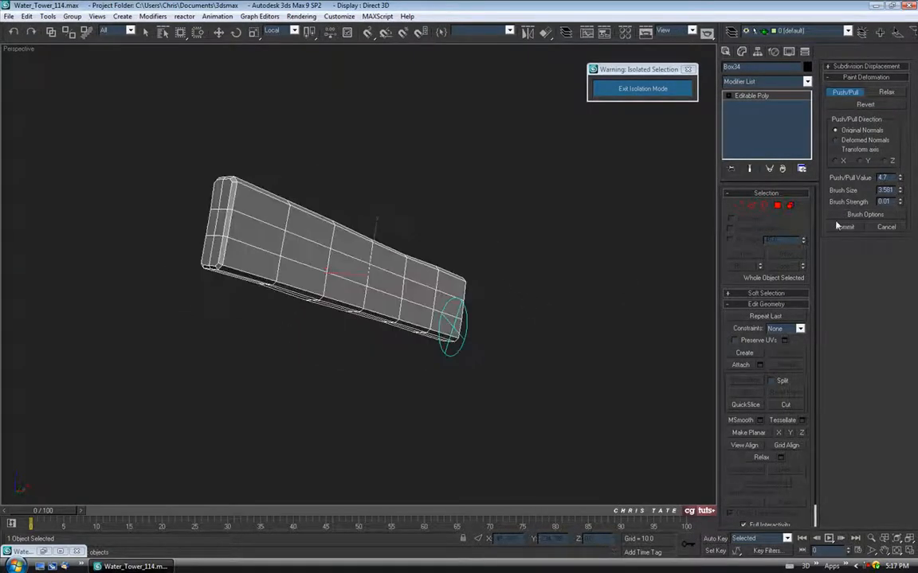
middle_click_drag(306, 269, 391, 272, "alt")
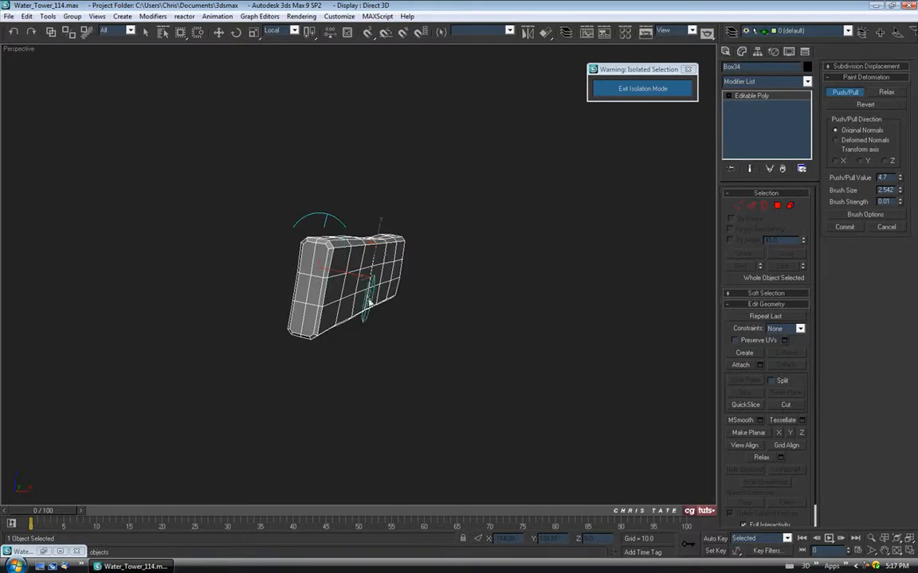
middle_click_drag(369, 287, 455, 246, "alt")
middle_click_drag(454, 304, 428, 279, "alt")
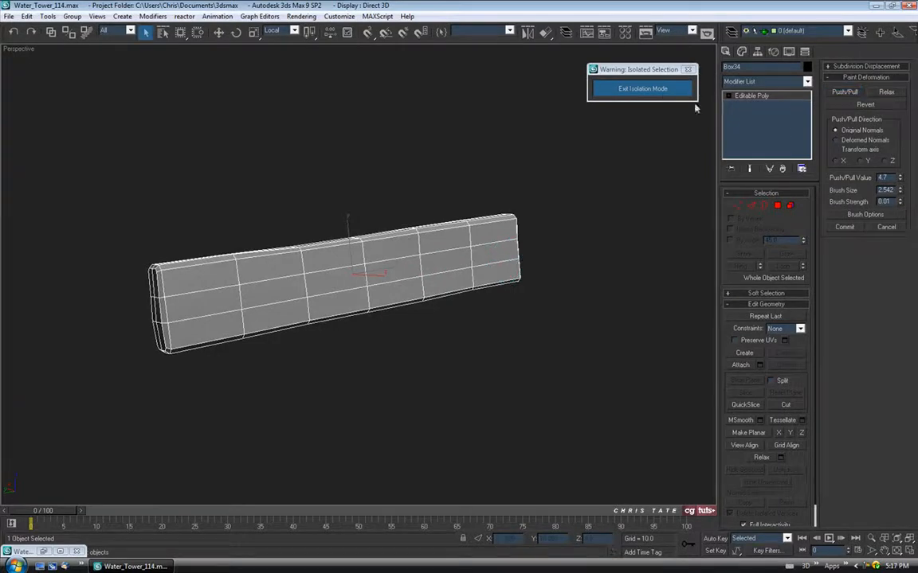
Step: Exit isolation, deselect the rung and examine it in context with the rest of the ladder
left_click(642, 88)
middle_click_drag(544, 247, 549, 235)
left_click(549, 235)
scroll(528, 224, "down", 5)
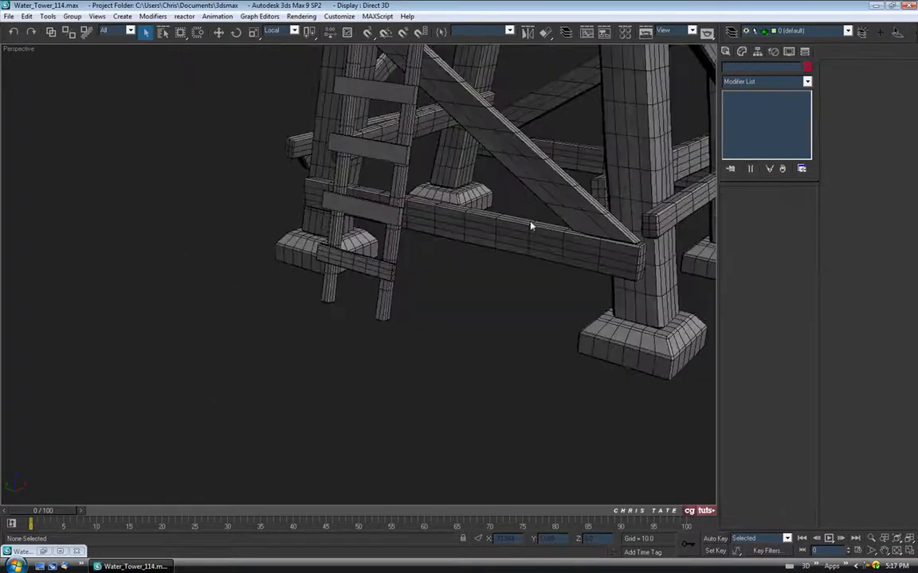
middle_click_drag(451, 201, 471, 256)
scroll(412, 252, "up", 4)
key("z")
middle_click_drag(439, 325, 448, 253)
scroll(448, 259, "up", 3)
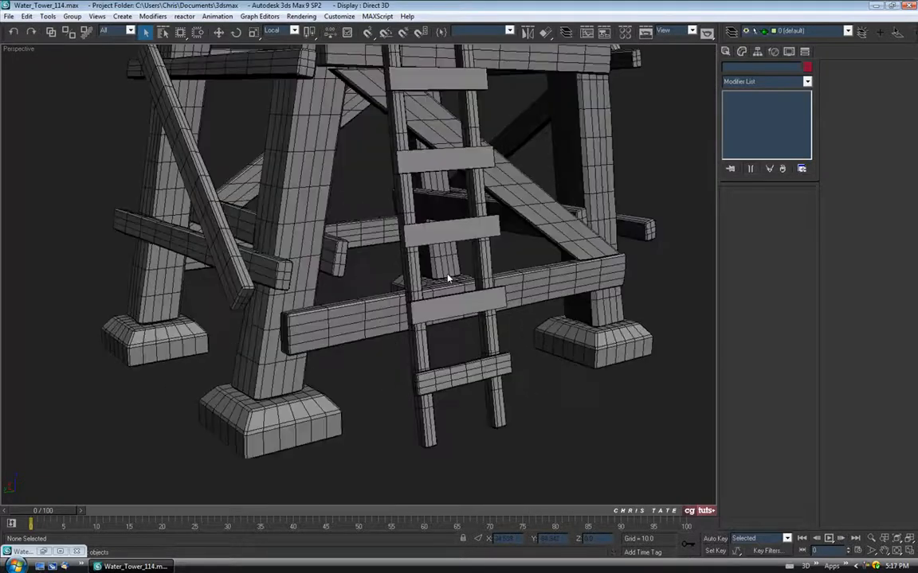
middle_click_drag(465, 297, 475, 353, "alt")
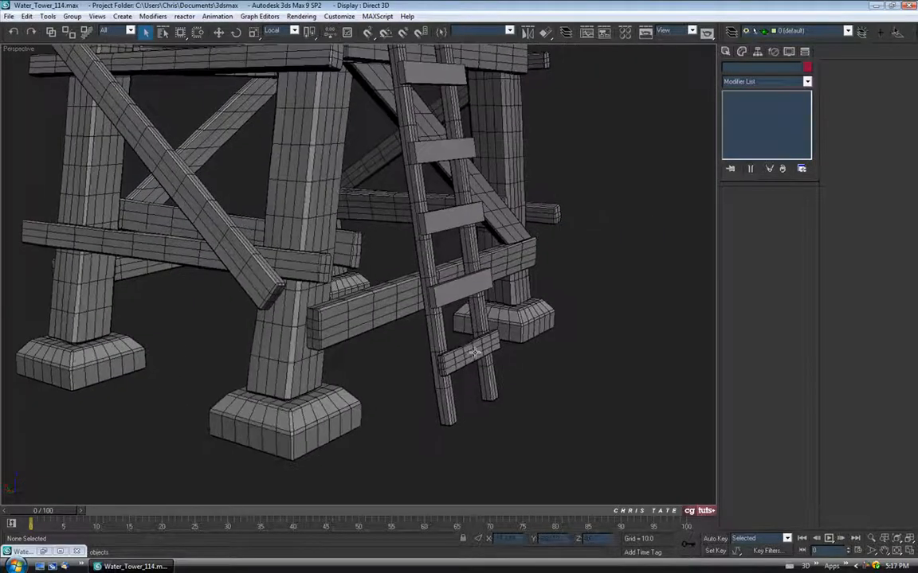
middle_click_drag(468, 199, 465, 224)
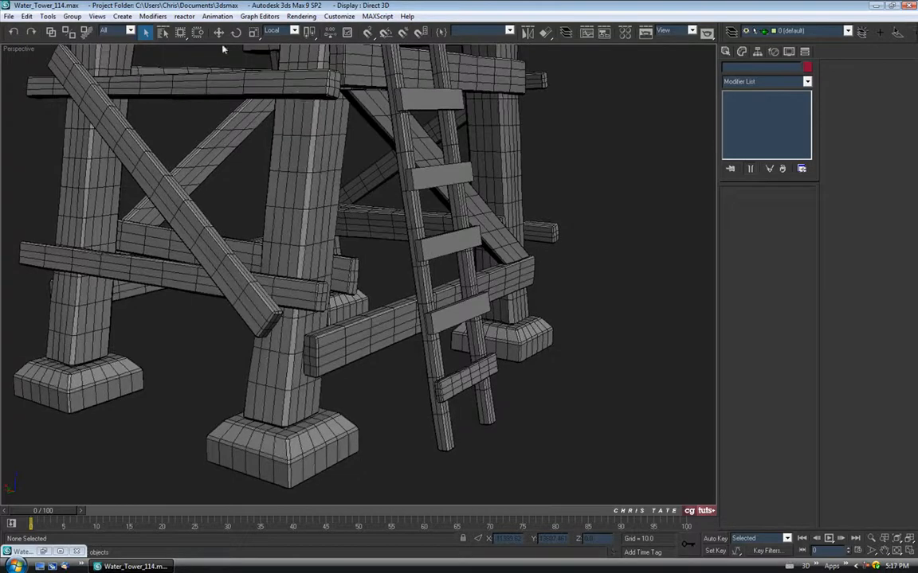
middle_click_drag(450, 290, 449, 294)
Step: Clone the lowest rung upward along the ladder as one independent copy
left_click(420, 339)
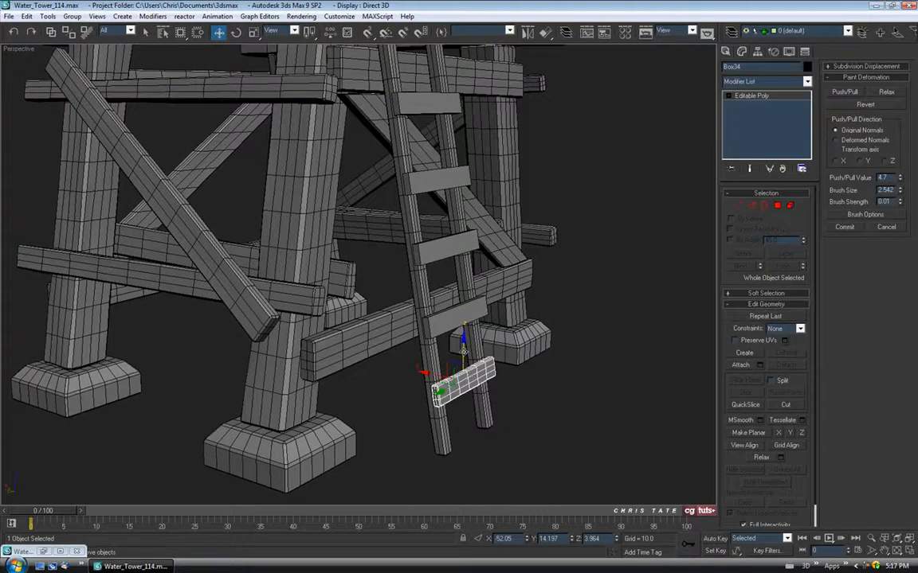
left_click_drag(465, 327, 505, 184, "shift")
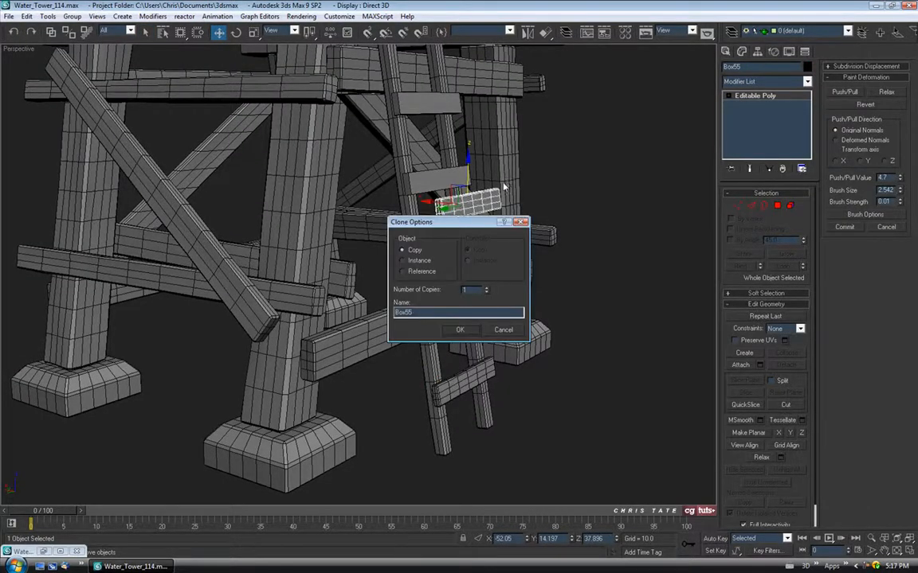
left_click(469, 332)
mouse_move(485, 235)
middle_mouse_down("alt")
mouse_move(443, 244)
mouse_move(449, 262)
mouse_move(410, 250)
middle_mouse_up("alt")
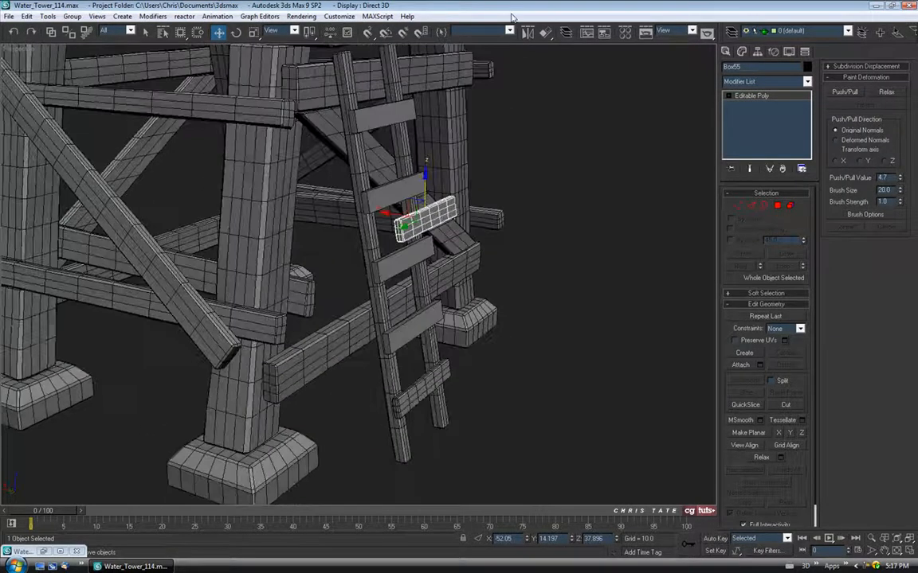
Step: Align the copy to the third rung by centre position and orientation on all axes, and remove the plain rung it replaces
left_click(546, 33)
left_click(390, 261)
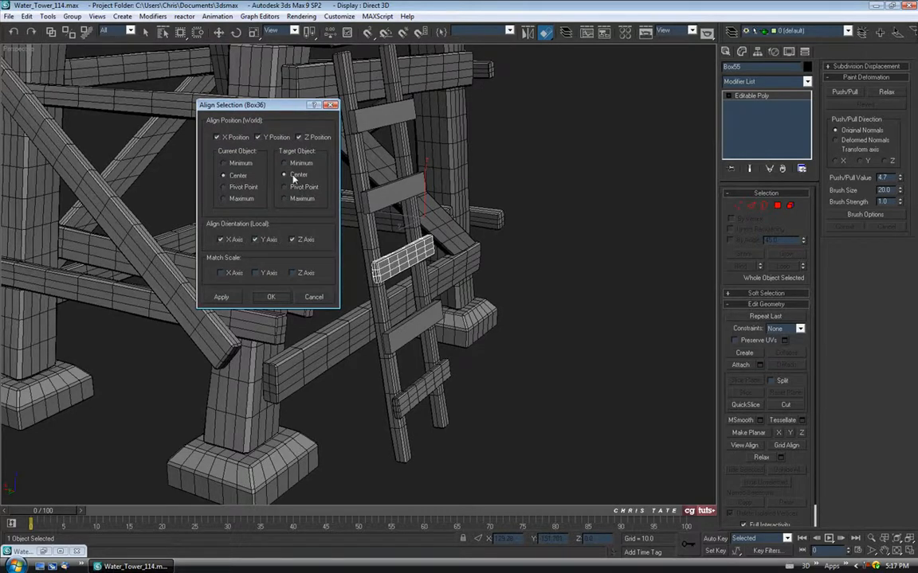
left_click(274, 299)
middle_click_drag(440, 289, 239, 61, "alt")
scroll(403, 289, "up", 3)
scroll(424, 231, "up", 4)
left_click(440, 238)
left_click(455, 251)
left_click(430, 225)
Step: Rotate the copied third rung with angle snap turned on
left_click(237, 33)
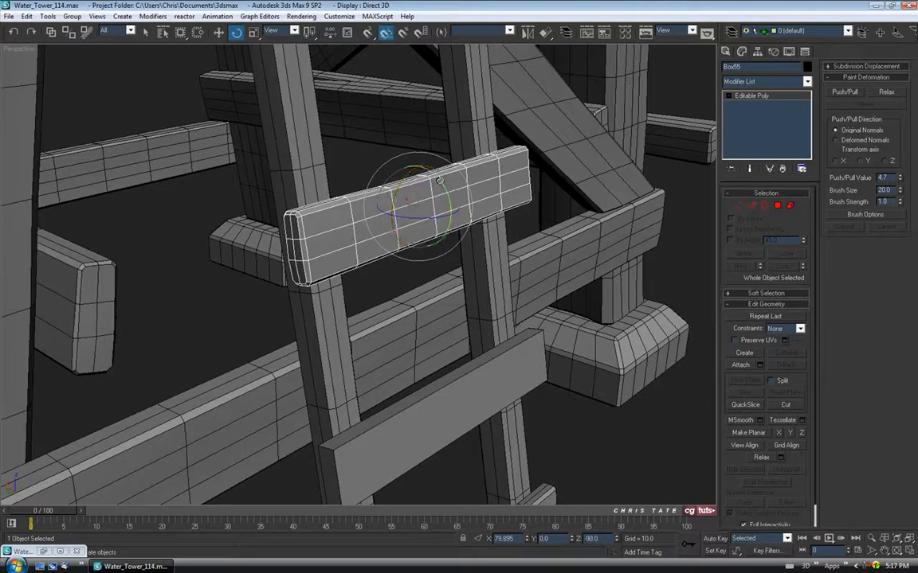
left_click_drag(439, 180, 456, 295)
middle_click_drag(456, 294, 317, 56, "alt")
Step: Move the copied rung along X so it sits against the front of the ladder rails
left_click(219, 32)
middle_click_drag(497, 195, 462, 164)
left_click_drag(483, 208, 490, 215)
mouse_move(489, 215)
middle_mouse_down("alt")
mouse_move(532, 227)
mouse_move(487, 211)
mouse_move(502, 204)
middle_mouse_up("alt")
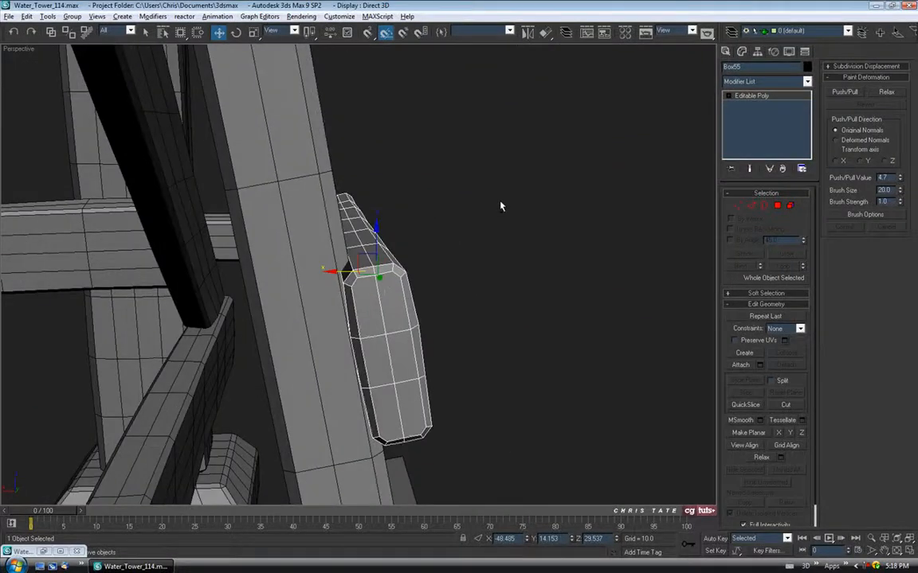
left_click_drag(339, 272, 342, 271)
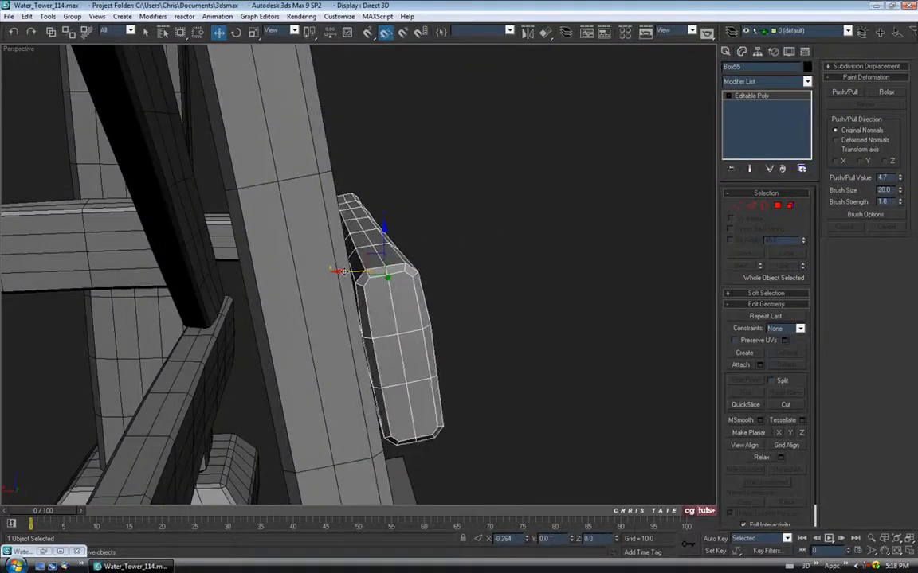
middle_click_drag(496, 241, 421, 279, "alt")
middle_click_drag(431, 205, 388, 194, "alt")
Step: Select the plain second rung from the ground and convert it to an Editable Poly
left_click(369, 342)
middle_click_drag(368, 341, 418, 248, "alt")
right_click(418, 248)
mouse_move(446, 349)
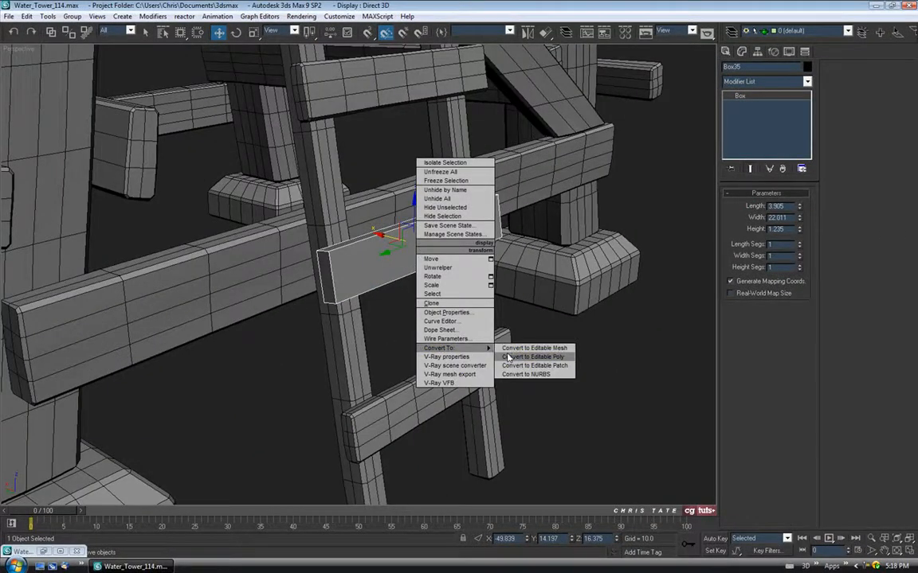
left_click(534, 360)
middle_click_drag(534, 360, 491, 276, "alt")
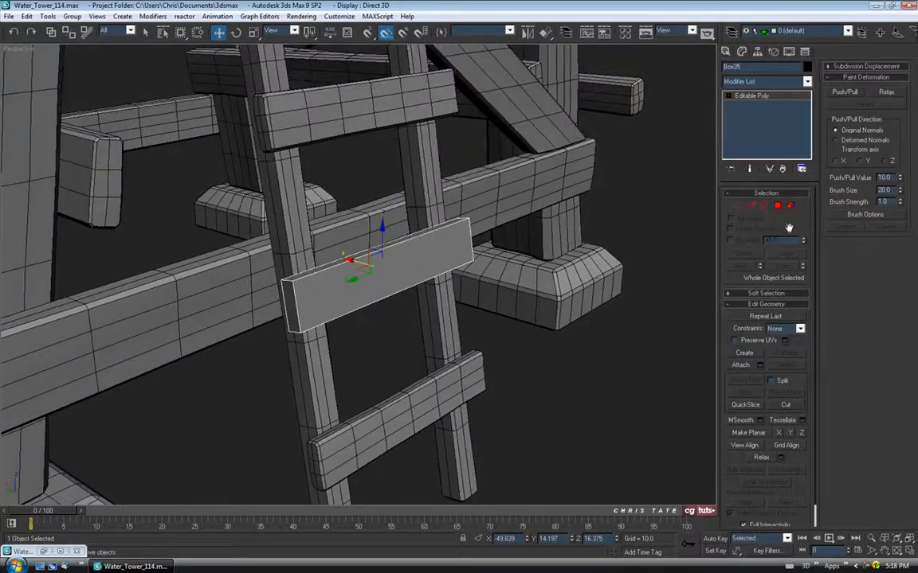
Step: Select the second rung's top polygon and move it along its local Z axis to adjust the rung's height
left_click(778, 207)
middle_click_drag(569, 279, 555, 298, "alt")
left_click(375, 239)
middle_click_drag(386, 225, 447, 214, "alt")
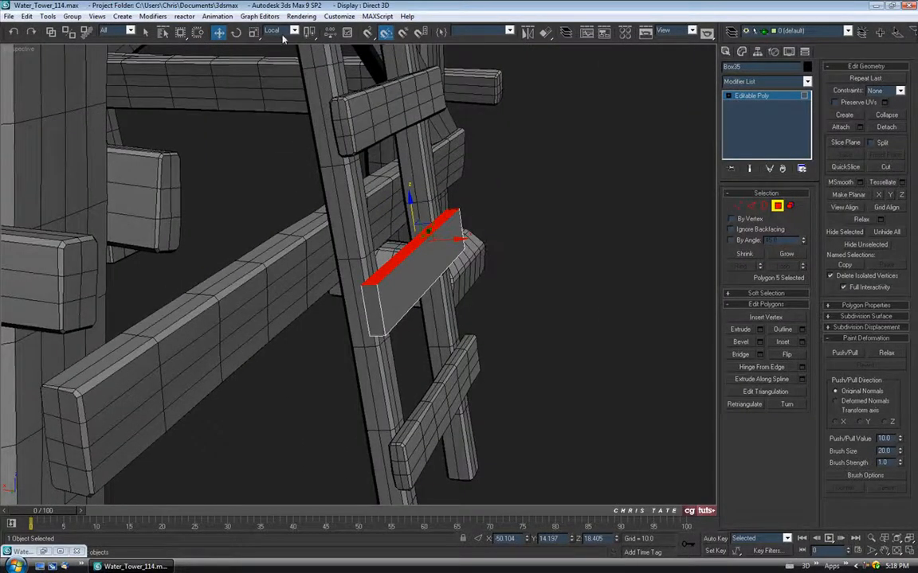
middle_click_drag(464, 231, 414, 227, "alt")
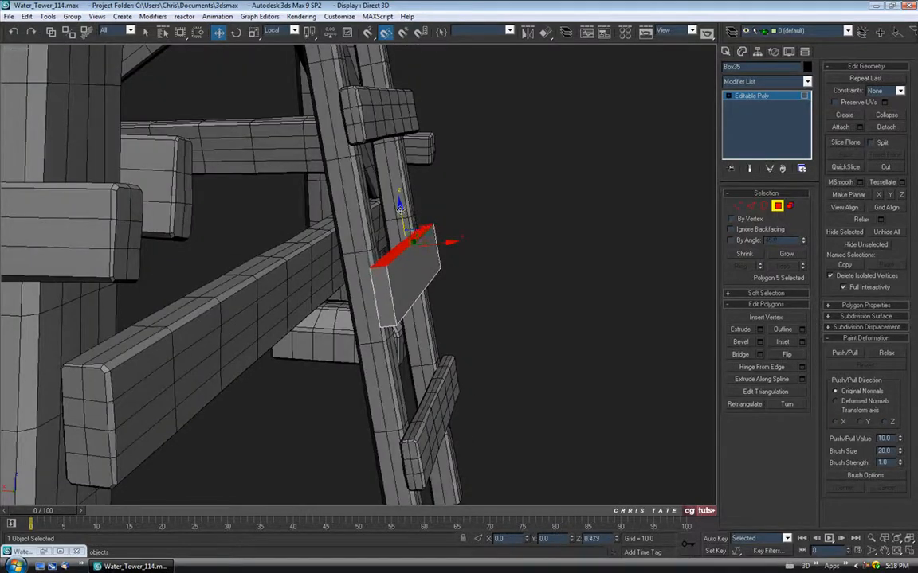
middle_click_drag(414, 227, 431, 277, "alt")
Step: Select the polygon at one end of the second rung and move it slightly inward along local Z to shorten the rung
scroll(426, 241, "down", 5)
middle_click_drag(468, 344, 408, 201, "alt")
scroll(399, 342, "up", 3)
scroll(437, 273, "up", 2)
left_click(460, 301)
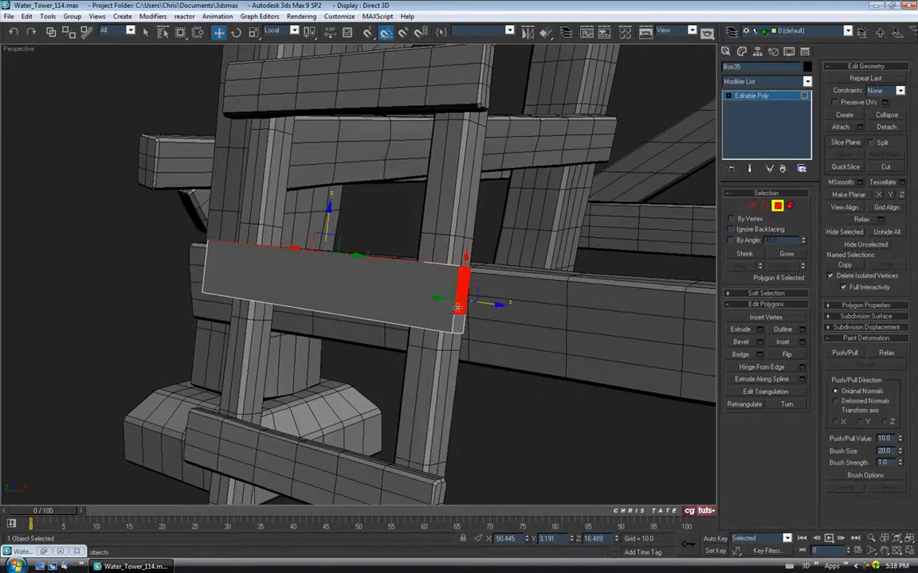
left_click_drag(489, 304, 484, 304)
middle_click_drag(356, 293, 380, 310, "alt")
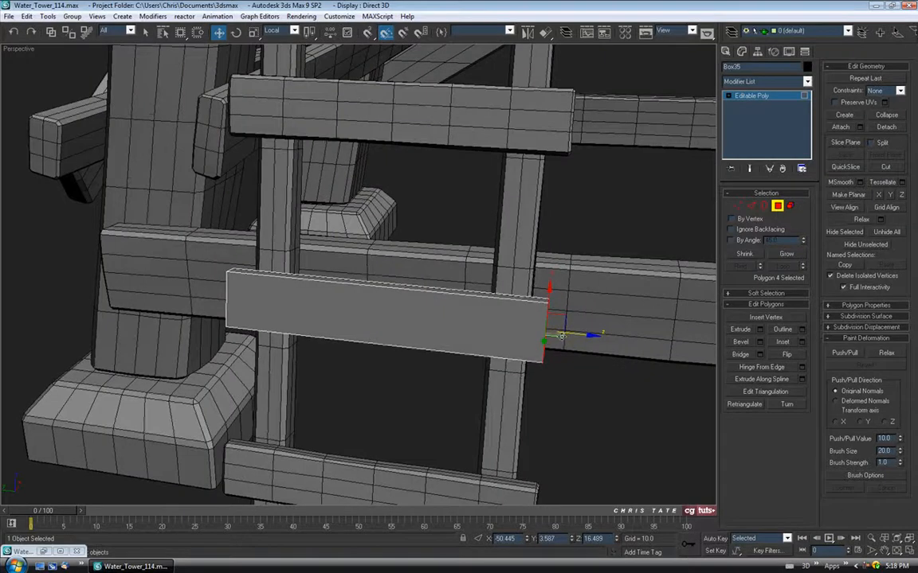
left_click_drag(577, 335, 576, 335)
middle_click_drag(501, 350, 416, 319, "alt")
Step: Select the second rung's four lengthwise edges and chamfer them by 0.23
left_click(778, 206)
middle_click_drag(522, 293, 621, 276, "alt")
middle_click_drag(547, 290, 728, 198, "alt")
left_click(755, 208)
middle_click_drag(518, 296, 548, 293, "alt")
left_click_drag(452, 317, 455, 404)
left_click(758, 356)
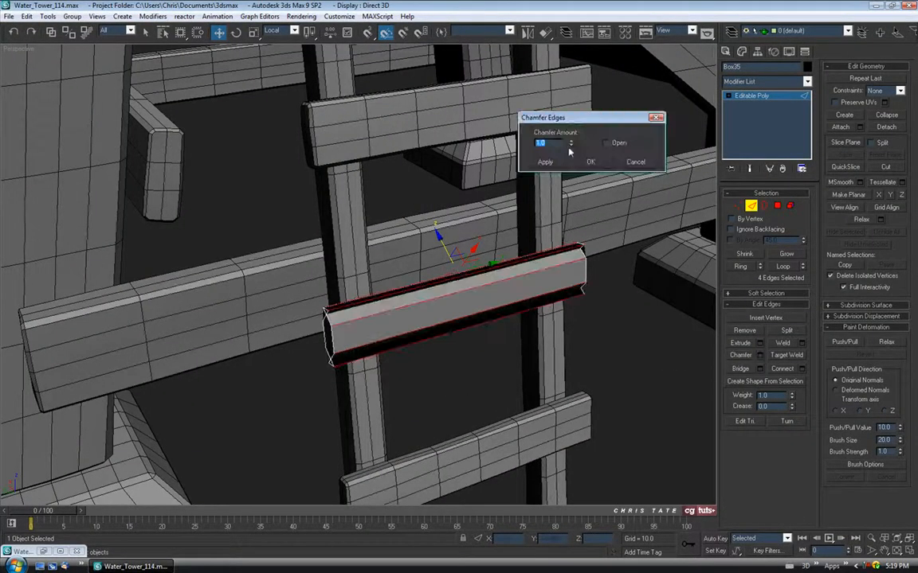
type("0.2")
key("Return")
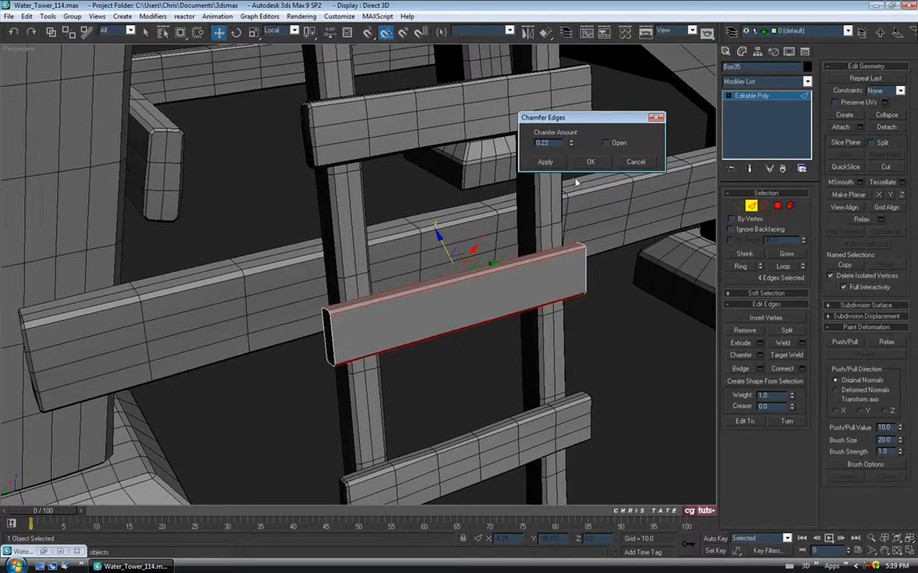
middle_click_drag(490, 253, 485, 262, "alt")
left_click(590, 161)
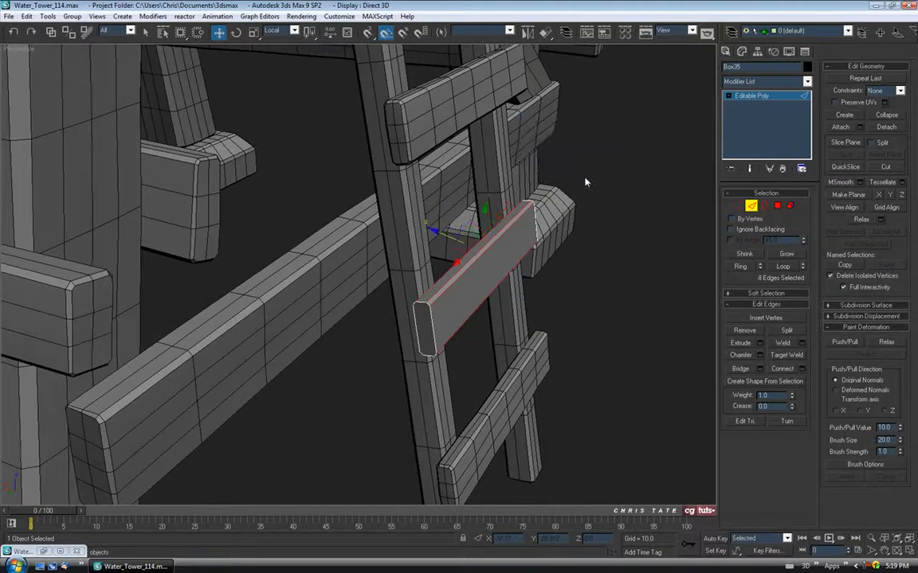
Step: Invert the edge selection on the second rung and chamfer its end edges by 0.23
key("ctrl+i")
middle_click_drag(460, 215, 434, 213, "alt")
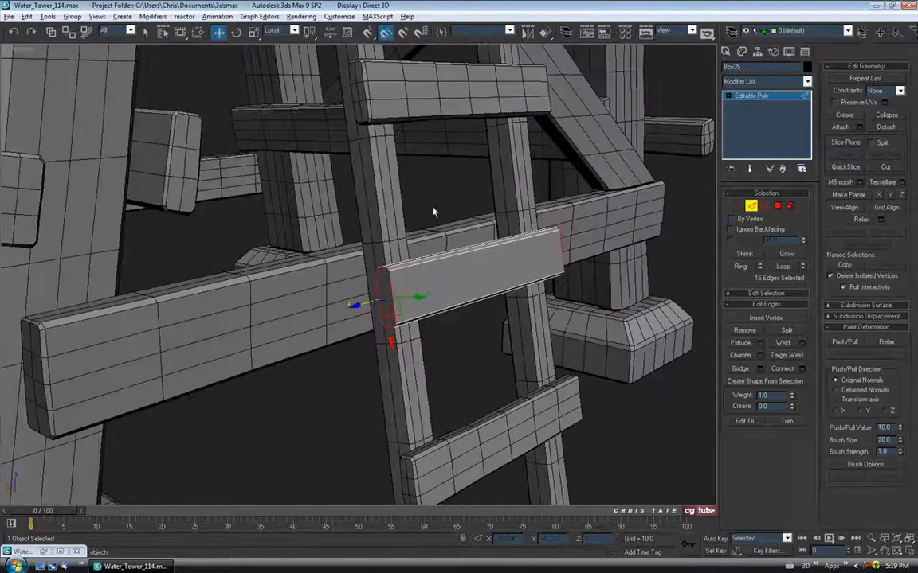
left_click(760, 356)
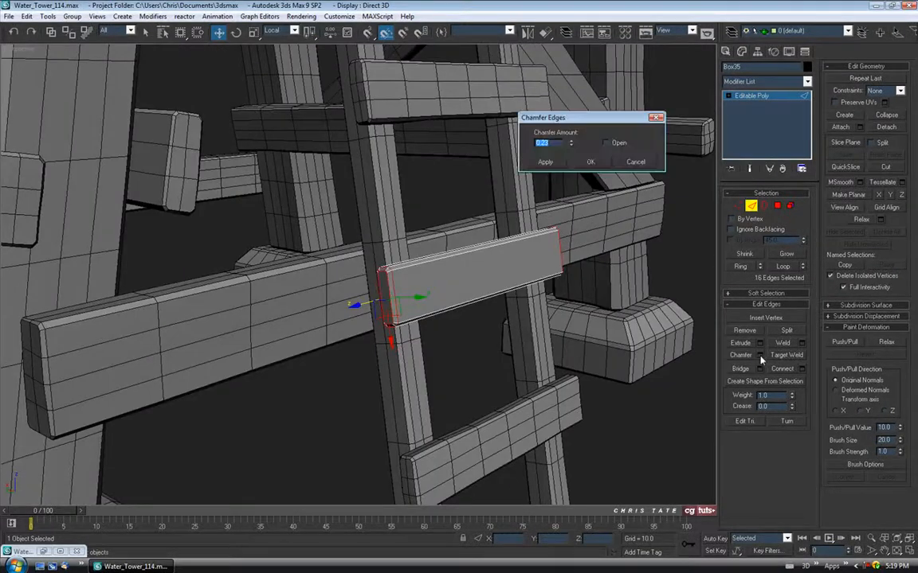
mouse_move(455, 291)
middle_mouse_down("alt")
mouse_move(365, 293)
mouse_move(443, 294)
middle_mouse_up("alt")
left_click(601, 164)
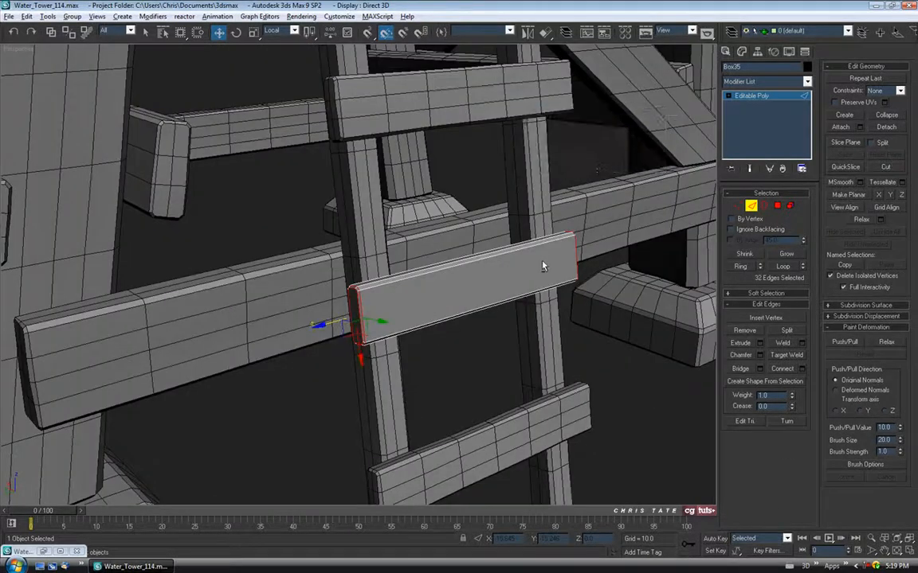
Step: Invert the selection back to the second rung's lengthwise edges and connect them with 5 segments
middle_click_drag(549, 260, 476, 257, "alt")
key("ctrl+i")
left_click(802, 370)
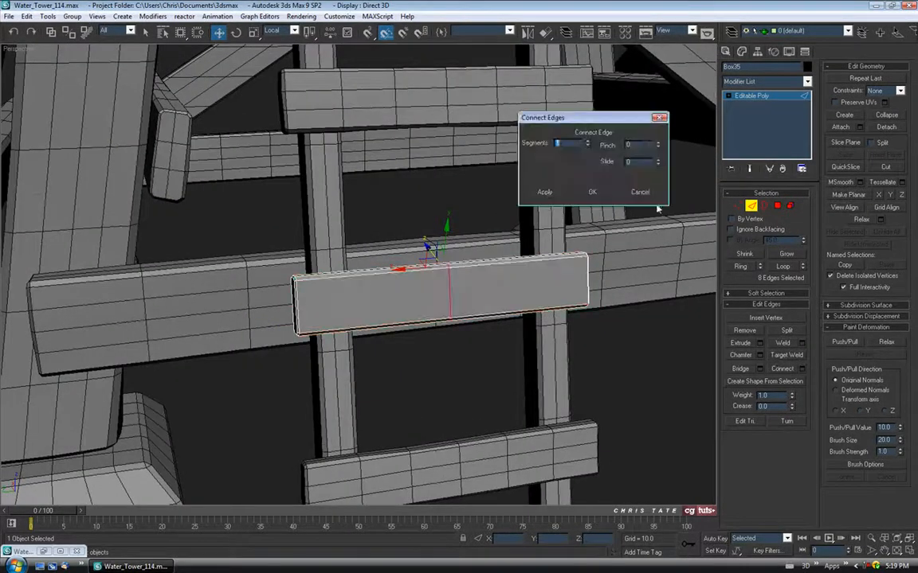
left_click(587, 141)
left_click(587, 142)
left_click(587, 142)
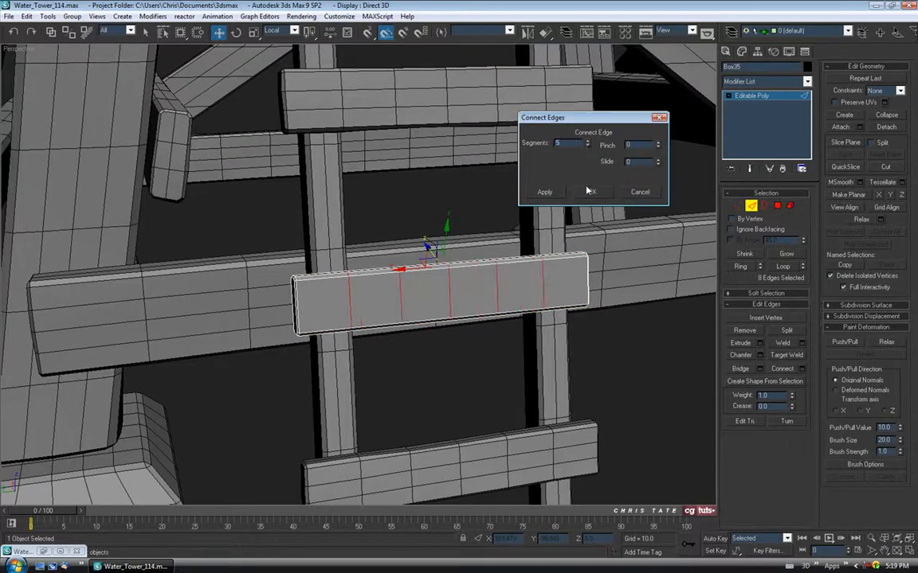
left_click(591, 192)
Step: Select the ring of vertical edges around the second rung and connect it with 2 segments
middle_click_drag(572, 251, 231, 285, "alt")
left_click(578, 288)
key("alt+r")
left_click(802, 370)
right_click(588, 147)
left_click(587, 142)
left_click(591, 194)
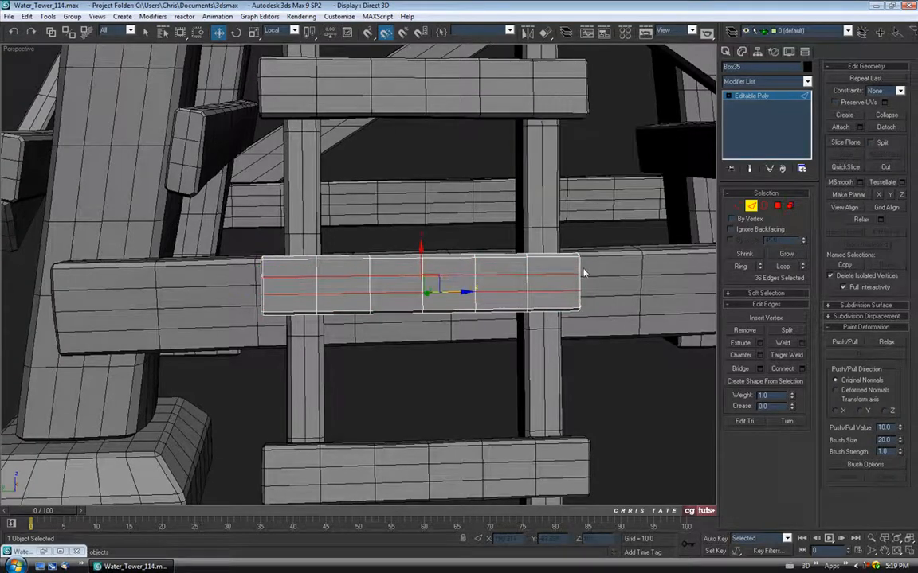
Step: In the Front view, select all edges across the second rung's thickness and connect them with one segment, then leave edge editing
key("alt+w")
key("alt+w")
scroll(459, 174, "down", 6)
scroll(382, 256, "up", 6)
middle_click_drag(485, 231, 405, 293)
left_click_drag(405, 109, 410, 153)
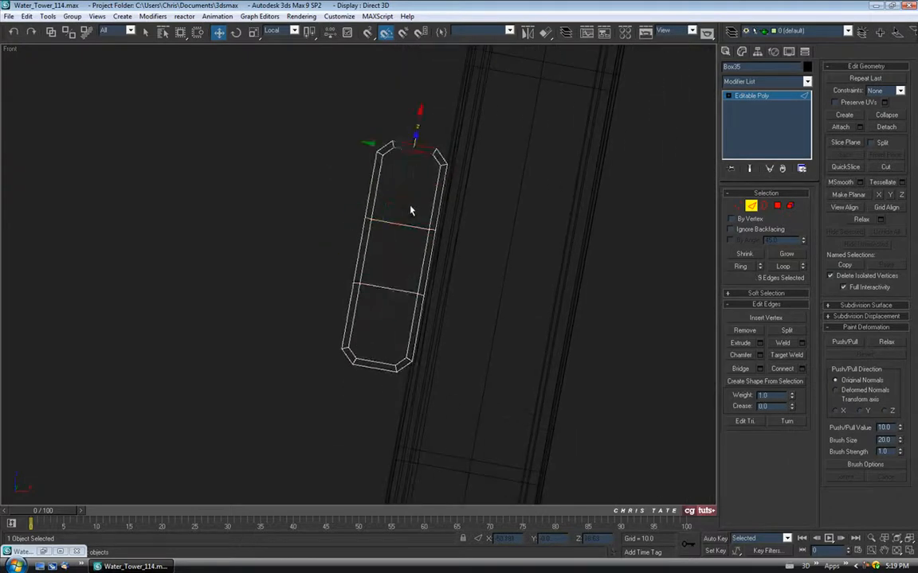
left_click_drag(338, 339, 446, 382, "ctrl")
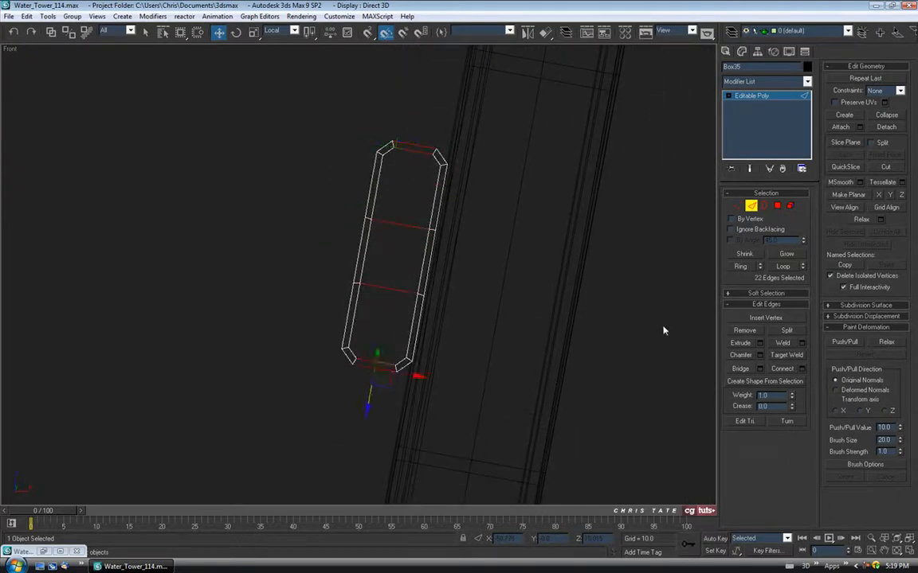
left_click(802, 369)
left_click(593, 191)
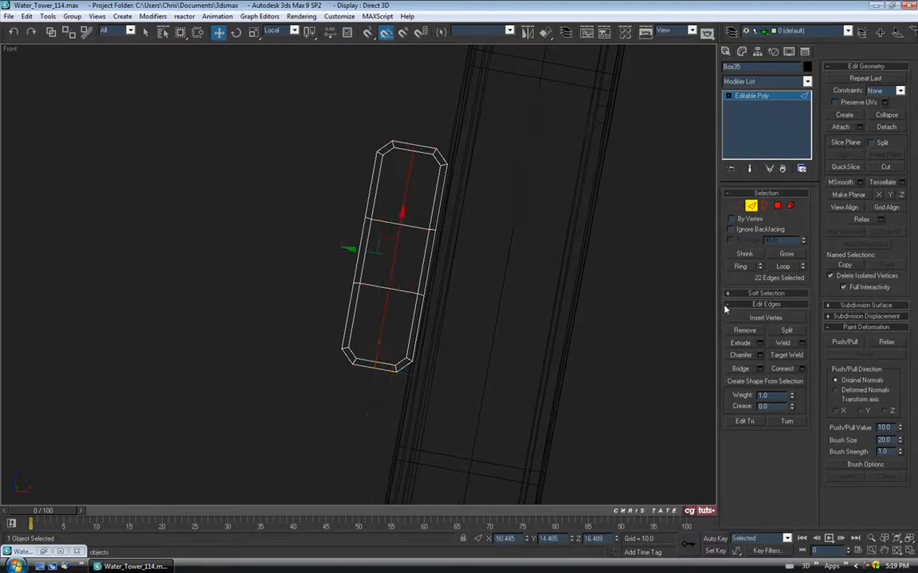
left_click(752, 206)
middle_click_drag(537, 271, 508, 270)
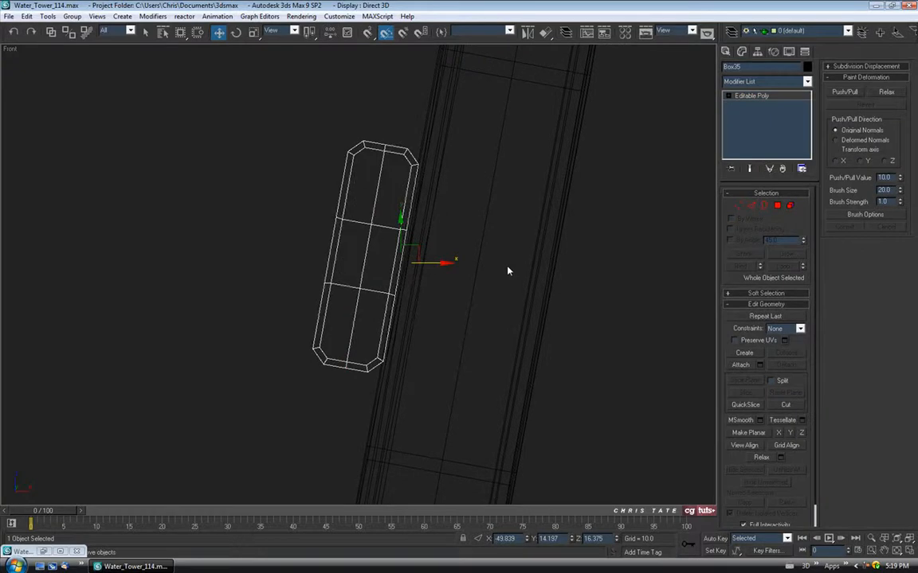
Step: Deform the second rung with Push/Pull in the Perspective view, using value 5.7, brush size about 4.1 and strength 0.03
key("alt+w")
middle_click_drag(474, 309, 454, 335, "alt")
key("alt+w")
middle_click_drag(423, 255, 435, 254, "alt")
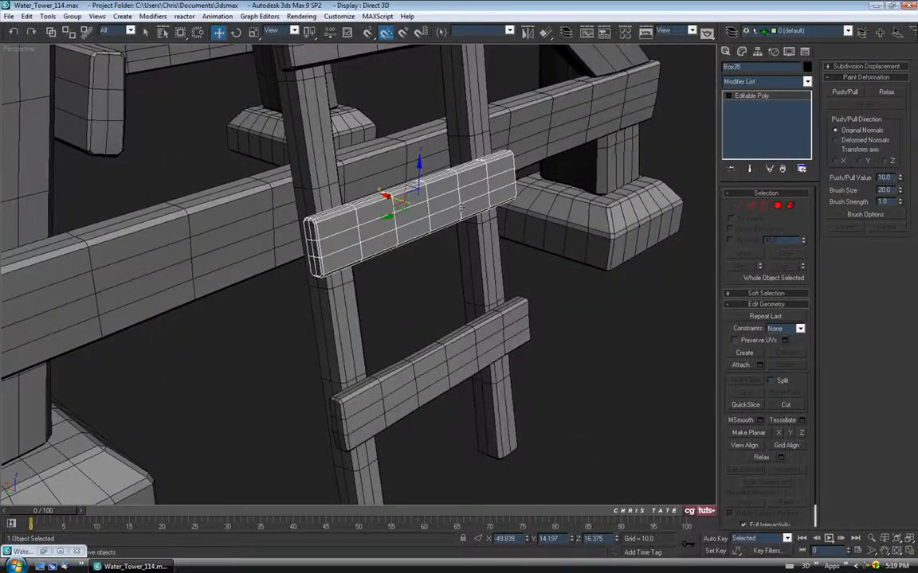
left_click(845, 91)
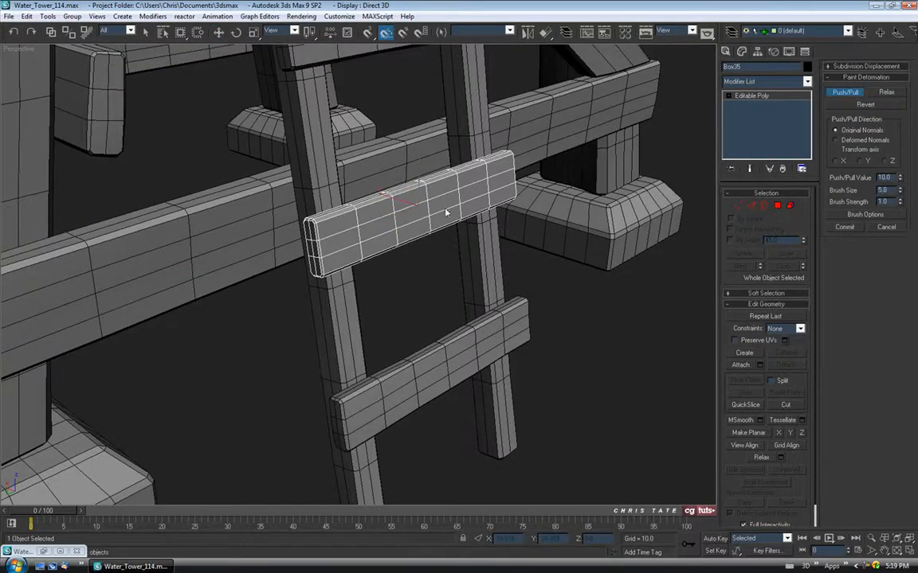
middle_click_drag(455, 211, 489, 196, "alt")
left_click_drag(900, 206, 898, 226)
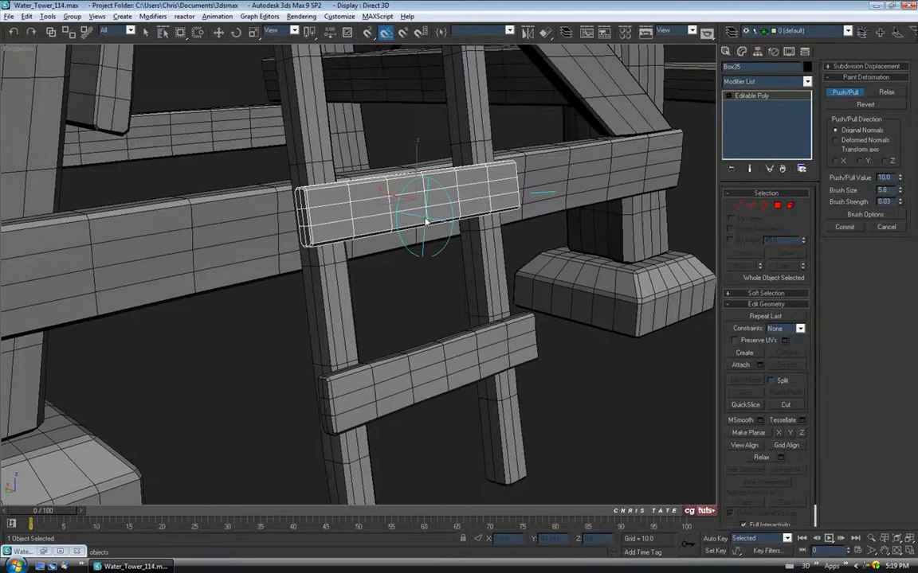
middle_click_drag(415, 195, 412, 223, "alt")
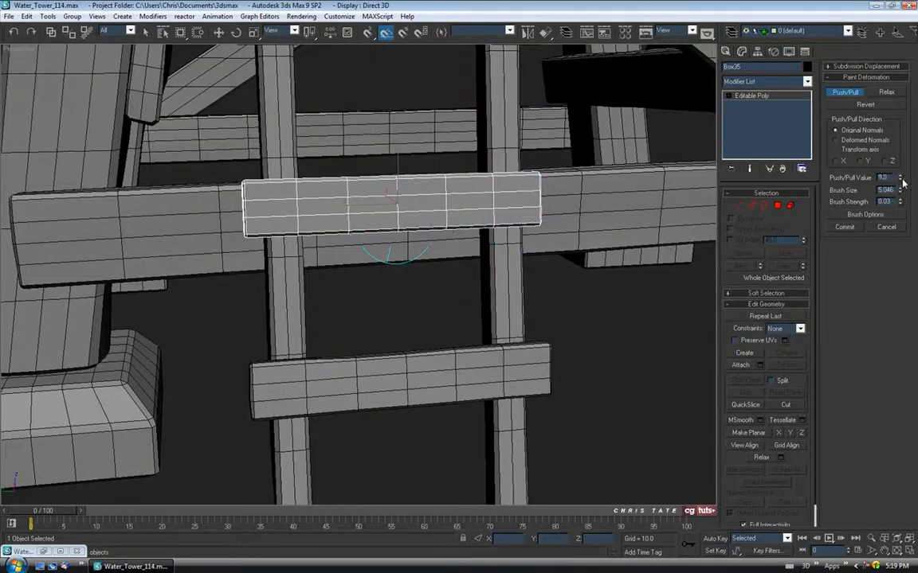
mouse_move(495, 210)
middle_mouse_down("alt")
mouse_move(502, 222)
mouse_move(441, 205)
middle_mouse_up("alt")
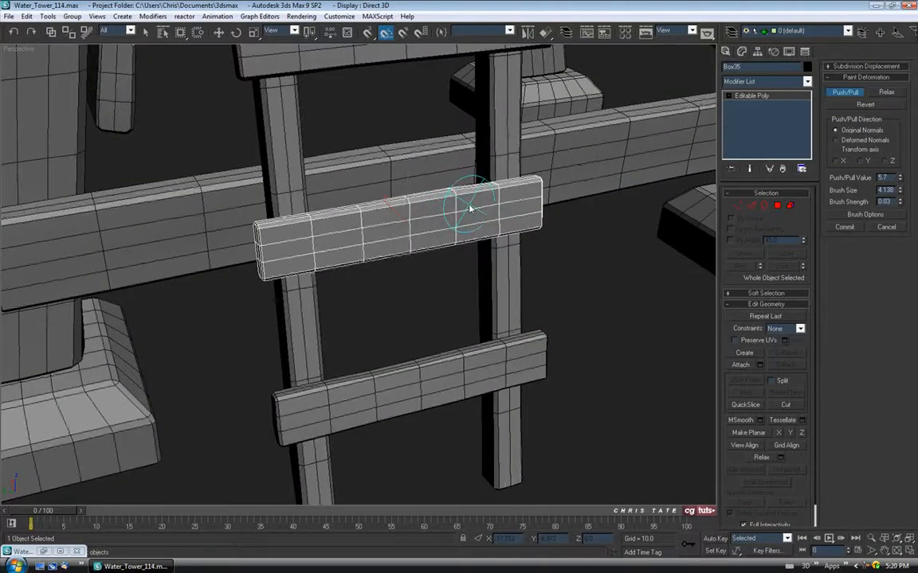
Step: Reduce the Push/Pull brush to size about 3.06 and strength 0.01 and paint subtle dents on the rung's ends and underside
left_click(899, 204)
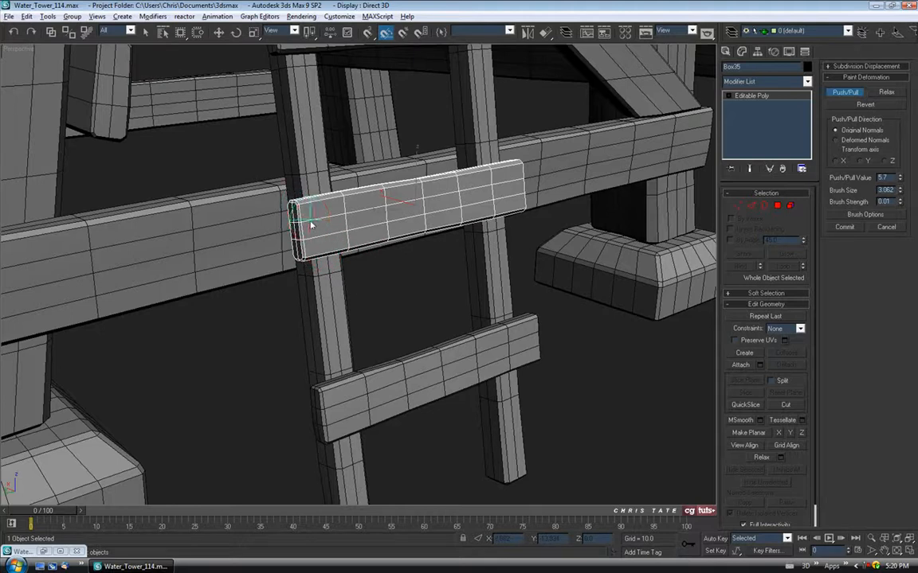
middle_click_drag(370, 245, 305, 231, "alt")
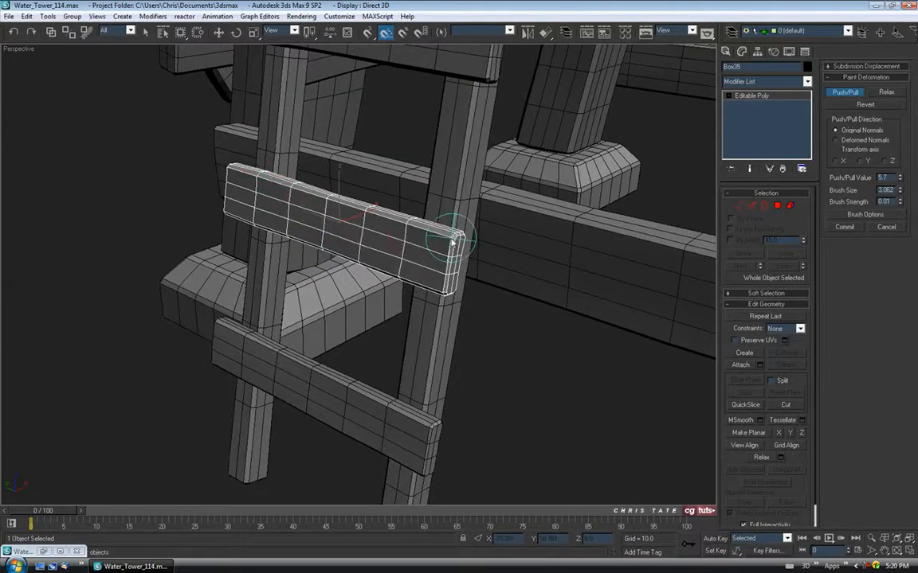
middle_click_drag(401, 262, 415, 199, "alt")
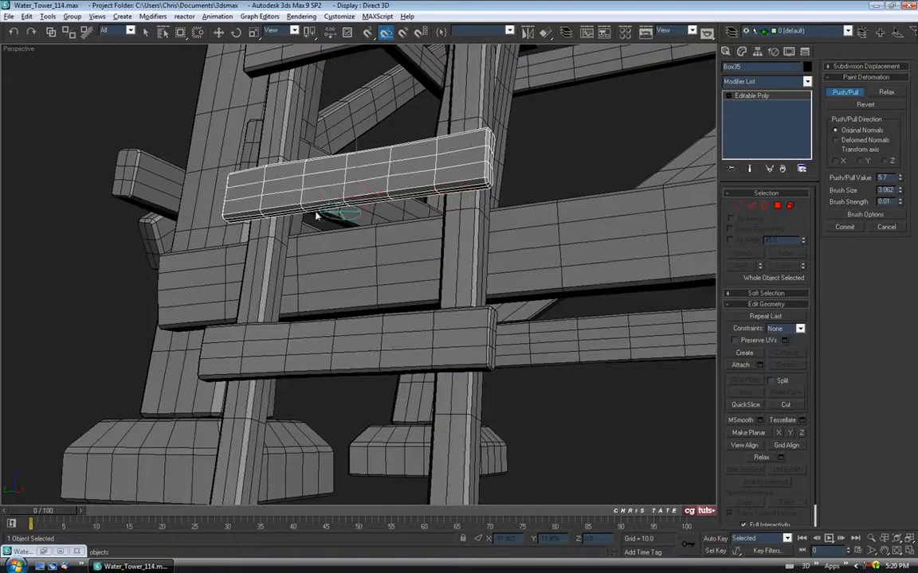
Step: Isolate the second rung and continue painting Push/Pull irregularities over its faces, ends and lower edge
middle_click_drag(406, 243, 378, 261, "alt")
key("alt+q")
scroll(364, 263, "down", 3)
left_click(844, 92)
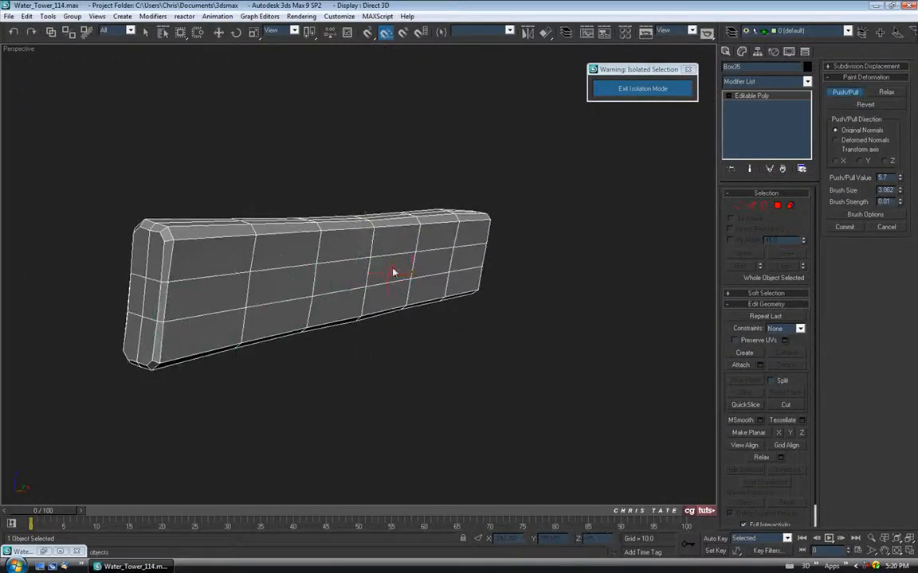
mouse_move(410, 323)
middle_mouse_down("alt")
mouse_move(404, 281)
mouse_move(419, 273)
middle_mouse_up("alt")
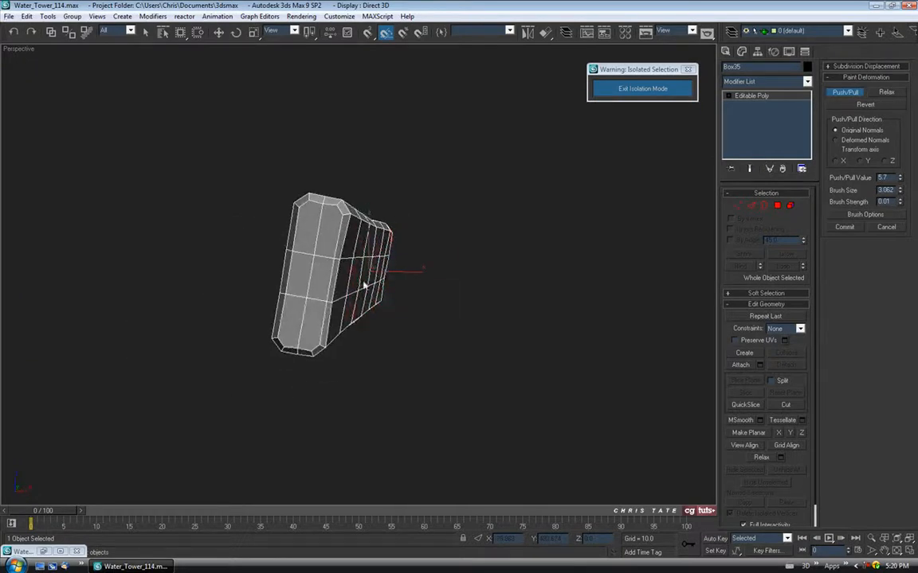
mouse_move(356, 311)
middle_mouse_down("alt")
mouse_move(318, 279)
mouse_move(338, 242)
middle_mouse_up("alt")
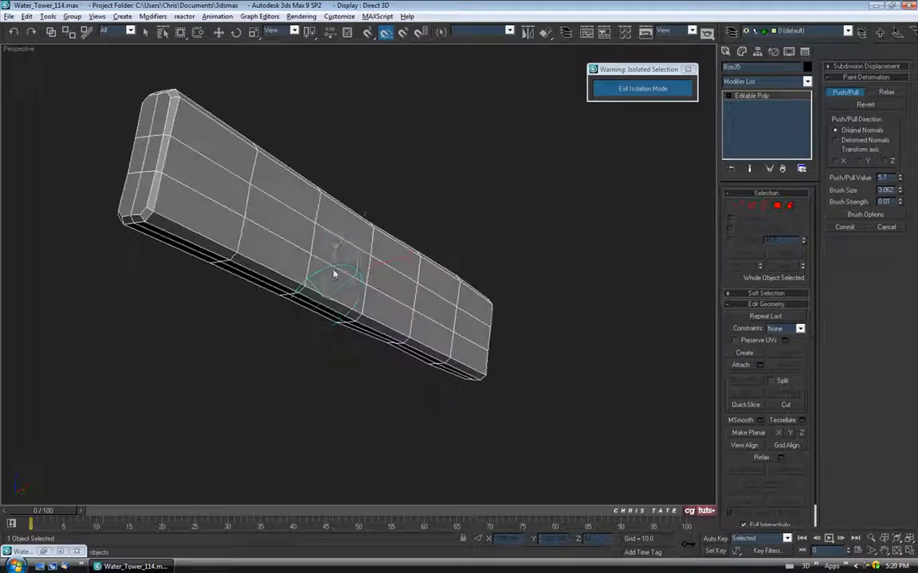
mouse_move(409, 322)
middle_mouse_down("alt")
mouse_move(428, 332)
mouse_move(415, 298)
mouse_move(381, 325)
middle_mouse_up("alt")
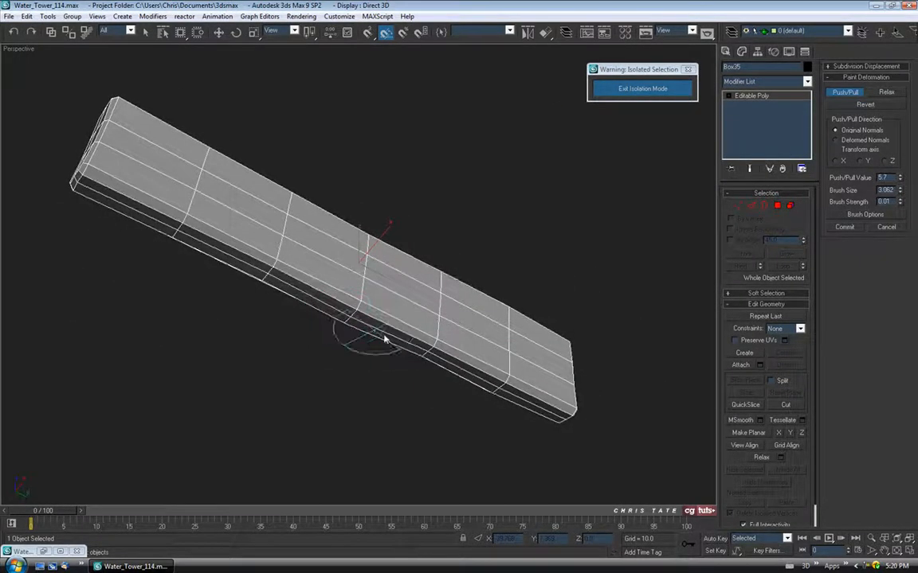
middle_click_drag(310, 287, 267, 270, "alt")
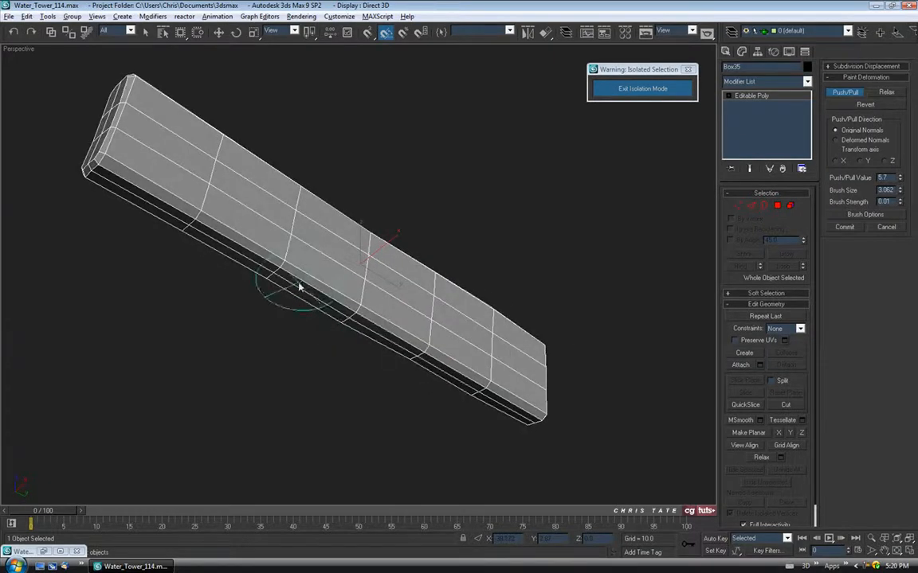
Step: Reduce the Push/Pull brush size to about 2.14 and paint finer irregularities along the rung's lower edge
left_click_drag(899, 206, 899, 208)
left_click_drag(287, 277, 289, 273)
left_click_drag(365, 323, 421, 346)
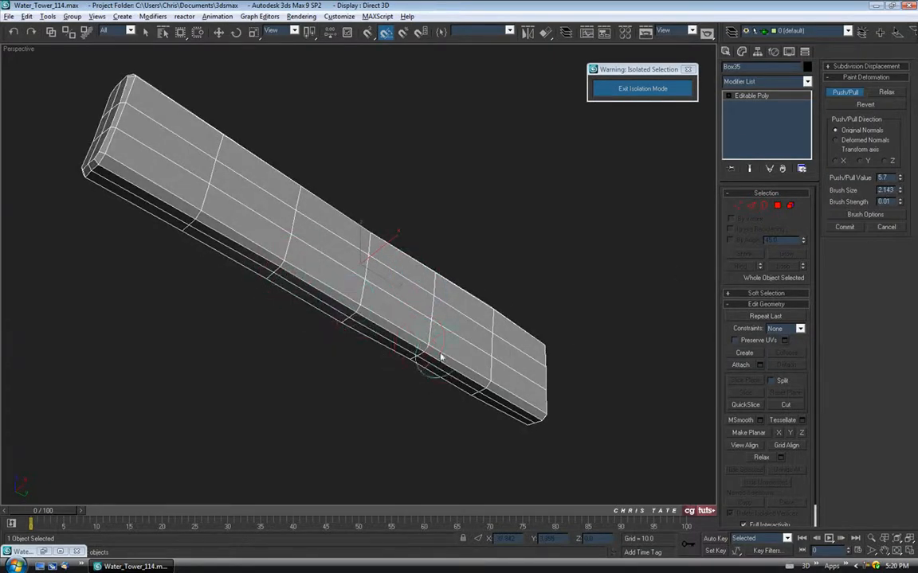
mouse_move(377, 327)
middle_mouse_down("alt")
mouse_move(327, 333)
mouse_move(449, 386)
mouse_move(442, 354)
mouse_move(398, 327)
mouse_move(391, 350)
mouse_move(380, 348)
mouse_move(401, 329)
mouse_move(324, 352)
mouse_move(332, 343)
mouse_move(299, 308)
mouse_move(297, 323)
mouse_move(334, 340)
mouse_move(392, 348)
mouse_move(446, 328)
middle_mouse_up("alt")
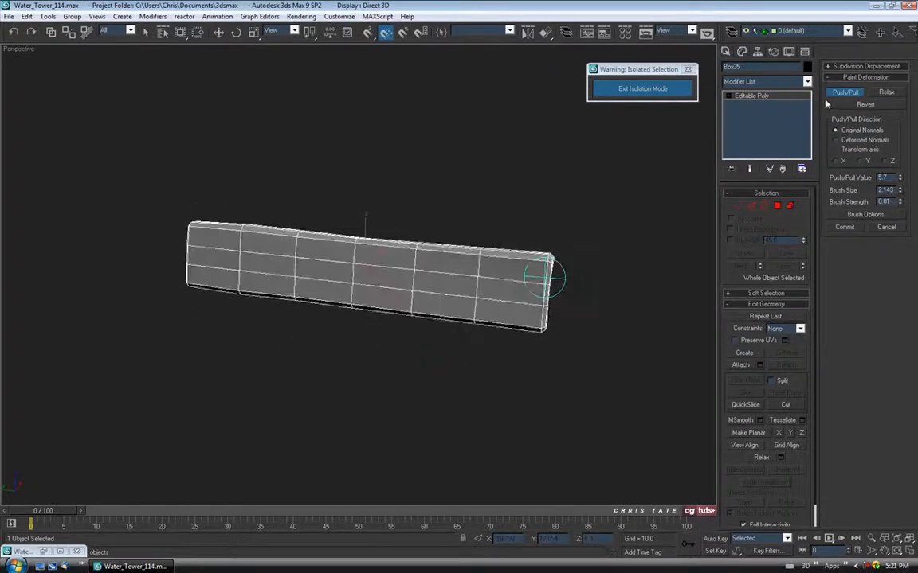
Step: Finish Push/Pull painting, exit isolation mode and deselect the second rung to check it on the ladder
left_click(836, 94)
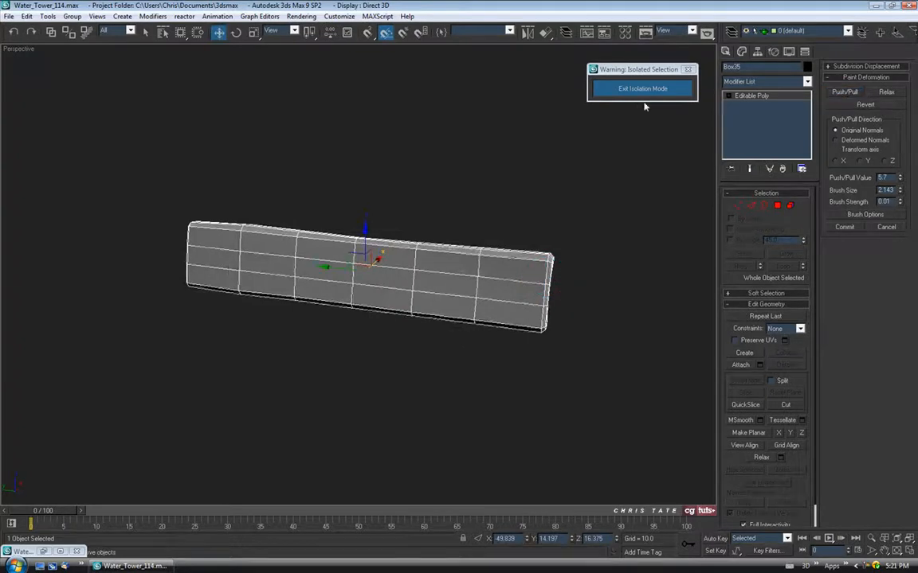
left_click(642, 88)
middle_click_drag(426, 228, 478, 261, "alt")
key("z")
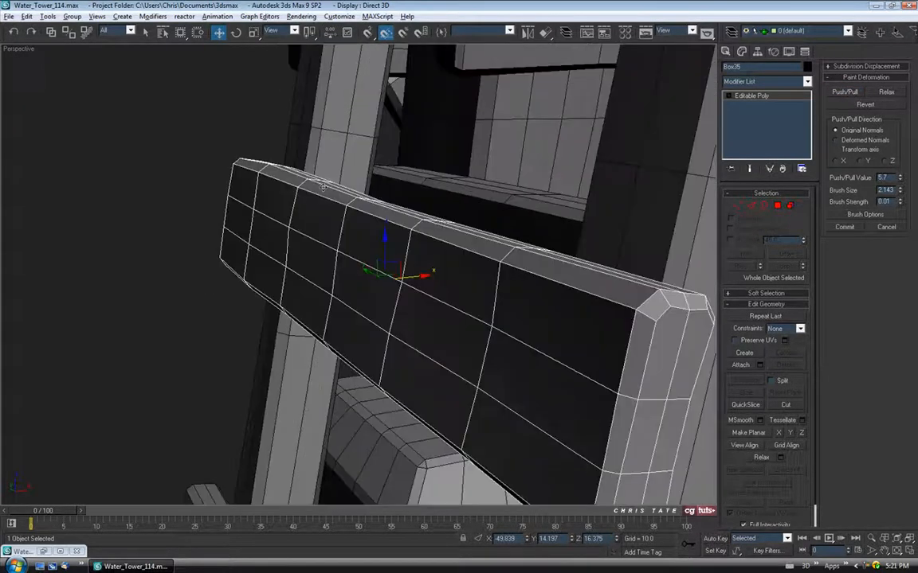
middle_click_drag(349, 211, 348, 186, "alt")
scroll(399, 353, "down", 3)
left_click(400, 353)
scroll(397, 325, "down", 5)
middle_click_drag(408, 309, 427, 292, "alt")
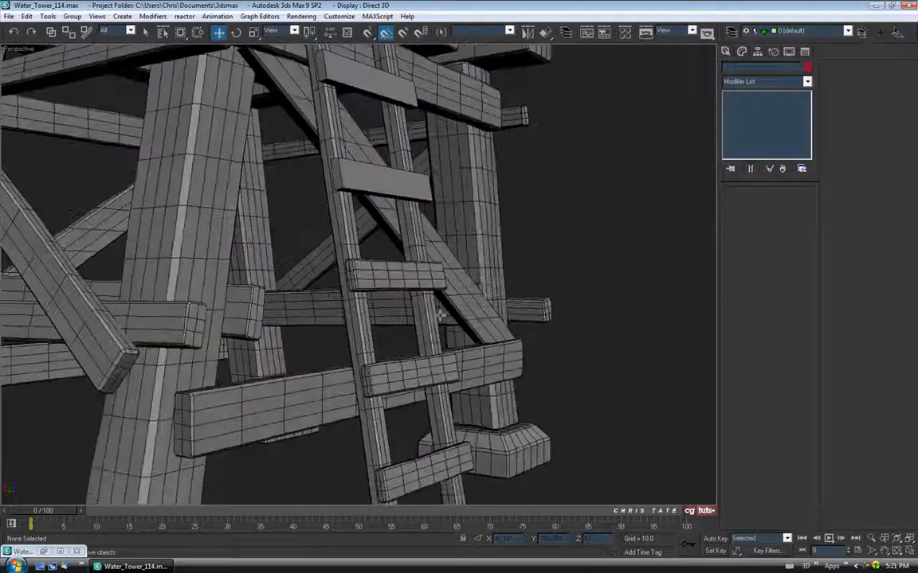
Step: Clone the finished second rung upward along Z as a single Copy near the plain fourth rung
left_click(414, 378)
middle_click_drag(429, 368, 450, 333)
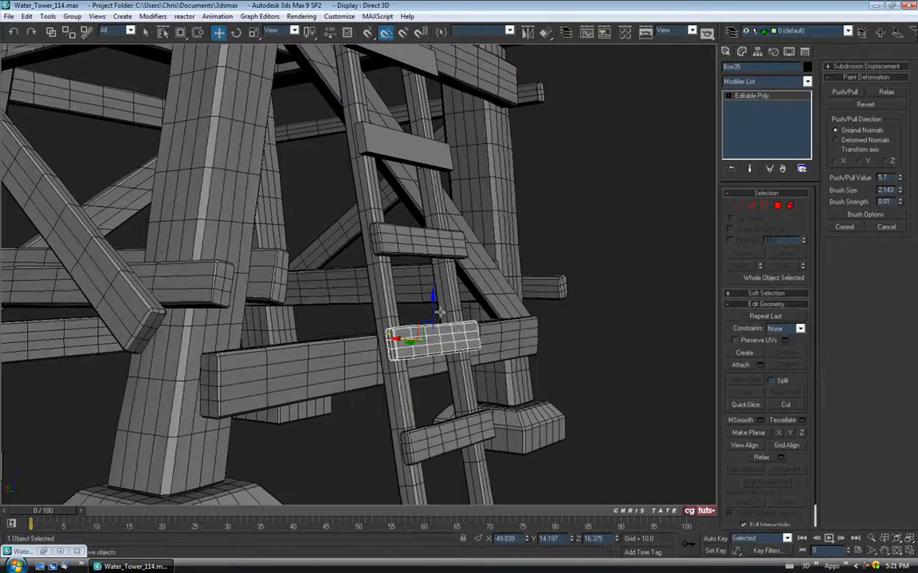
mouse_move(433, 308)
left_mouse_down("shift")
mouse_move(434, 209)
mouse_move(457, 101)
left_mouse_up("shift")
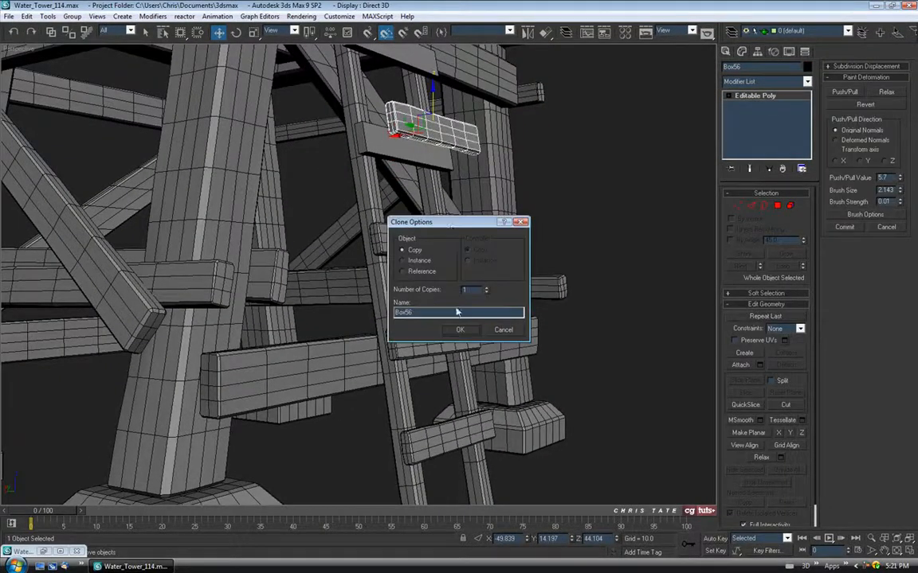
left_click(457, 333)
Step: Align the rung copy to the topmost plain rung, centre to centre in X, Y and Z, matching orientation on all axes
mouse_move(457, 332)
middle_mouse_down("alt")
mouse_move(379, 312)
mouse_move(396, 296)
mouse_move(376, 284)
mouse_move(451, 310)
middle_mouse_up("alt")
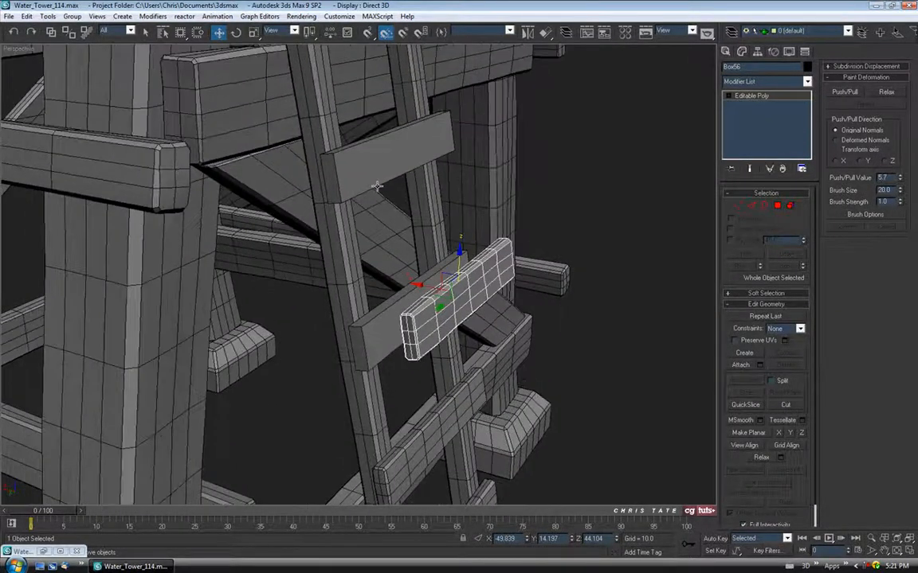
middle_click_drag(378, 192, 474, 340, "alt")
left_click(545, 32)
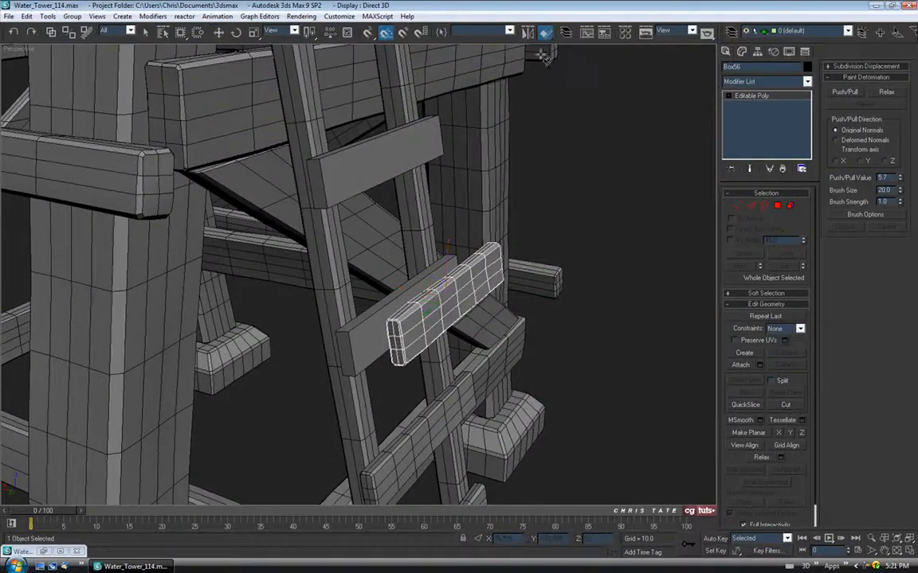
left_click(372, 163)
left_click_drag(282, 102, 637, 82)
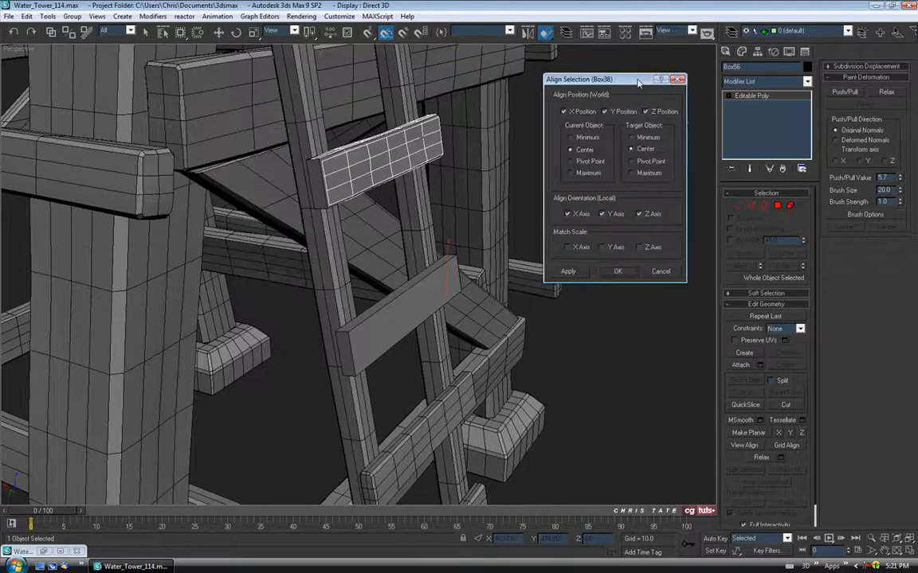
left_click(619, 273)
Step: Activate Rotate for the aligned rung copy and set its reference coordinate system to Local
middle_click_drag(434, 147, 371, 194, "alt")
left_click(237, 32)
left_click_drag(382, 213, 403, 327)
middle_click_drag(393, 255, 396, 276)
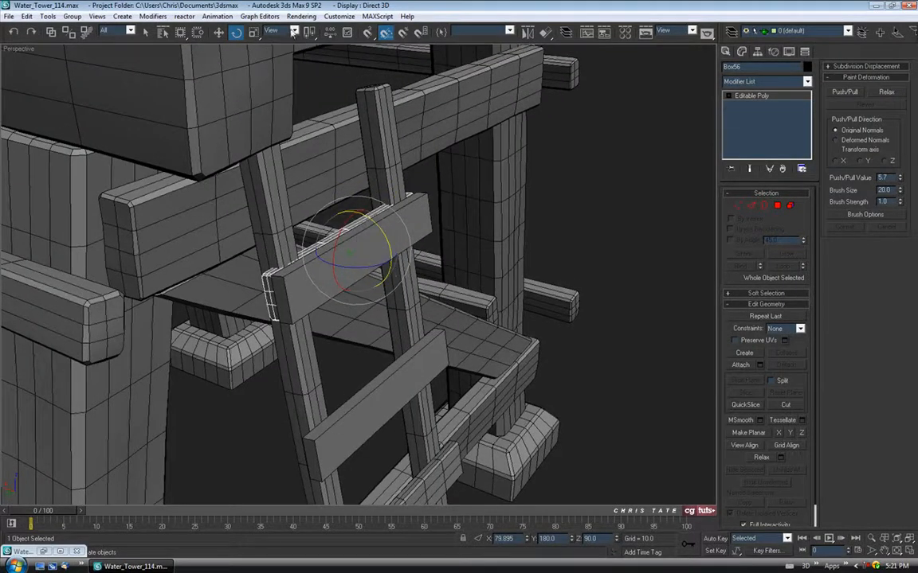
left_click(294, 31)
left_click(296, 71)
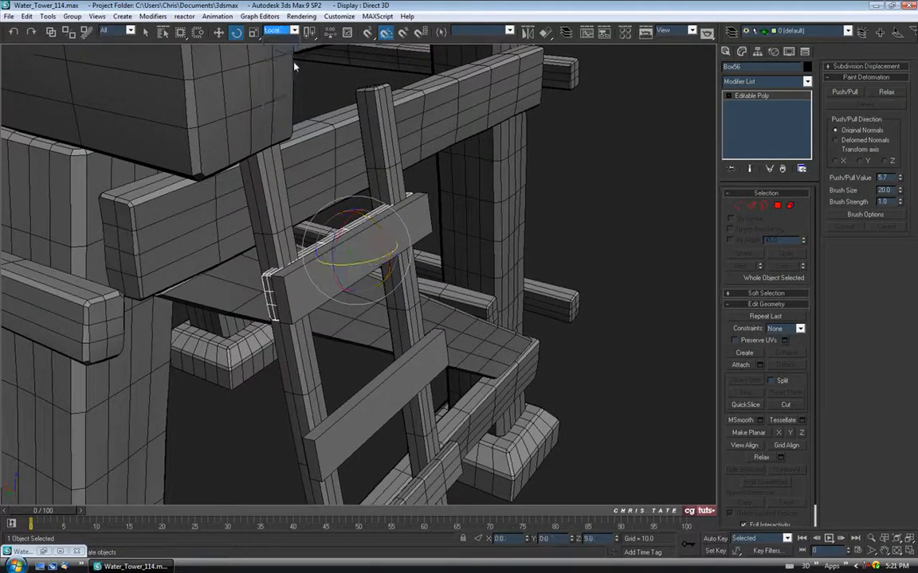
Step: Rotate the new top ladder rung about its local axis so it lies against the ladder rails
middle_click_drag(366, 197, 384, 179, "alt")
left_click_drag(342, 259, 461, 243)
middle_click_drag(461, 243, 439, 273, "alt")
Step: Delete the original plain box at the top rung and nudge its bevelled replacement slightly sideways across the rails
left_click(219, 32)
left_click(265, 338)
key("Delete")
middle_click_drag(323, 372, 341, 278, "alt")
left_click(336, 287)
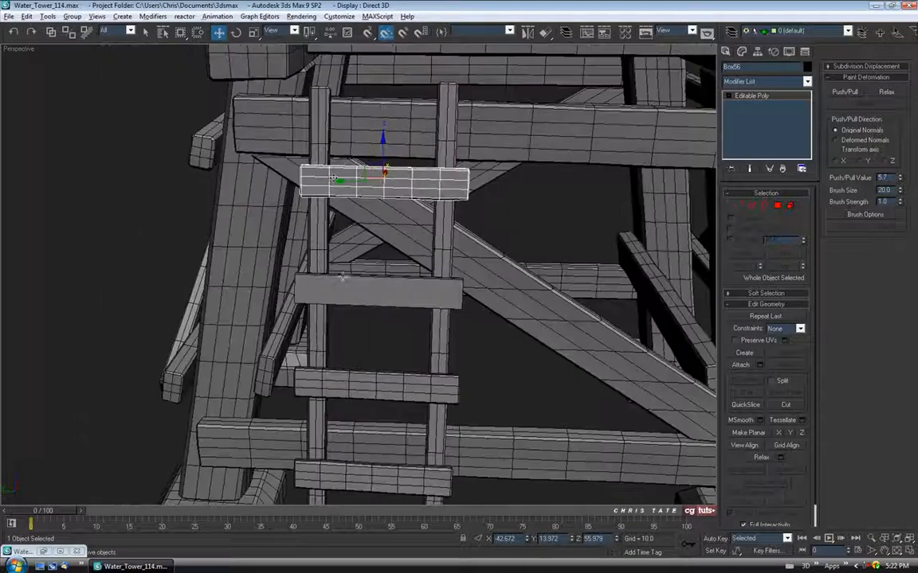
middle_click_drag(335, 178, 344, 182, "alt")
left_click_drag(346, 183, 343, 181)
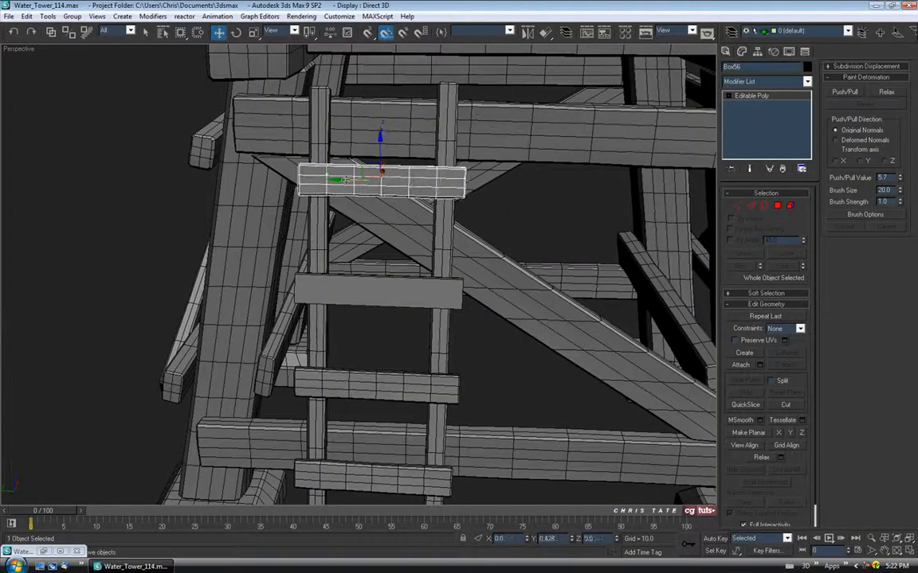
Step: Copy the bottom ladder rung up to the position of the plain box rung second from the top
middle_click_drag(348, 200, 384, 271, "alt")
middle_click_drag(442, 222, 444, 205)
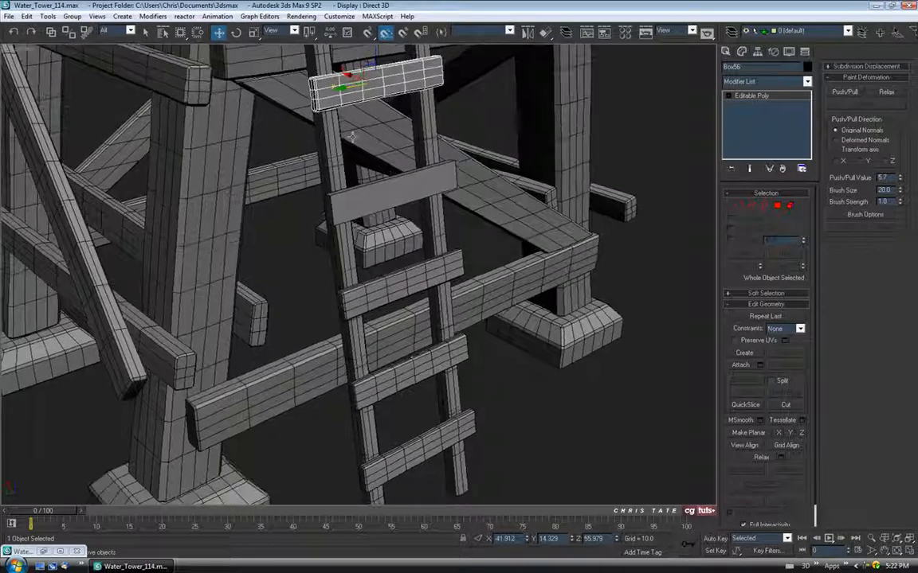
middle_click_drag(415, 357, 359, 244, "alt")
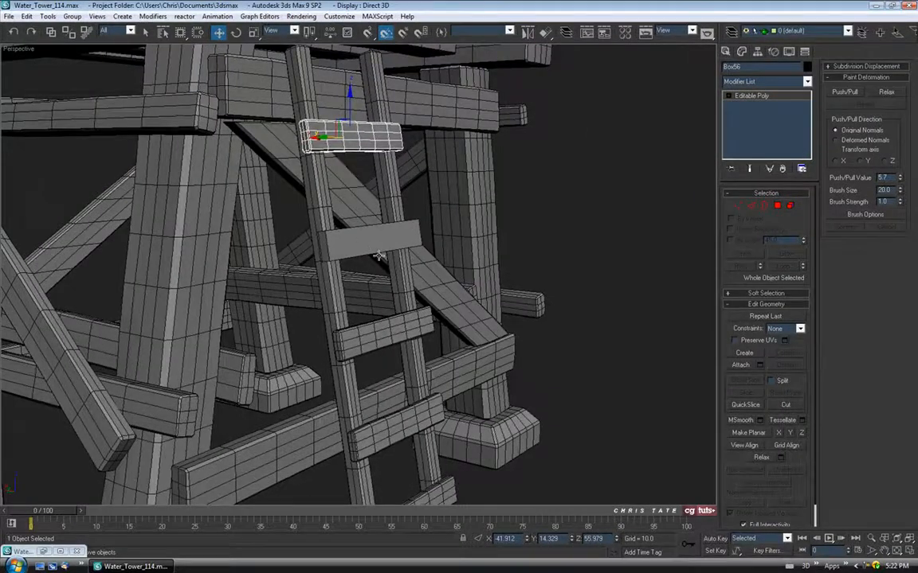
middle_click_drag(395, 411, 426, 381)
left_click(423, 431)
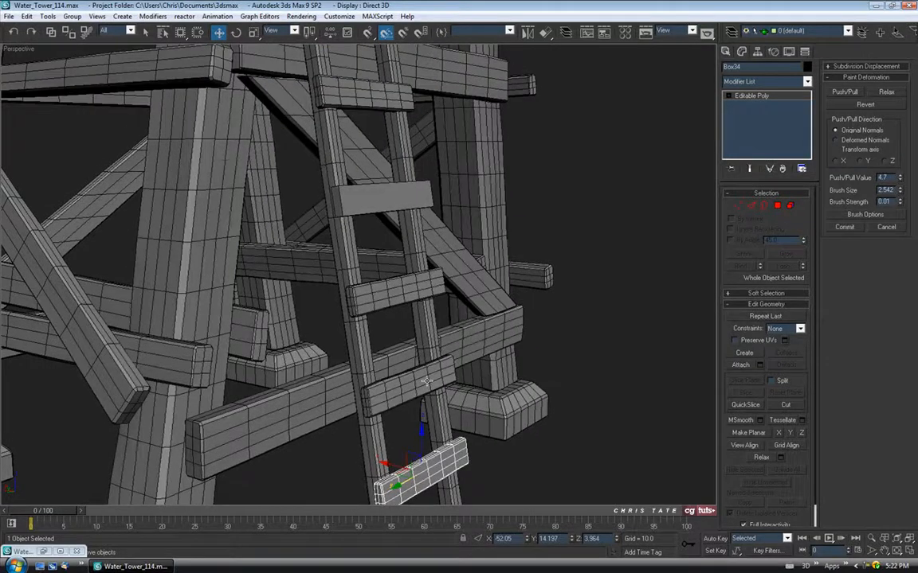
mouse_move(410, 474)
left_mouse_down("shift")
mouse_move(414, 335)
mouse_move(398, 289)
left_mouse_up("shift")
key("Return")
Step: Align the copied rung to the plain box rung second from the top
middle_click_drag(396, 290, 422, 346, "alt")
left_click(545, 31)
left_click(402, 282)
left_click(614, 277)
Step: Delete the plain box rung that overlaps the aligned copy
scroll(383, 301, "up", 5)
left_click(414, 318)
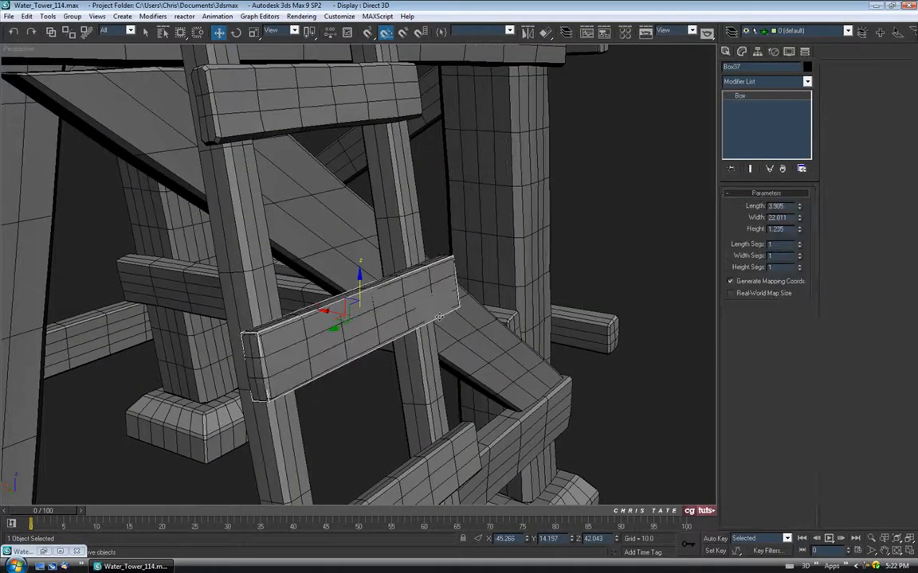
key("Delete")
Step: Paint Push/Pull deformation onto the copied second rung with brush size 3.6 and strength 0.02
left_click(377, 291)
middle_click_drag(402, 295, 387, 281, "alt")
left_click(846, 92)
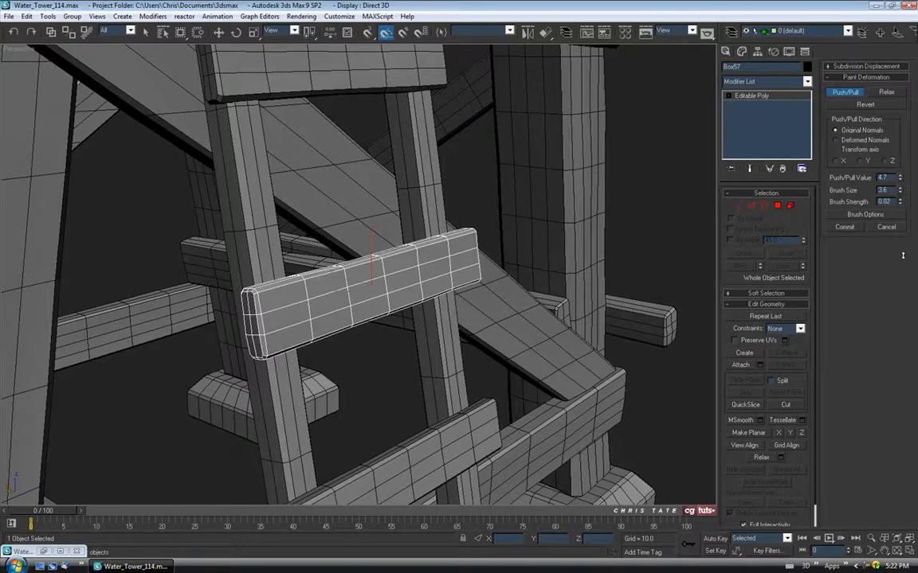
middle_click_drag(387, 287, 406, 213, "alt")
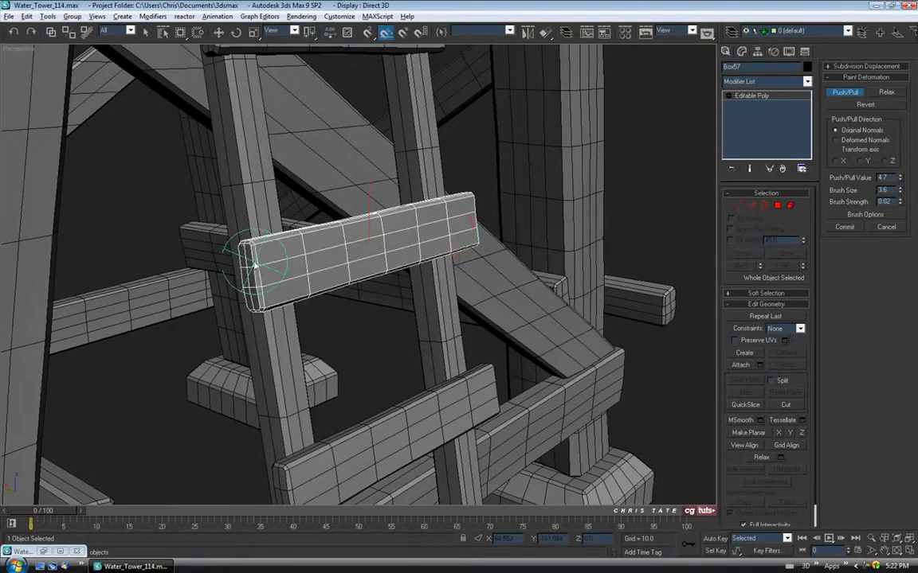
middle_click_drag(455, 220, 379, 175, "alt")
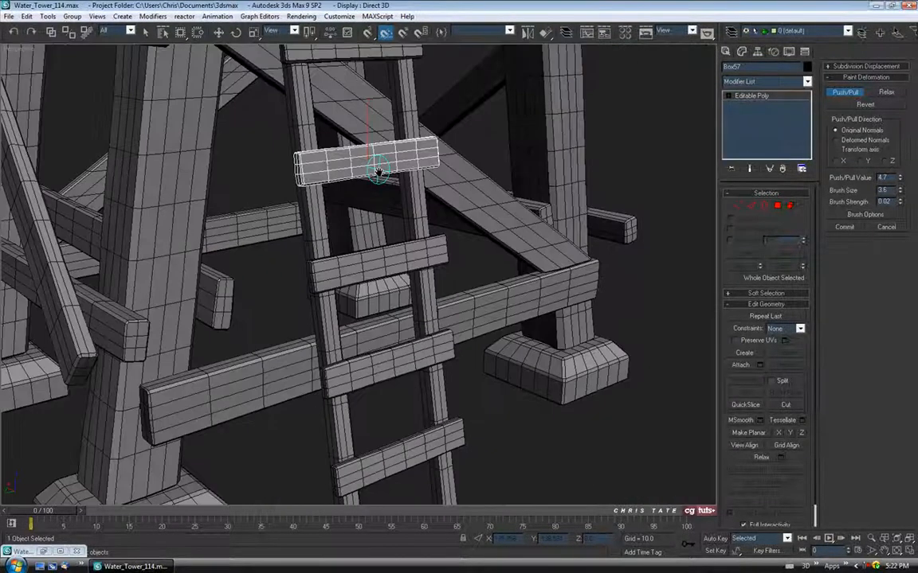
left_click(842, 94)
left_click(629, 191)
Step: Set the reference coordinate system for transforms to Local
middle_click_drag(584, 232, 361, 274, "alt")
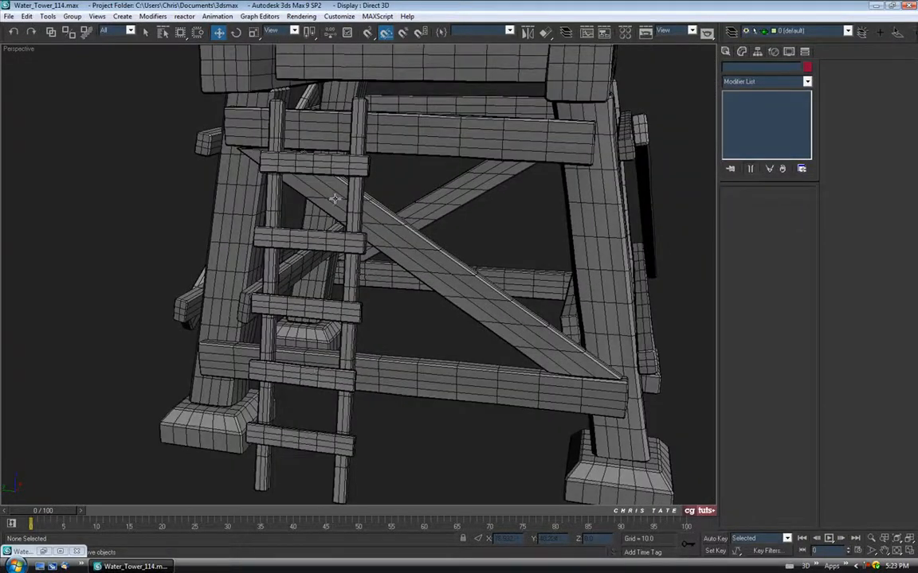
middle_click_drag(307, 219, 369, 191, "alt")
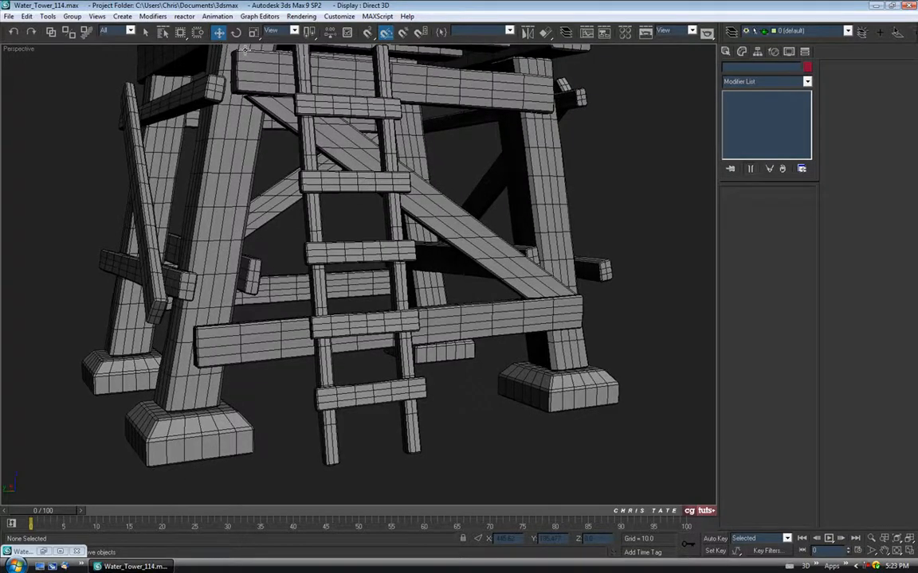
left_click(295, 31)
left_click(253, 70)
Step: Shift the second-lowest ladder rung slightly along its local X axis
middle_click_drag(381, 302, 399, 255)
left_click(389, 348)
middle_click_drag(379, 308, 333, 167)
left_click(392, 294)
left_click(236, 32)
scroll(334, 259, "up", 3)
middle_click_drag(348, 270, 304, 234)
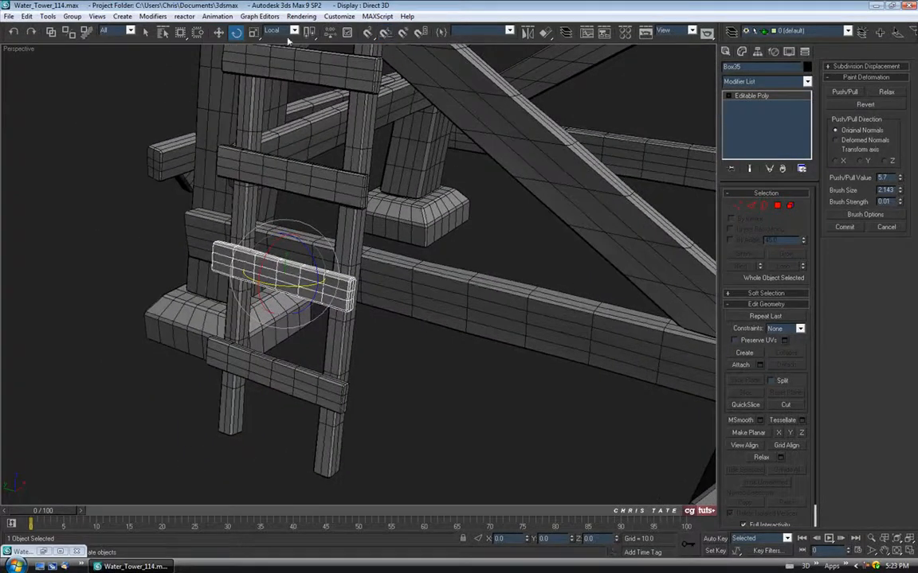
middle_click_drag(292, 197, 281, 222)
middle_click_drag(282, 183, 374, 223, "alt")
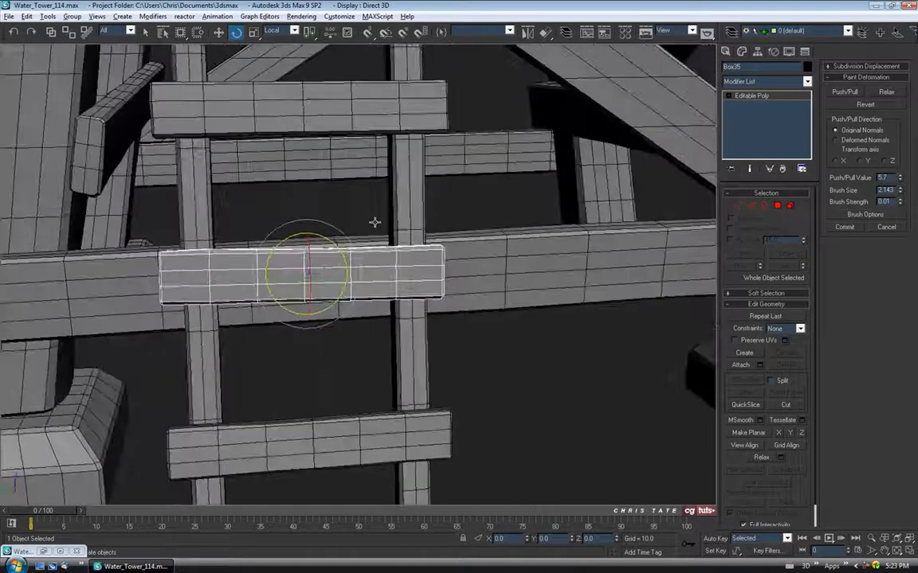
key("w")
mouse_move(338, 274)
left_mouse_down()
mouse_move(356, 273)
mouse_move(339, 272)
left_mouse_up()
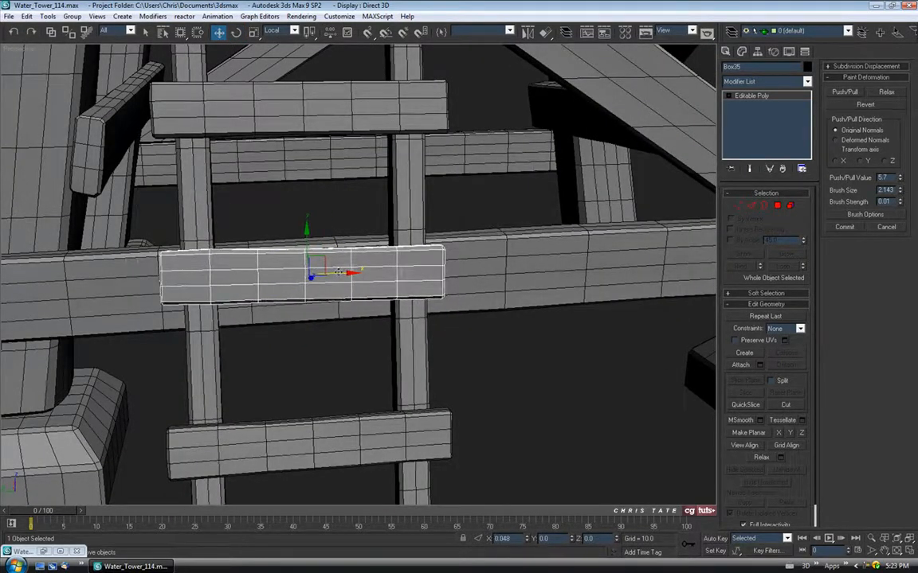
Step: Nudge the middle ladder rung slightly down the rails along its local Y axis
middle_click_drag(447, 341, 513, 375)
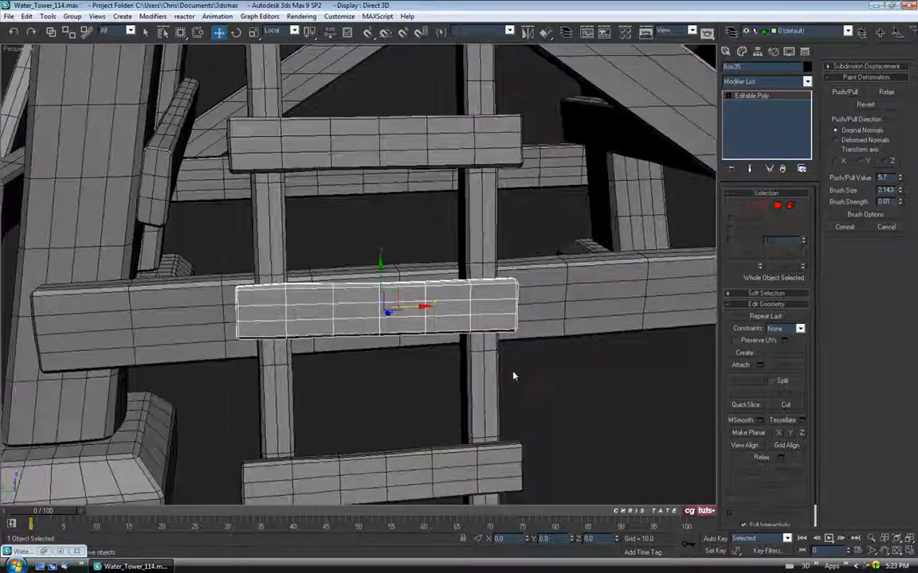
middle_click_drag(490, 195, 479, 280)
scroll(442, 268, "down", 5)
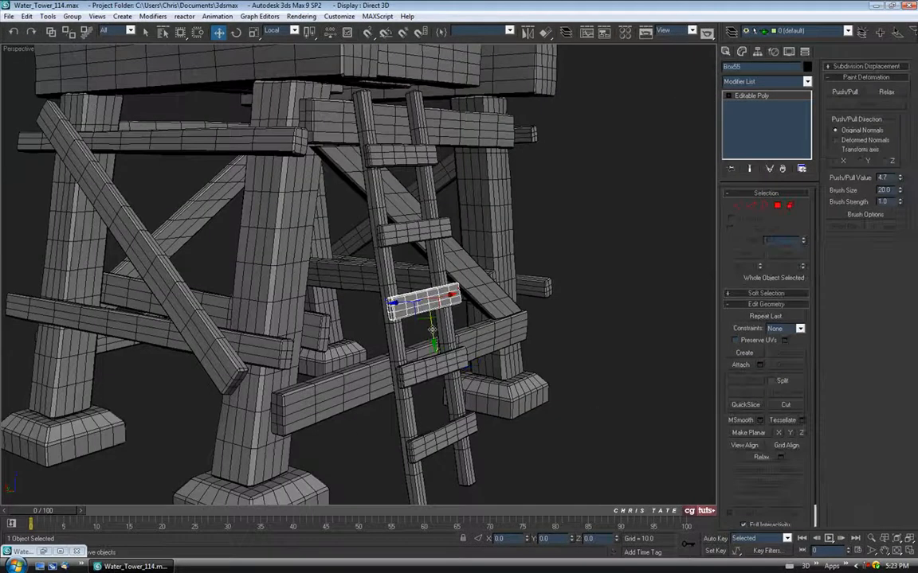
left_click_drag(431, 330, 432, 332)
Step: Slide the rung second from the top slightly sideways and tilt it a little to vary the ladder
middle_click_drag(432, 329, 438, 249, "alt")
left_click_drag(405, 313, 402, 314)
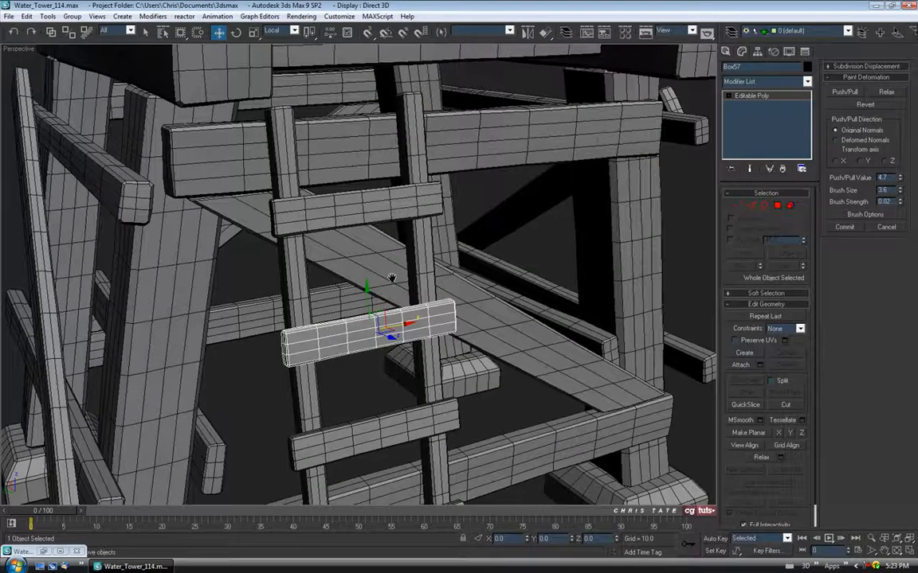
middle_click_drag(392, 278, 335, 200, "alt")
scroll(396, 269, "down", 3)
key("e")
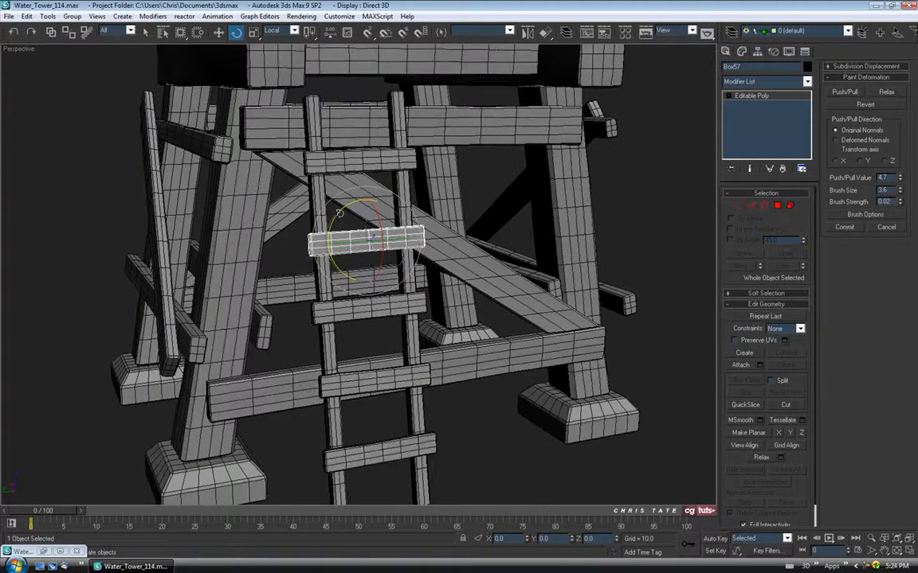
left_click_drag(340, 214, 340, 211)
left_click(288, 256)
Step: Examine the ladder and the tower base from several angles, with and without edged faces
middle_click_drag(288, 256, 350, 250, "alt")
left_click(358, 239)
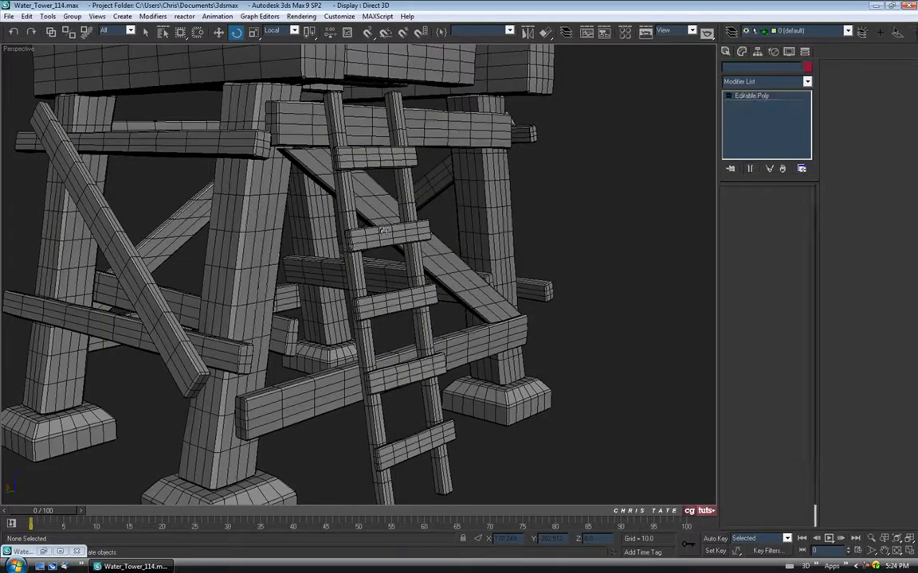
key("w")
middle_click_drag(345, 185, 309, 242, "alt")
middle_click_drag(341, 170, 329, 260, "alt")
scroll(256, 244, "down", 3)
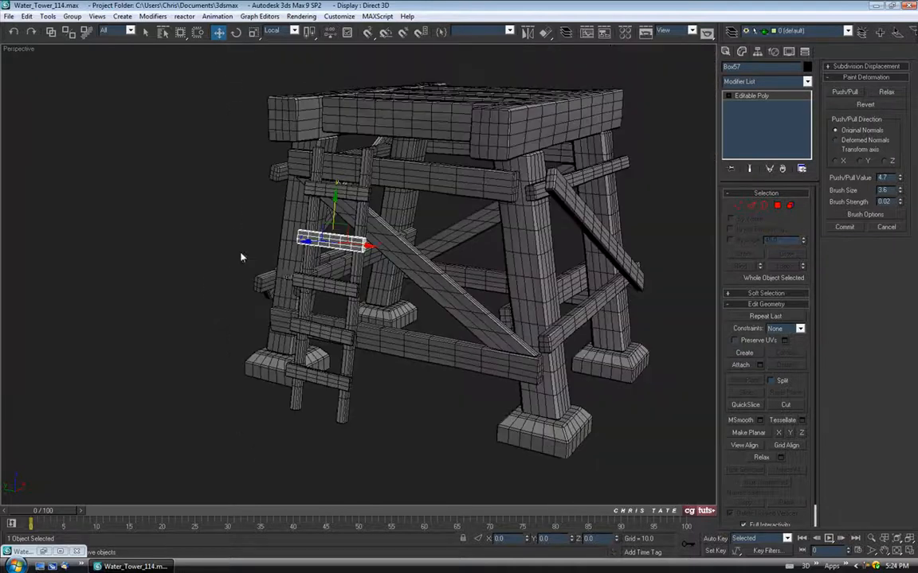
left_click(219, 233)
middle_click_drag(274, 273, 278, 239, "alt")
key("F4")
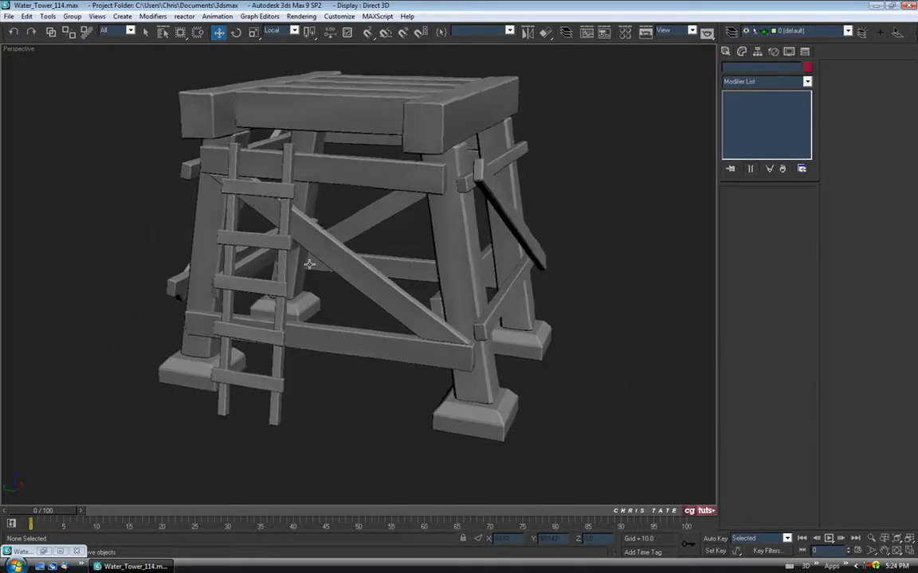
key("F4")
middle_click_drag(358, 271, 382, 284, "alt")
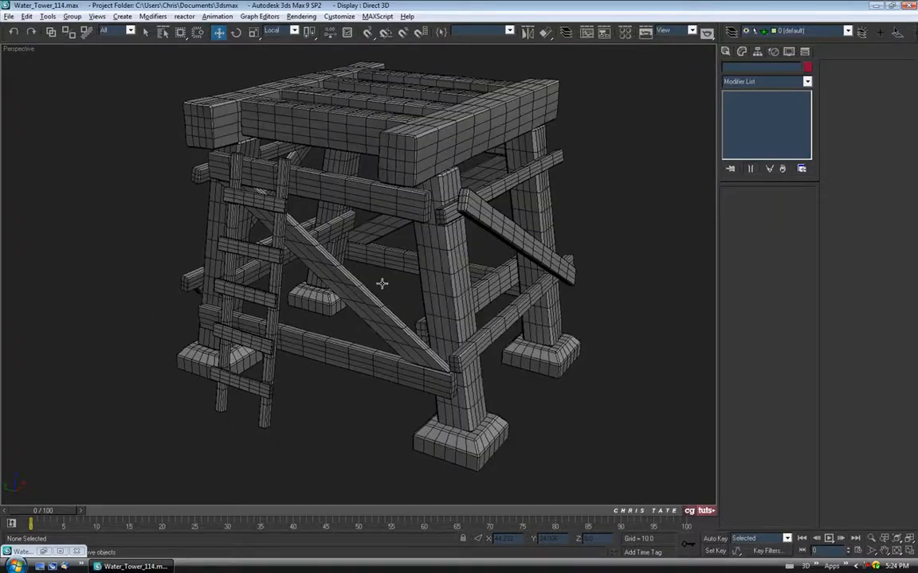
middle_click_drag(429, 236, 327, 238, "alt")
Step: Save the scene as the next incremental file, Water_Tower_115
left_click(8, 16)
left_click(25, 92)
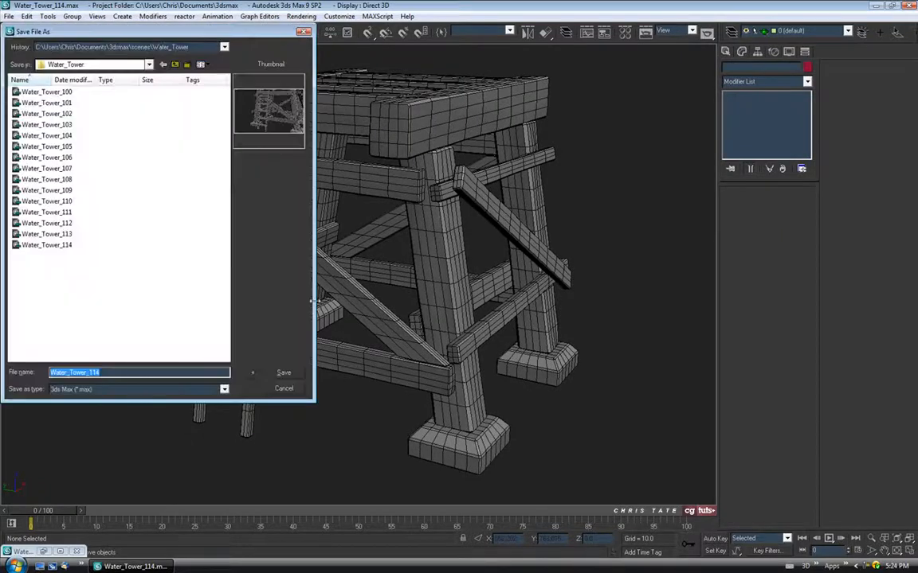
left_click(254, 375)
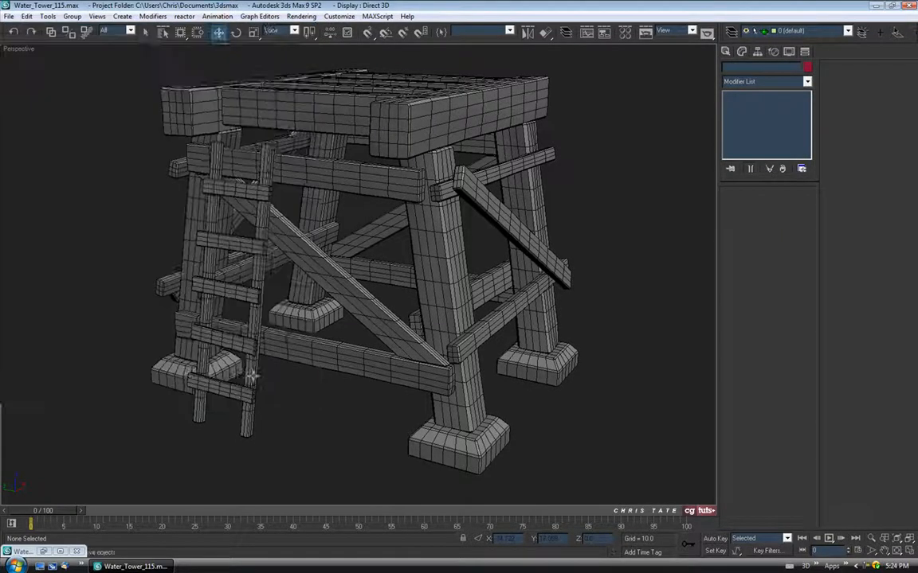
Step: Unhide the hidden platform planks on top of the tower base
middle_click_drag(510, 223, 539, 227, "alt")
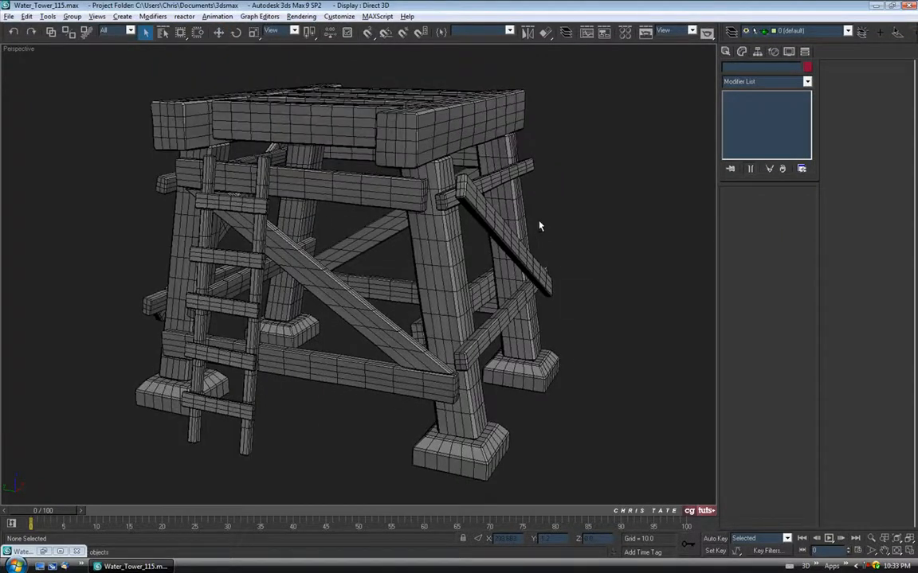
right_click(586, 194)
left_click(595, 151)
middle_click_drag(409, 140, 497, 213, "alt")
Step: Bring up the Water_Tower_Reference_Sheet.jpg image and shrink and place its window to show the platform planks beside the model
left_click(44, 551)
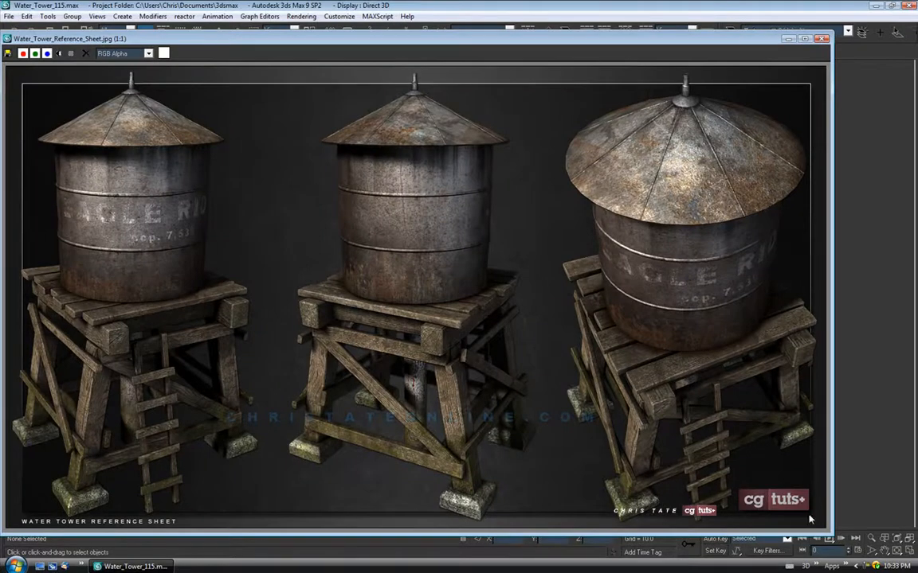
left_click_drag(831, 532, 334, 355)
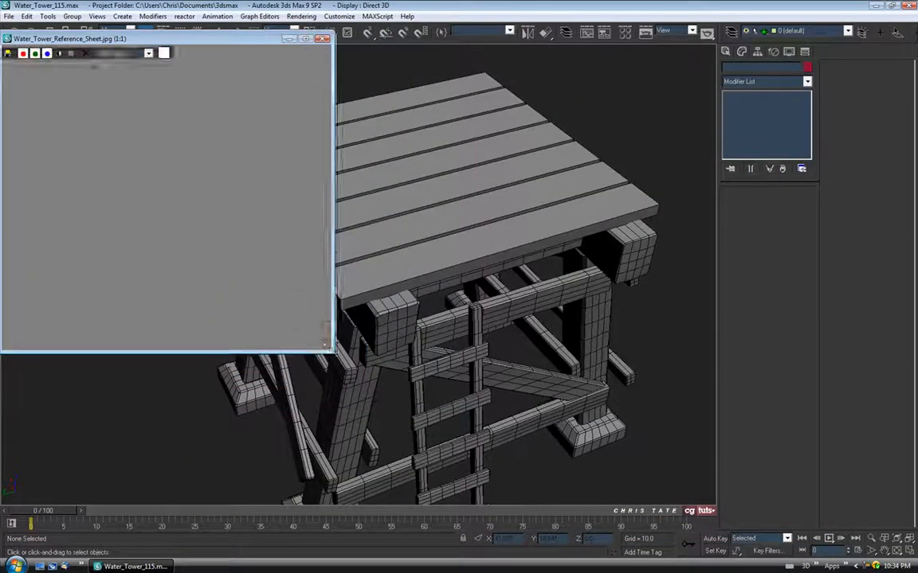
middle_click_drag(310, 246, 145, 230)
middle_click_drag(268, 234, 26, 190)
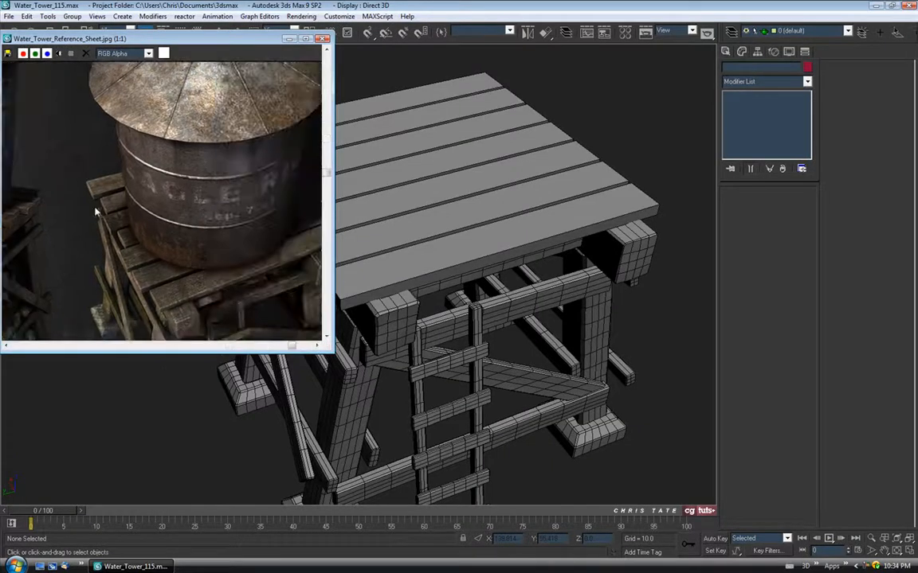
middle_click_drag(97, 211, 65, 190)
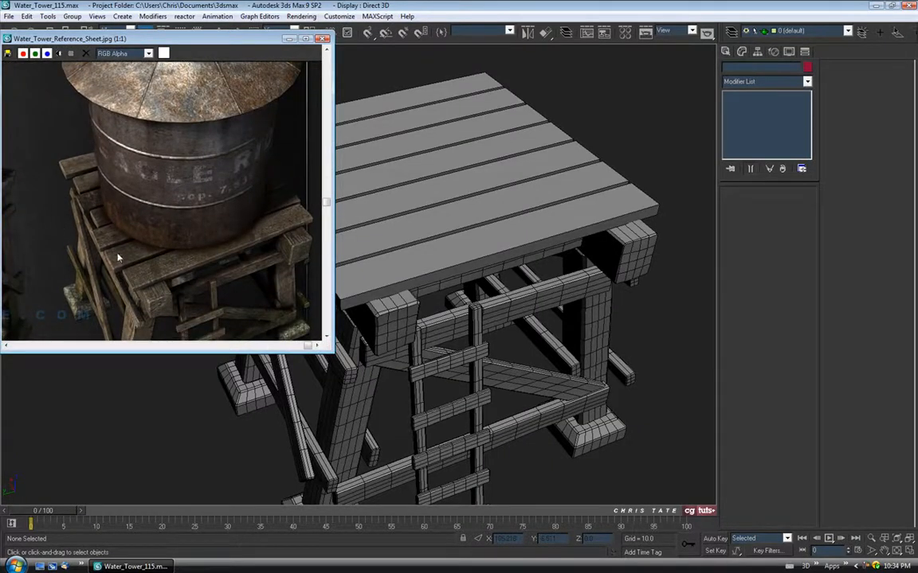
left_click_drag(255, 40, 188, 38)
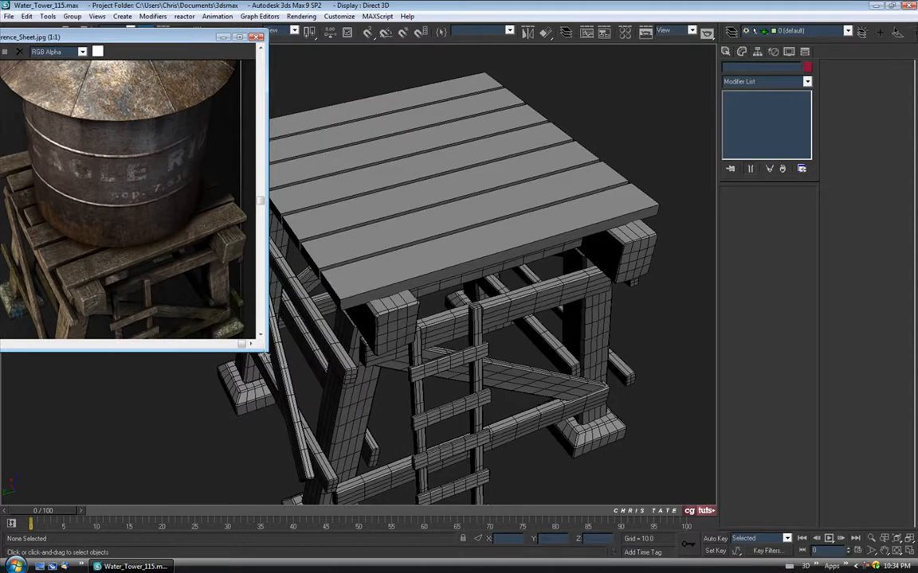
left_click_drag(265, 348, 244, 329)
middle_click_drag(151, 247, 133, 230)
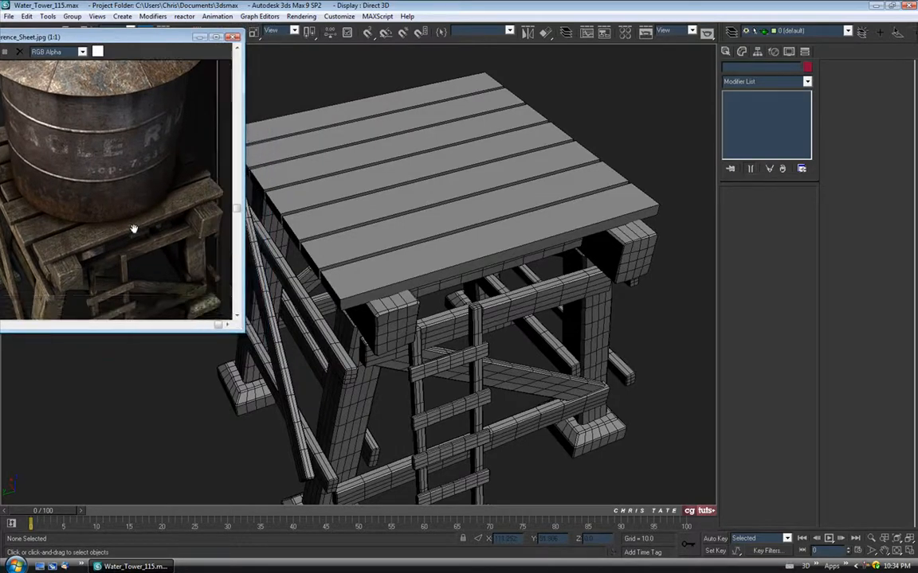
Step: Convert the front platform plank above the ladder to an Editable Poly
middle_click_drag(420, 327, 466, 233)
left_click(468, 223)
middle_click_drag(522, 340, 495, 294)
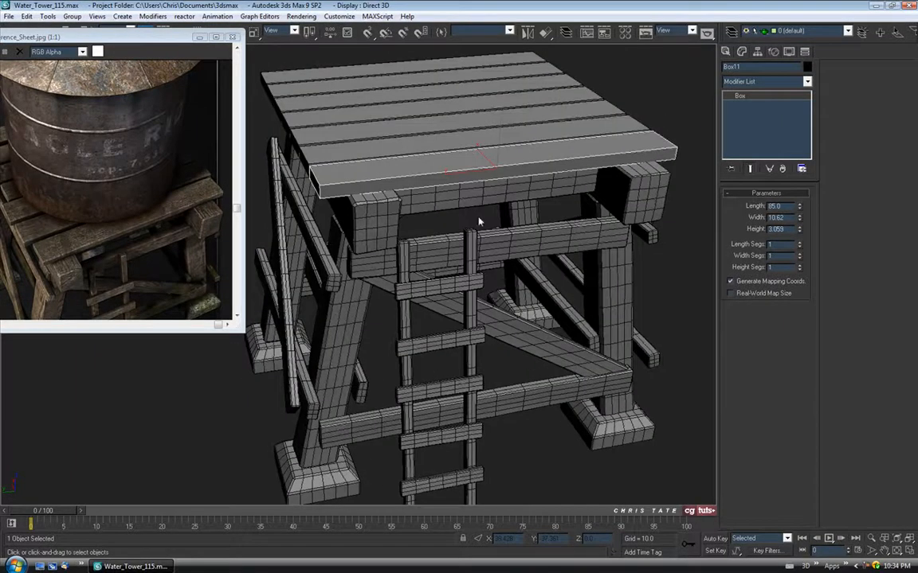
right_click(460, 175)
left_click(522, 256)
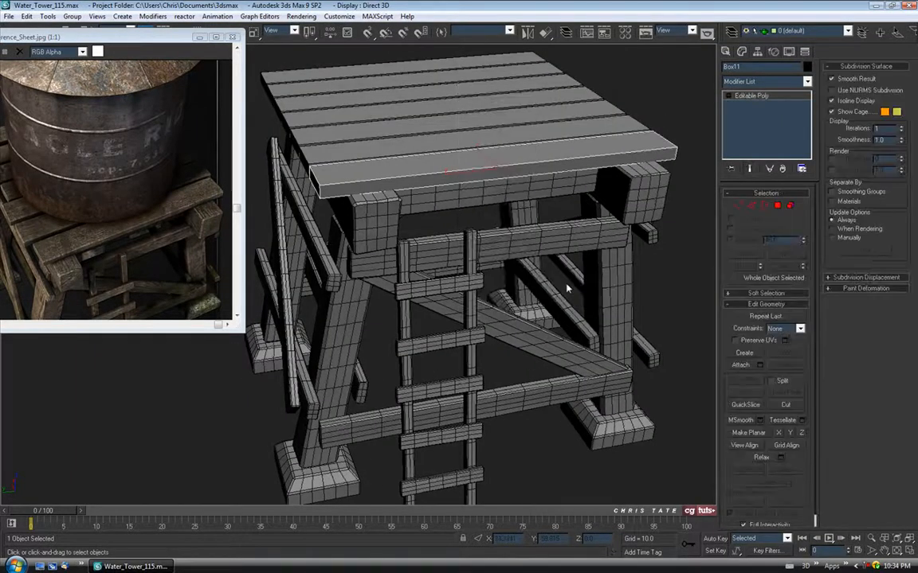
Step: Shorten the front plank by moving its four end vertices on the near corner slightly inward
left_click(736, 207)
middle_click_drag(509, 191, 481, 199, "alt")
left_click_drag(342, 146, 394, 216)
left_click_drag(179, 50, 186, 68)
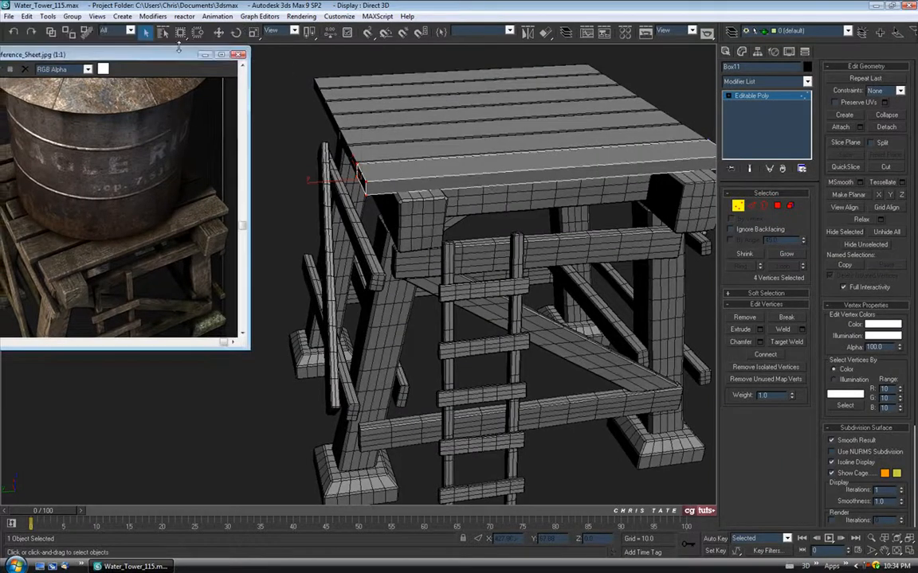
key("w")
left_click_drag(326, 180, 341, 179)
middle_click_drag(476, 217, 502, 209, "alt")
left_click(752, 207)
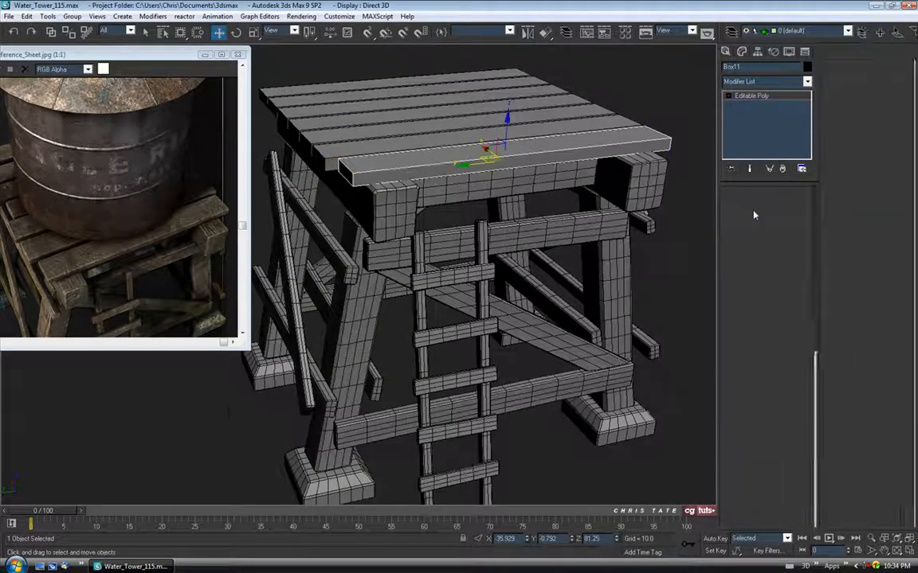
Step: Chamfer the front plank's four long edges by 0.34
middle_click_drag(508, 147, 501, 188, "alt")
left_click_drag(501, 188, 499, 343)
middle_click_drag(440, 258, 467, 259, "alt")
scroll(467, 259, "up", 5)
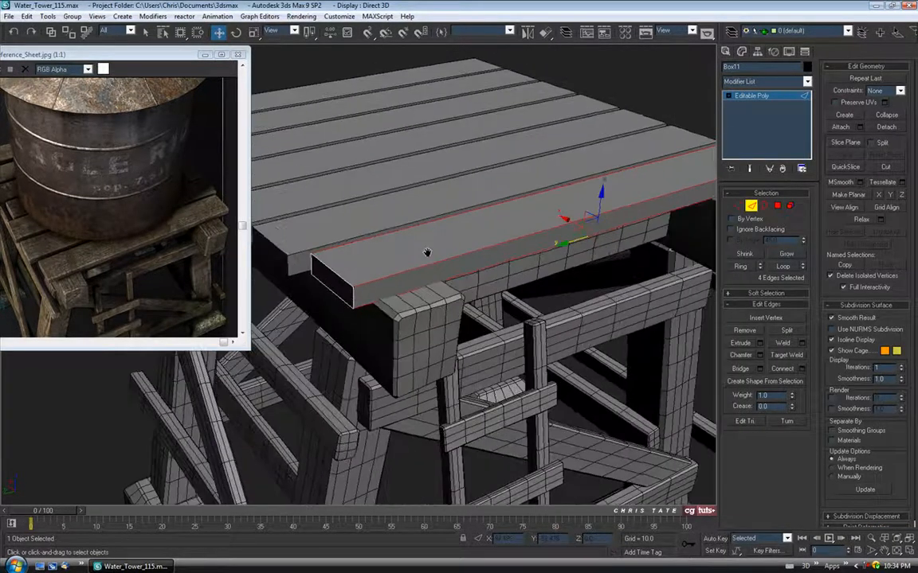
middle_click_drag(417, 168, 315, 194)
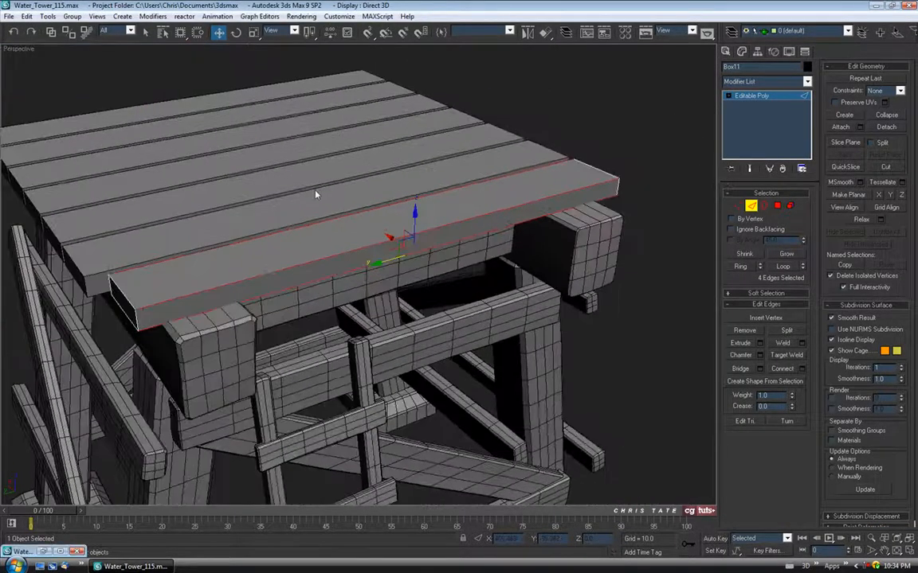
left_click(759, 355)
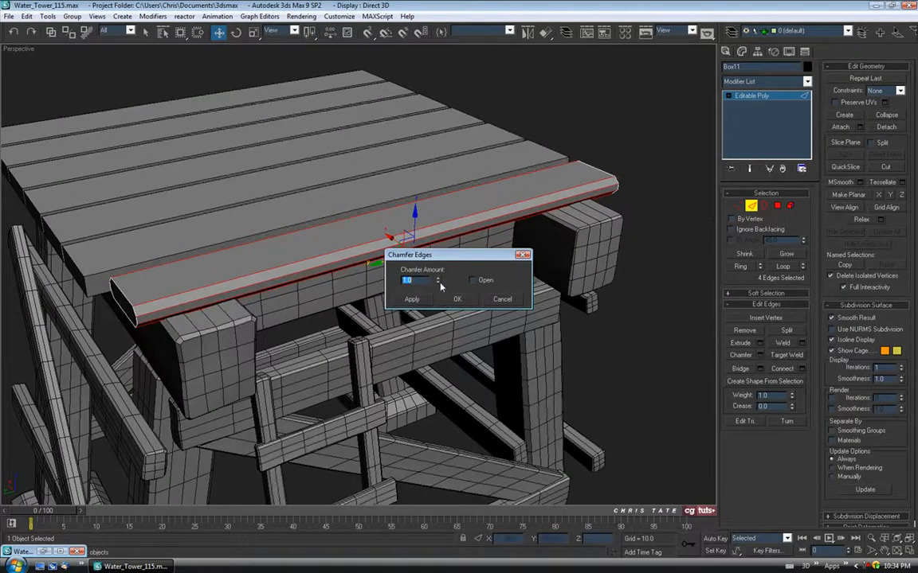
left_click_drag(438, 282, 441, 317)
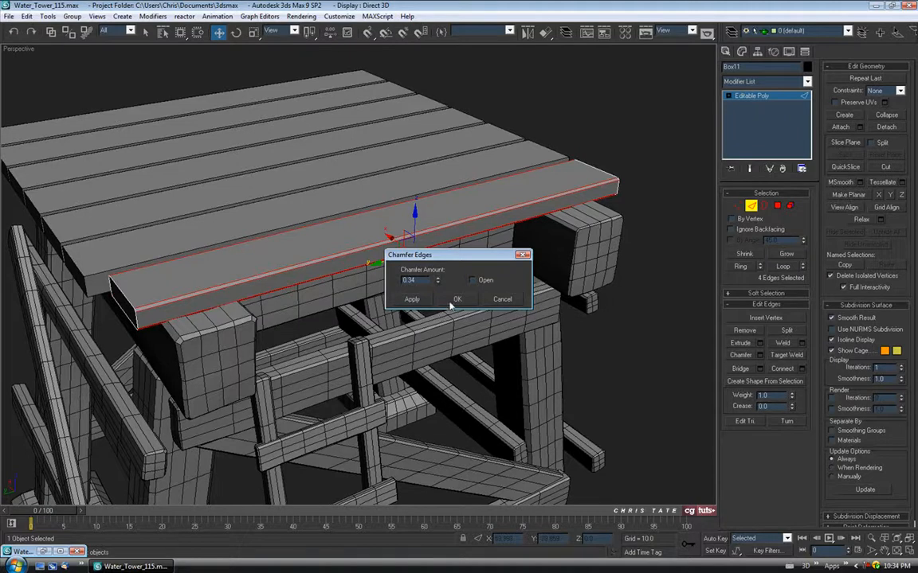
left_click(457, 300)
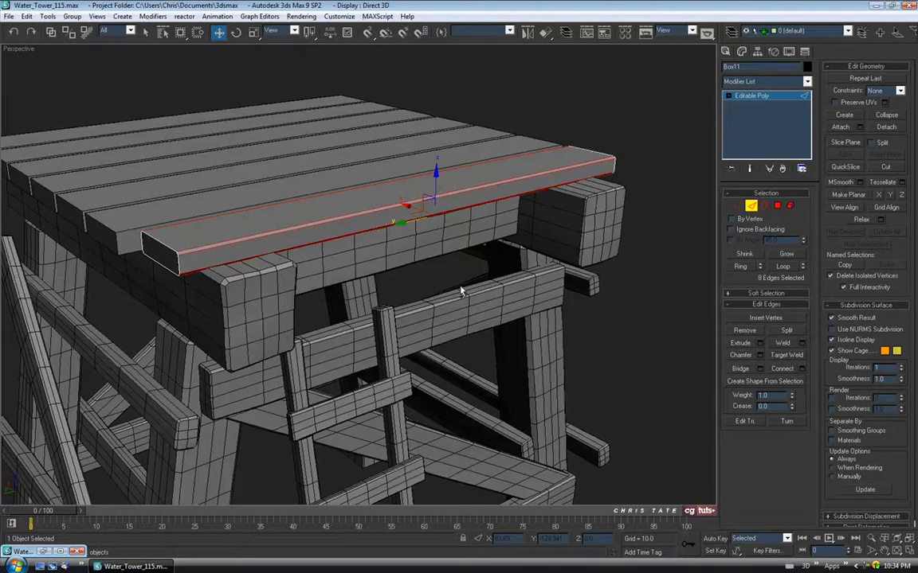
Step: Invert the edge selection and chamfer the edges around both ends of the plank by 0.17
key("ctrl+i")
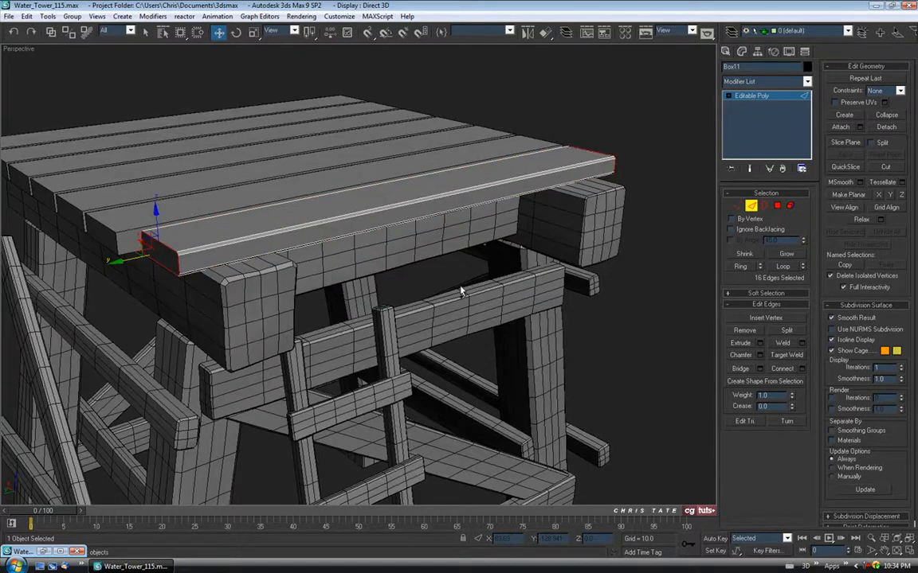
left_click(761, 356)
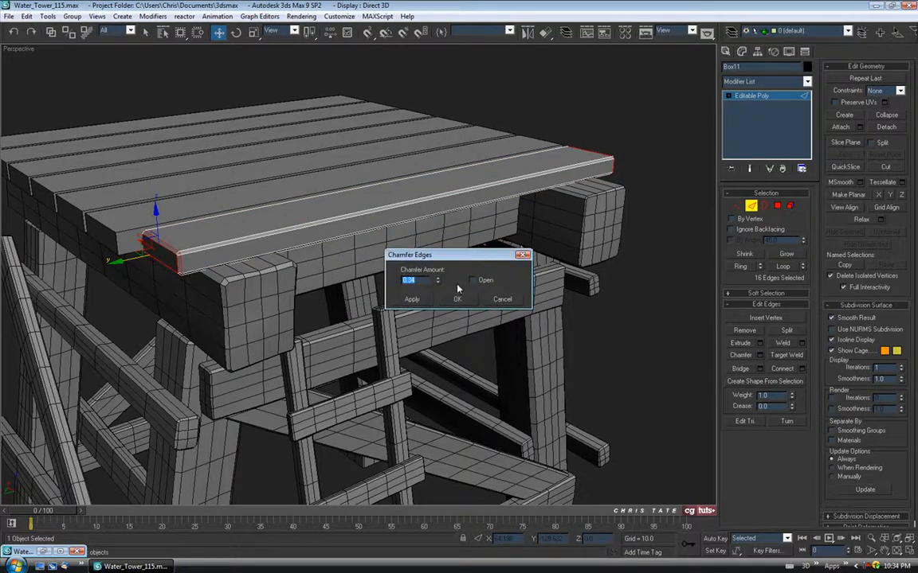
left_click_drag(437, 283, 436, 291)
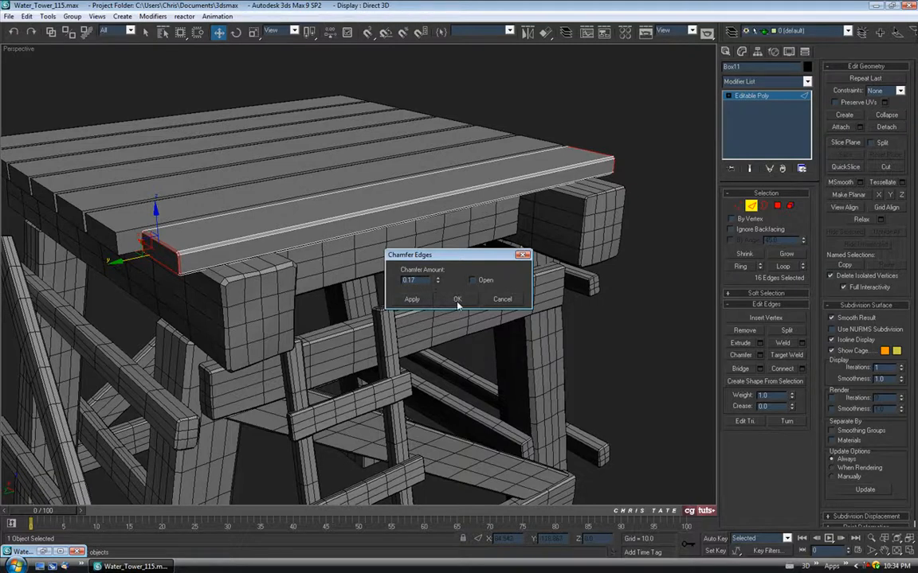
left_click(458, 303)
Step: Connect the plank's lengthwise edges with 10 segments to divide it evenly along its length
middle_click_drag(384, 169, 350, 182, "alt")
left_click_drag(350, 181, 438, 330)
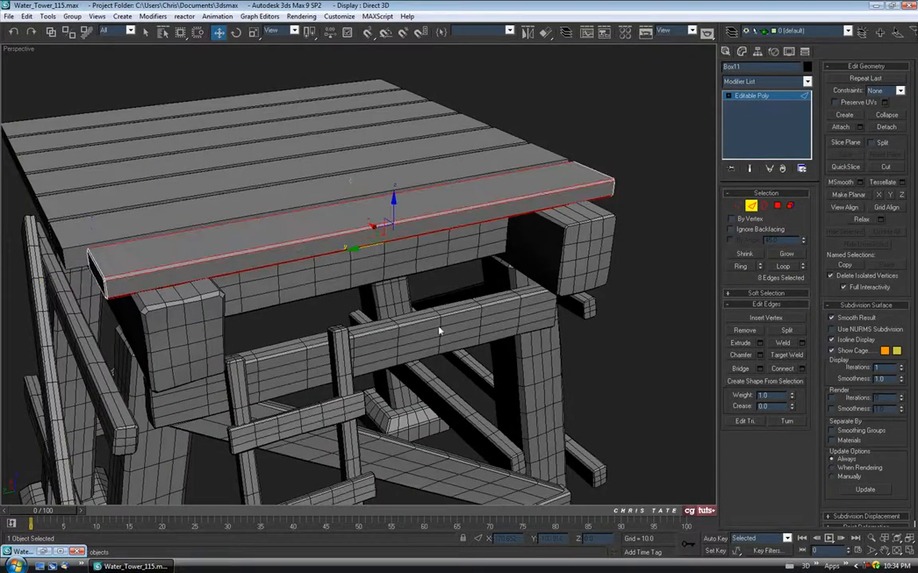
left_click(801, 369)
left_click_drag(454, 249, 332, 28)
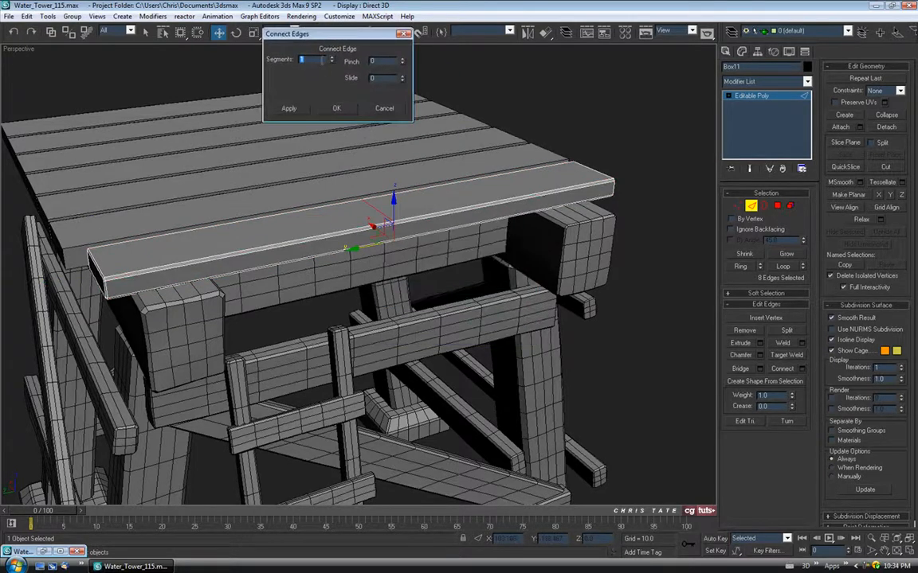
type("15")
type("9")
left_click(333, 58)
middle_click_drag(381, 167, 352, 199, "alt")
left_click(342, 107)
Step: Connect the crosswise edges on the plank's upper and lower faces with 3 lengthwise segments
left_click_drag(428, 210, 429, 212)
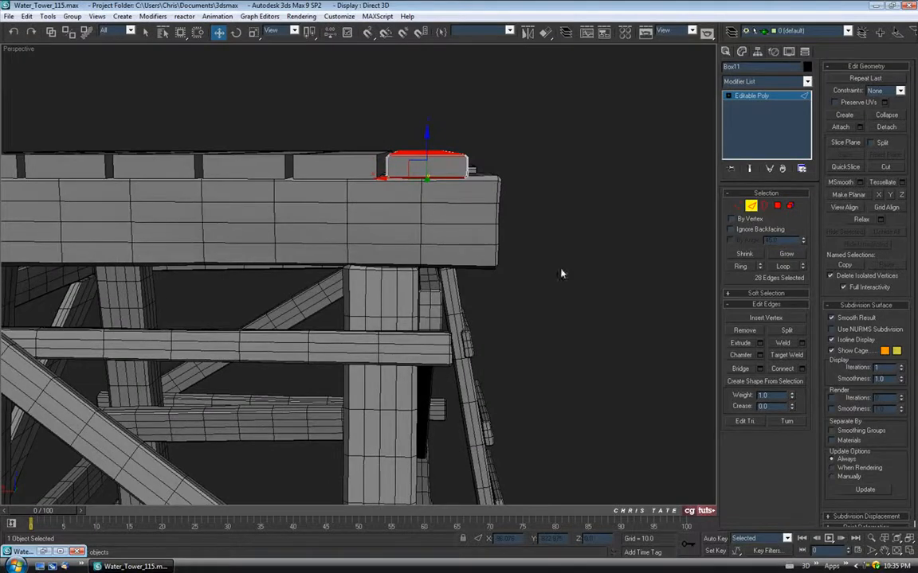
left_click(801, 369)
middle_click_drag(501, 255, 348, 74, "alt")
right_click(332, 62)
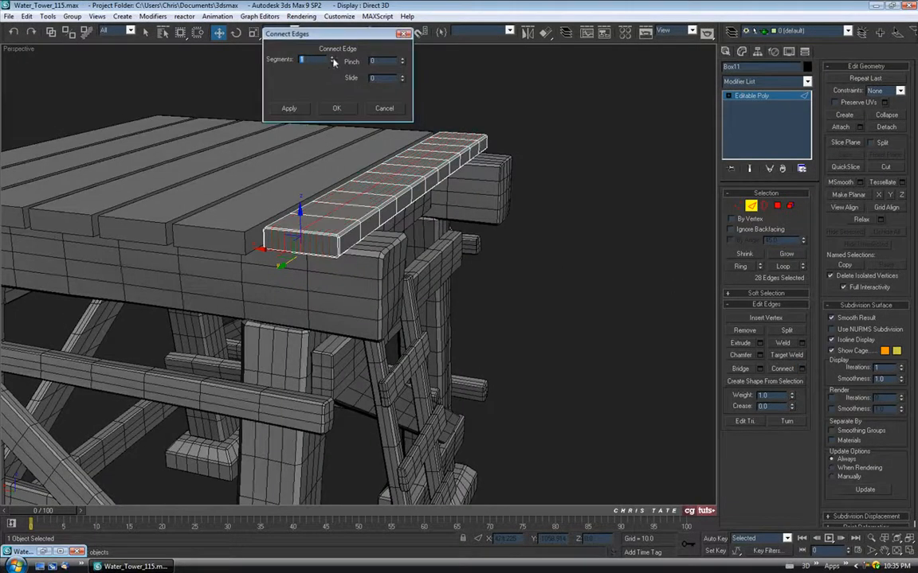
left_click(333, 59)
middle_click_drag(371, 184, 346, 201, "alt")
left_click(335, 109)
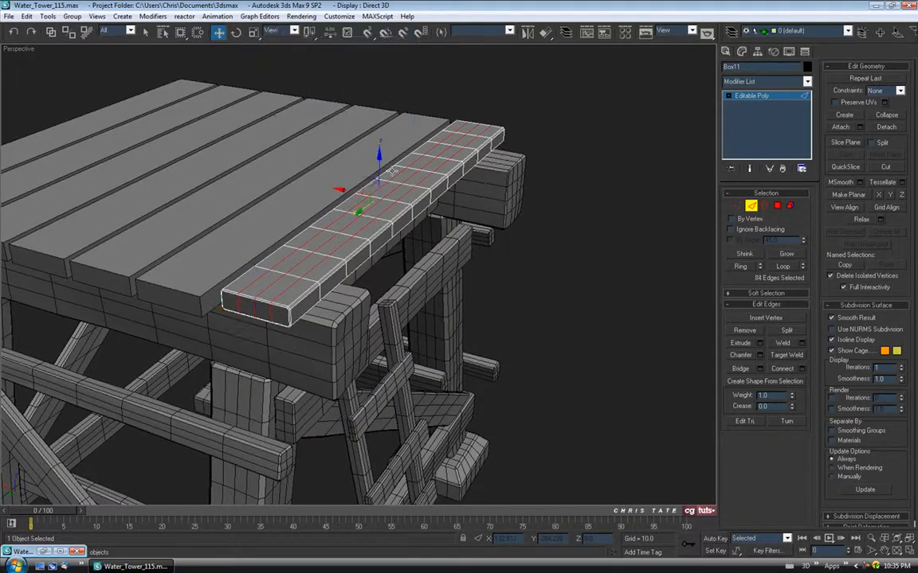
Step: In the Front view, connect the plank's vertical edges with 1 segment and return to the perspective view at object level
key("alt+w")
key("alt+w")
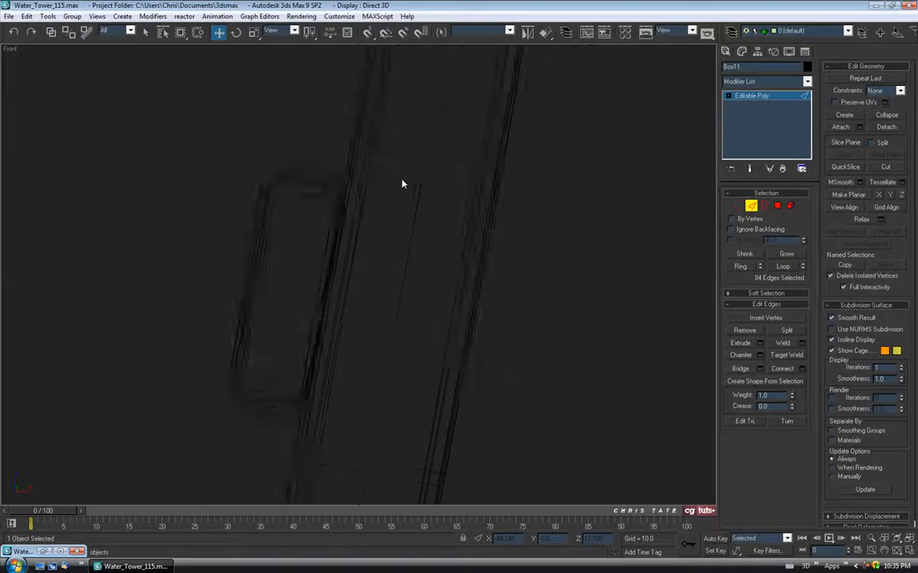
scroll(455, 178, "down", 3)
scroll(396, 187, "down", 2)
middle_click_drag(461, 162, 422, 209)
key("z")
scroll(406, 201, "down", 3)
left_click_drag(178, 277, 636, 284)
left_click(802, 370)
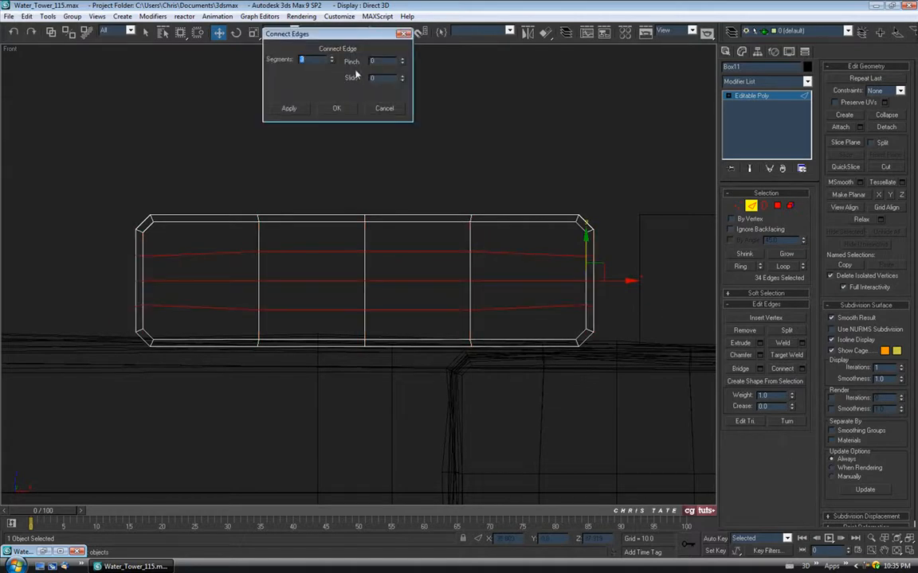
left_click(333, 63)
left_click(333, 63)
left_click(337, 109)
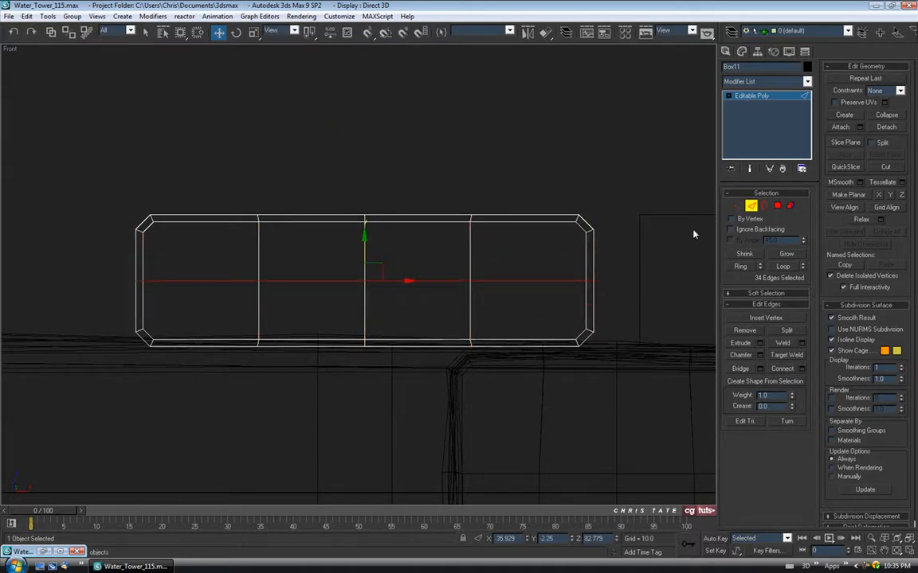
left_click(752, 207)
key("alt+w")
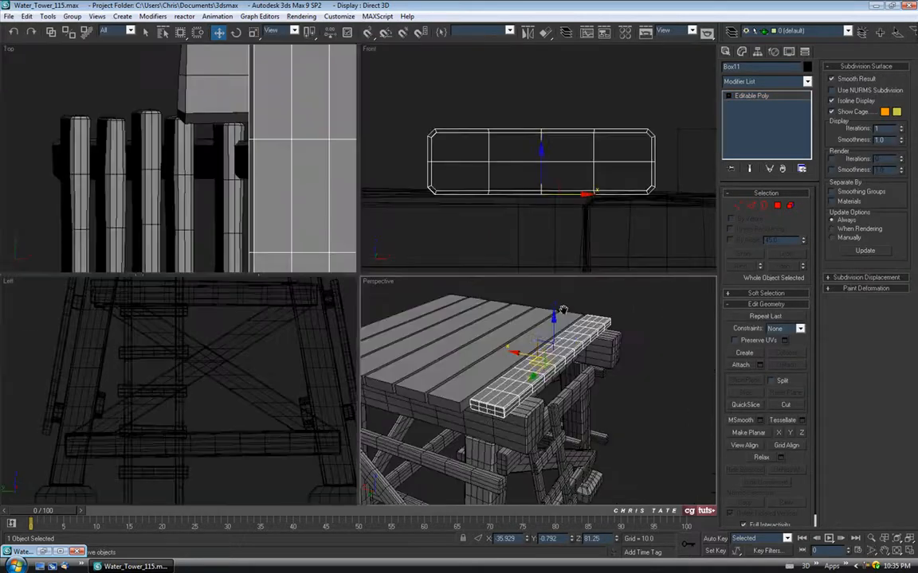
key("alt+w")
Step: Start Paint Deformation Push/Pull on the plank with a value of 4.9, brush size 6.572 and strength 0.03
middle_click_drag(476, 263, 539, 276, "alt")
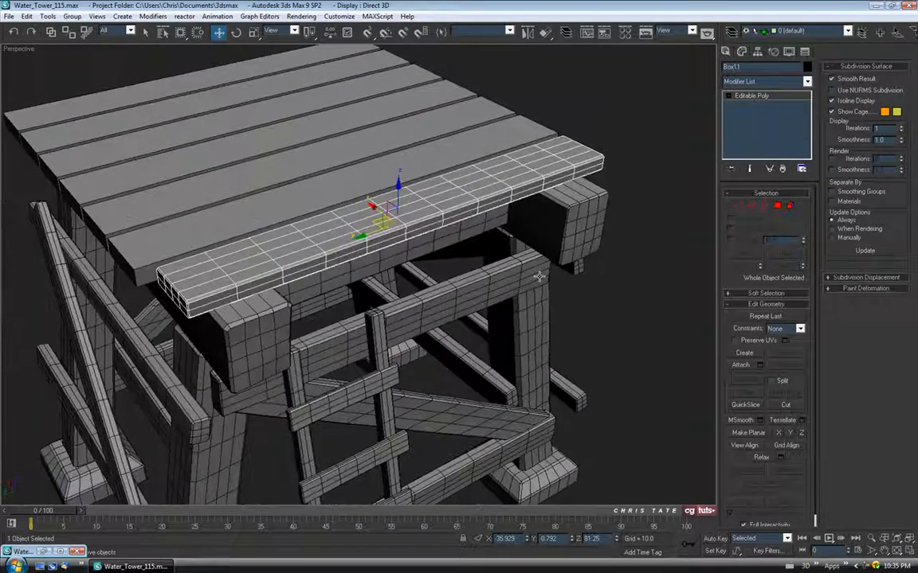
left_click(860, 288)
left_click(846, 304)
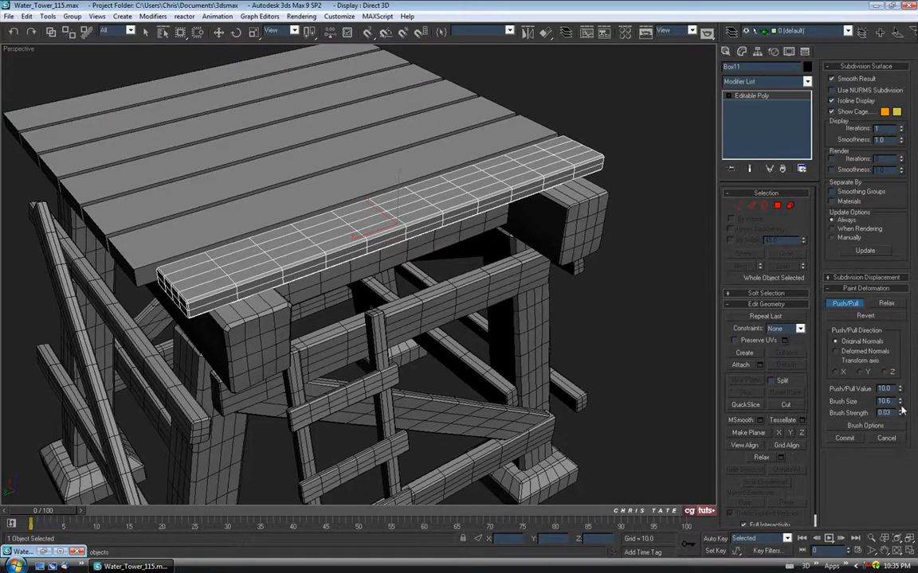
middle_click_drag(345, 281, 356, 250, "alt")
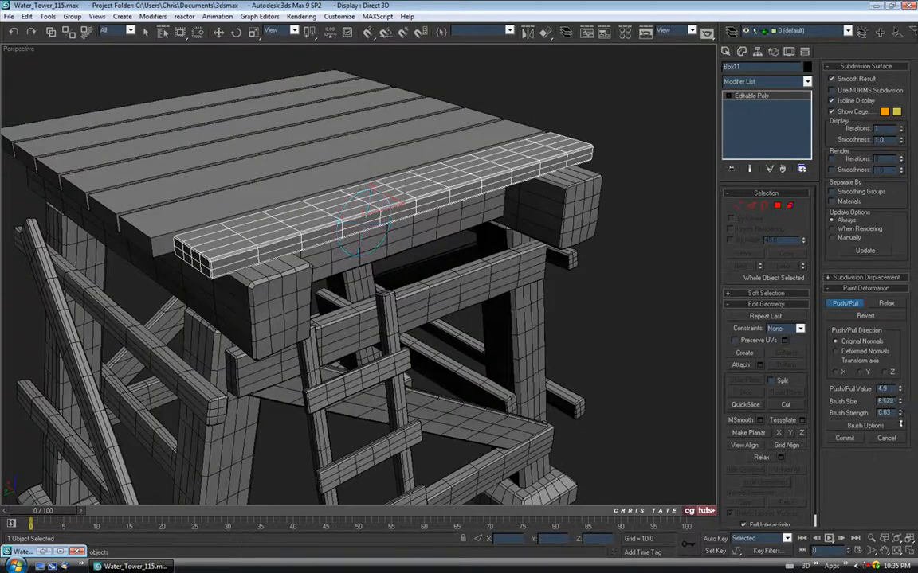
Step: Paint subtle Push/Pull deformation along the plank's upper face, long sides and near end for a worn wood look
mouse_move(404, 205)
middle_mouse_down("alt")
mouse_move(360, 168)
mouse_move(191, 266)
middle_mouse_up("alt")
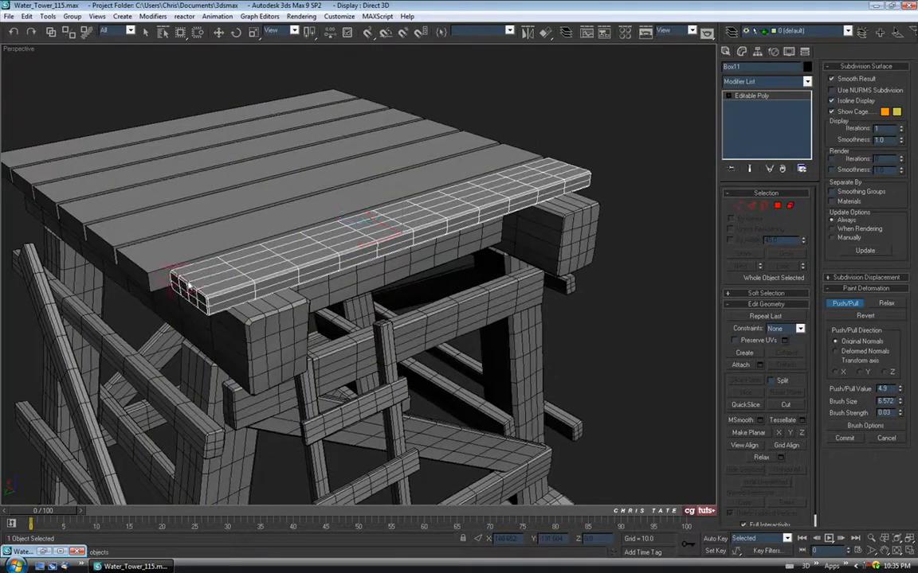
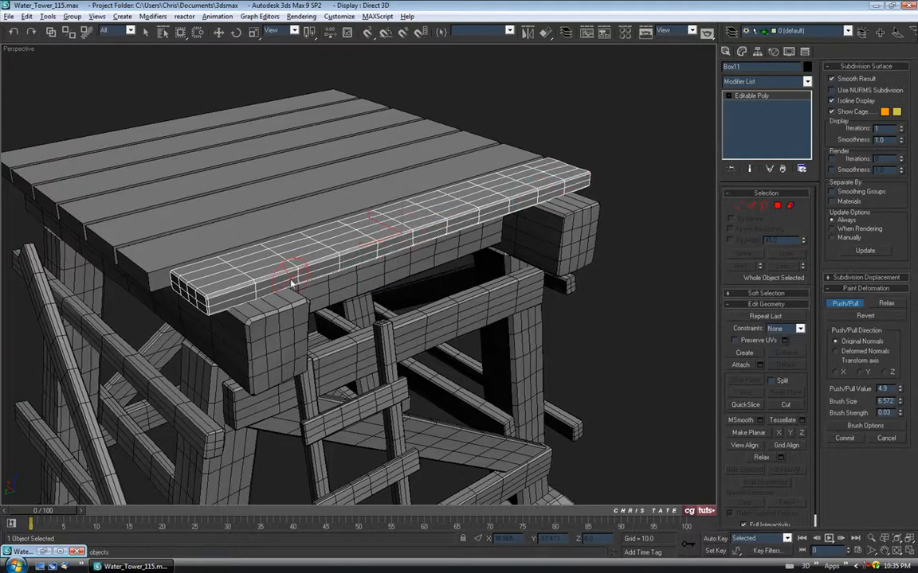
middle_click_drag(231, 299, 360, 287, "alt")
middle_click_drag(451, 223, 393, 262, "alt")
scroll(361, 255, "up", 3)
middle_click_drag(320, 229, 348, 257, "alt")
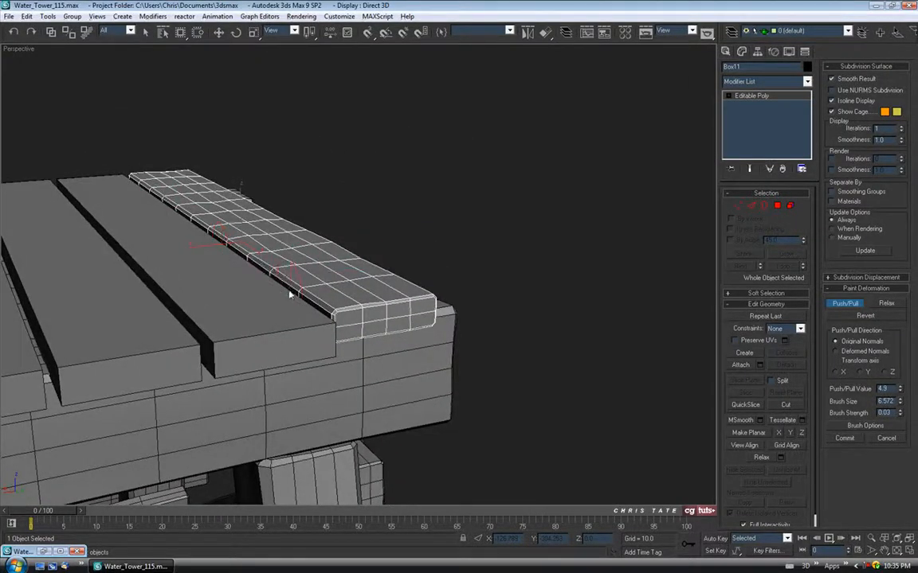
mouse_move(364, 323)
middle_mouse_down("alt")
mouse_move(400, 322)
mouse_move(319, 313)
mouse_move(332, 305)
middle_mouse_up("alt")
Step: Isolate the front plank and reactivate the Push/Pull brush
key("alt+q")
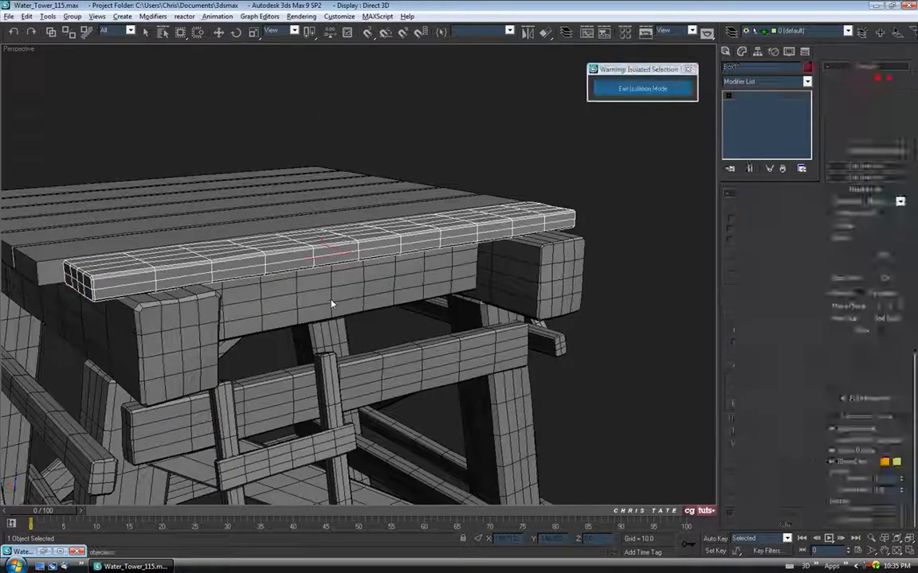
key("w")
left_click(843, 303)
Step: Paint Push/Pull strokes along the underside and lower edges of the isolated plank
mouse_move(509, 287)
middle_mouse_down("alt")
mouse_move(442, 290)
mouse_move(524, 262)
mouse_move(170, 275)
middle_mouse_up("alt")
mouse_move(179, 247)
left_mouse_down()
mouse_move(193, 250)
mouse_move(170, 238)
mouse_move(252, 265)
left_mouse_up()
mouse_move(195, 249)
middle_mouse_down("alt")
mouse_move(297, 272)
mouse_move(308, 266)
mouse_move(207, 346)
middle_mouse_up("alt")
left_click_drag(207, 347, 197, 369)
mouse_move(267, 323)
left_mouse_down()
mouse_move(292, 324)
mouse_move(252, 328)
left_mouse_up()
left_click_drag(345, 288, 415, 244)
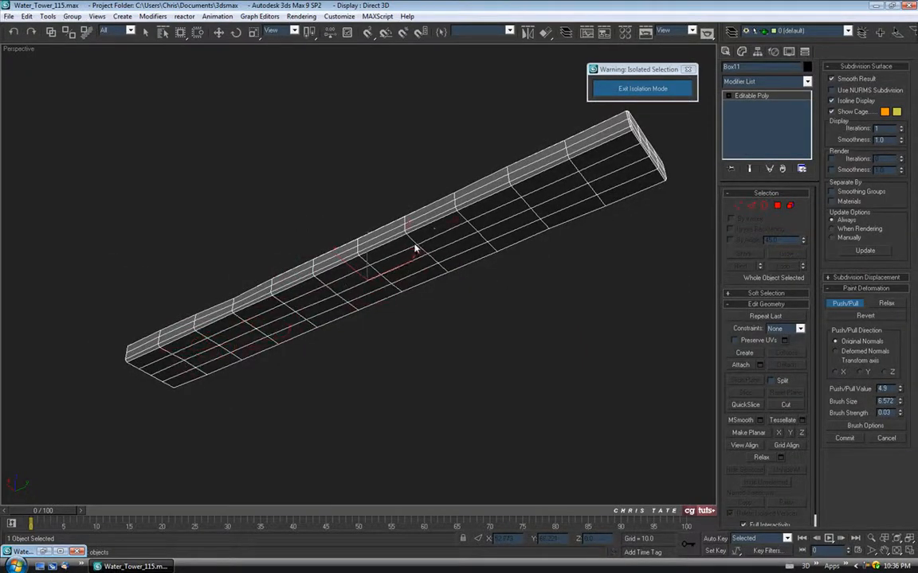
left_click_drag(479, 229, 516, 207)
middle_click_drag(527, 199, 413, 280)
left_click_drag(512, 240, 485, 272)
Step: Deform the plank's far end and opposite long side with Push/Pull strokes
middle_click_drag(473, 266, 412, 290, "alt")
scroll(412, 291, "up", 5)
scroll(381, 227, "down", 4)
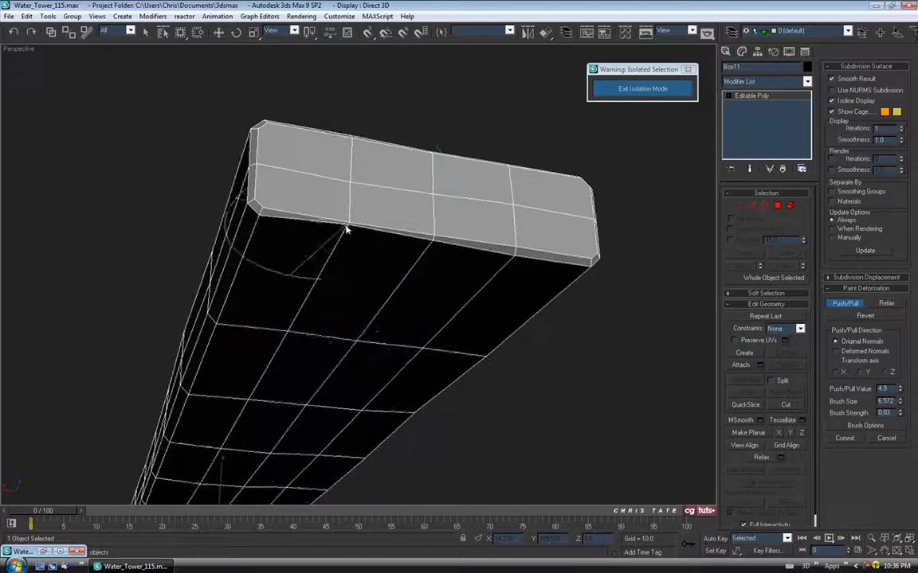
scroll(354, 271, "down", 8)
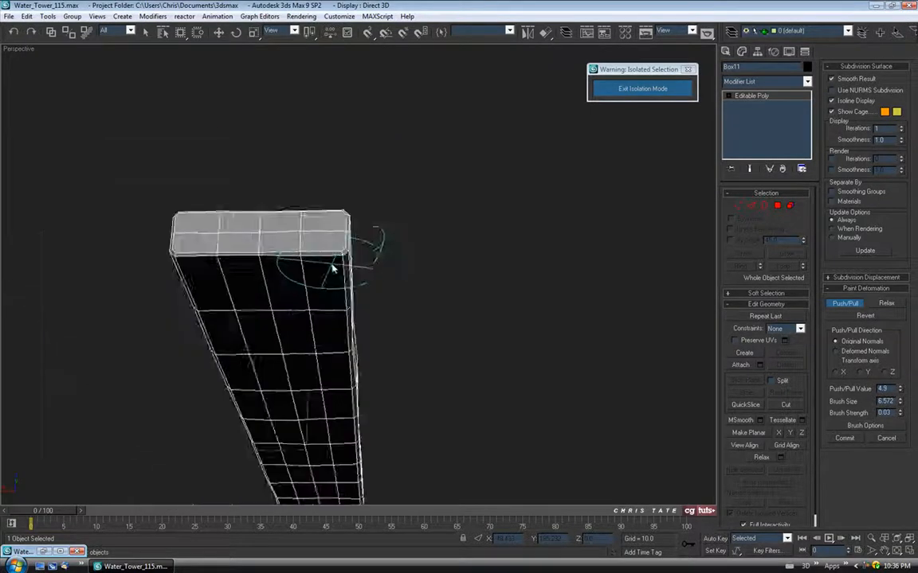
middle_click_drag(355, 227, 287, 205, "alt")
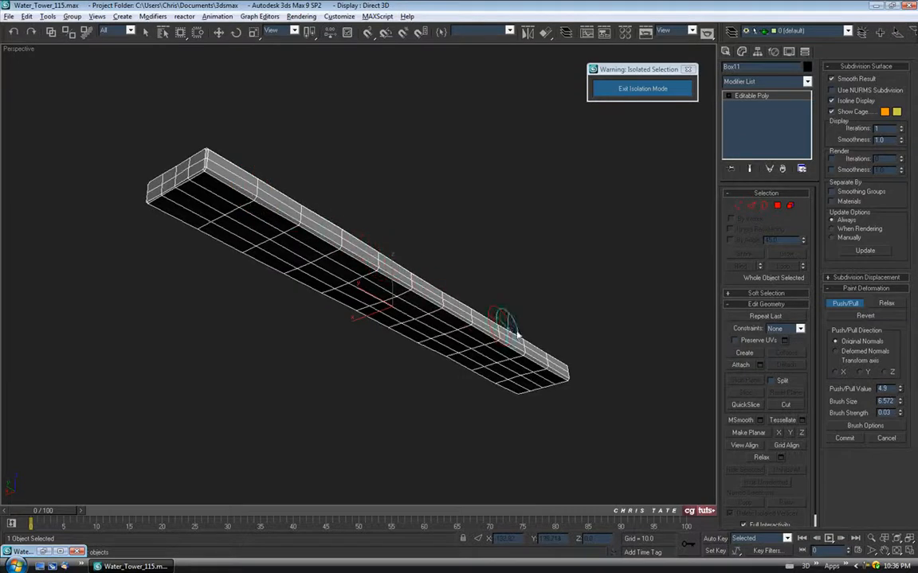
middle_click_drag(426, 292, 360, 277, "alt")
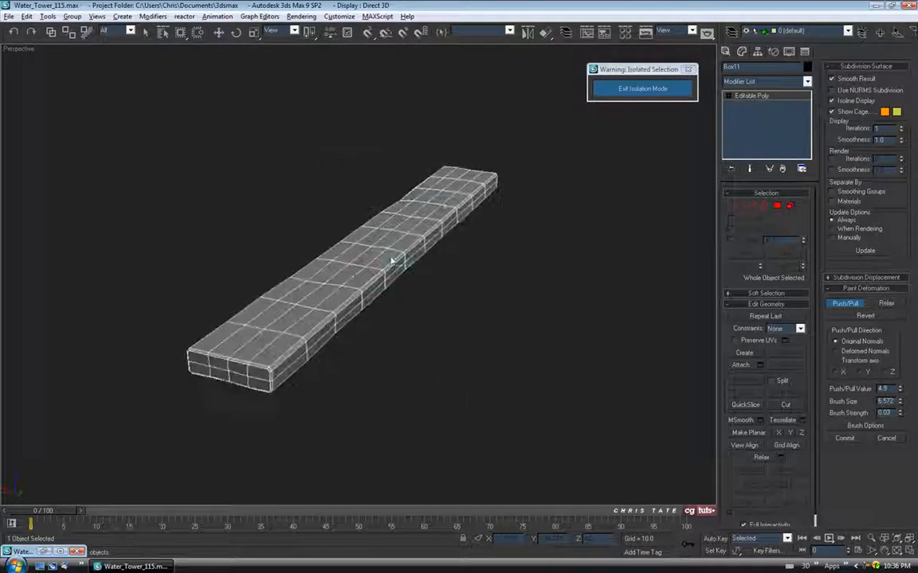
Step: Lower the brush strength to 0.01 and paint finer Push/Pull irregularities over the plank's upper face, sides and underside
middle_click_drag(467, 198, 430, 308, "alt")
middle_click_drag(323, 351, 318, 239, "alt")
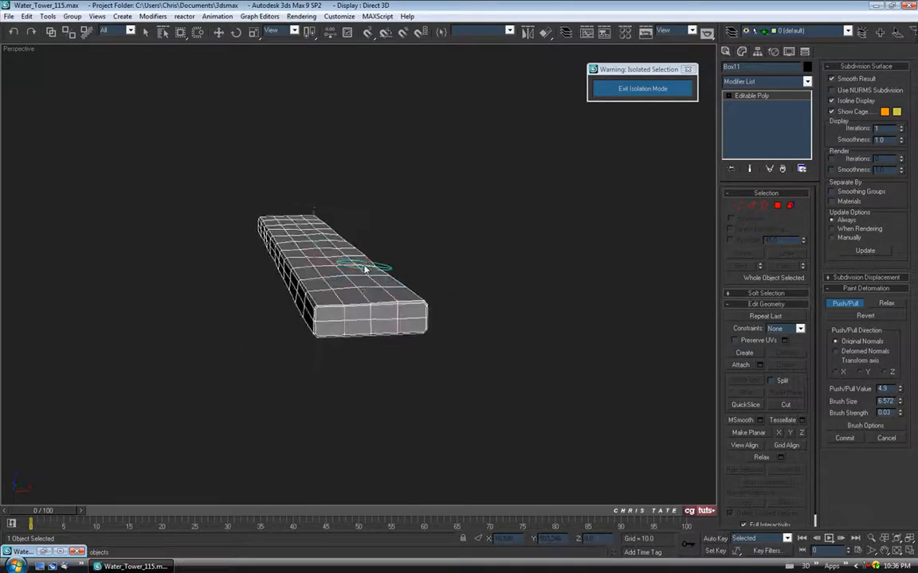
middle_click_drag(373, 272, 297, 231, "alt")
mouse_move(239, 229)
middle_mouse_down("alt")
mouse_move(348, 254)
mouse_move(328, 283)
mouse_move(379, 261)
middle_mouse_up("alt")
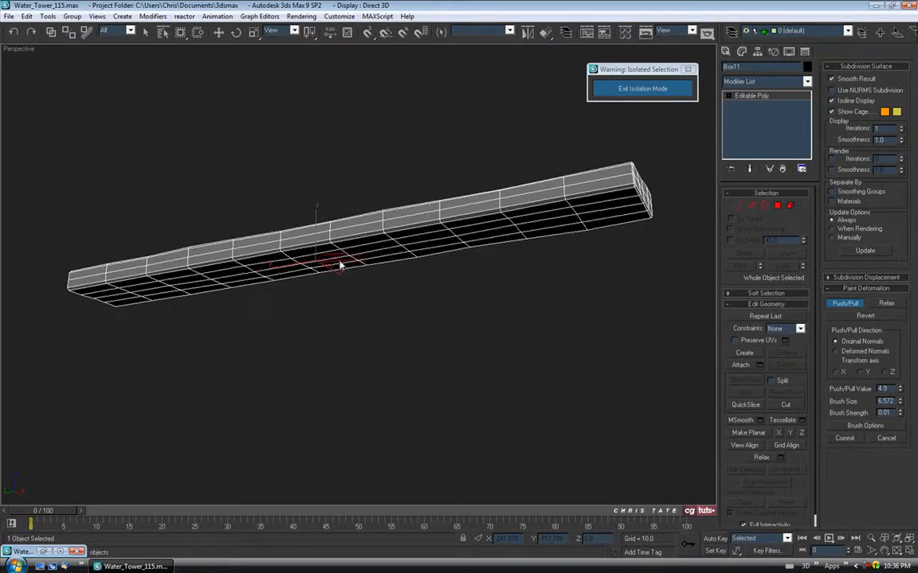
mouse_move(164, 287)
middle_mouse_down("alt")
mouse_move(176, 273)
mouse_move(154, 303)
mouse_move(463, 289)
mouse_move(469, 304)
middle_mouse_up("alt")
mouse_move(545, 335)
left_mouse_down()
mouse_move(552, 341)
mouse_move(482, 312)
left_mouse_up()
left_click_drag(435, 287, 458, 297)
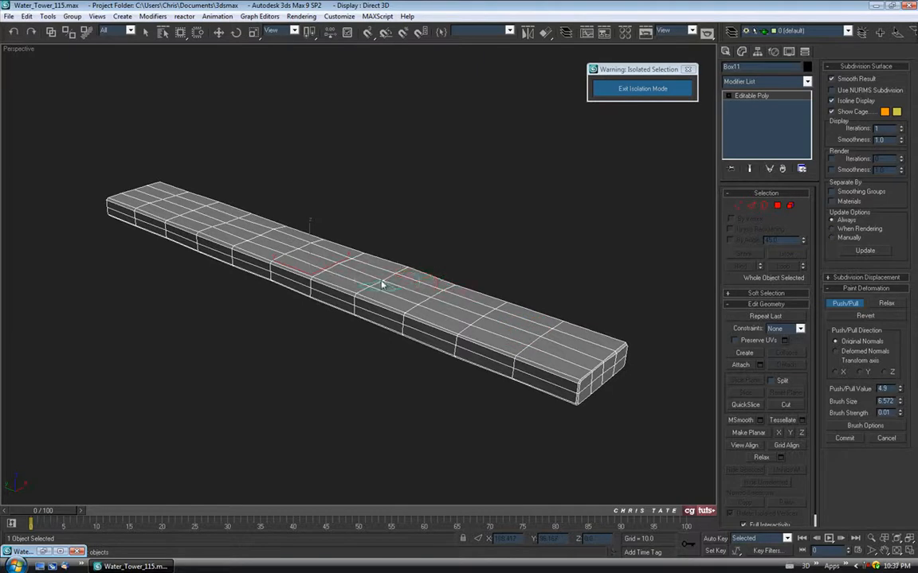
mouse_move(434, 299)
middle_mouse_down("alt")
mouse_move(371, 262)
mouse_move(560, 166)
middle_mouse_up("alt")
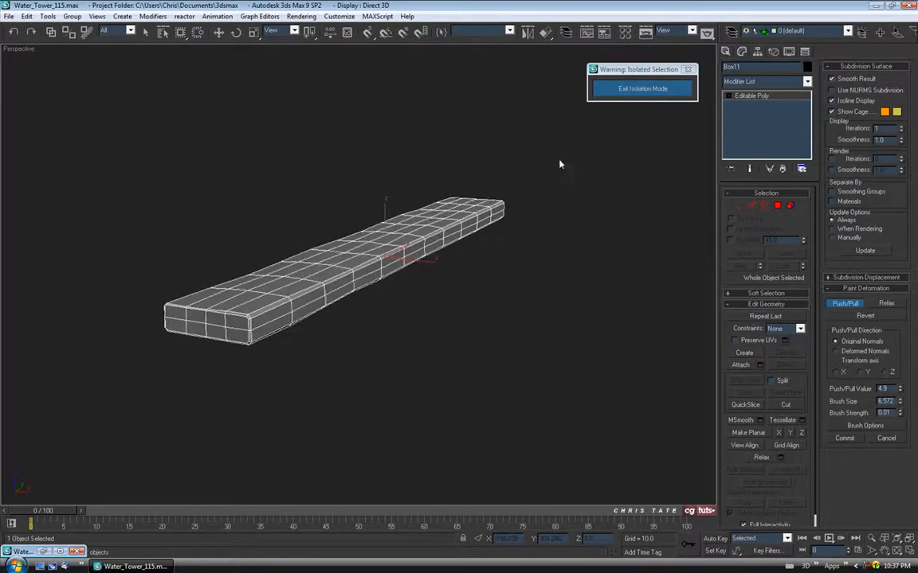
Step: Exit isolation mode, turn off the Push/Pull brush and deselect the plank to check it against the platform
left_click(603, 94)
middle_click_drag(545, 204, 483, 227, "alt")
left_click(835, 305)
left_click(609, 258)
middle_click_drag(610, 258, 469, 243, "alt")
key("F4")
key("F4")
Step: Raise the deformed front plank slightly so it sits on top of the support beams
scroll(370, 244, "up", 6)
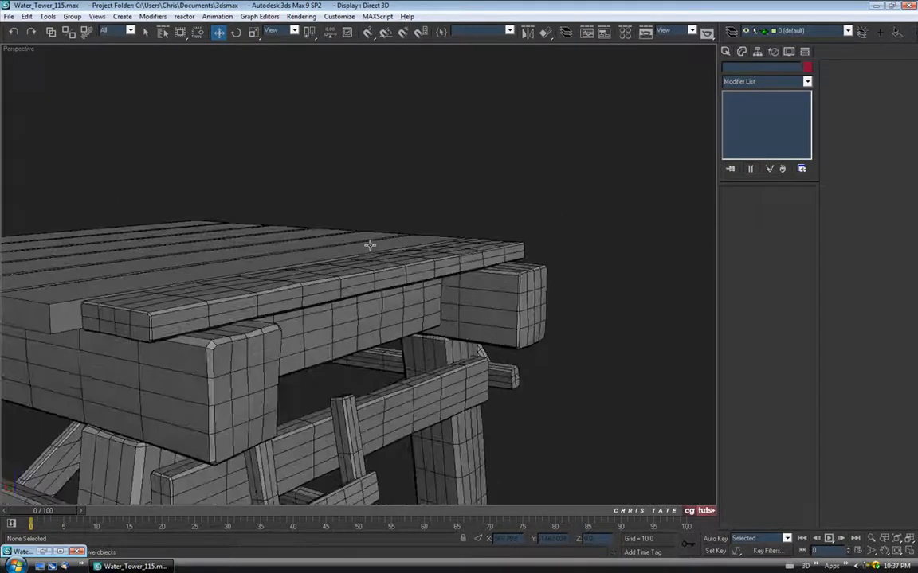
middle_click_drag(400, 237, 377, 244)
left_click(374, 245)
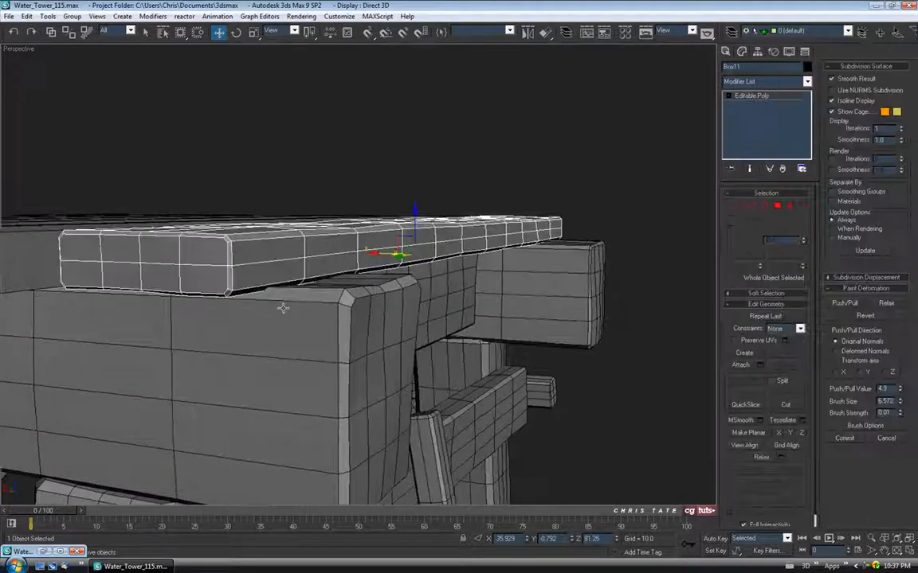
left_click_drag(415, 218, 415, 216)
left_click(505, 185)
middle_click_drag(506, 185, 479, 238, "alt")
scroll(484, 207, "down", 5)
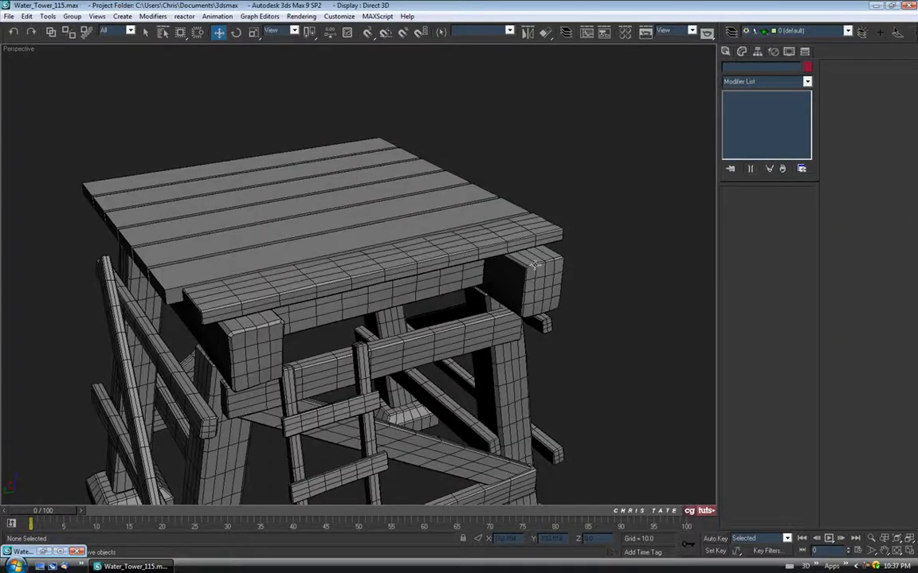
Step: Compare the platform planks with the water tower on the reference sheet
middle_click_drag(424, 337, 458, 226)
middle_click_drag(361, 326, 376, 290, "alt")
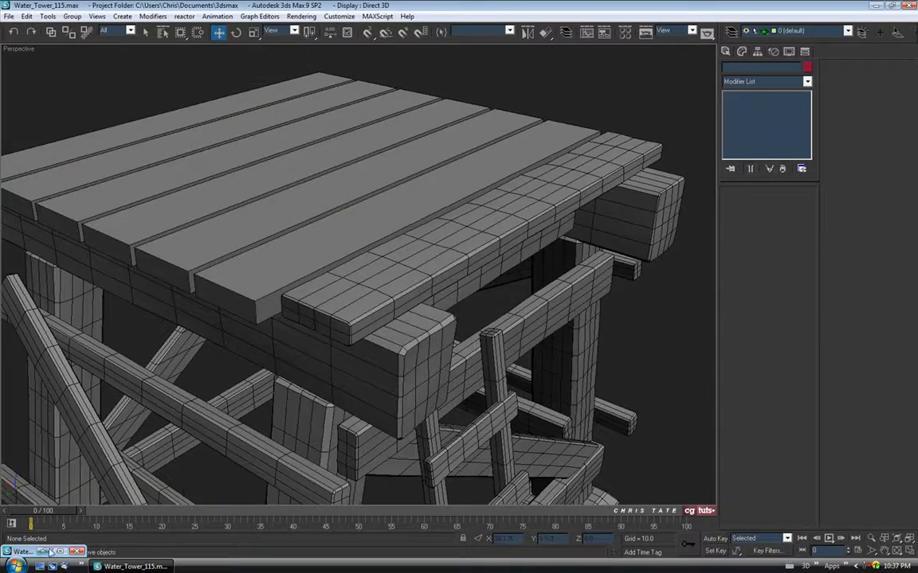
left_click(46, 551)
middle_click_drag(86, 249, 142, 264)
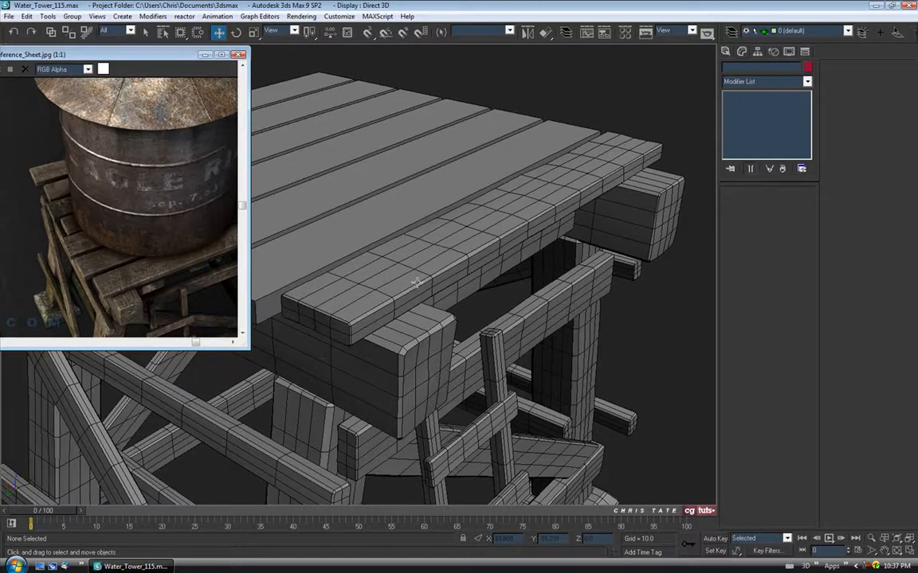
left_click_drag(246, 349, 342, 350)
middle_click_drag(125, 232, 266, 215)
left_click(299, 54)
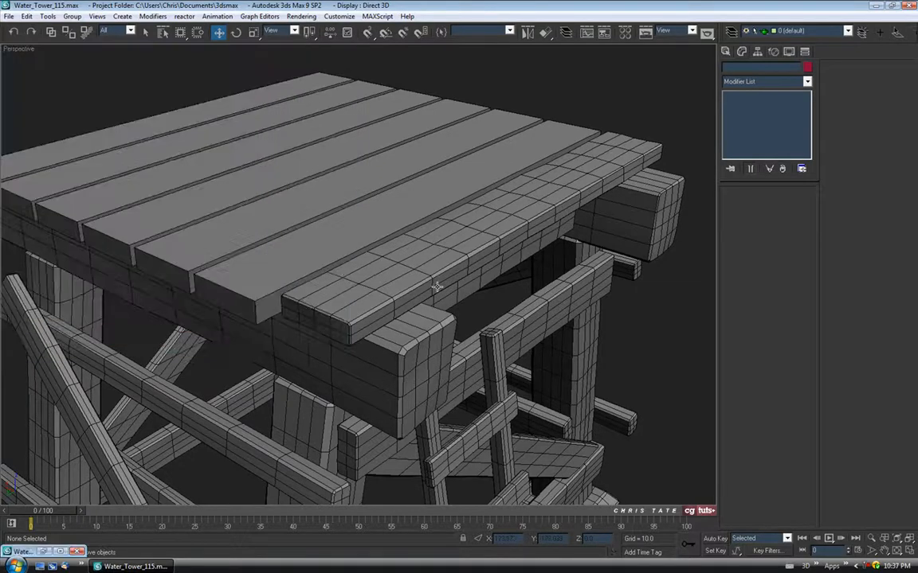
Step: Make a copy of the deformed front plank directly above the platform
scroll(441, 294, "down", 3)
left_click(456, 257)
middle_click_drag(456, 256, 444, 267, "alt")
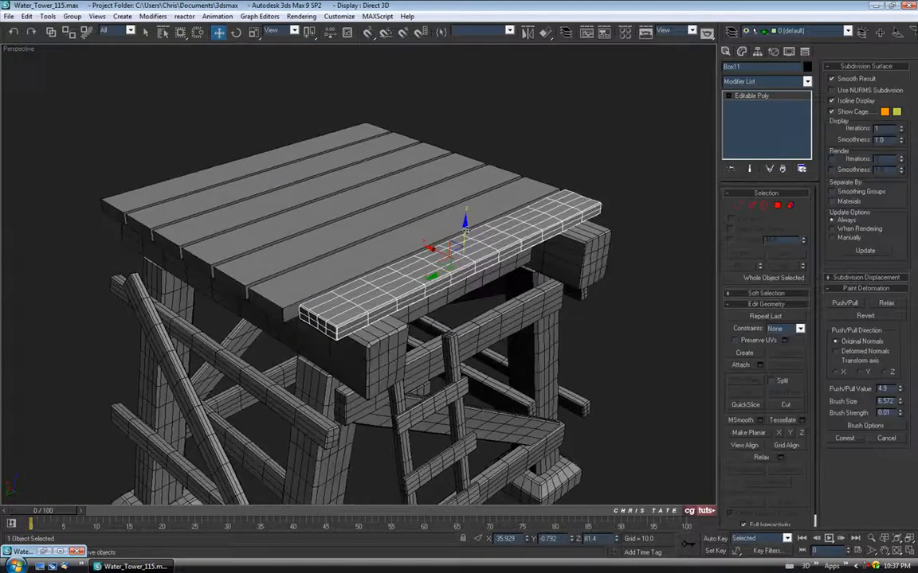
left_click_drag(466, 229, 474, 136, "shift")
left_click(461, 329)
Step: Align the copy pivot to pivot on X, Y and Z with the second plank from the far side, and delete that original plank
middle_click_drag(461, 329, 359, 274, "alt")
left_click(543, 33)
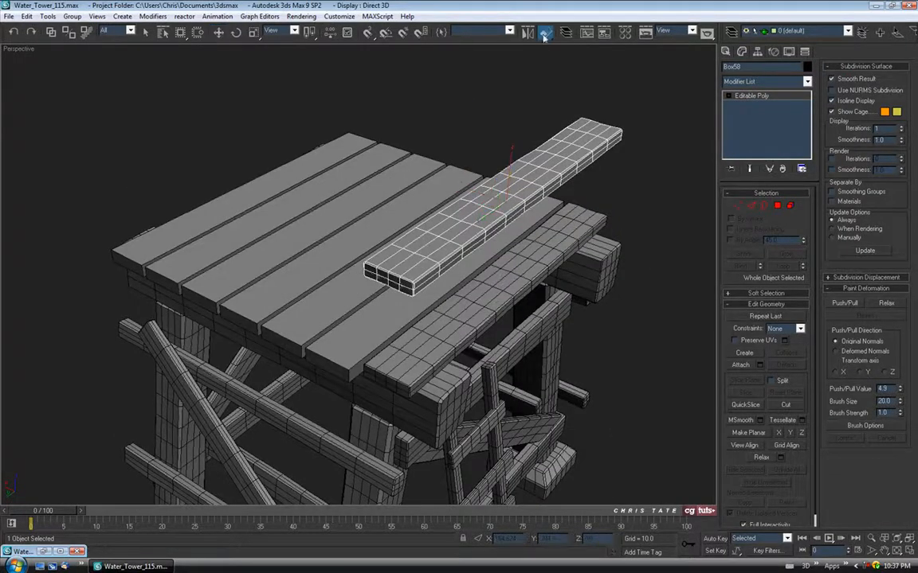
left_click(293, 205)
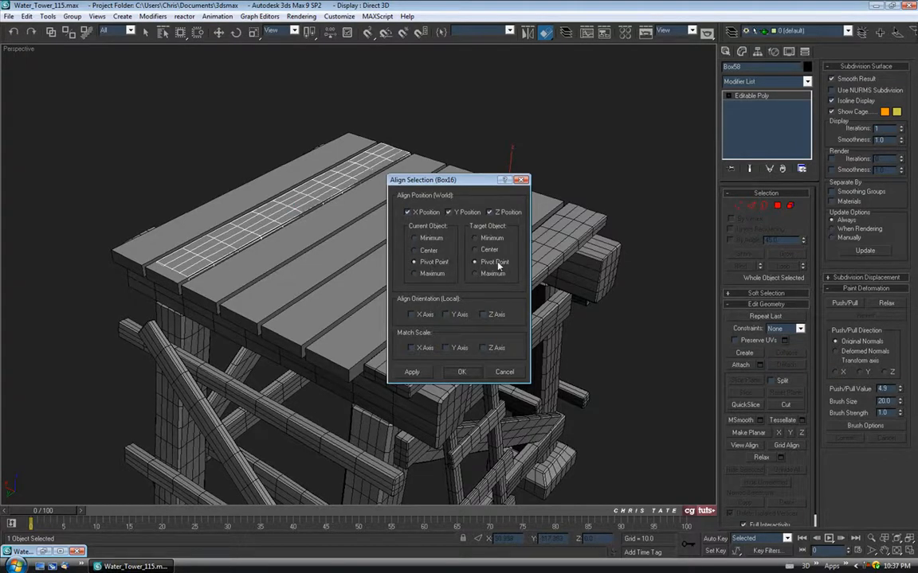
left_click(461, 372)
middle_click_drag(461, 372, 250, 389, "alt")
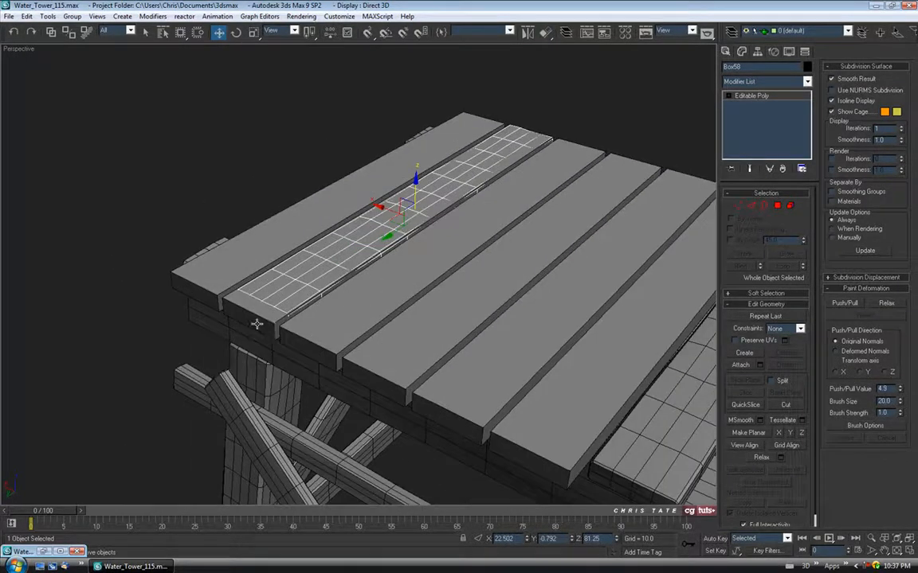
left_click(258, 318)
key("Delete")
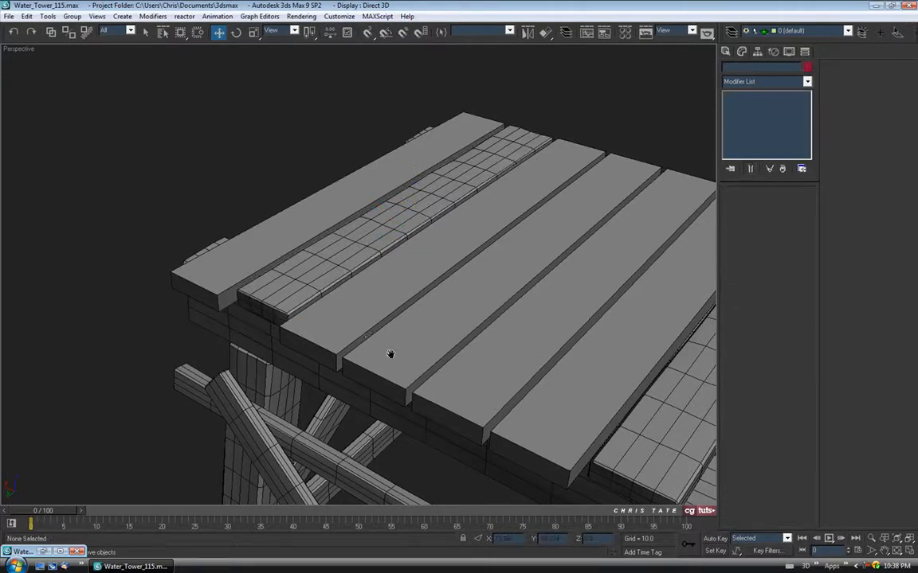
Step: Slide the aligned plank copy about 0.58 units along its length so its ends sit unevenly with the others
middle_click_drag(385, 341, 358, 316)
middle_click_drag(418, 329, 279, 296, "alt")
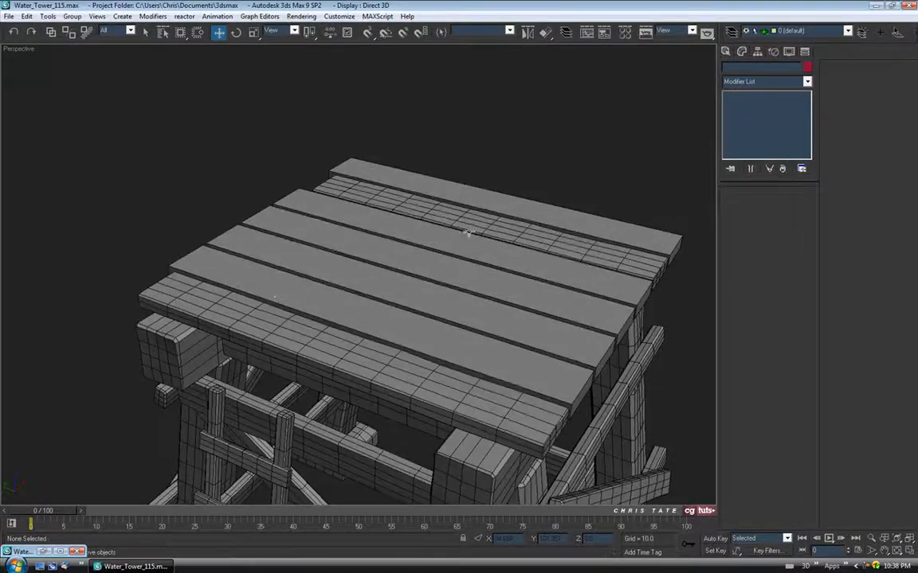
left_click(430, 203)
left_click_drag(437, 223, 435, 222)
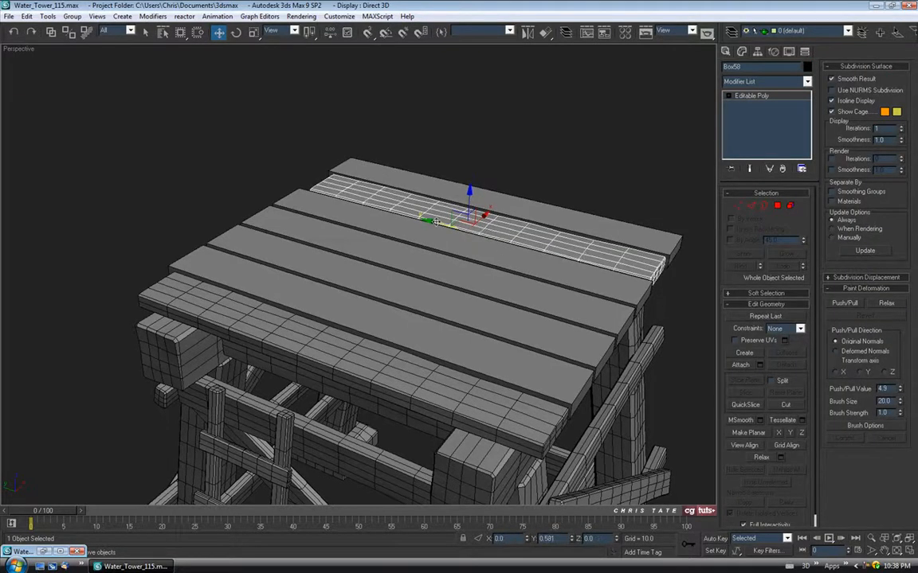
middle_click_drag(260, 225, 435, 203, "alt")
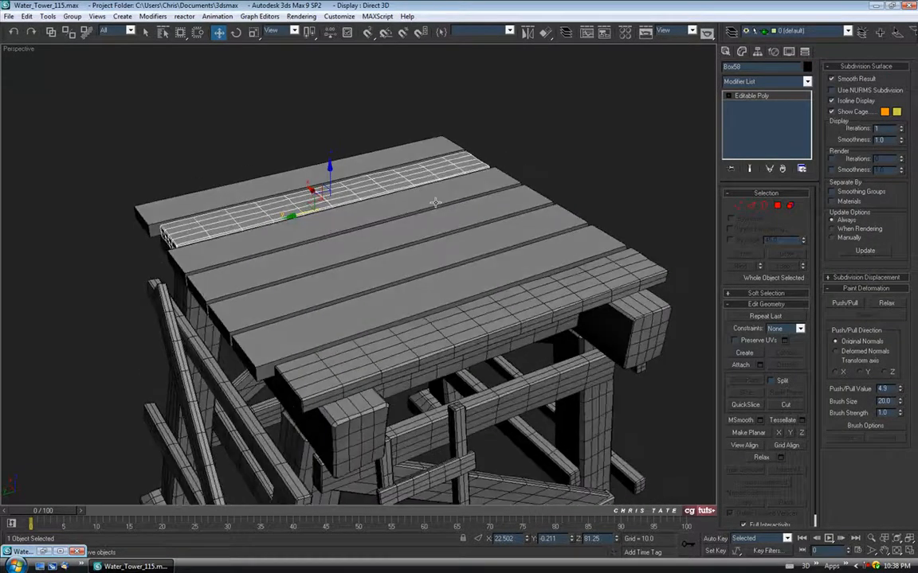
left_click(530, 166)
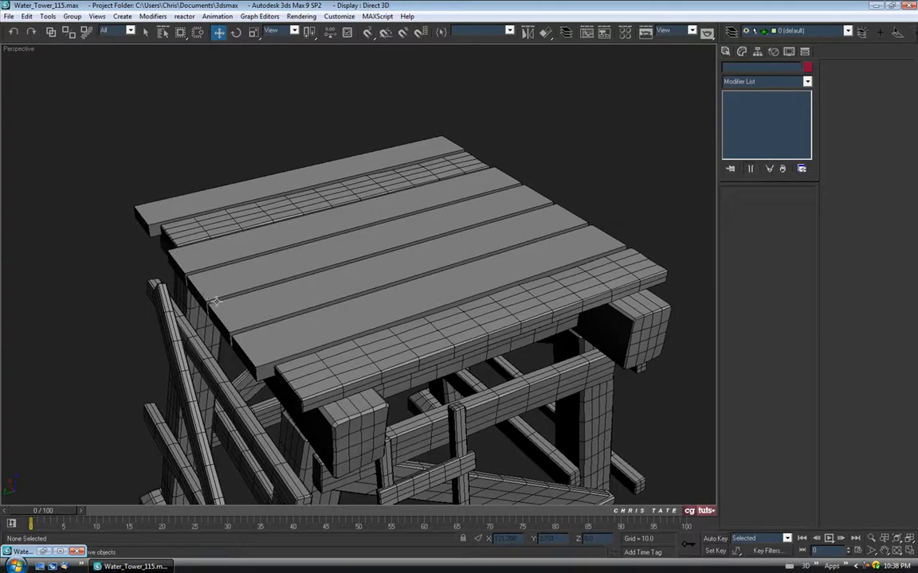
Step: Turn on angle snapping, flip the plank copy upside down and turn it end for end
middle_click_drag(270, 368, 245, 318, "alt")
left_click(258, 227)
middle_click_drag(307, 223, 388, 275)
scroll(350, 273, "up", 3)
left_click(236, 31)
left_click(385, 33)
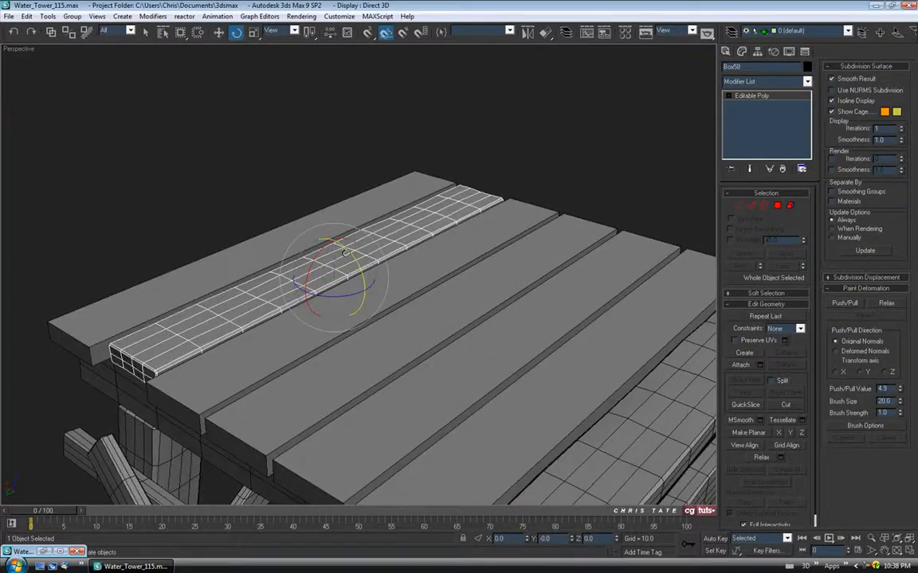
left_click_drag(315, 230, 386, 344)
left_click_drag(330, 296, 512, 300)
left_click(219, 32)
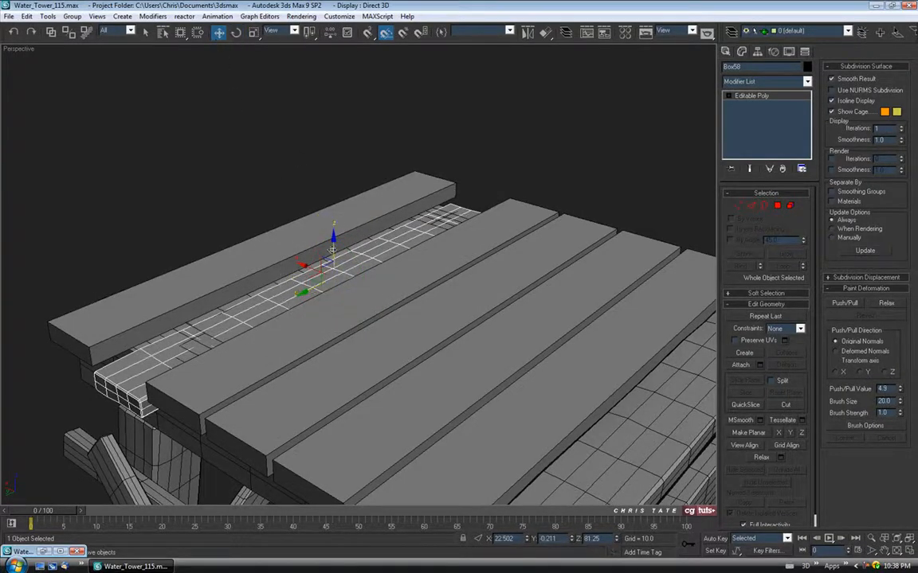
Step: Raise the flipped plank back onto the support beam and nudge it into place among its neighbours
left_click_drag(332, 247, 332, 232)
middle_click_drag(275, 307, 334, 258, "alt")
scroll(282, 293, "up", 3)
middle_click_drag(281, 292, 299, 249, "alt")
left_click_drag(297, 234, 297, 230)
middle_click_drag(297, 229, 292, 233, "alt")
left_click_drag(309, 253, 308, 253)
left_click(333, 188)
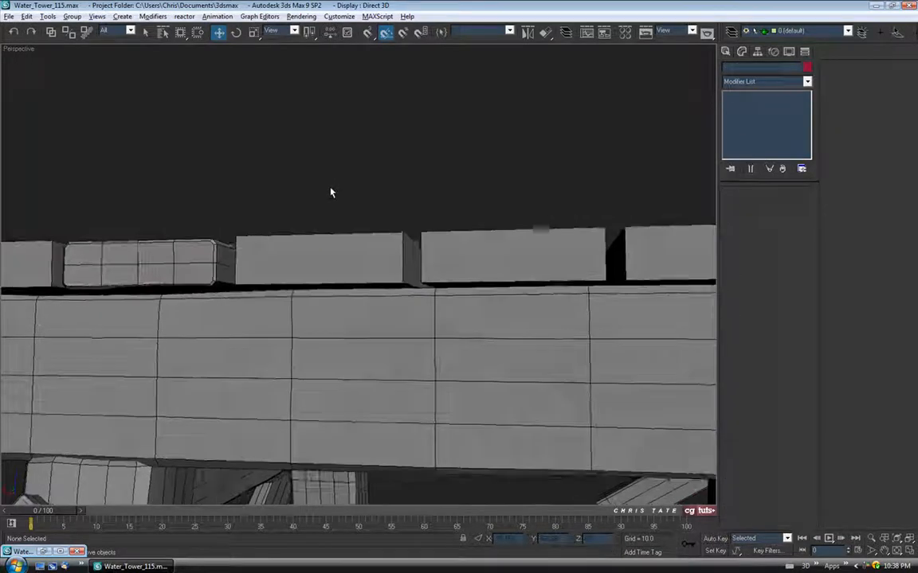
middle_click_drag(332, 190, 221, 310, "alt")
scroll(141, 373, "down", 5)
middle_click_drag(347, 324, 289, 319)
Step: Check the reference sheet and shift the plain plank beside the front one about 0.94 units along its length
left_click(323, 325)
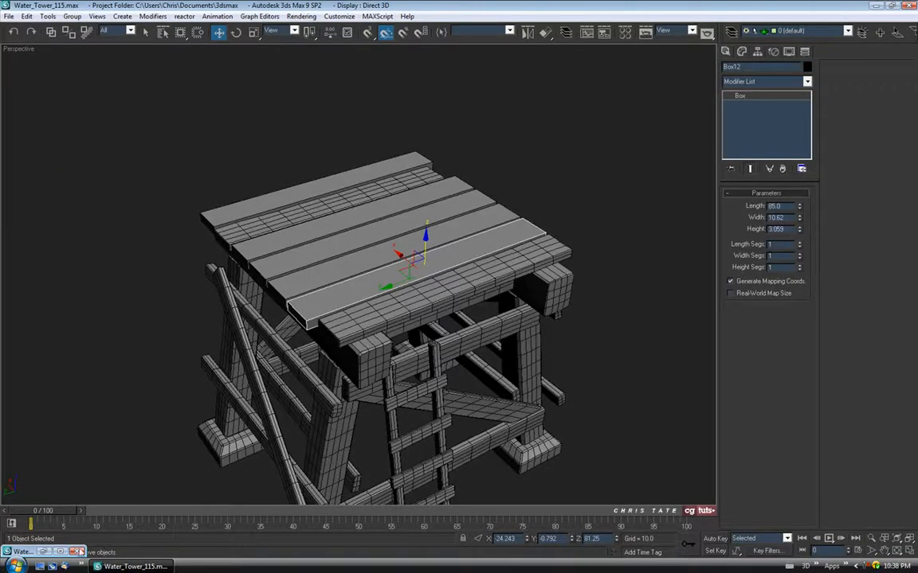
left_click(44, 553)
middle_click_drag(188, 276, 134, 277)
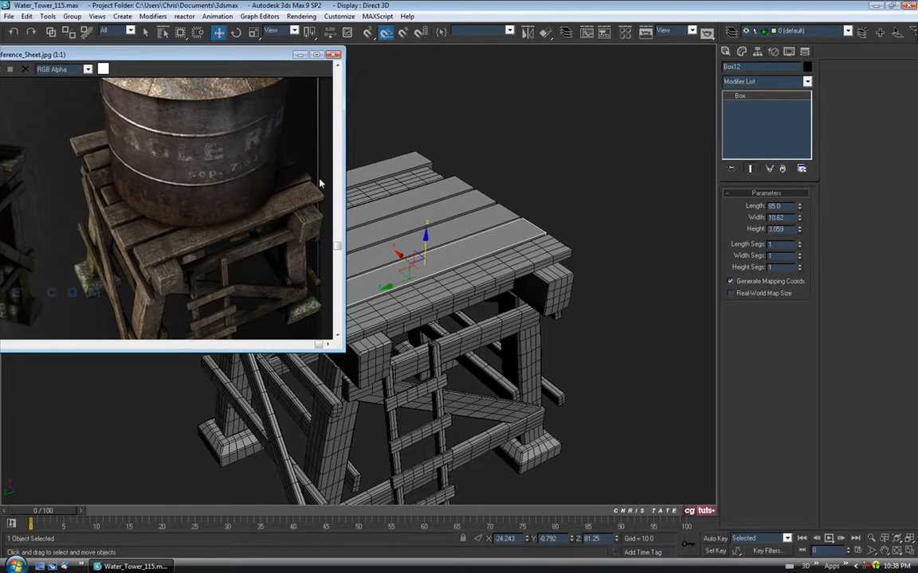
left_click(300, 55)
middle_click_drag(471, 328, 386, 310)
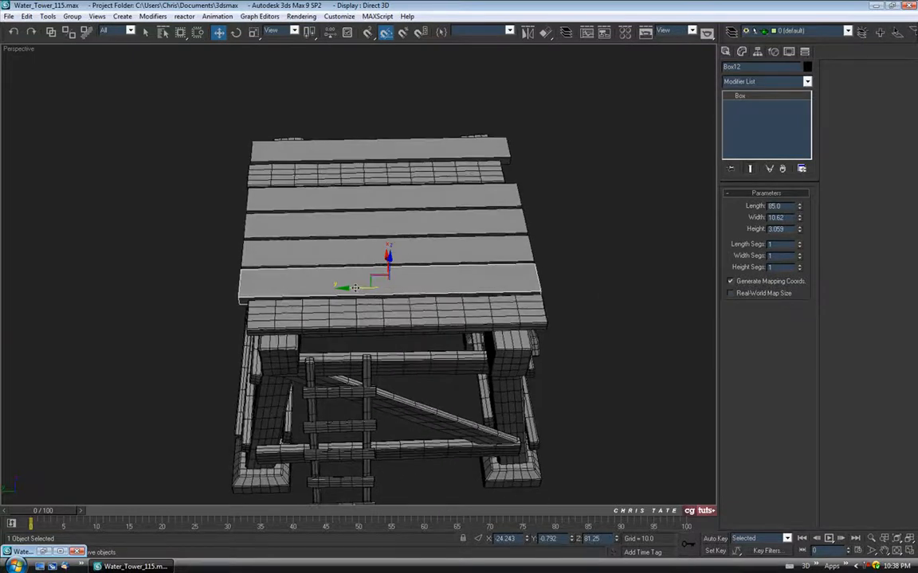
left_click_drag(355, 287, 359, 288)
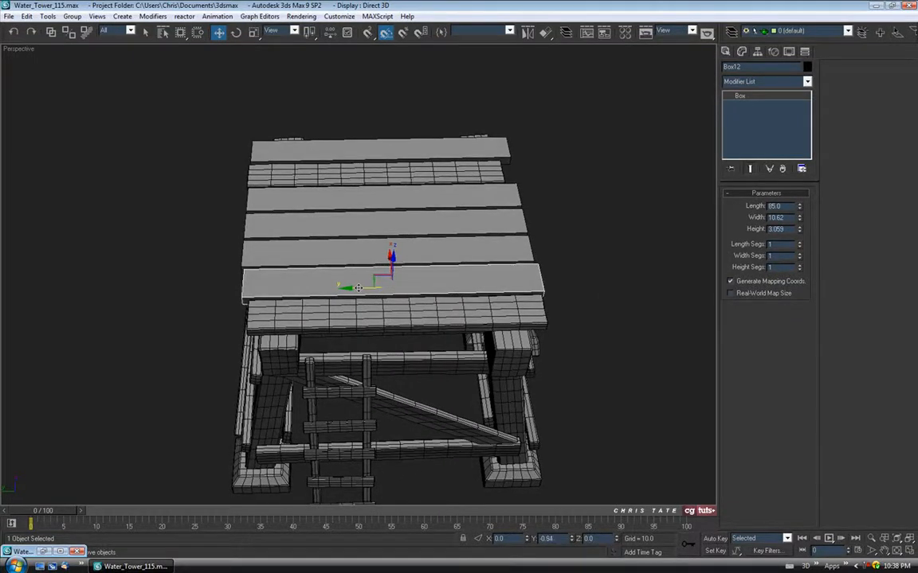
middle_click_drag(358, 288, 407, 309, "alt")
Step: Convert the shifted plank to an Editable Poly
right_click(379, 269)
mouse_move(423, 370)
left_click(460, 376)
middle_click_drag(461, 376, 408, 285, "alt")
middle_click_drag(422, 231, 394, 282)
scroll(387, 296, "up", 4)
Step: Adjust the height of the plank's top vertices and move the vertices of its front long side inward about 0.45 units
left_click(737, 206)
middle_click_drag(481, 238, 477, 241, "alt")
left_click_drag(398, 305, 399, 306)
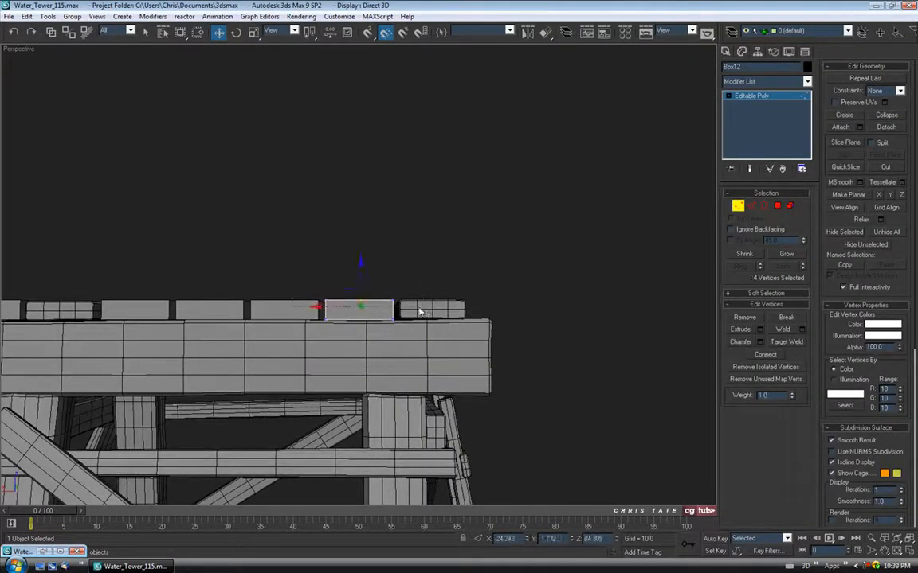
left_click_drag(360, 274, 360, 257)
middle_click_drag(360, 256, 348, 300, "alt")
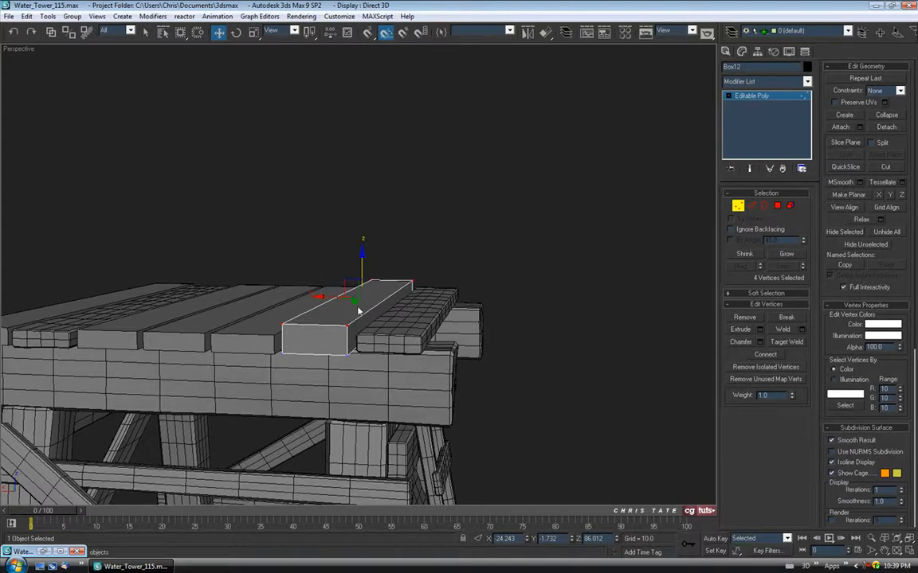
left_click_drag(358, 309, 358, 311)
middle_click_drag(353, 308, 374, 368, "alt")
left_click_drag(423, 386, 422, 387)
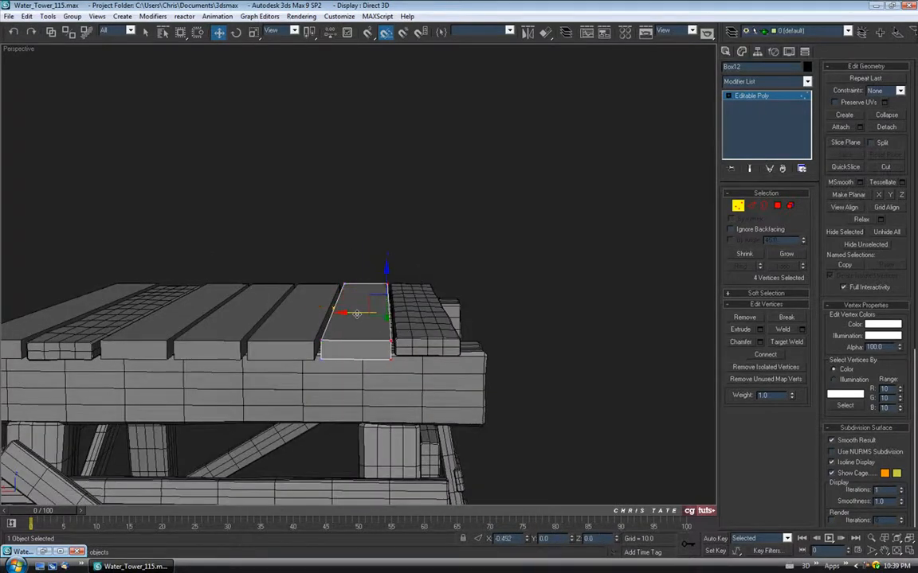
middle_click_drag(392, 356, 312, 340, "alt")
Step: Chamfer the plank's four long edges by 0.22
left_click(749, 207)
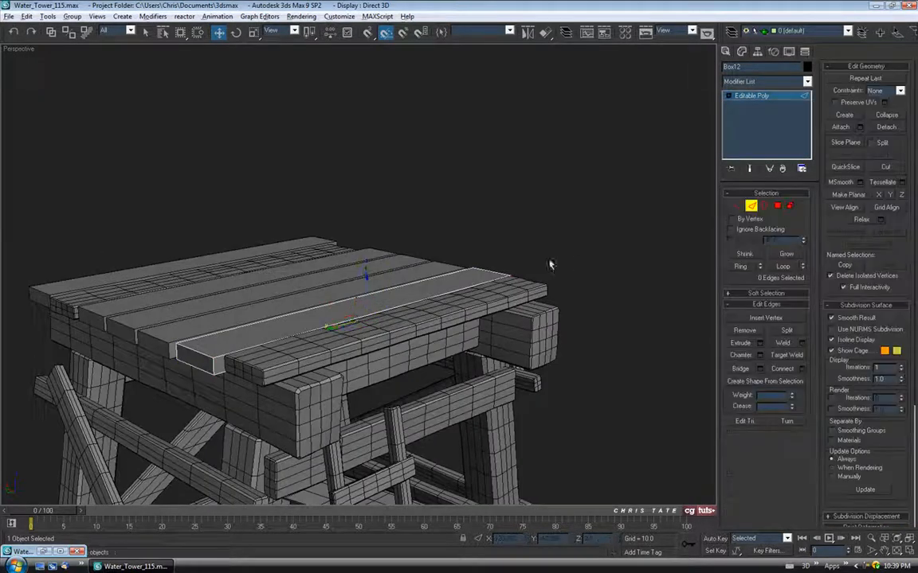
middle_click_drag(356, 209, 324, 251, "alt")
left_click_drag(323, 252, 338, 416)
middle_click_drag(342, 247, 359, 272, "alt")
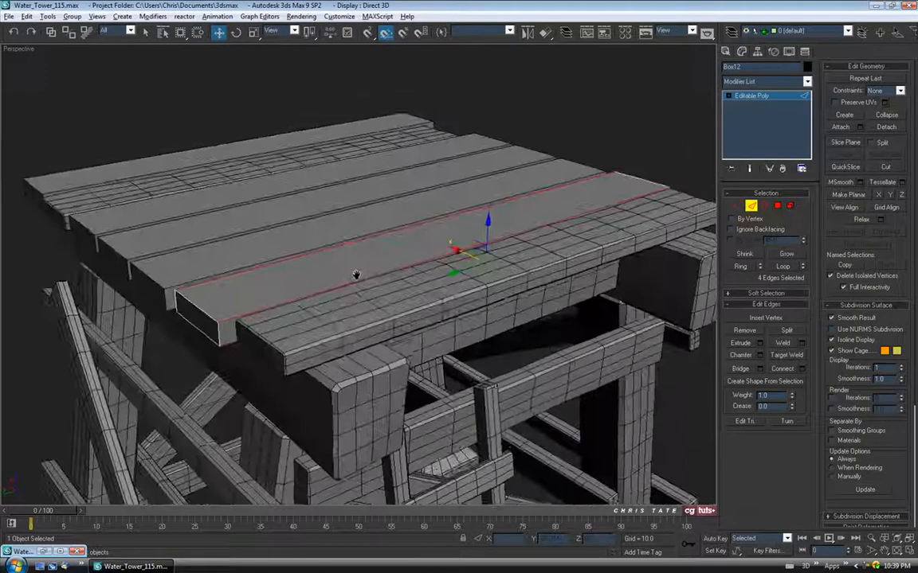
left_click(761, 355)
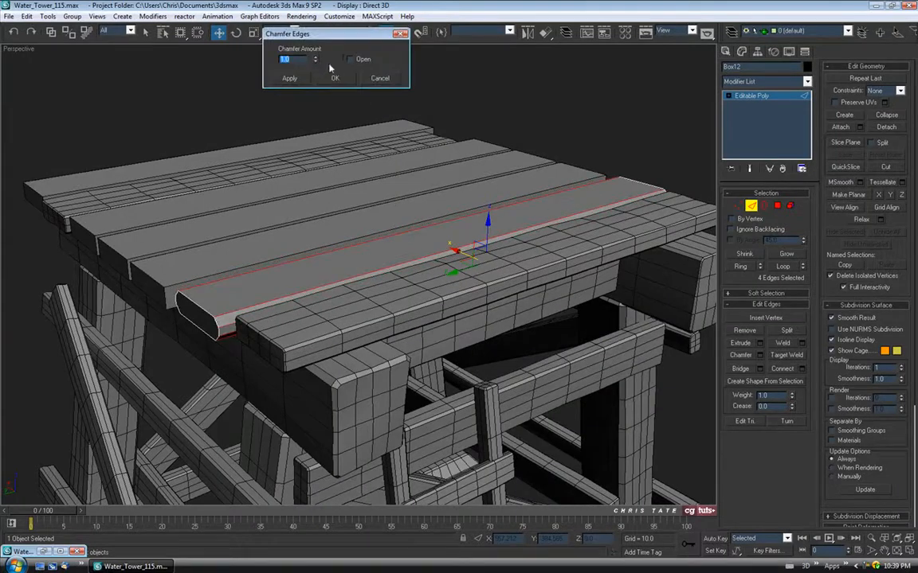
left_click_drag(315, 62, 326, 98)
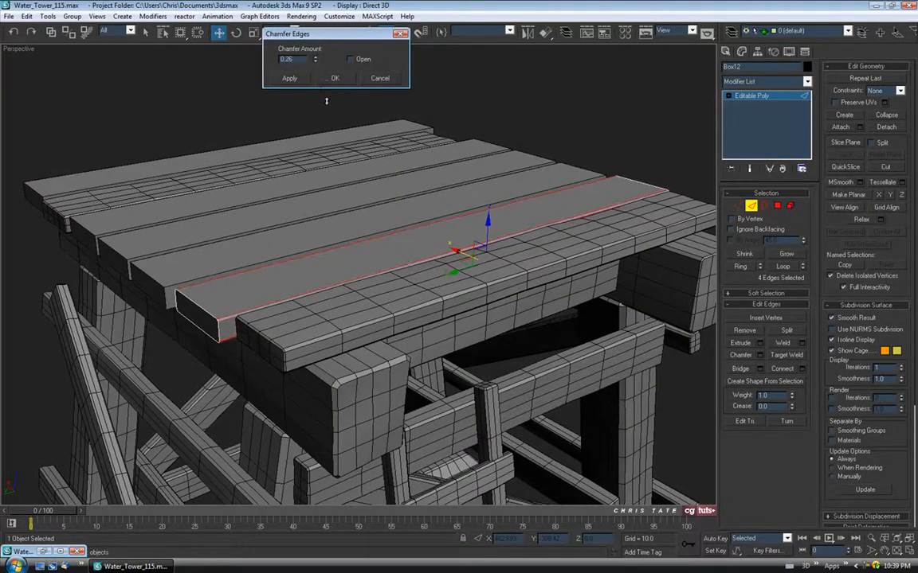
middle_click_drag(347, 169, 354, 177, "alt")
left_click(334, 78)
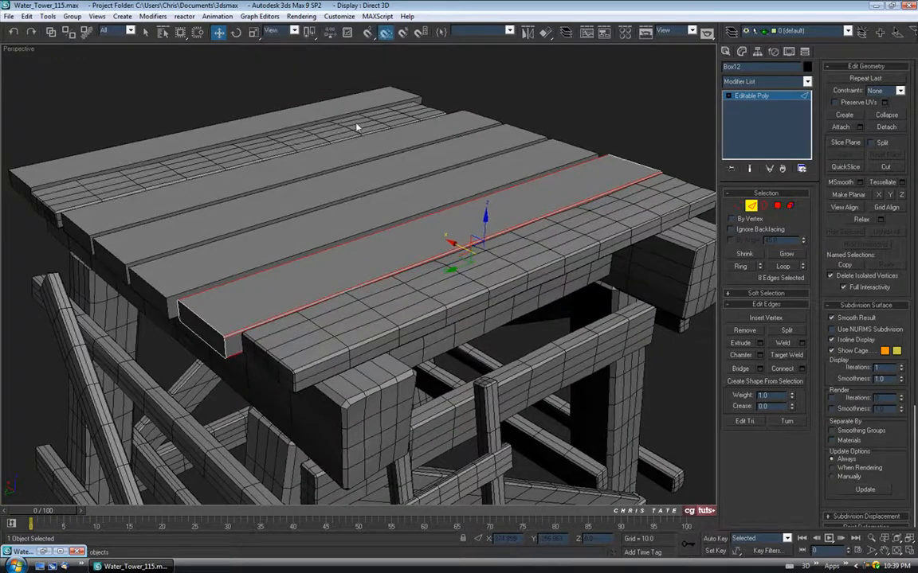
Step: Invert the edge selection and chamfer the edges at both plank ends by 0.22
middle_click_drag(411, 221, 411, 214, "alt")
key("ctrl+i")
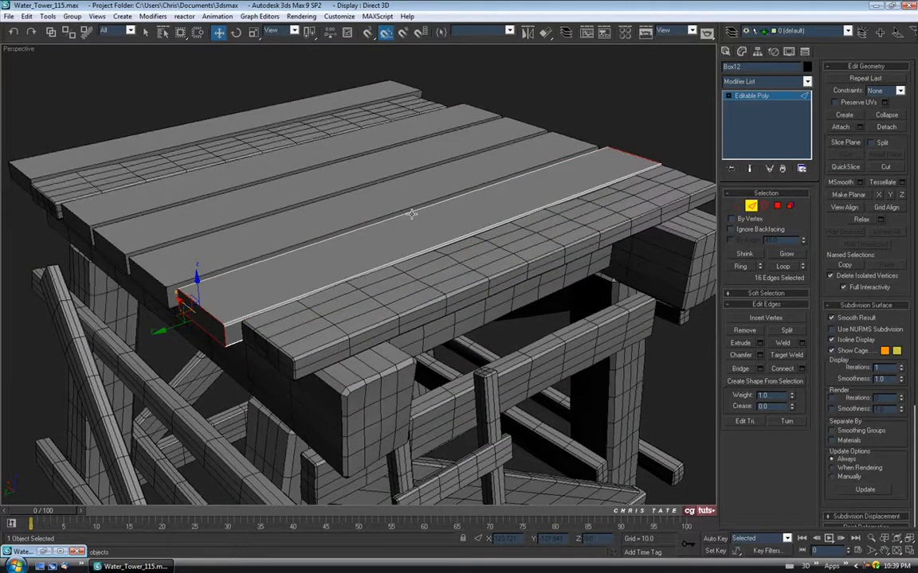
left_click(759, 357)
middle_click_drag(358, 248, 373, 257, "alt")
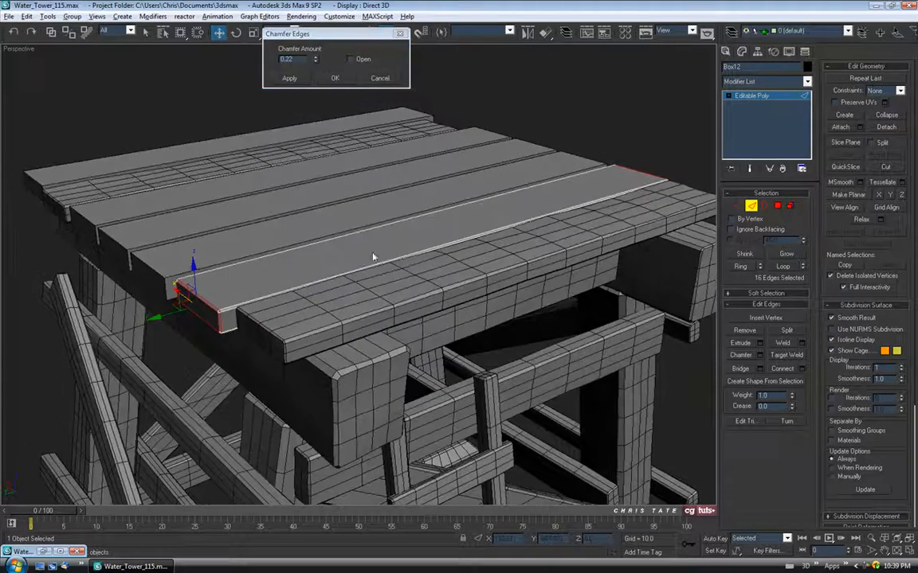
left_click(337, 79)
Step: Connect the plank's lengthwise edges with multiple segments to divide it along its length
middle_click_drag(377, 213, 384, 299, "alt")
left_click_drag(376, 163, 408, 348)
left_click(803, 368)
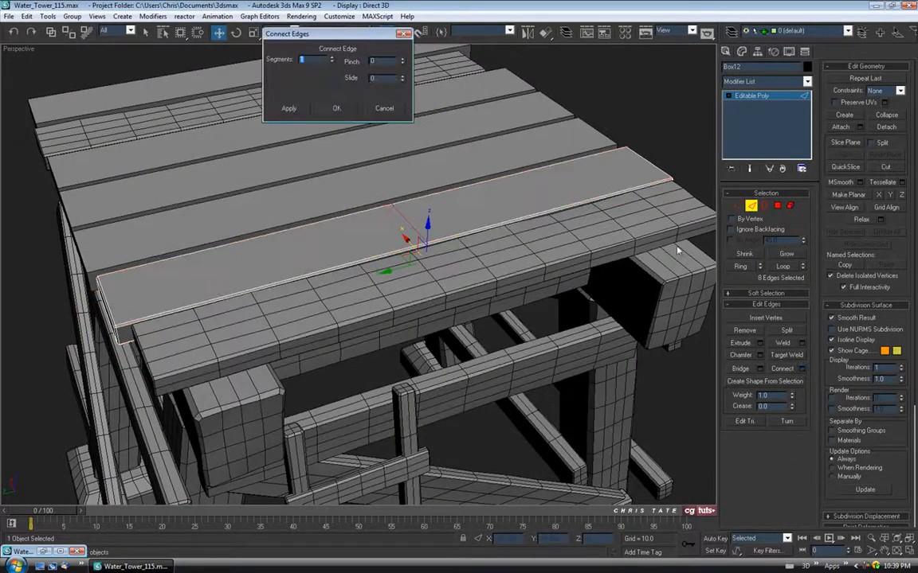
left_click_drag(331, 48, 332, 48)
left_click(337, 112)
Step: Connect the plank's crosswise edges with 3 segments to divide it across its width
middle_click_drag(350, 159, 412, 180, "alt")
left_click_drag(335, 325, 336, 332)
left_click(802, 369)
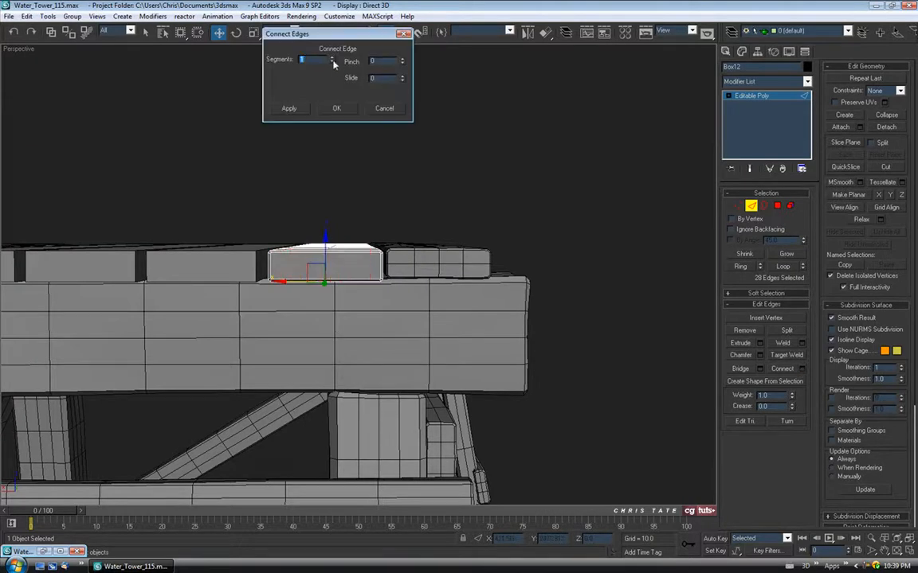
left_click(337, 109)
Step: Connect the plank's vertical edges with 1 segment to divide its thickness
key("alt+w")
right_click(471, 143)
middle_click_drag(658, 172, 408, 176)
left_click_drag(400, 164, 714, 178)
left_click(802, 369)
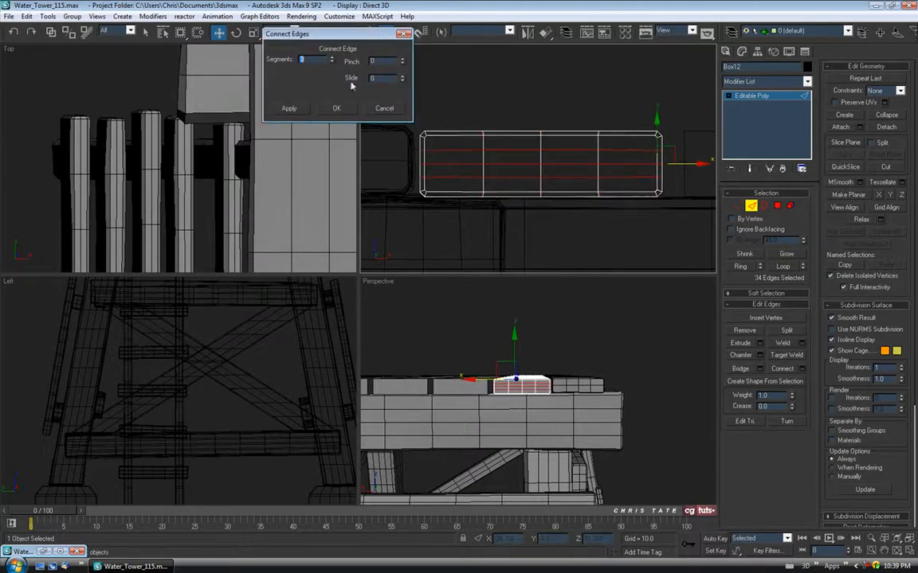
left_click(333, 63)
left_click(332, 63)
left_click(336, 109)
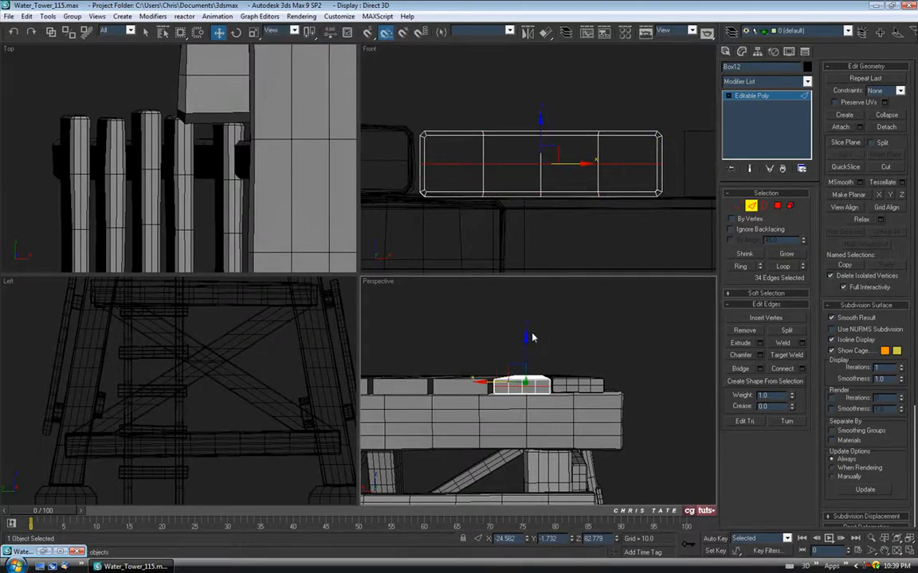
Step: Paint Push/Pull deformation over the plank's top with value 5.4, brush size 9.324 and strength 0.03
key("alt+w")
middle_click_drag(539, 344, 694, 229, "alt")
left_click(752, 207)
left_click(846, 306)
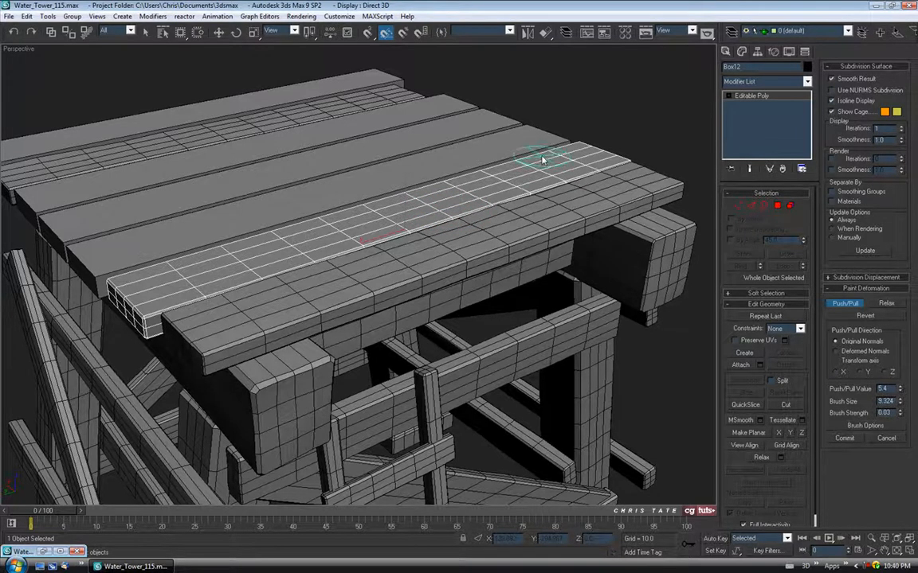
middle_click_drag(542, 162, 567, 177, "alt")
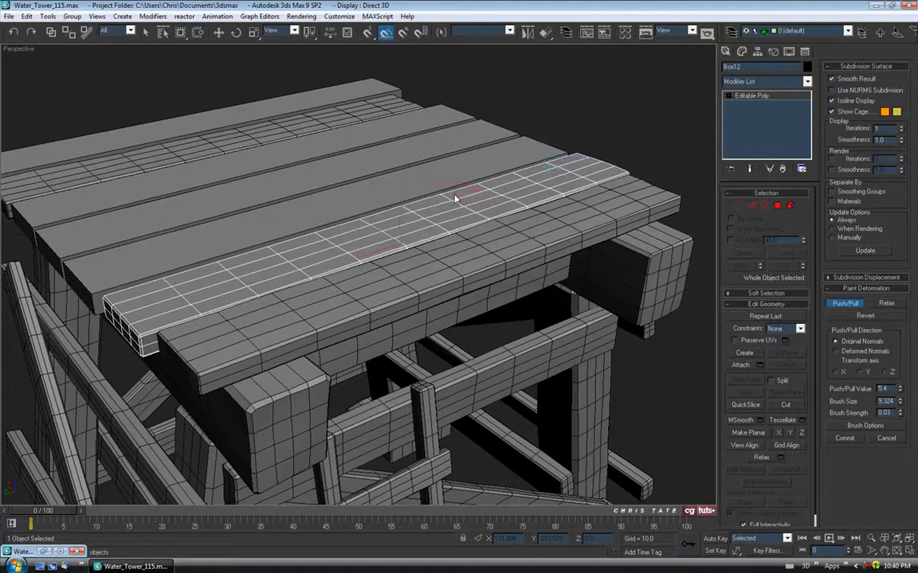
mouse_move(226, 273)
middle_mouse_down("alt")
mouse_move(349, 246)
mouse_move(331, 295)
middle_mouse_up("alt")
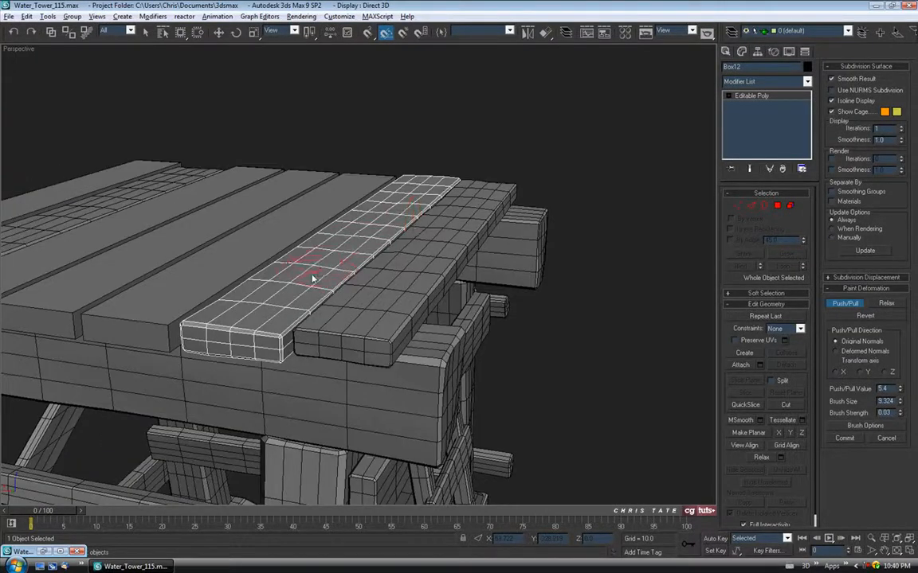
middle_click_drag(389, 232, 362, 247, "alt")
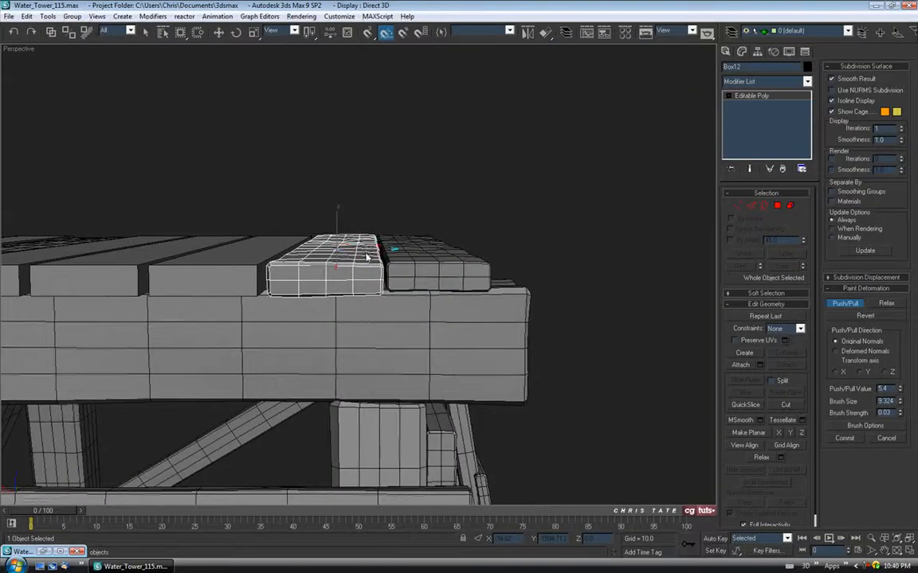
middle_click_drag(325, 258, 254, 290, "alt")
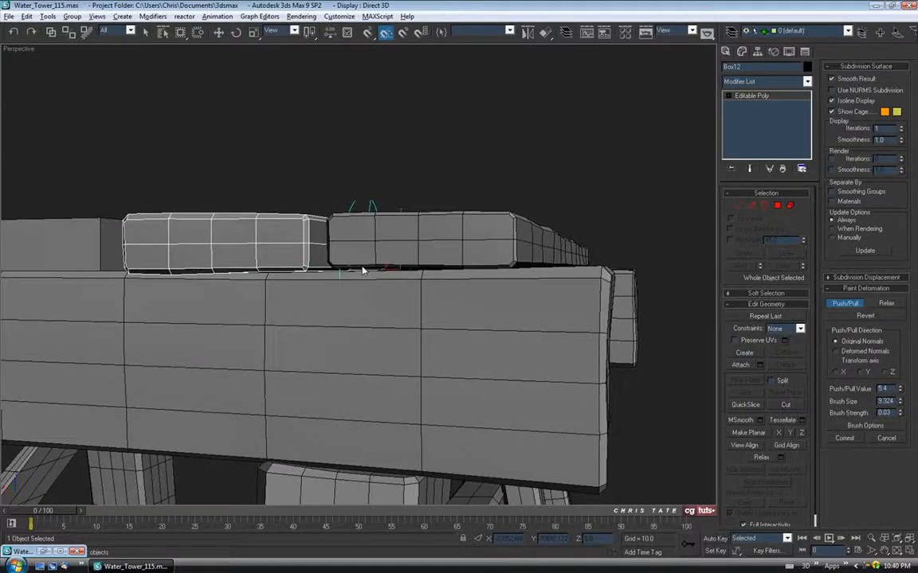
Step: Reduce the brush size to 7.366 and paint Push/Pull deformation around the plank's ends and edges
middle_click_drag(292, 259, 328, 274, "alt")
middle_click_drag(414, 239, 221, 287, "alt")
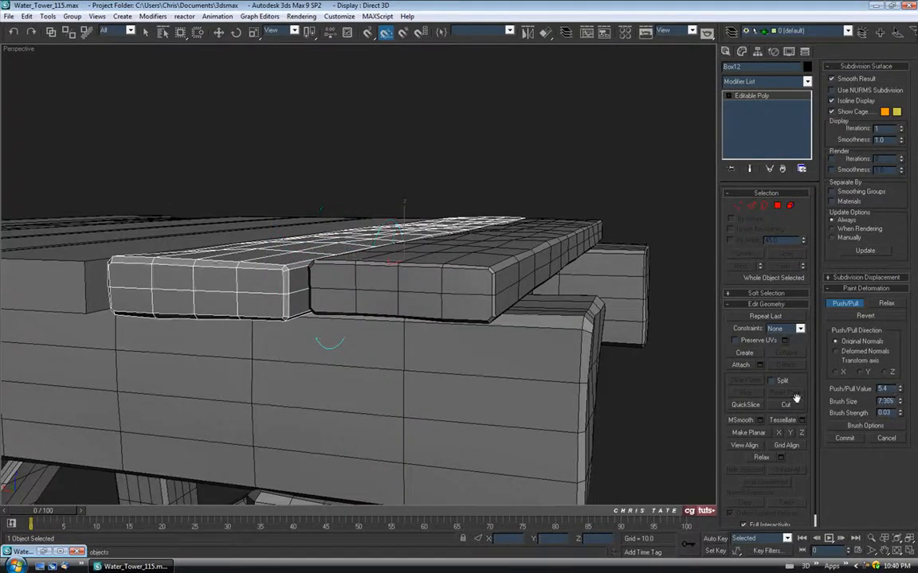
middle_click_drag(266, 334, 354, 325)
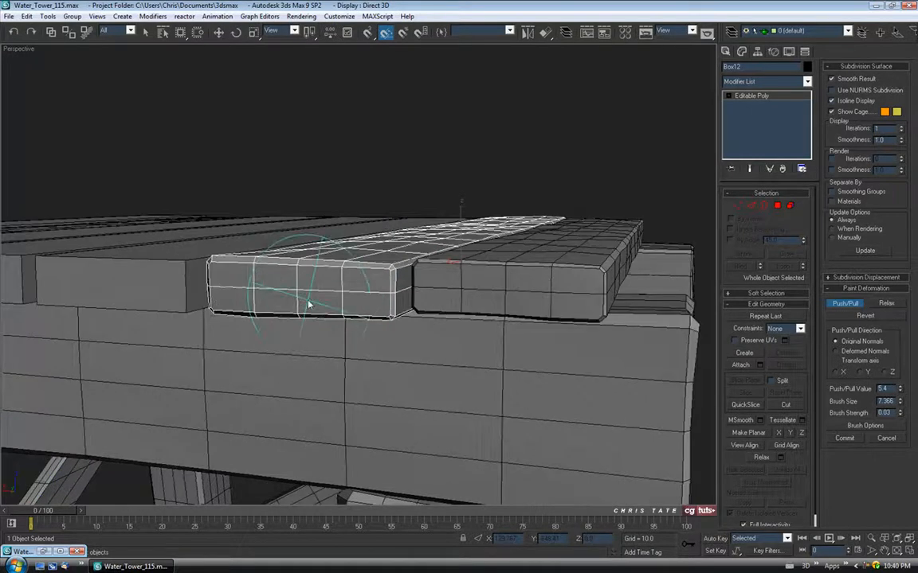
middle_click_drag(461, 315, 490, 342, "alt")
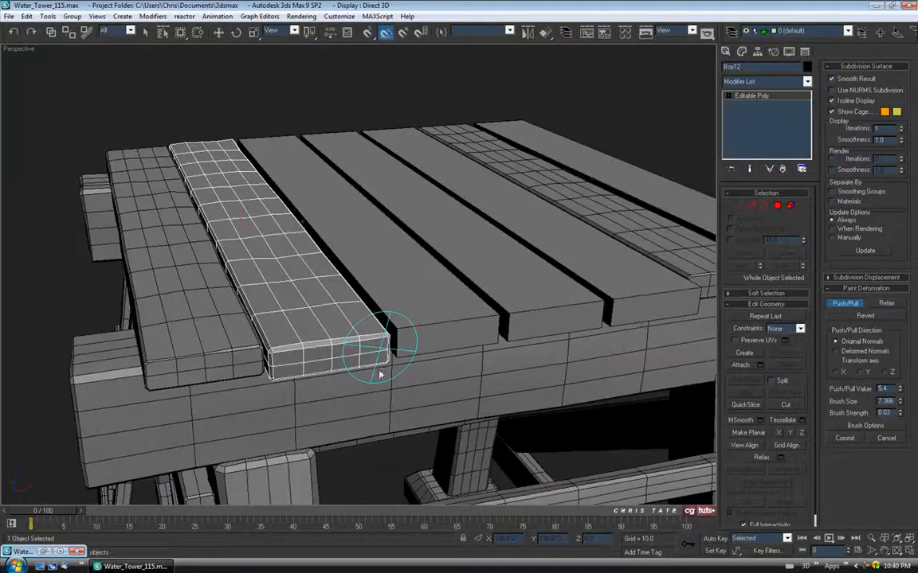
mouse_move(363, 364)
middle_mouse_down("alt")
mouse_move(363, 310)
mouse_move(344, 310)
mouse_move(355, 328)
mouse_move(352, 268)
mouse_move(380, 272)
middle_mouse_up("alt")
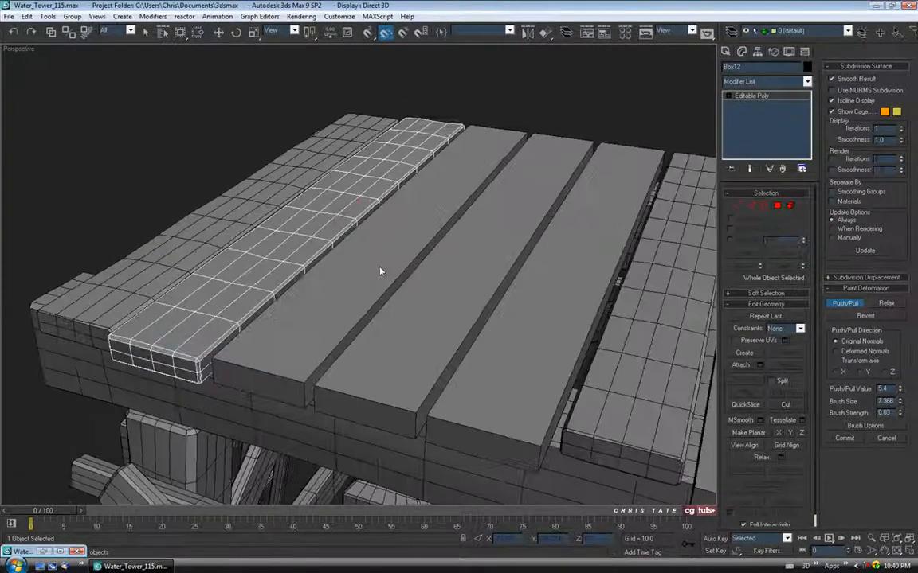
Step: Isolate the plank and paint Push/Pull deformation along its long side and upper edge with brush size 5.009
key("alt+q")
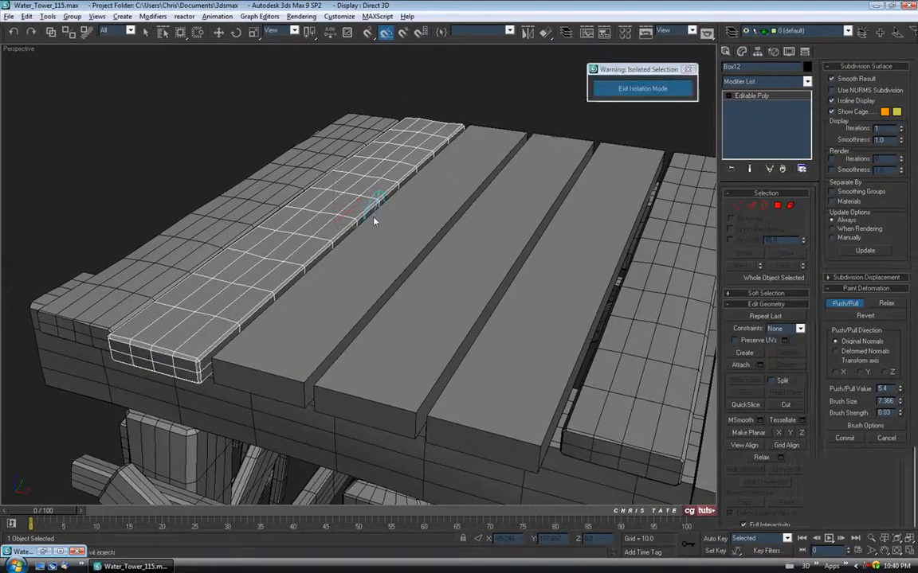
middle_click_drag(376, 219, 458, 146, "alt")
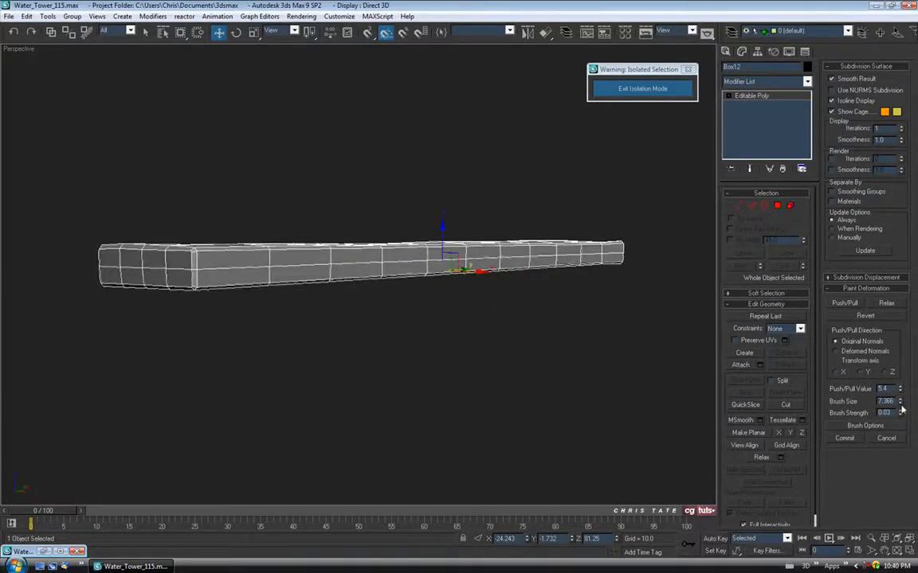
middle_click_drag(321, 302, 325, 332, "alt")
left_click(845, 303)
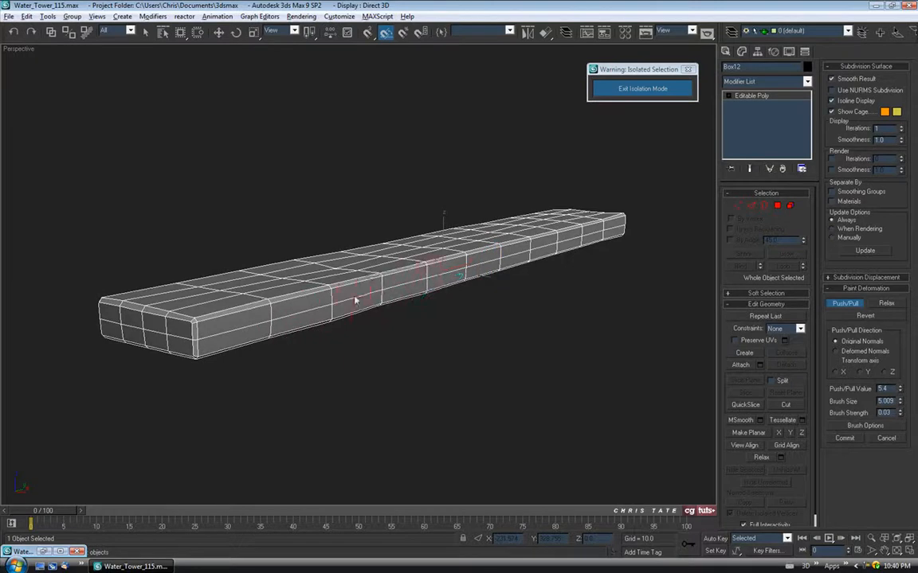
mouse_move(516, 256)
middle_mouse_down("alt")
mouse_move(517, 233)
mouse_move(431, 323)
mouse_move(355, 320)
middle_mouse_up("alt")
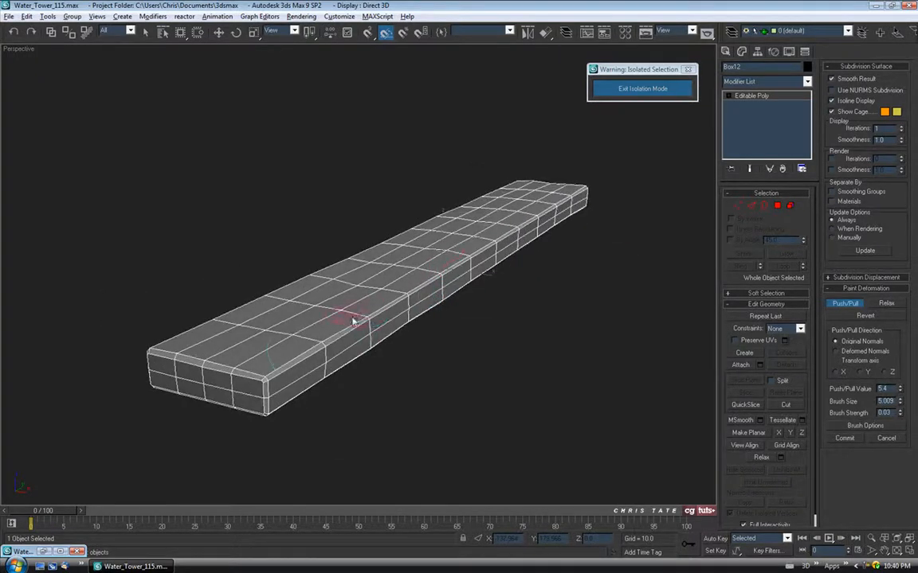
Step: Paint Push/Pull deformation across the plank's underside at both ends and the middle
mouse_move(358, 364)
middle_mouse_down("alt")
mouse_move(355, 312)
mouse_move(318, 239)
middle_mouse_up("alt")
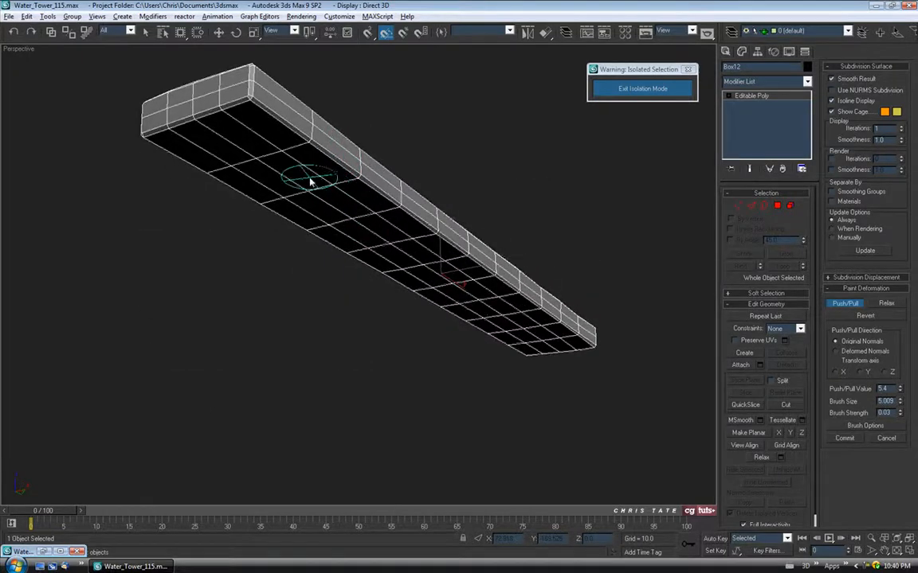
mouse_move(289, 157)
middle_mouse_down("alt")
mouse_move(236, 117)
mouse_move(168, 160)
middle_mouse_up("alt")
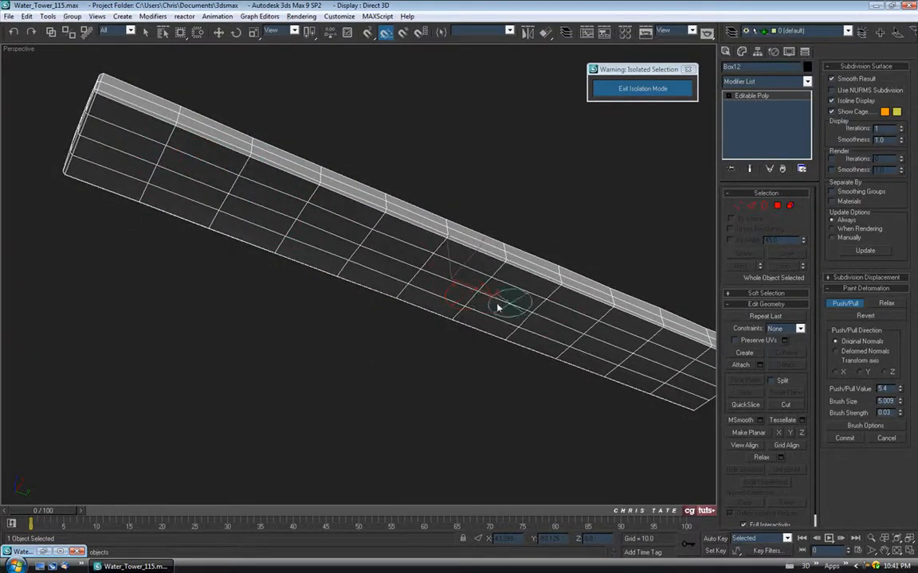
mouse_move(621, 324)
middle_mouse_down("alt")
mouse_move(629, 350)
mouse_move(580, 412)
middle_mouse_up("alt")
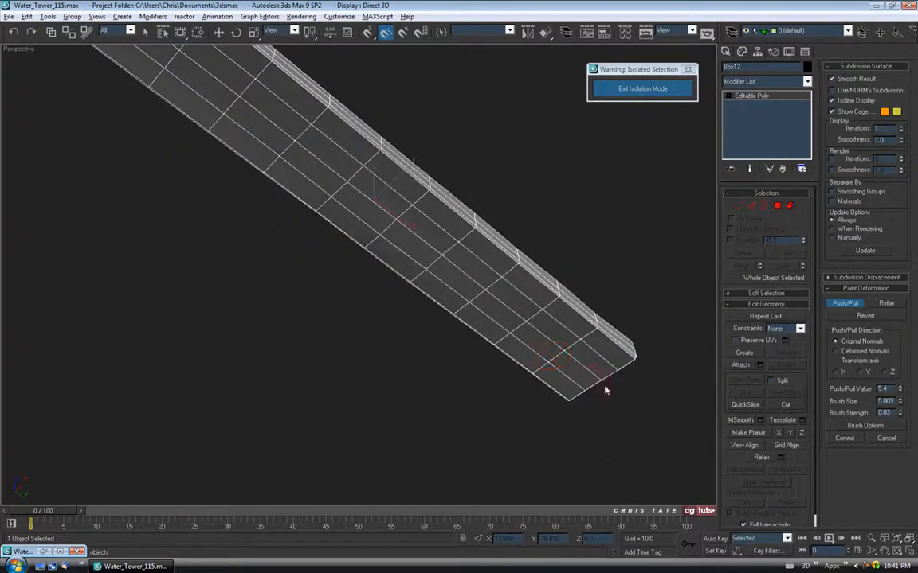
mouse_move(434, 299)
middle_mouse_down("alt")
mouse_move(404, 303)
mouse_move(495, 283)
mouse_move(350, 295)
middle_mouse_up("alt")
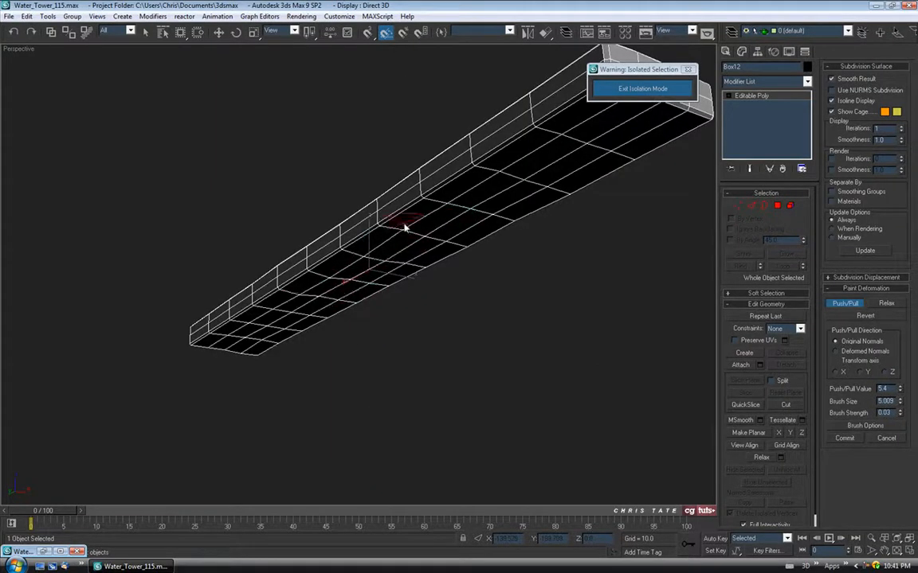
Step: Lower the brush strength to 0.01, paint subtle dents on the underside and lower edges, and exit isolation mode
mouse_move(337, 283)
middle_mouse_down("alt")
mouse_move(406, 246)
mouse_move(388, 263)
middle_mouse_up("alt")
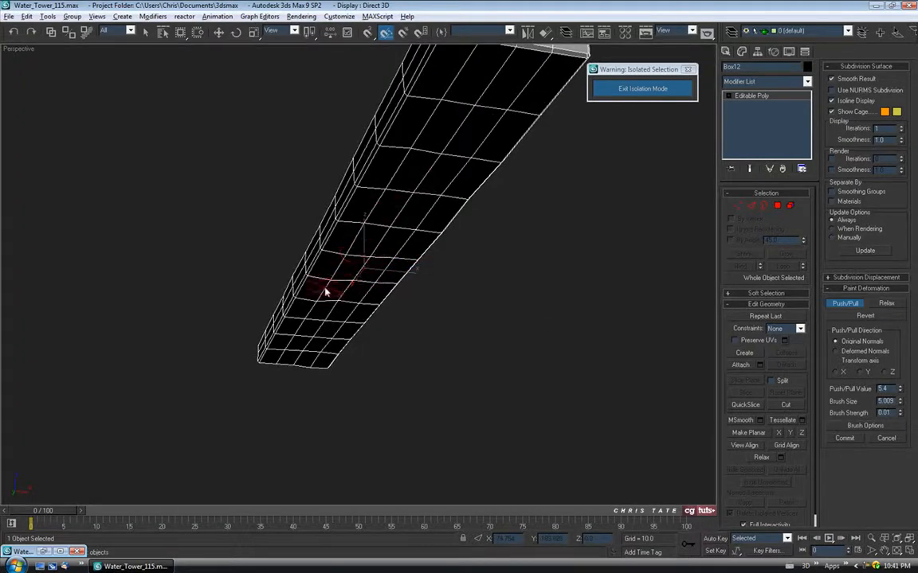
middle_click_drag(365, 231, 327, 353, "alt")
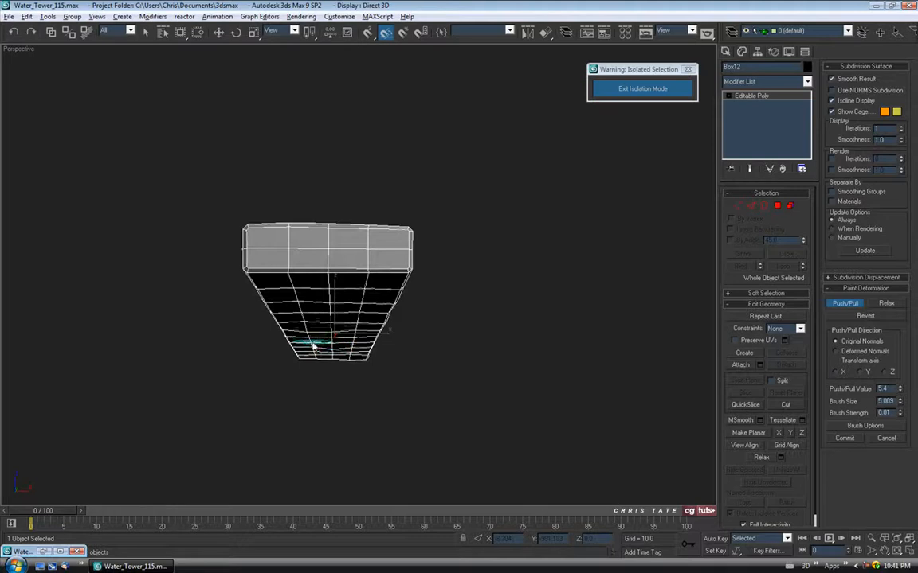
middle_click_drag(305, 317, 426, 307, "alt")
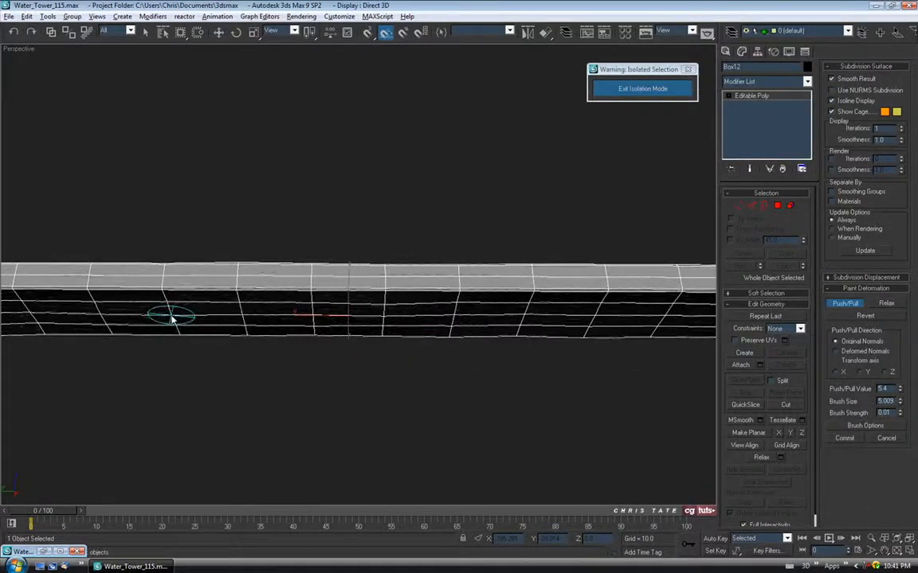
mouse_move(283, 293)
middle_mouse_down("alt")
mouse_move(278, 308)
mouse_move(243, 318)
mouse_move(269, 327)
mouse_move(348, 323)
middle_mouse_up("alt")
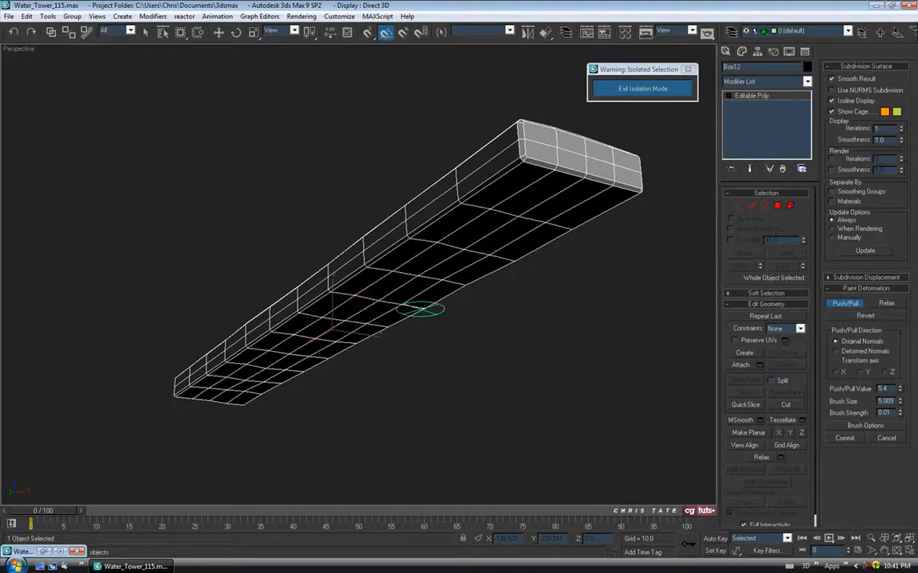
mouse_move(423, 240)
middle_mouse_down("alt")
mouse_move(426, 230)
mouse_move(337, 238)
mouse_move(327, 258)
mouse_move(322, 252)
mouse_move(350, 256)
middle_mouse_up("alt")
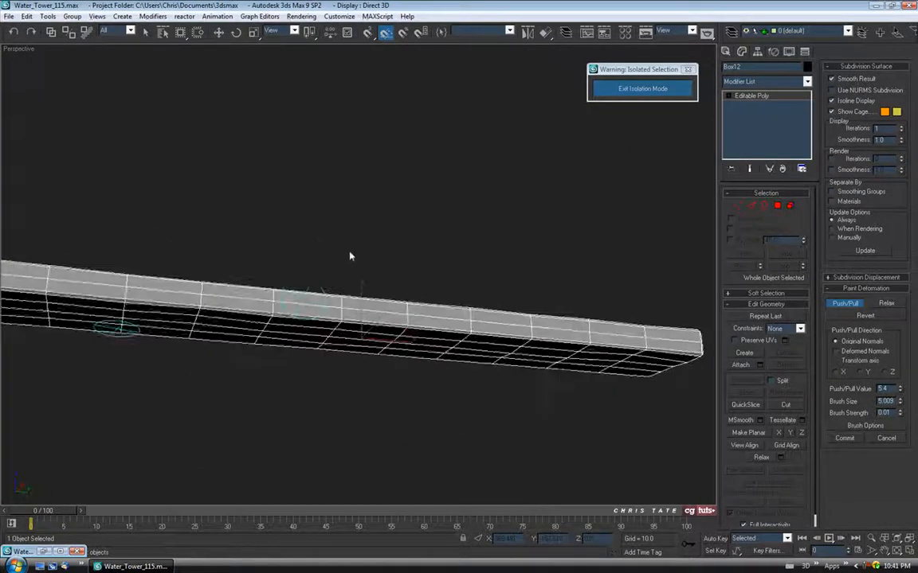
mouse_move(302, 333)
middle_mouse_down("alt")
mouse_move(347, 364)
mouse_move(317, 313)
mouse_move(308, 313)
mouse_move(413, 248)
mouse_move(436, 212)
mouse_move(445, 306)
mouse_move(348, 311)
mouse_move(317, 298)
mouse_move(444, 278)
middle_mouse_up("alt")
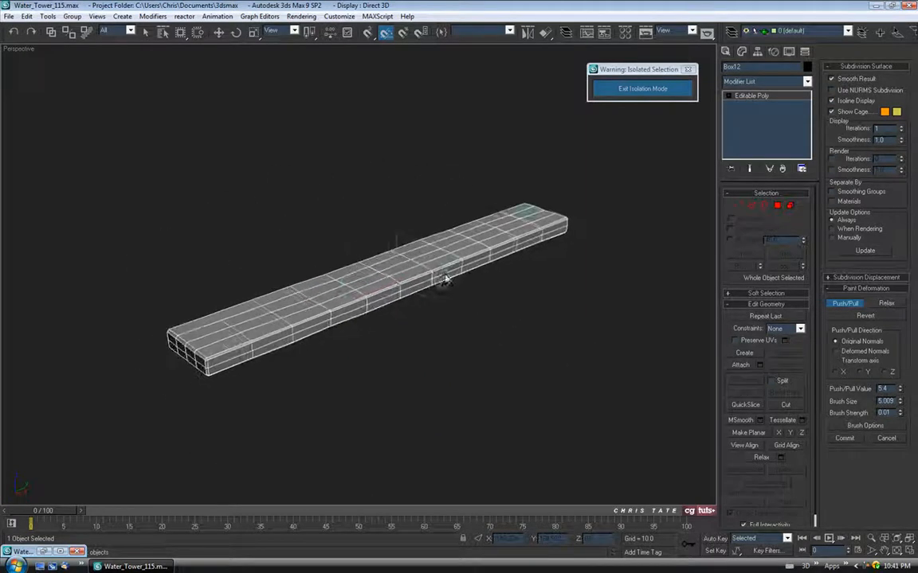
left_click(629, 89)
Step: Compare the platform's planks from several sides with the water tower reference sheet
scroll(565, 109, "up", 2)
middle_click_drag(565, 109, 447, 227, "alt")
scroll(447, 227, "down", 2)
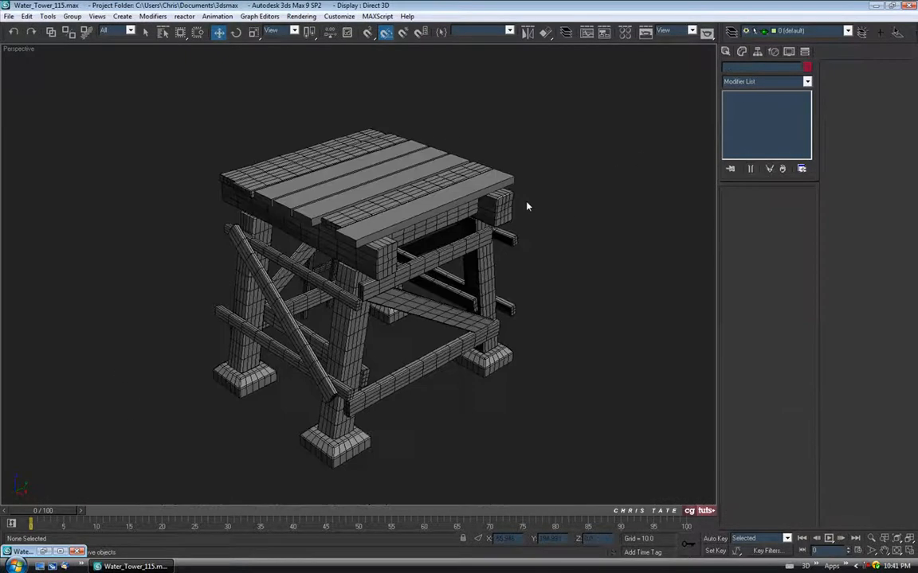
mouse_move(473, 181)
middle_mouse_down("alt")
mouse_move(467, 195)
mouse_move(333, 164)
mouse_move(80, 412)
middle_mouse_up("alt")
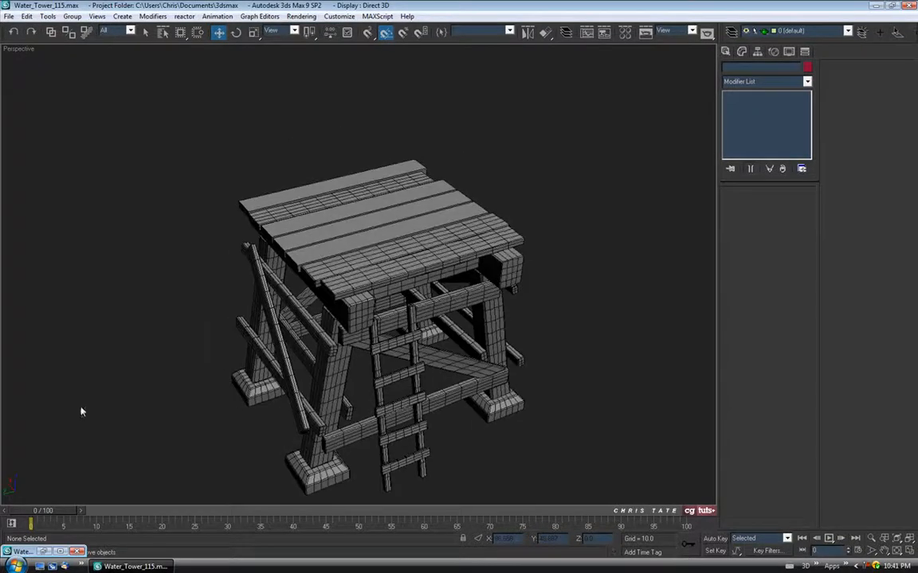
double_click(40, 552)
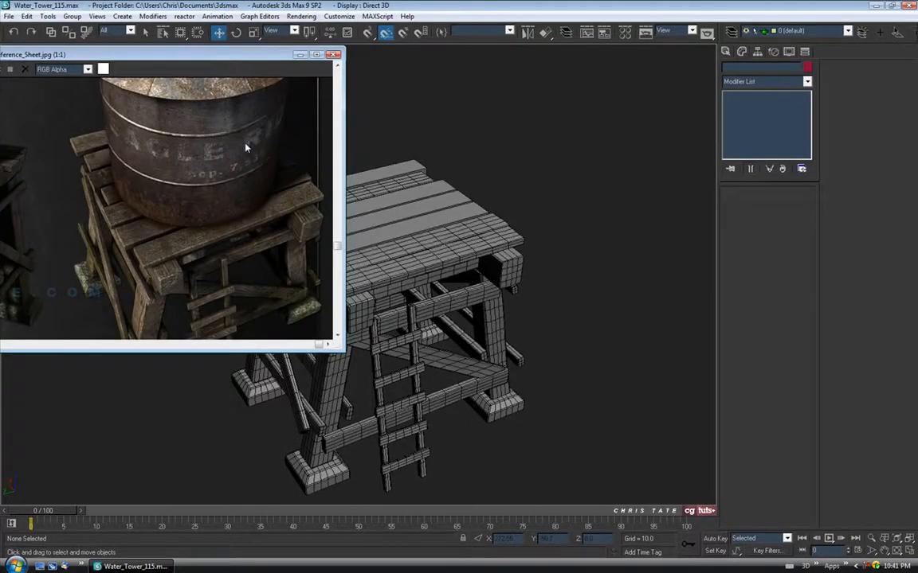
left_click_drag(222, 58, 141, 59)
middle_click_drag(339, 214, 407, 221)
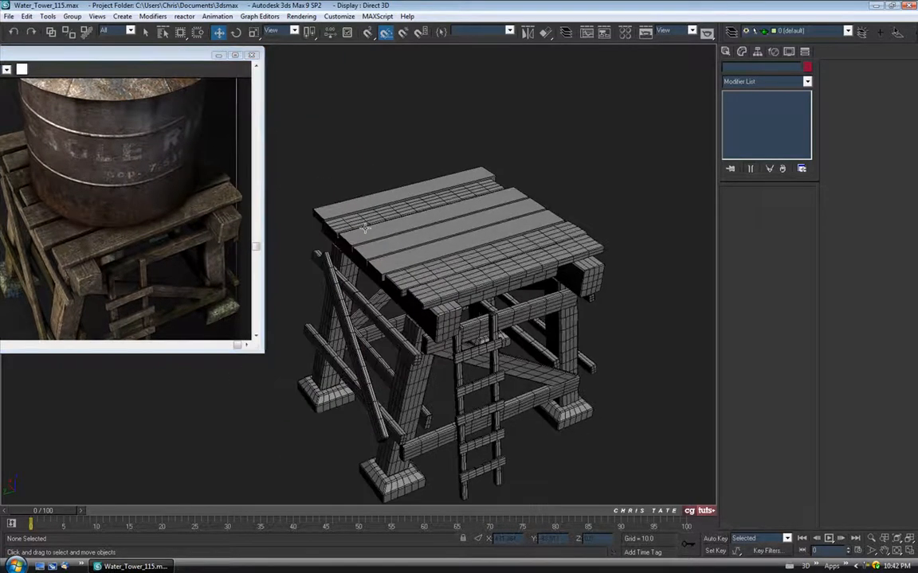
middle_click_drag(204, 219, 78, 233)
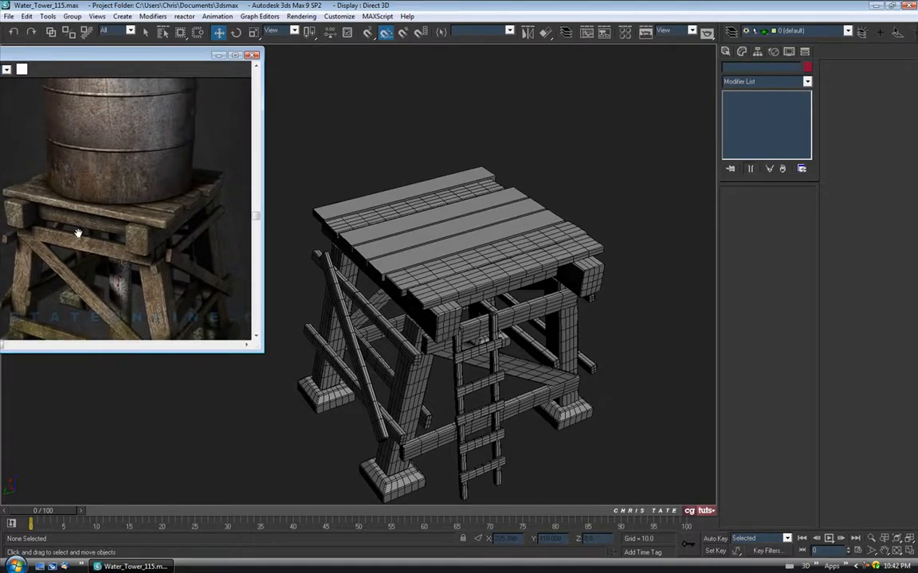
left_click(218, 55)
Step: Make a copy of the newly deformed plank and place it above the platform
middle_click_drag(446, 255, 390, 250, "alt")
left_click(489, 242)
scroll(421, 299, "up", 3)
left_click_drag(447, 270, 450, 191, "shift")
left_click(454, 328)
Step: Align the copy onto the plain plank at the platform's far edge in X, Y and Z, pivot point to pivot point, to replace it
left_click(545, 32)
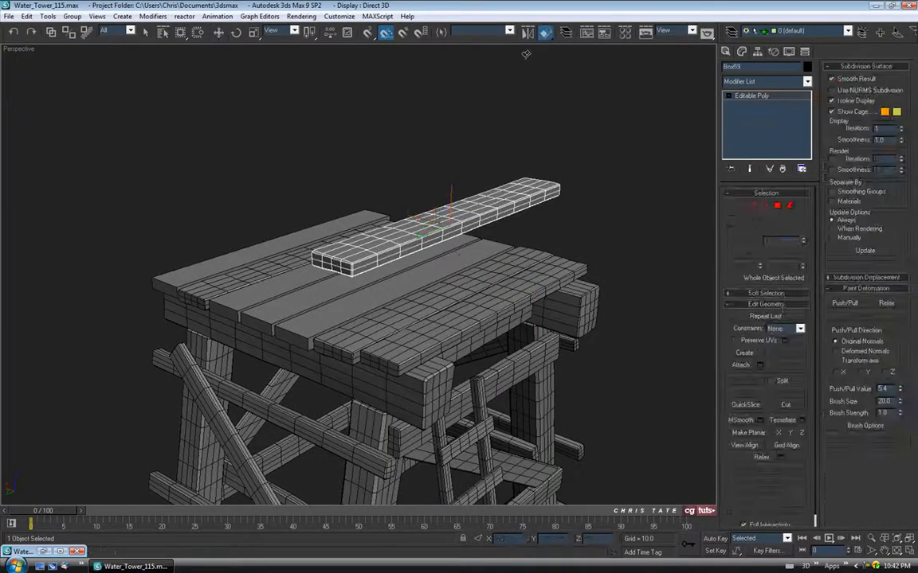
left_click(330, 256)
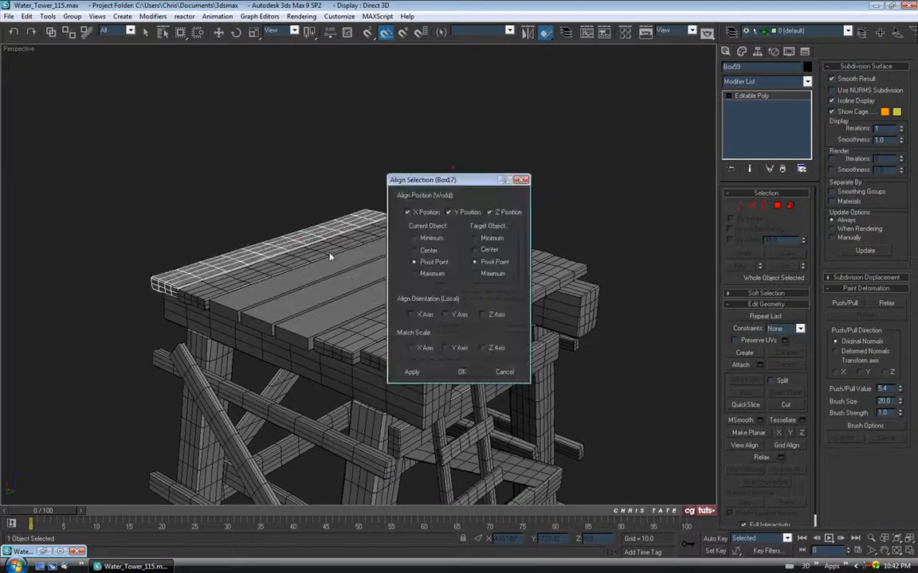
left_click(467, 376)
middle_click_drag(458, 327, 437, 379, "alt")
left_click(393, 169)
left_click(479, 208)
Step: Select the plain plank next to the two deformed ladder-side planks and bring up the reference sheet to compare
middle_click_drag(404, 284, 347, 238, "alt")
scroll(406, 255, "down", 5)
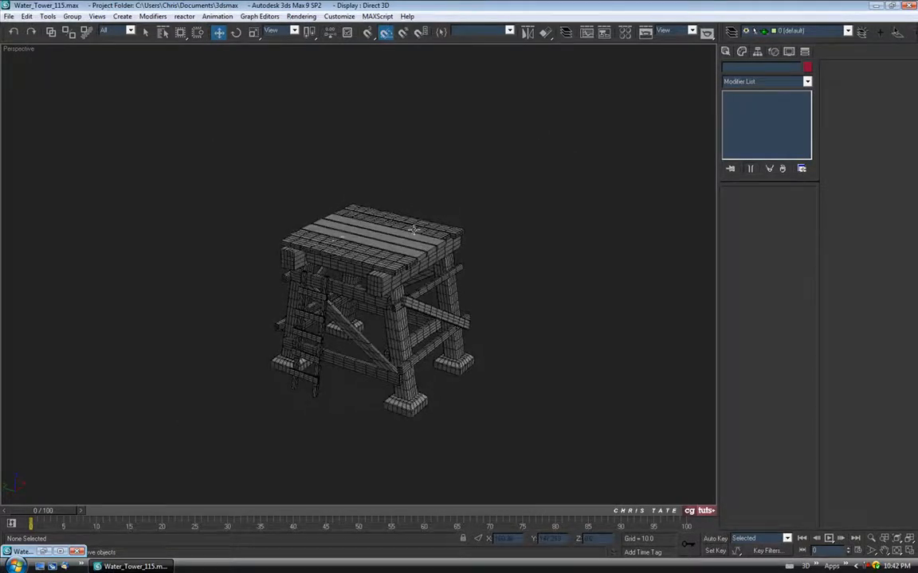
scroll(367, 301, "up", 3)
scroll(380, 269, "up", 2)
scroll(358, 257, "up", 2)
middle_click_drag(450, 280, 365, 297, "alt")
left_click(390, 304)
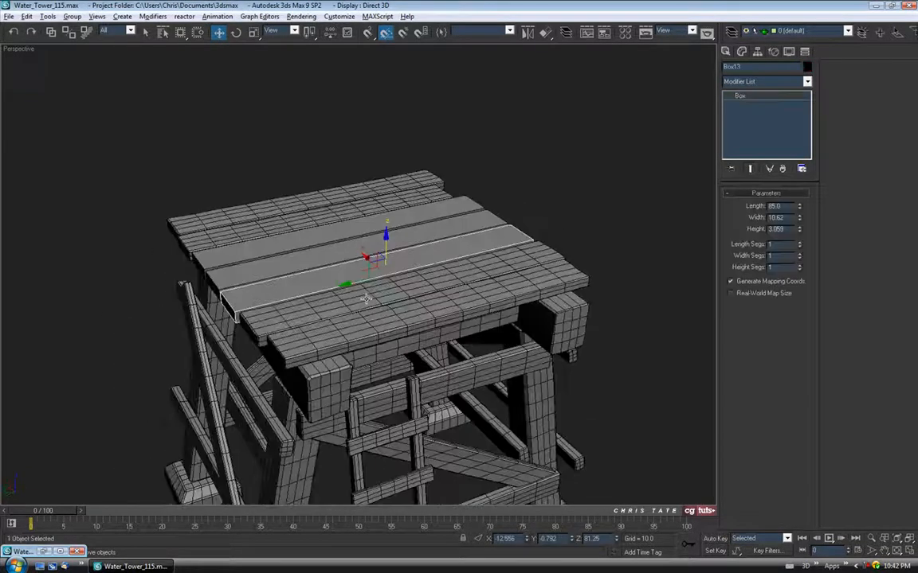
left_click(45, 552)
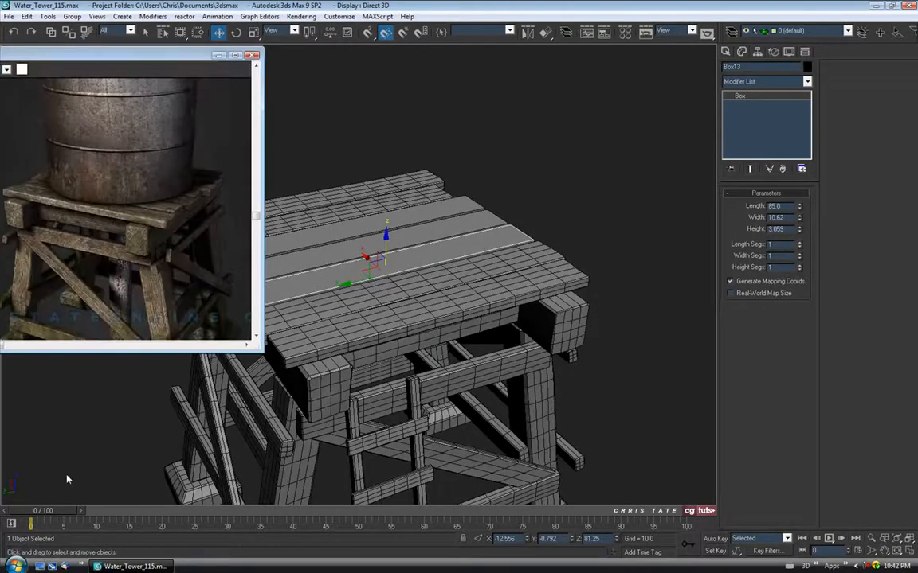
Step: Compare with the reference sheet, then isolate the selected plain plank and convert it to Editable Poly
middle_click_drag(85, 275, 4, 245)
middle_click_drag(172, 259, 36, 260)
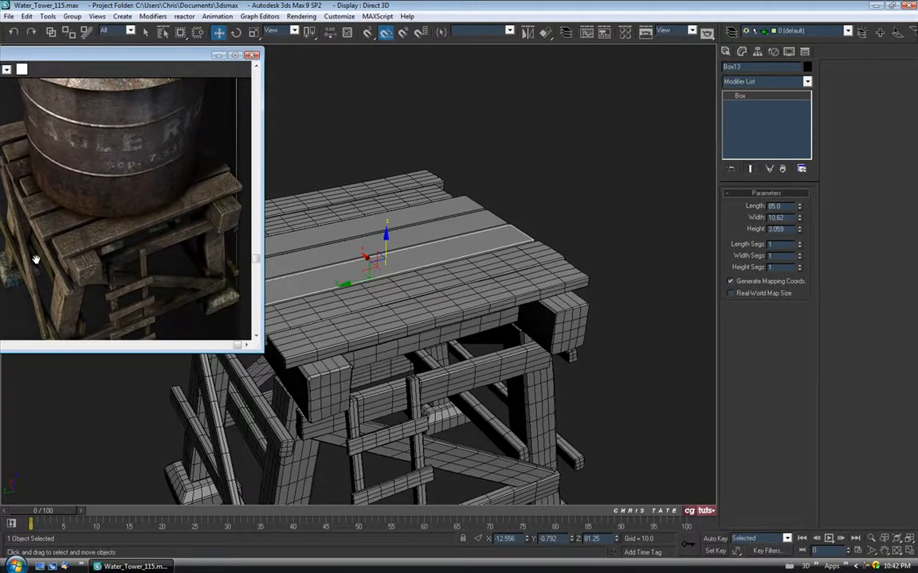
left_click(218, 56)
middle_click_drag(382, 239, 347, 237, "alt")
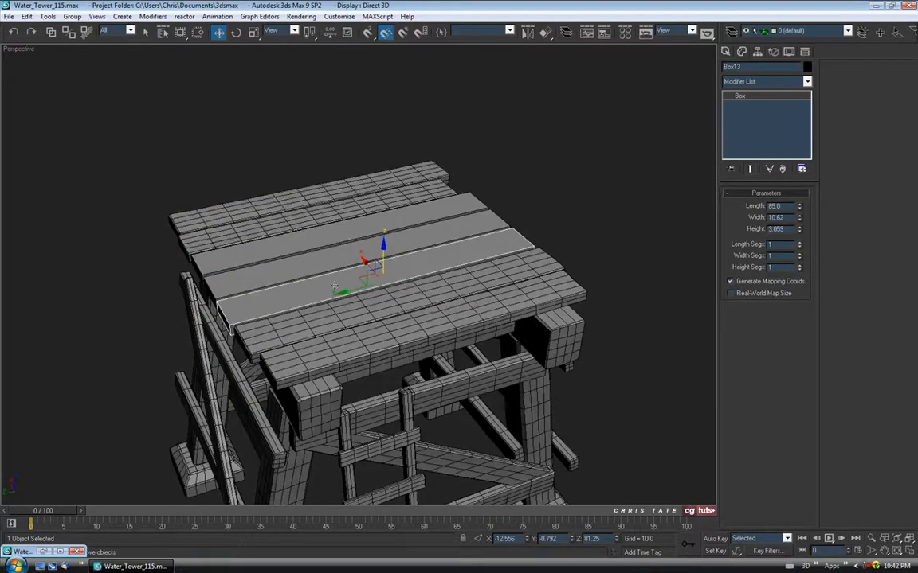
middle_click_drag(330, 303, 251, 333, "alt")
left_click_drag(336, 297, 336, 297)
middle_click_drag(382, 295, 388, 269, "alt")
key("alt+q")
right_click(388, 268)
mouse_move(430, 369)
left_click(500, 379)
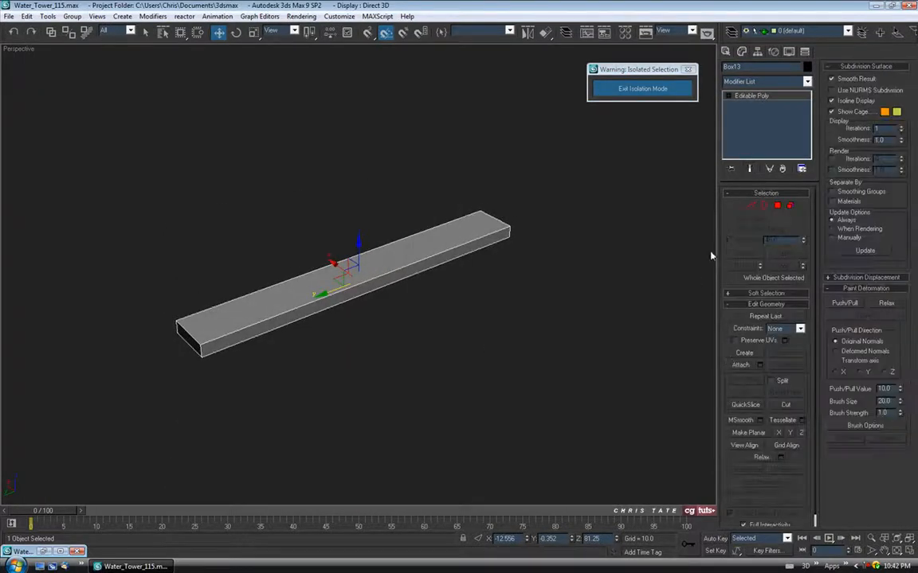
Step: Chamfer the isolated plank's four long edges by 0.3
left_click(752, 207)
left_click_drag(378, 200, 383, 355)
scroll(309, 290, "up", 3)
middle_click_drag(310, 290, 325, 279, "alt")
left_click(760, 355)
left_click_drag(316, 62, 317, 101)
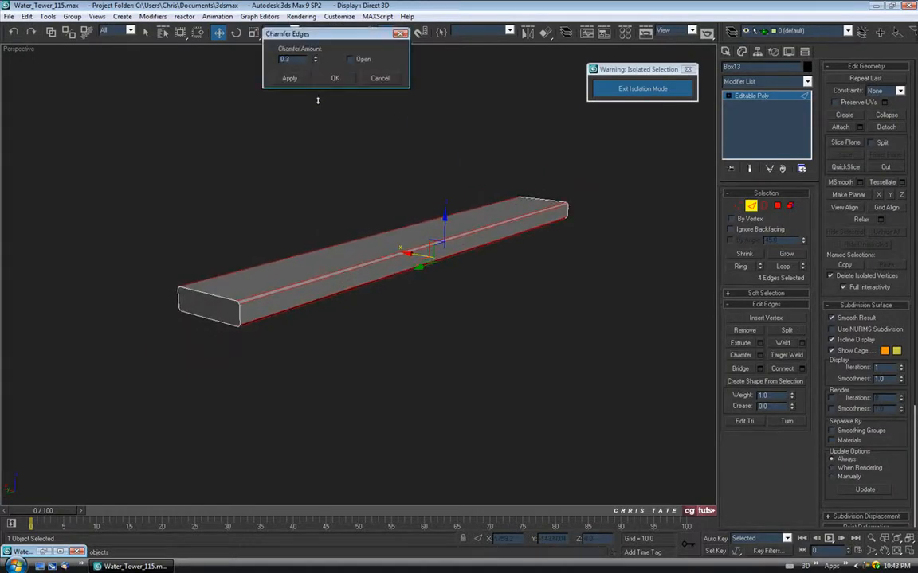
left_click(335, 79)
Step: Invert the edge selection and chamfer the plank's end edges by 0.3 as well
key("ctrl+i")
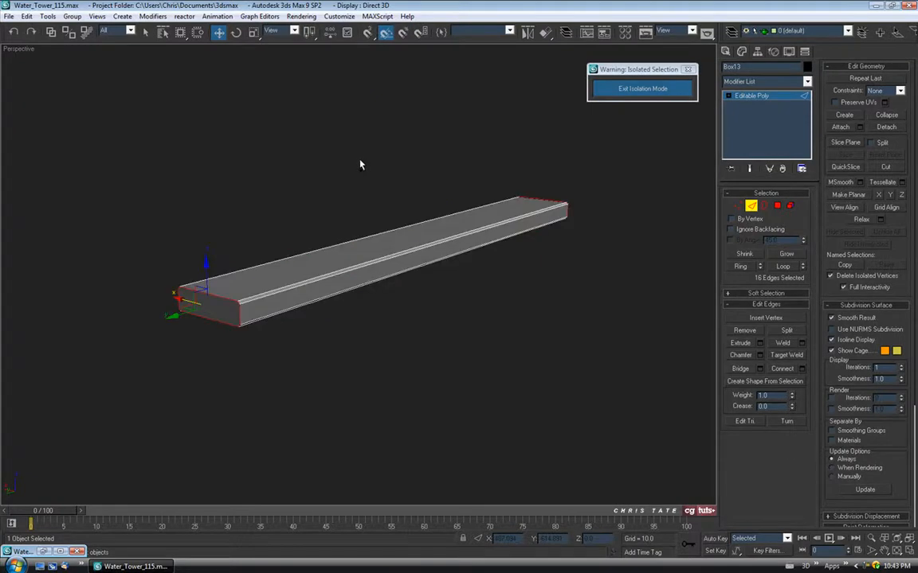
left_click(760, 357)
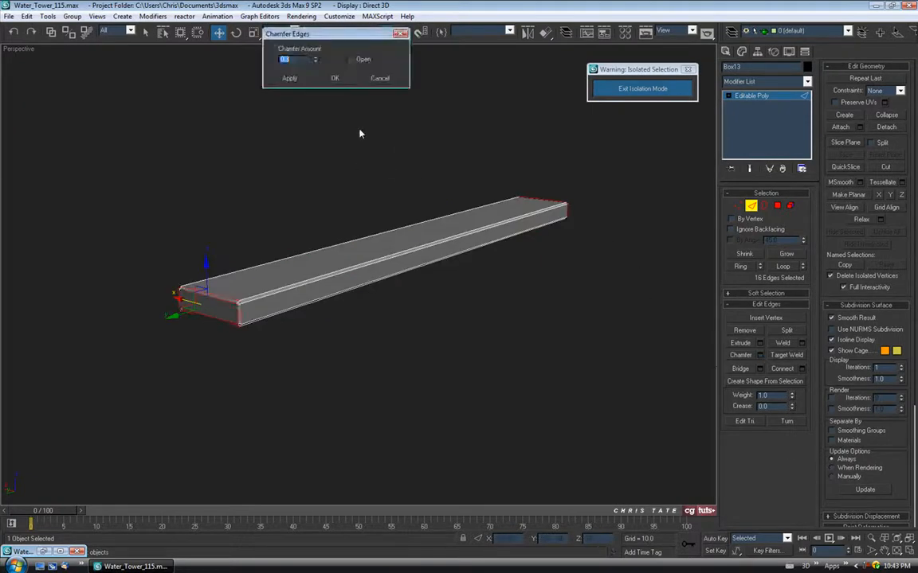
left_click(334, 79)
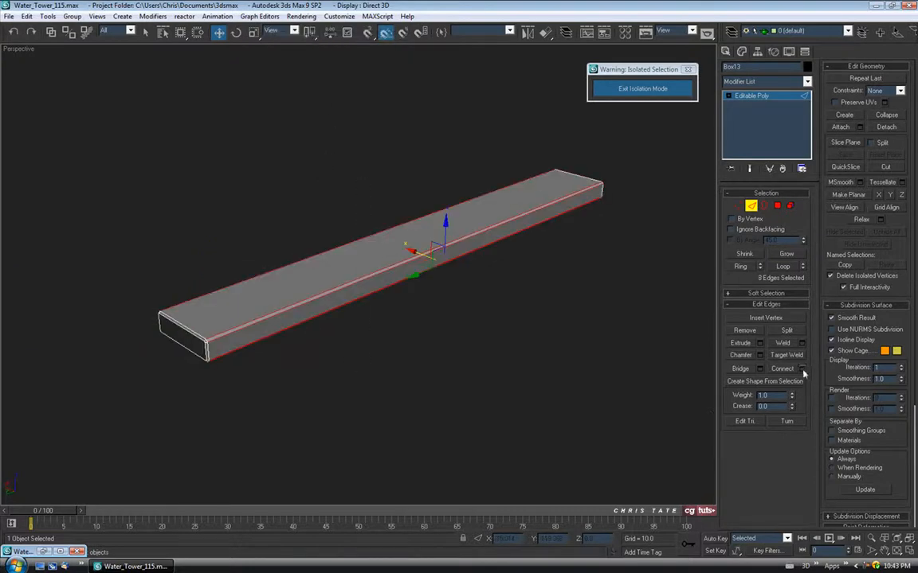
Step: Connect the plank's lengthwise edges with 10 segments and its widthwise edges with 3 segments
left_click(802, 369)
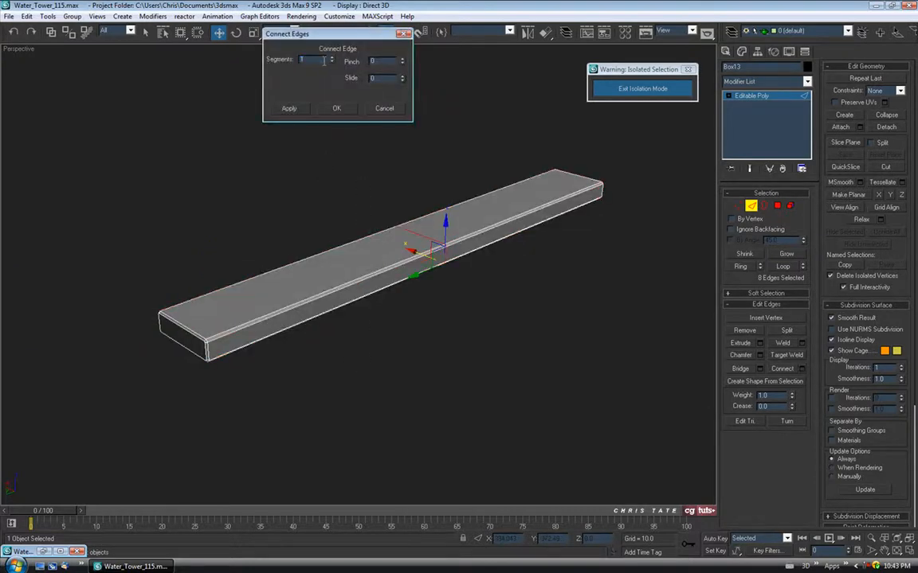
left_click(335, 109)
middle_click_drag(307, 191, 351, 165, "alt")
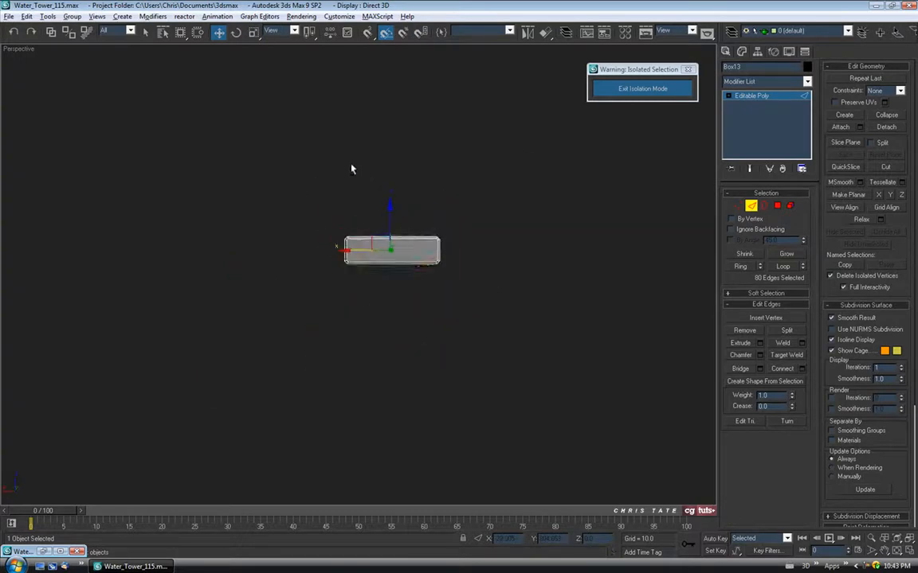
left_click_drag(377, 168, 394, 322)
middle_click_drag(470, 323, 437, 337, "alt")
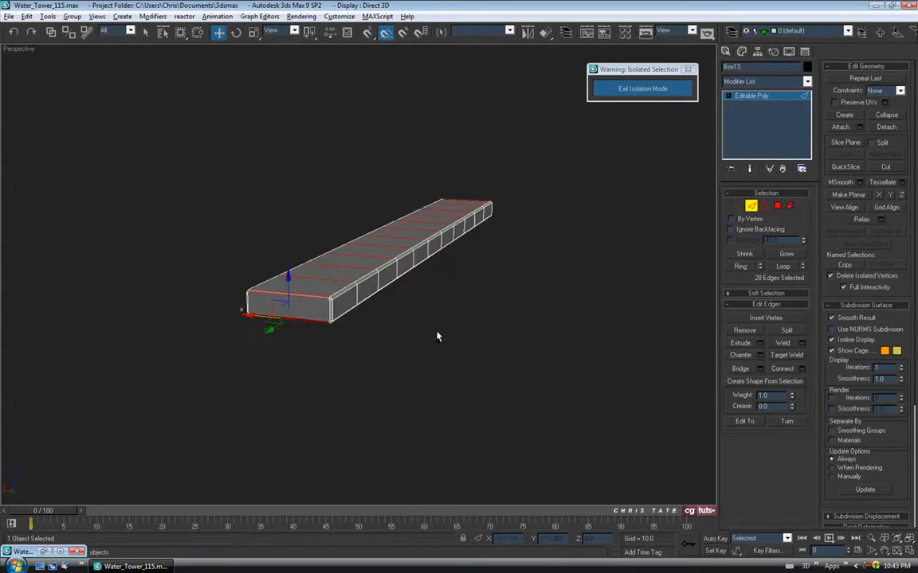
left_click(801, 369)
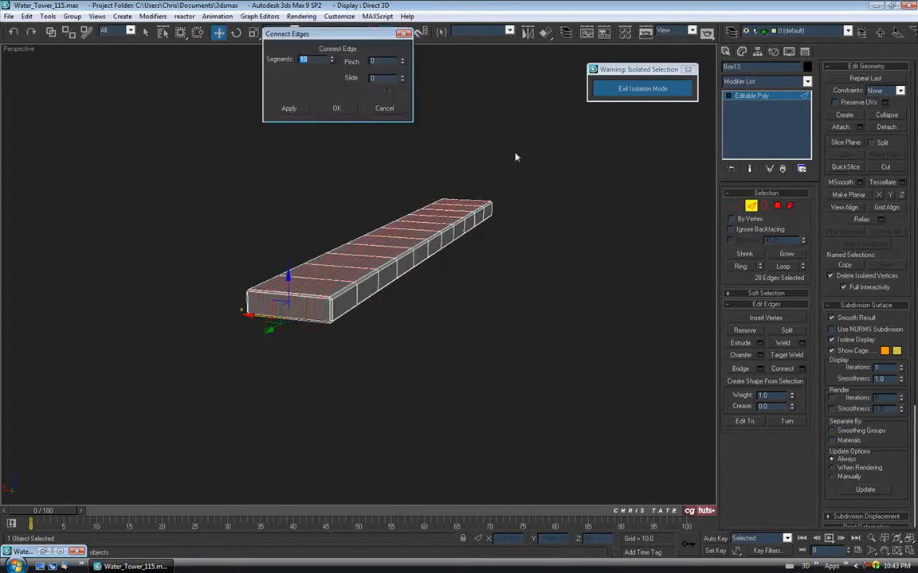
left_click(335, 108)
Step: Connect all vertical edges across the plank's thickness with one segment, then leave edge editing
key("alt+w")
middle_click_drag(575, 219, 459, 211)
left_click_drag(431, 168, 698, 172)
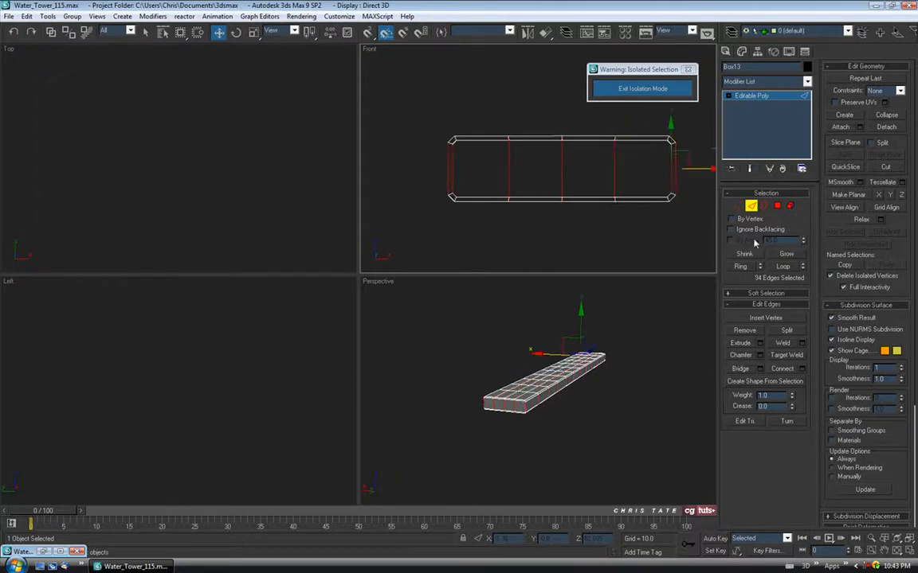
left_click(801, 369)
left_click(337, 111)
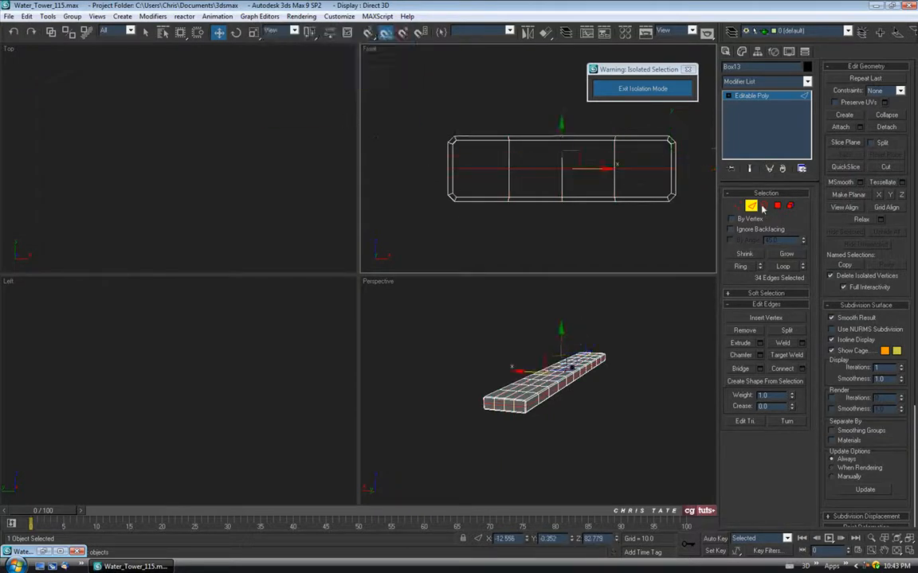
left_click(752, 207)
right_click(643, 321)
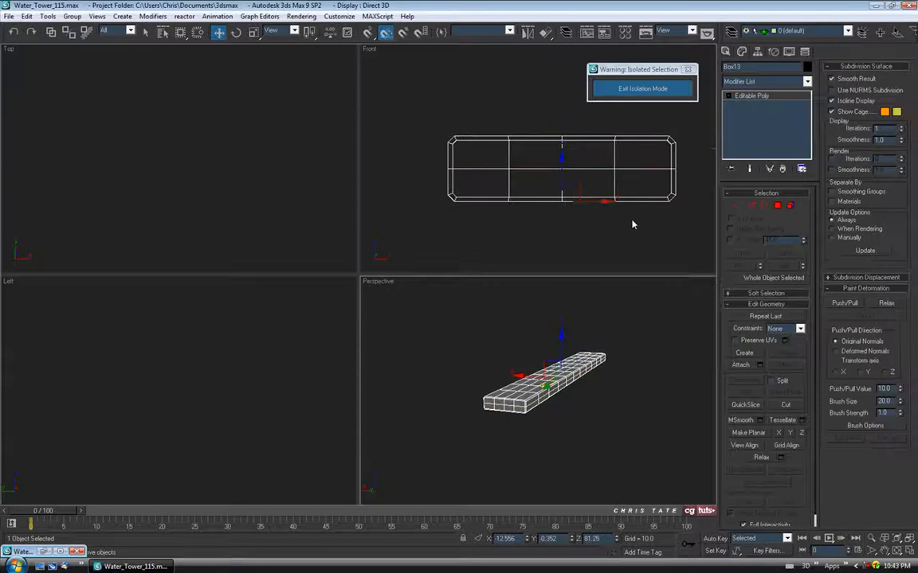
Step: Exit isolation and set up Push/Pull paint deformation with value 6.1, brush size 8.1 and strength 0.02
left_click(629, 89)
middle_click_drag(526, 251, 384, 301, "alt")
middle_click_drag(696, 286, 623, 295, "alt")
left_click(845, 304)
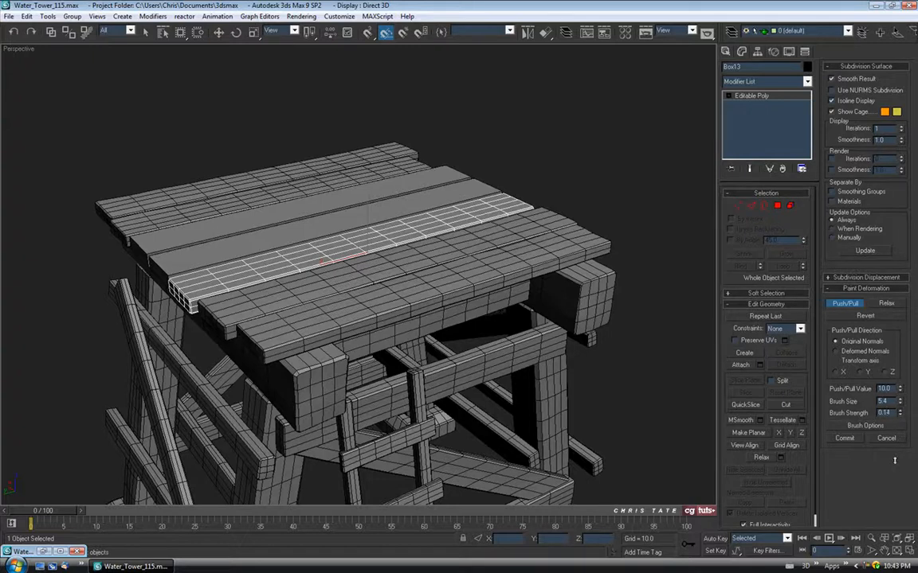
middle_click_drag(503, 287, 494, 300, "alt")
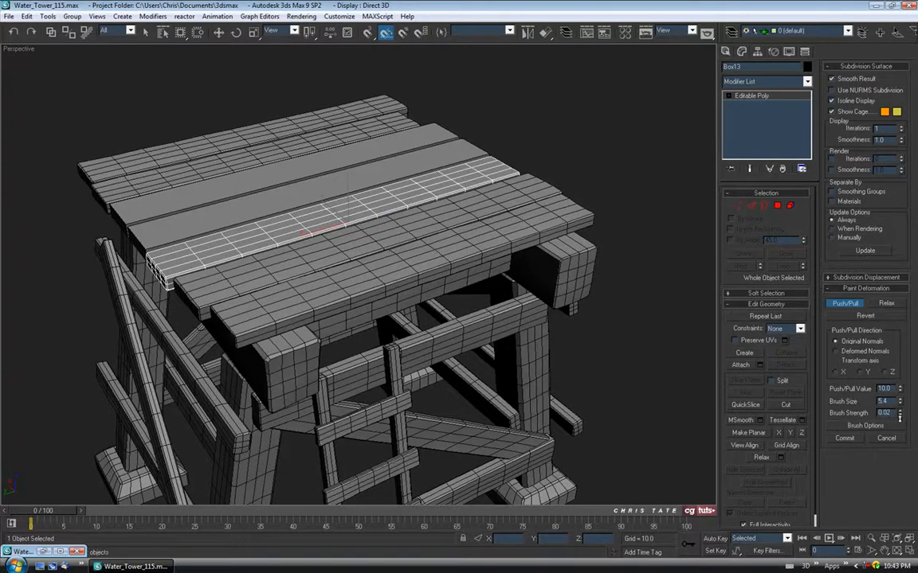
middle_click_drag(329, 219, 357, 251)
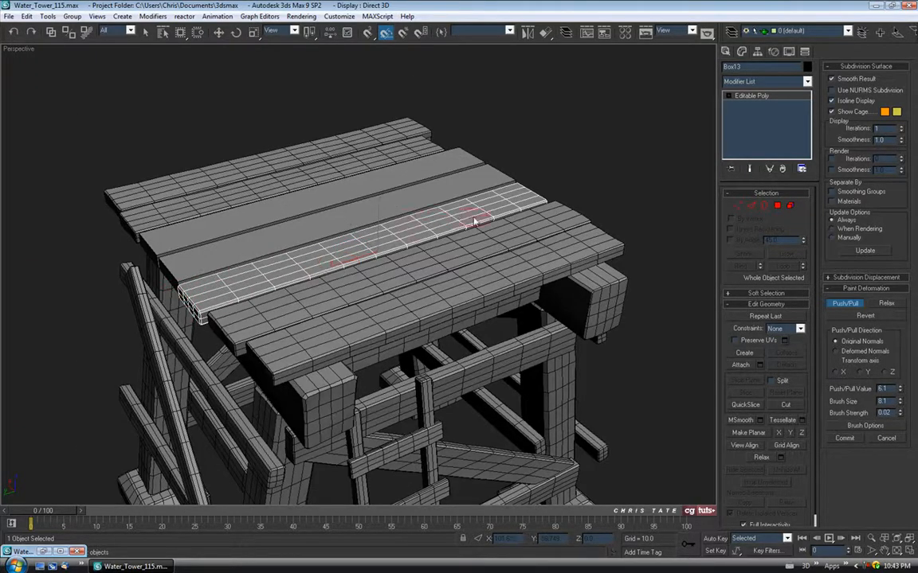
Step: Paint subtle push and pull deformations over the plank's top, sides and both ends to make it uneven
middle_click_drag(507, 234, 374, 285, "alt")
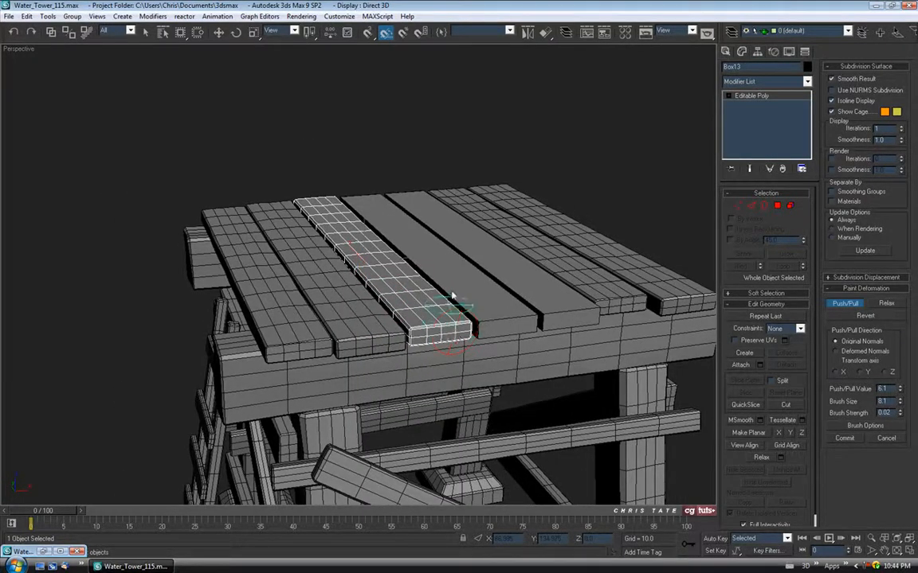
middle_click_drag(347, 231, 412, 208, "alt")
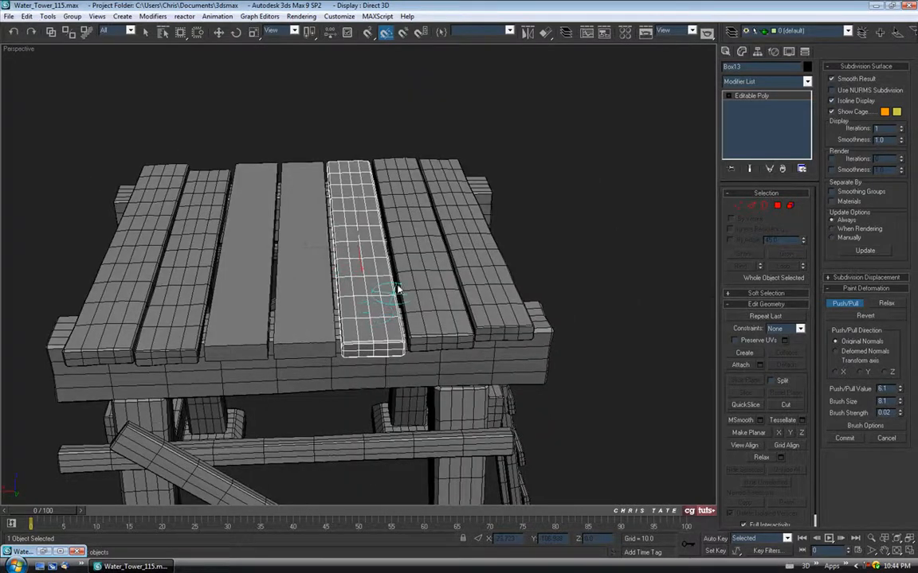
middle_click_drag(359, 263, 370, 296, "alt")
mouse_move(360, 341)
middle_mouse_down("alt")
mouse_move(430, 303)
mouse_move(461, 325)
middle_mouse_up("alt")
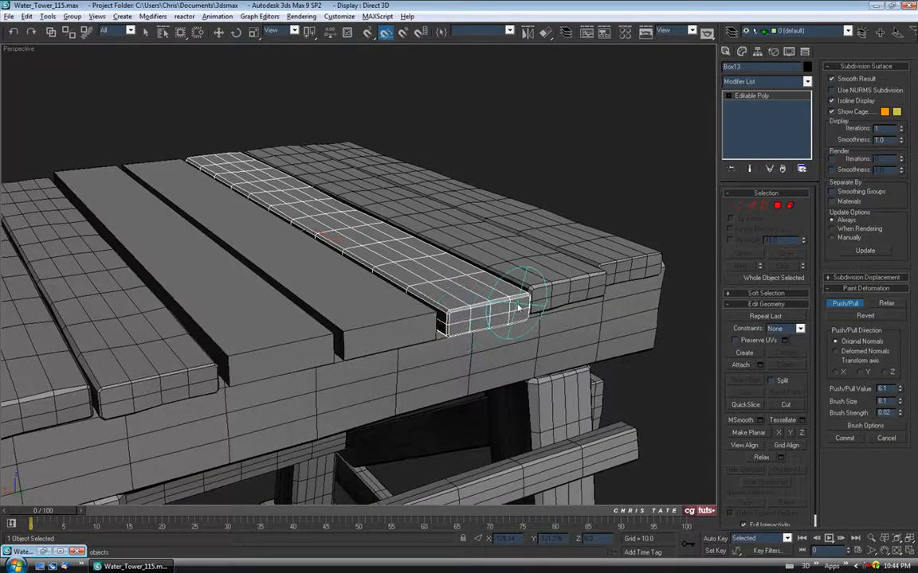
mouse_move(461, 275)
middle_mouse_down("alt")
mouse_move(431, 297)
mouse_move(334, 293)
middle_mouse_up("alt")
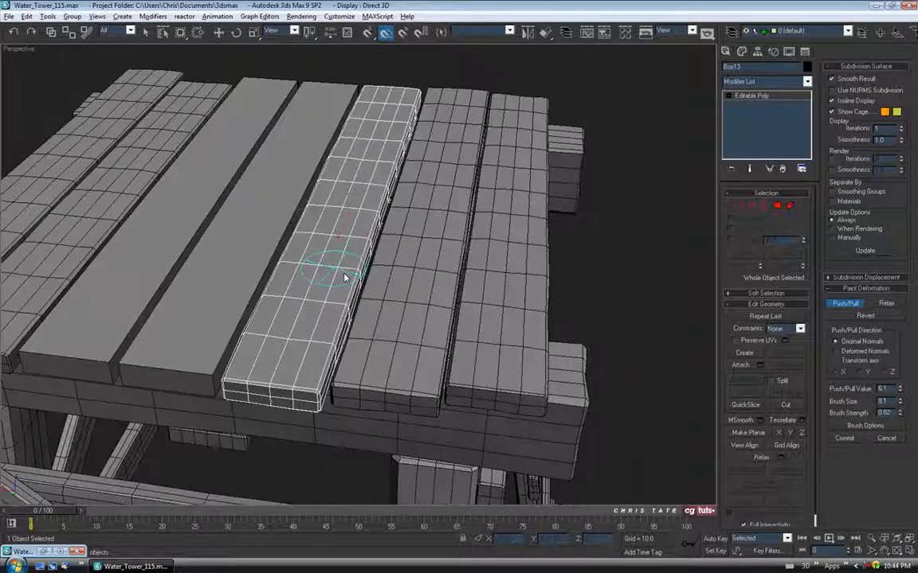
mouse_move(318, 268)
middle_mouse_down("alt")
mouse_move(360, 211)
mouse_move(358, 244)
mouse_move(308, 224)
mouse_move(347, 255)
mouse_move(407, 256)
mouse_move(273, 318)
middle_mouse_up("alt")
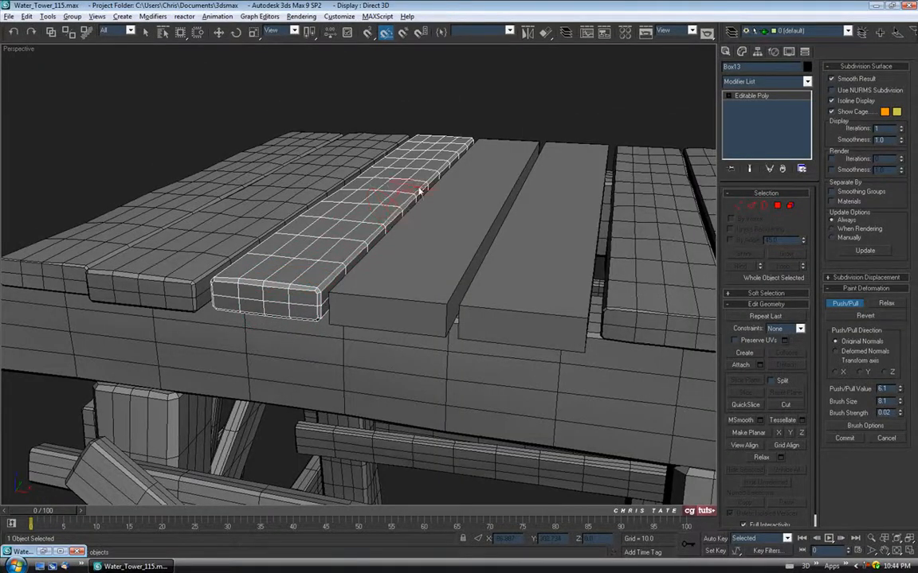
mouse_move(374, 229)
middle_mouse_down("alt")
mouse_move(399, 243)
mouse_move(328, 241)
middle_mouse_up("alt")
mouse_move(352, 303)
middle_mouse_down("alt")
mouse_move(398, 333)
mouse_move(391, 260)
middle_mouse_up("alt")
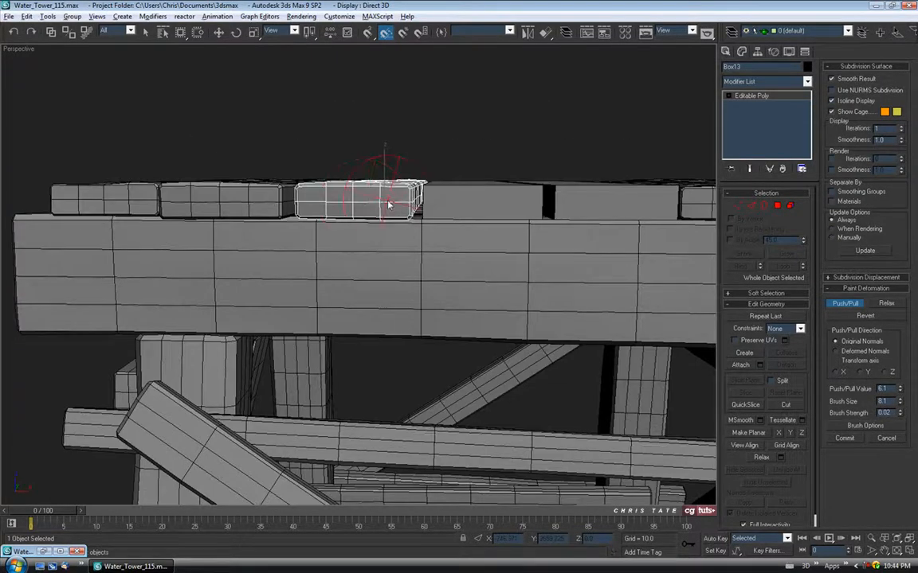
middle_click_drag(379, 189, 328, 222, "alt")
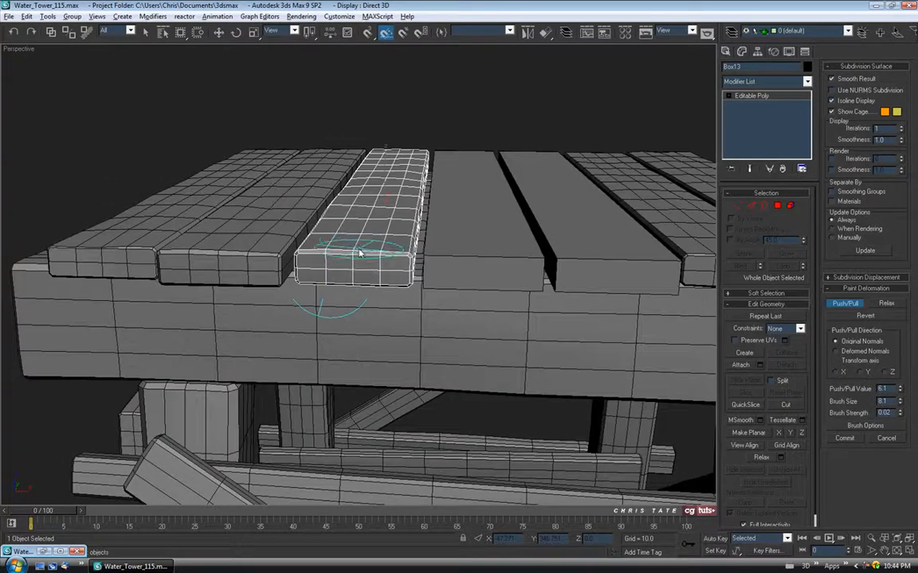
mouse_move(369, 308)
middle_mouse_down("alt")
mouse_move(384, 292)
mouse_move(348, 318)
mouse_move(341, 301)
mouse_move(330, 313)
mouse_move(333, 284)
mouse_move(365, 279)
middle_mouse_up("alt")
Step: Isolate the plank, paint Push/Pull deformations on its underside with brush size 7.047, and return to the full tower
key("alt+q")
scroll(333, 284, "down", 2)
left_click(845, 303)
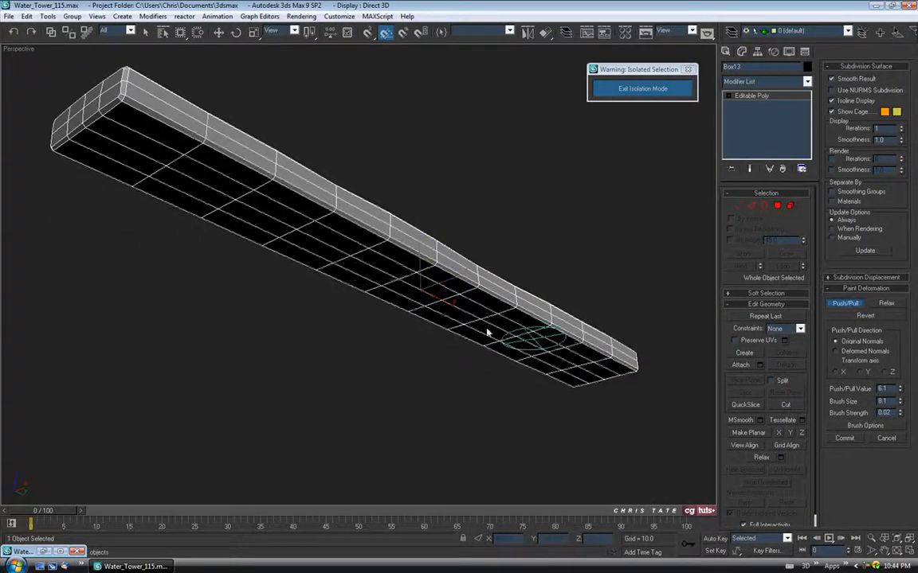
left_click_drag(900, 404, 900, 414)
middle_click_drag(391, 296, 370, 294, "alt")
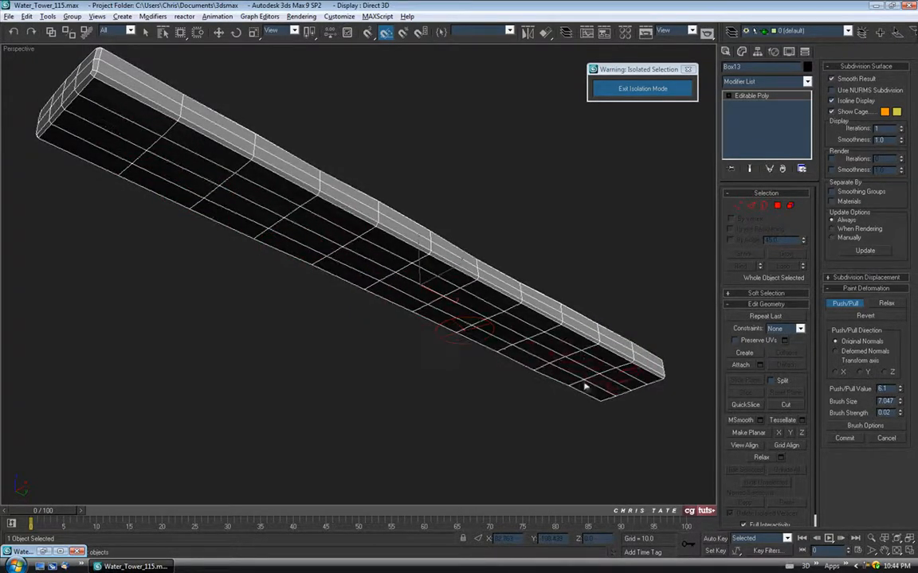
mouse_move(637, 368)
middle_mouse_down("alt")
mouse_move(399, 297)
mouse_move(427, 330)
mouse_move(395, 304)
mouse_move(459, 328)
mouse_move(462, 215)
middle_mouse_up("alt")
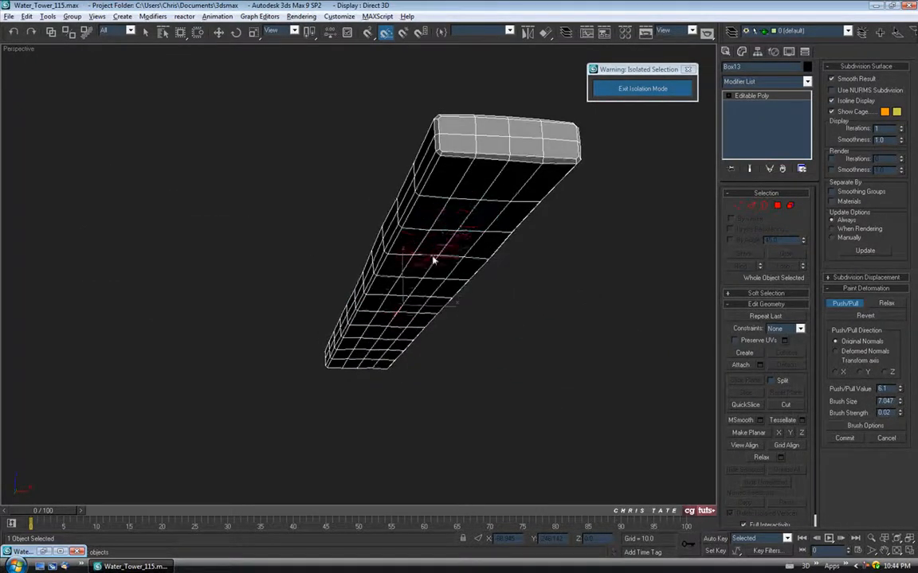
mouse_move(475, 242)
middle_mouse_down("alt")
mouse_move(389, 311)
mouse_move(447, 317)
mouse_move(440, 304)
mouse_move(470, 291)
middle_mouse_up("alt")
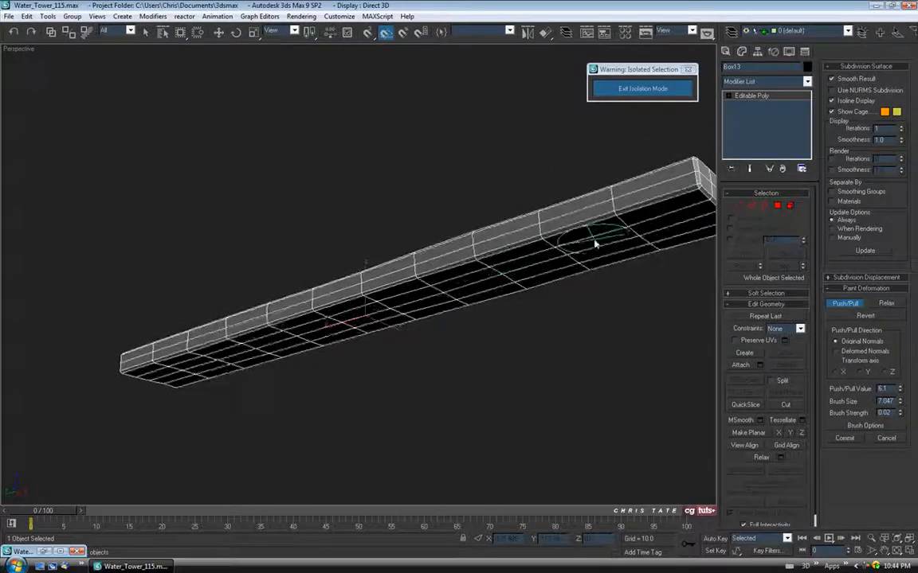
mouse_move(415, 321)
middle_mouse_down("alt")
mouse_move(252, 380)
mouse_move(297, 369)
mouse_move(395, 369)
mouse_move(385, 379)
mouse_move(350, 376)
mouse_move(284, 318)
middle_mouse_up("alt")
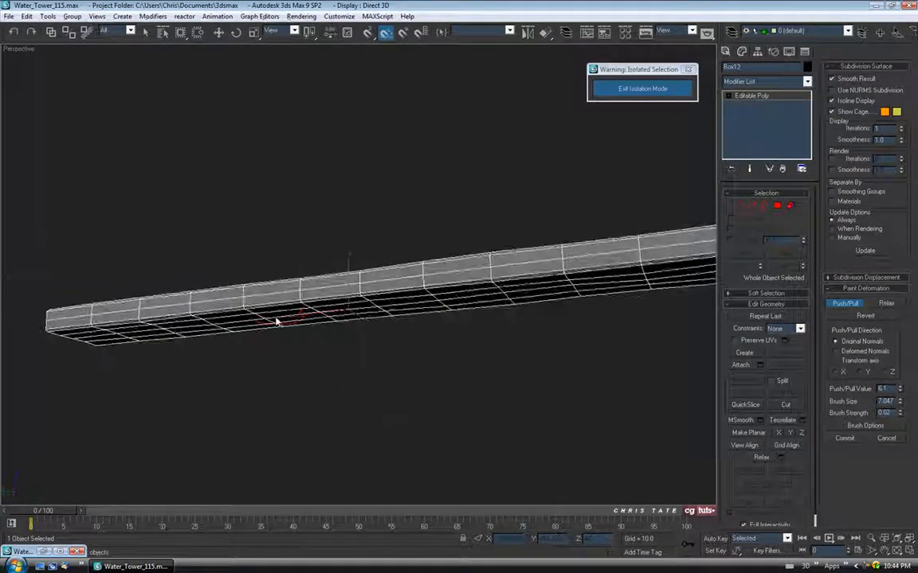
mouse_move(427, 312)
middle_mouse_down("alt")
mouse_move(452, 328)
mouse_move(414, 353)
mouse_move(353, 352)
mouse_move(420, 363)
middle_mouse_up("alt")
mouse_move(402, 291)
middle_mouse_down("alt")
mouse_move(488, 370)
mouse_move(474, 363)
middle_mouse_up("alt")
mouse_move(473, 312)
middle_mouse_down("alt")
mouse_move(430, 332)
mouse_move(431, 281)
mouse_move(455, 327)
middle_mouse_up("alt")
key("w")
left_click(642, 88)
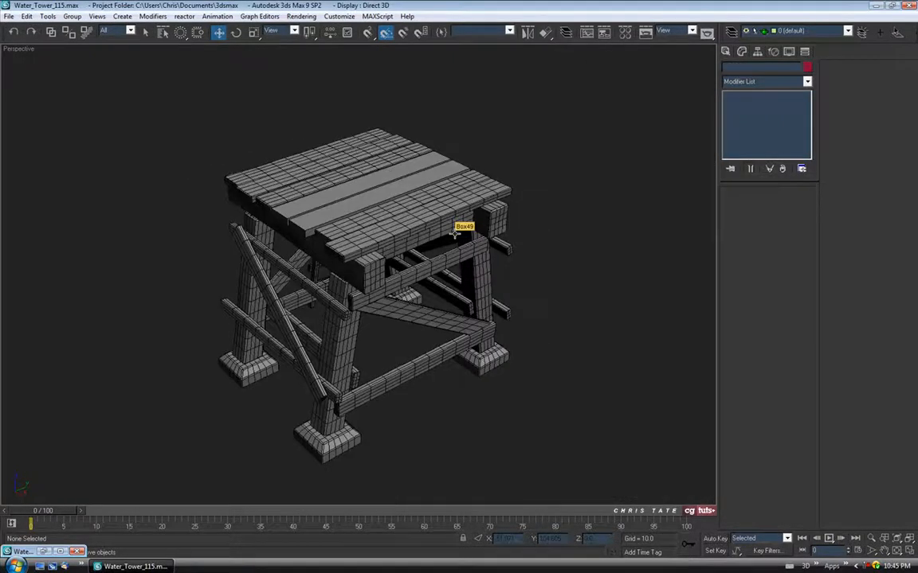
Step: Check the planks against the reference sheet, then convert the plain plank beside the newly deformed one to Editable Poly
middle_click_drag(455, 239, 362, 219, "alt")
scroll(418, 211, "up", 5)
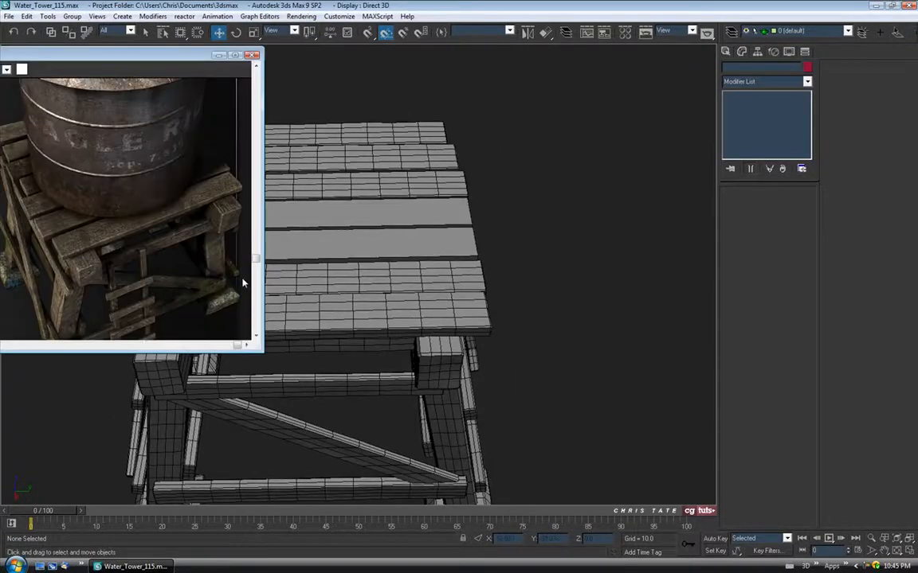
left_click_drag(196, 54, 700, 73)
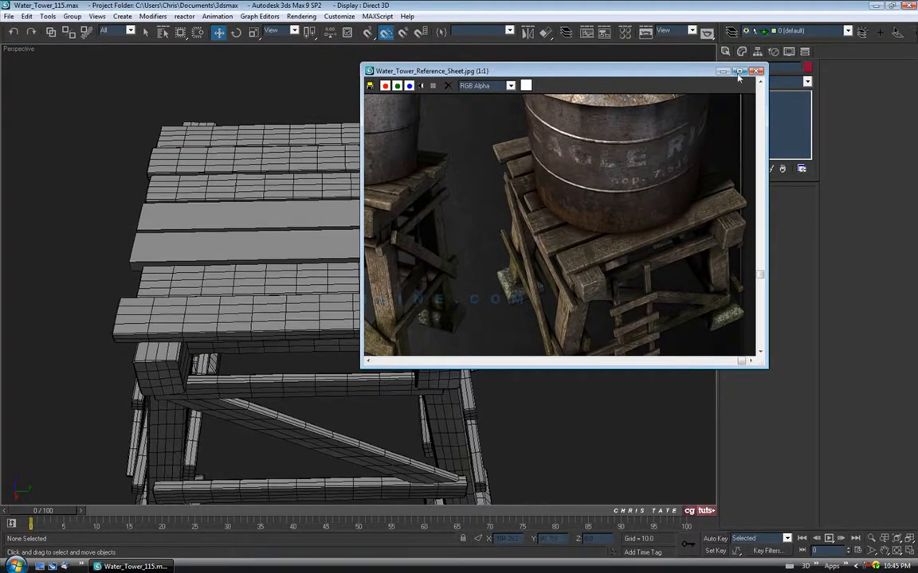
left_click(722, 71)
mouse_move(371, 221)
middle_mouse_down("alt")
mouse_move(400, 211)
mouse_move(369, 209)
mouse_move(493, 205)
mouse_move(352, 222)
middle_mouse_up("alt")
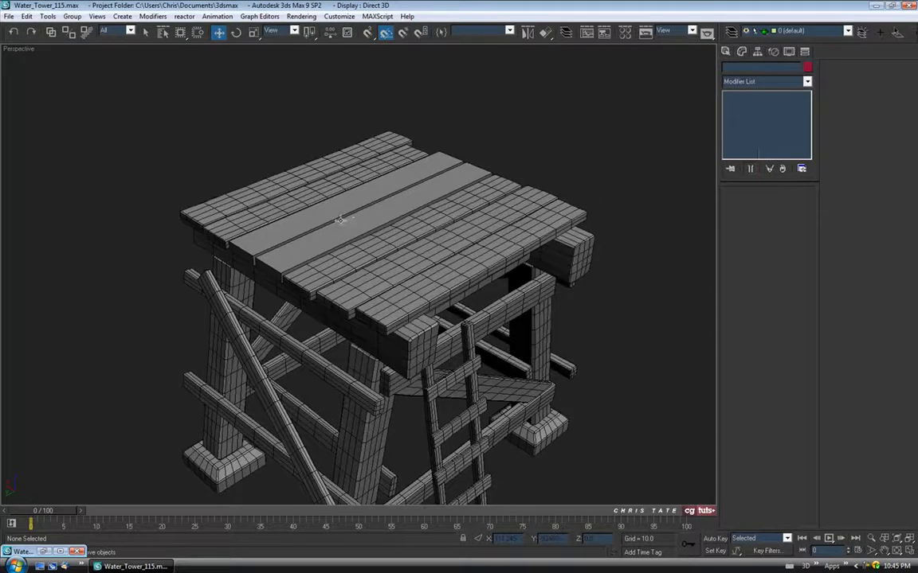
left_click(339, 220)
scroll(398, 199, "up", 5)
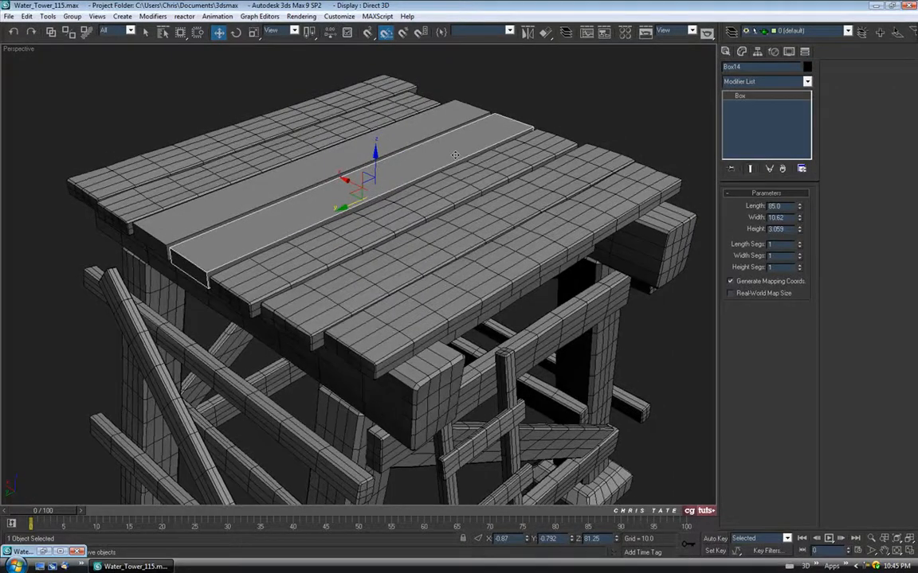
right_click(452, 154)
mouse_move(466, 254)
left_click(562, 262)
Step: Pull the vertices at both ends of the converted plain plank slightly inward to make it a little shorter than its neighbours
key("1")
middle_click_drag(496, 230, 125, 220, "alt")
left_click_drag(214, 301, 215, 301)
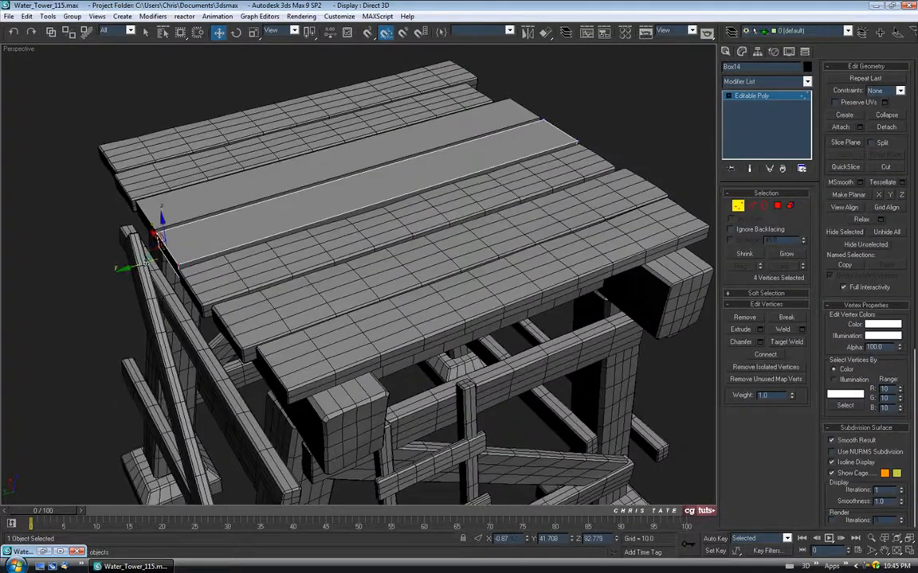
middle_click_drag(159, 235, 573, 254, "alt")
left_click_drag(573, 253, 701, 359)
middle_click_drag(575, 340, 527, 315)
left_click_drag(545, 250, 532, 246)
Step: Move the vertices along one long side of the plank inward to narrow it slightly, then leave vertex editing
middle_click_drag(532, 245, 415, 267, "alt")
middle_click_drag(607, 245, 456, 221, "alt")
left_click_drag(385, 199, 386, 217)
left_click_drag(347, 174, 343, 172)
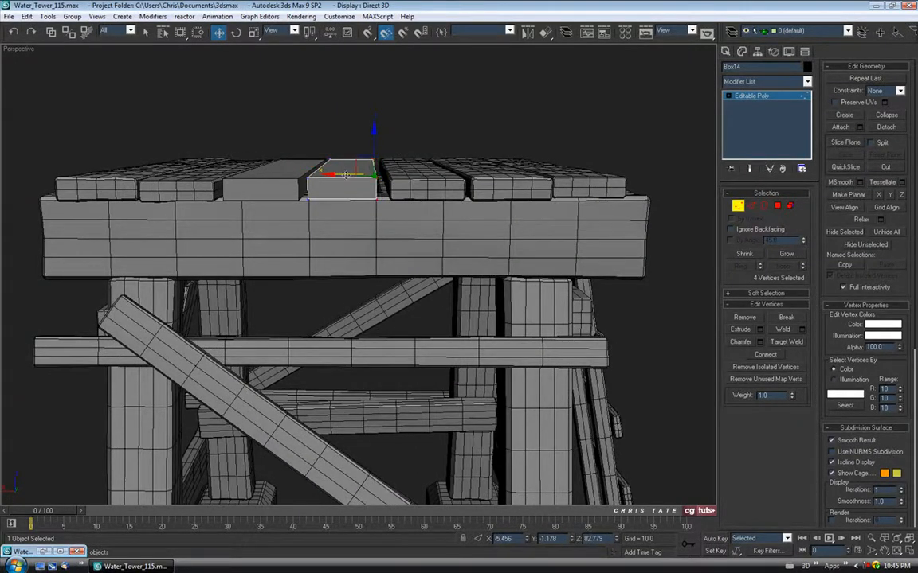
middle_click_drag(399, 198, 609, 203, "alt")
left_click(733, 211)
Step: Select the plank's four lengthwise edges and chamfer them by 0.3
middle_click_drag(549, 168, 435, 187, "alt")
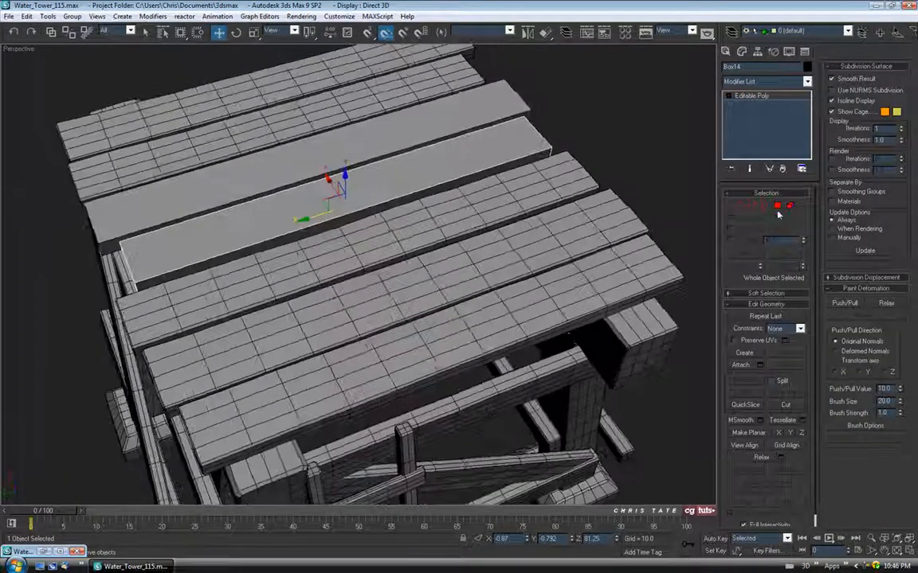
left_click(753, 207)
left_click_drag(379, 121, 402, 227)
middle_click_drag(402, 227, 454, 163, "alt")
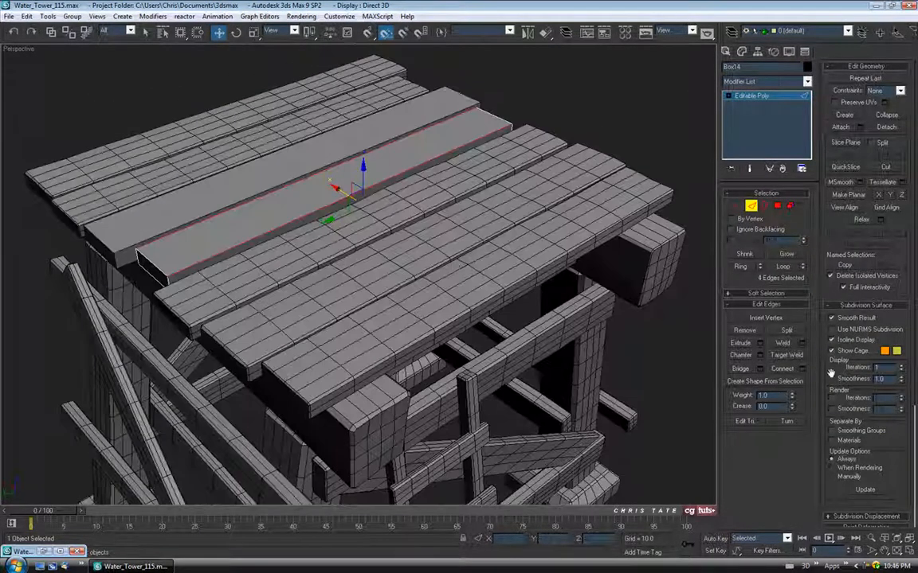
left_click(759, 354)
middle_click_drag(336, 156, 334, 98, "alt")
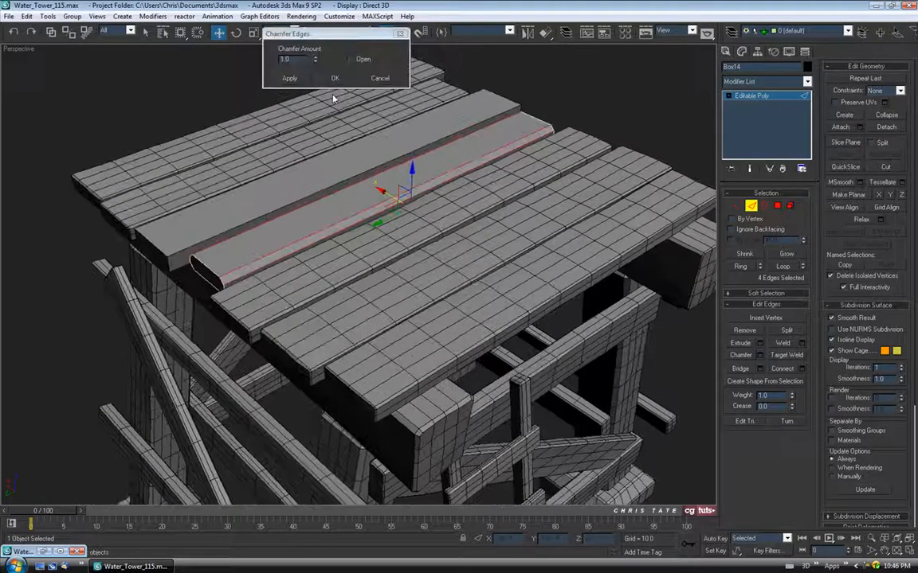
left_click_drag(315, 62, 316, 94)
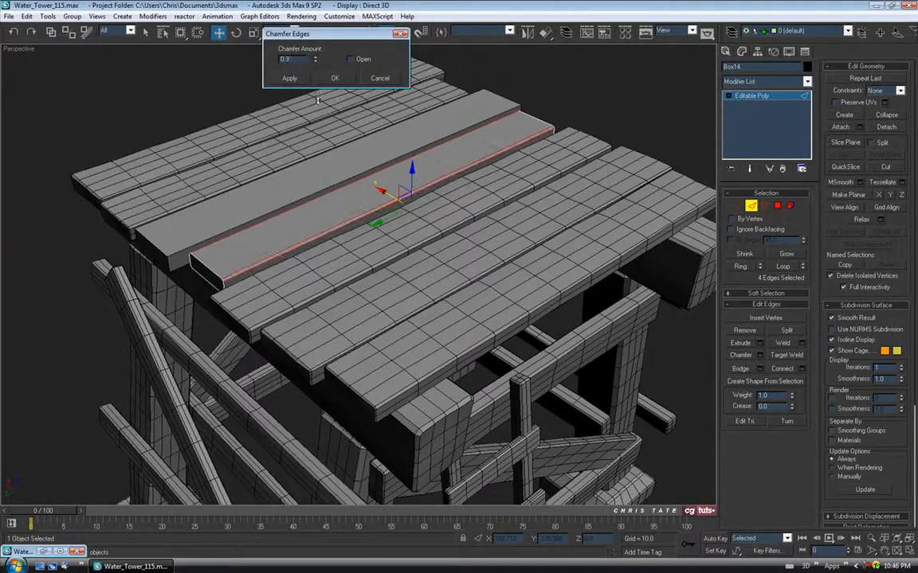
left_click(334, 77)
Step: Select the edges around both ends of the plank and chamfer them as well
key("ctrl+shift+e")
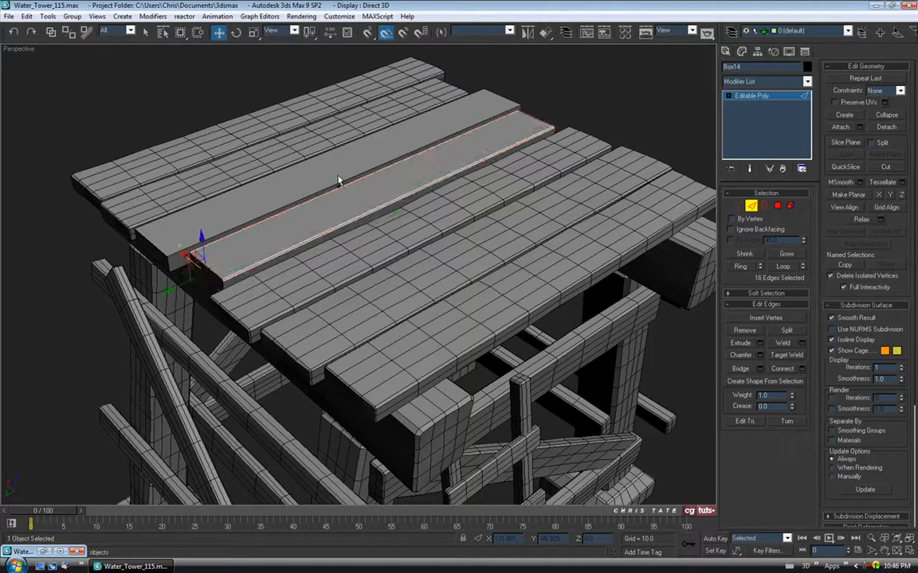
left_click(760, 356)
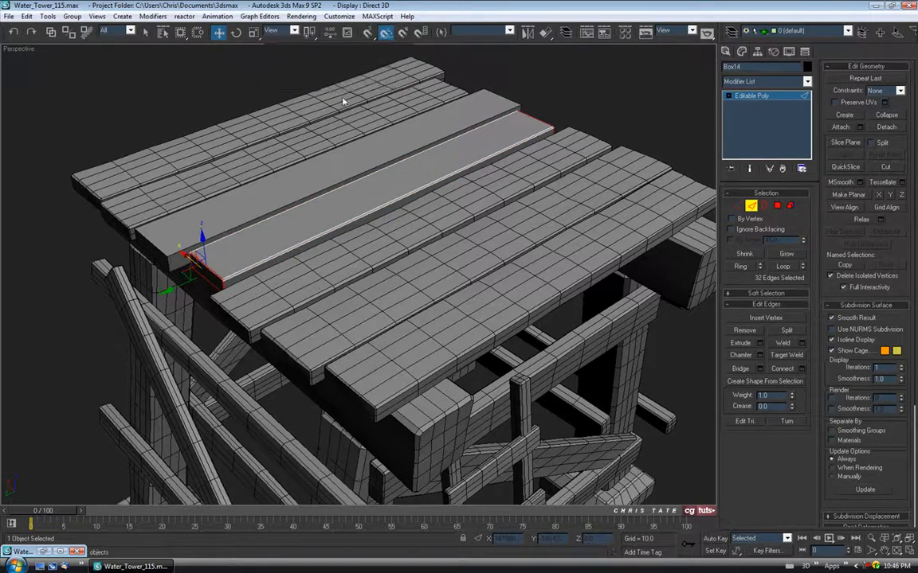
left_click(335, 78)
Step: Connect the plank's lengthwise edges with 10 segments to divide it along its length
middle_click_drag(382, 156, 353, 198)
key("ctrl+i")
left_click(783, 371, "shift")
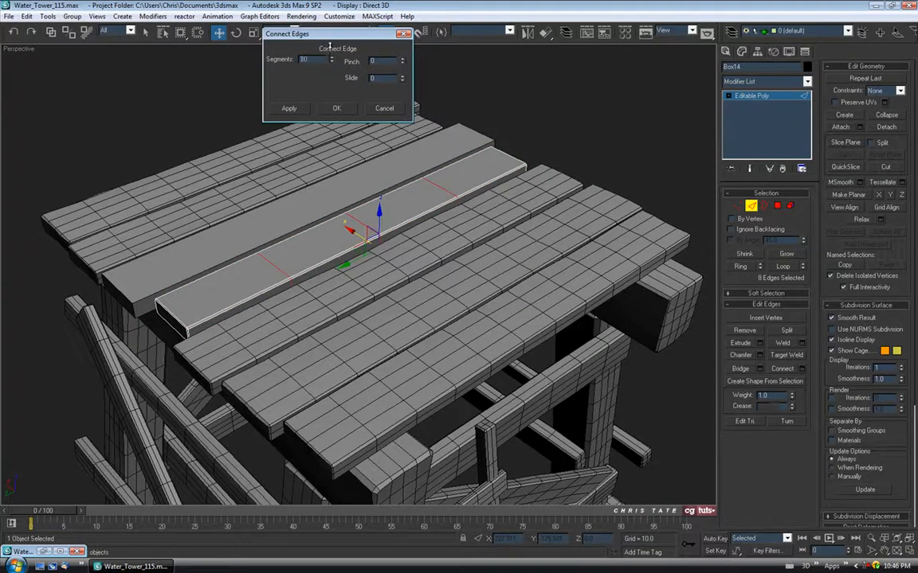
left_click(336, 107)
Step: Select the edges running across the plank's width and connect them with 3 segments
middle_click_drag(333, 135, 397, 113, "alt")
left_click_drag(374, 116, 386, 224)
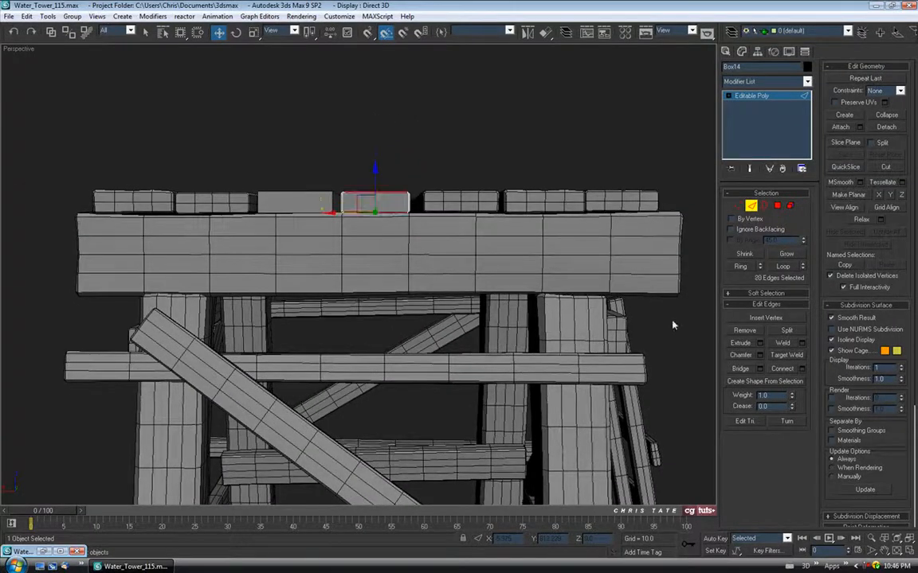
left_click(801, 368)
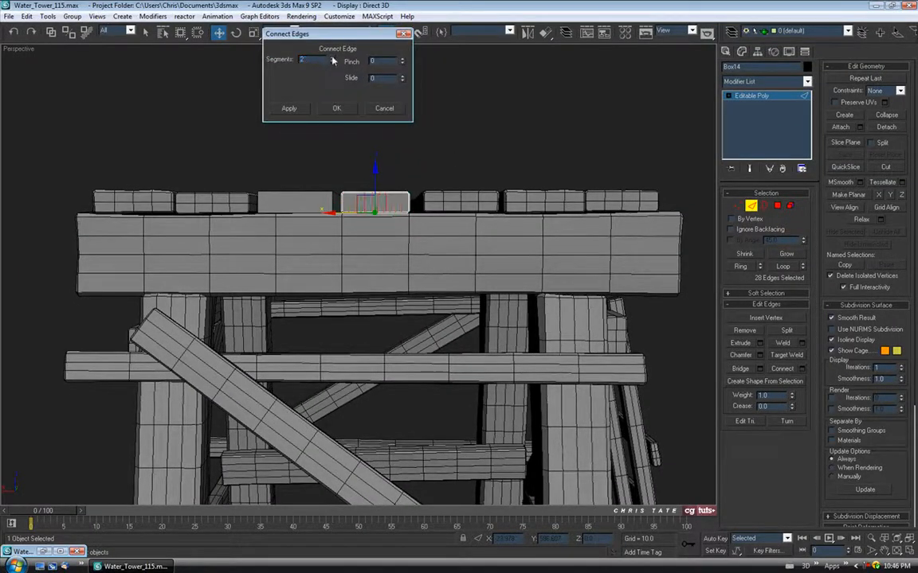
left_click(336, 108)
Step: Connect the plank's vertical edges with 1 segment to add a loop at mid-height
middle_click_drag(395, 144, 400, 147, "alt")
key("alt+w")
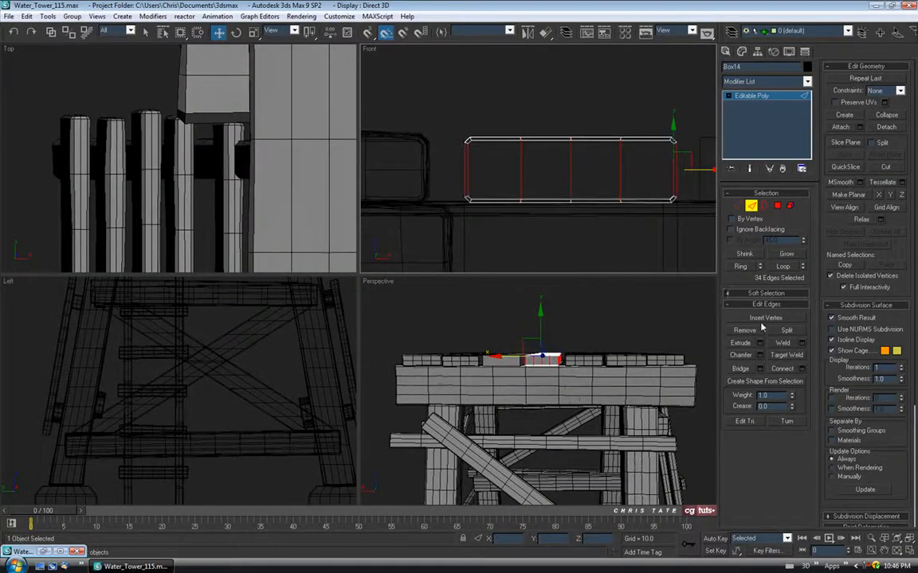
left_click(801, 368)
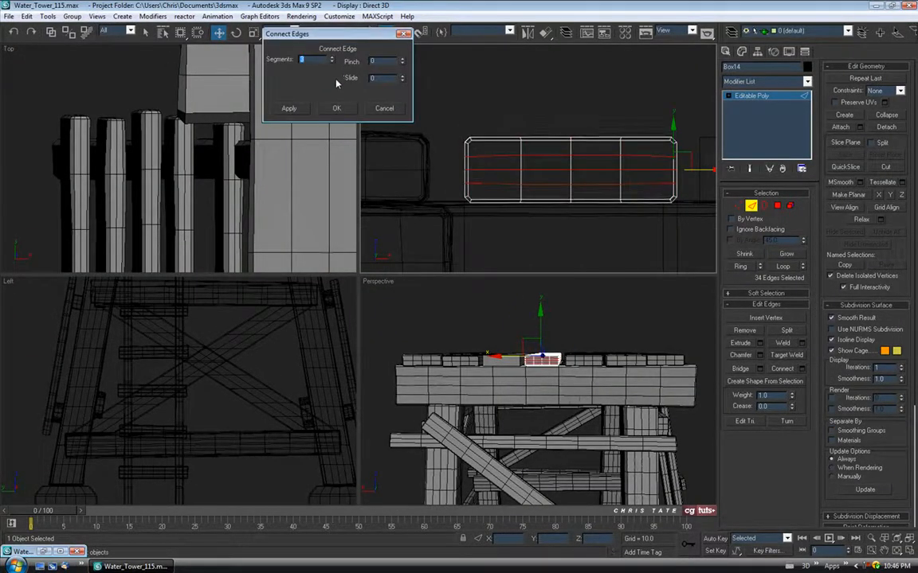
left_click(336, 108)
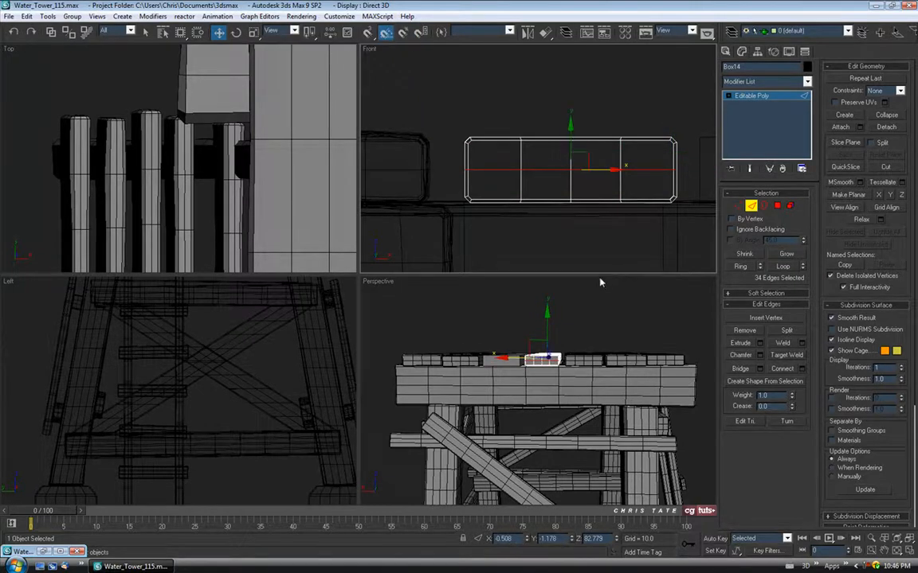
Step: Leave edge editing and set up Push/Pull paint deformation with value 4.2, brush size 10.8 and strength 0.02
key("alt+w")
middle_click_drag(607, 357, 575, 288, "alt")
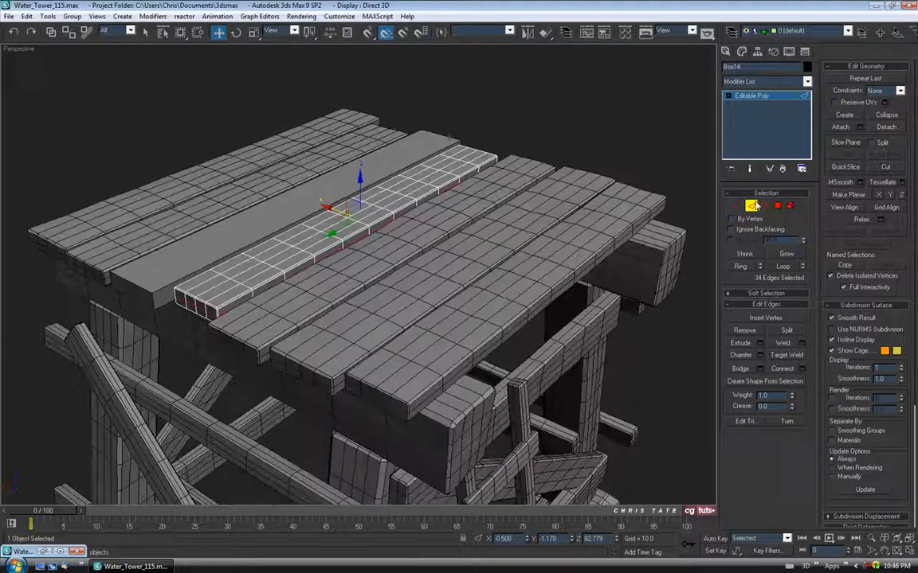
left_click(749, 205)
middle_click_drag(563, 250, 694, 354, "alt")
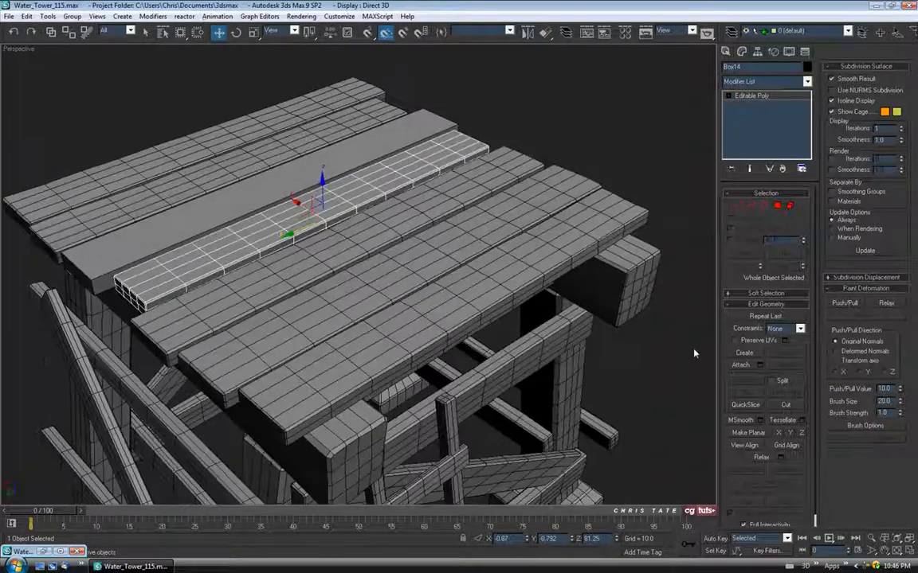
left_click(842, 305)
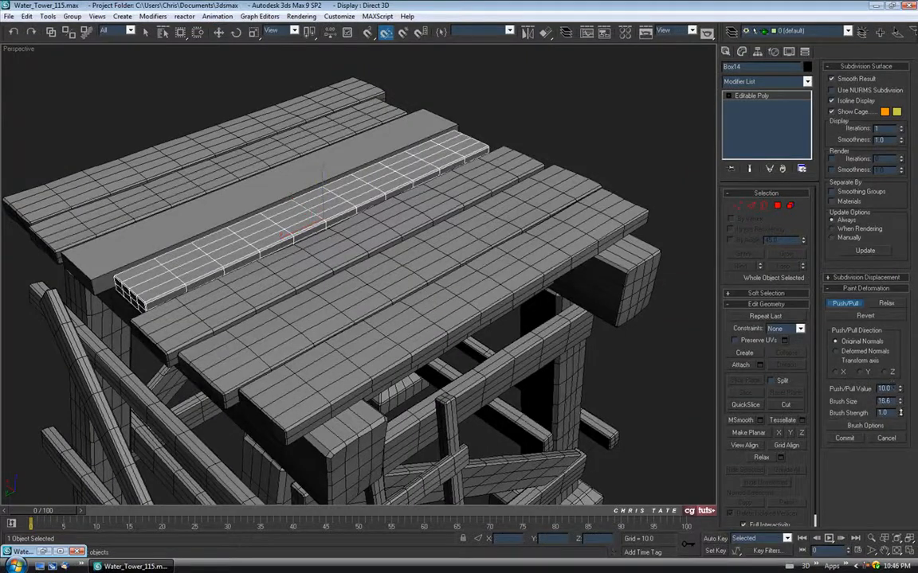
left_click_drag(901, 430, 902, 446)
middle_click_drag(593, 333, 405, 214, "alt")
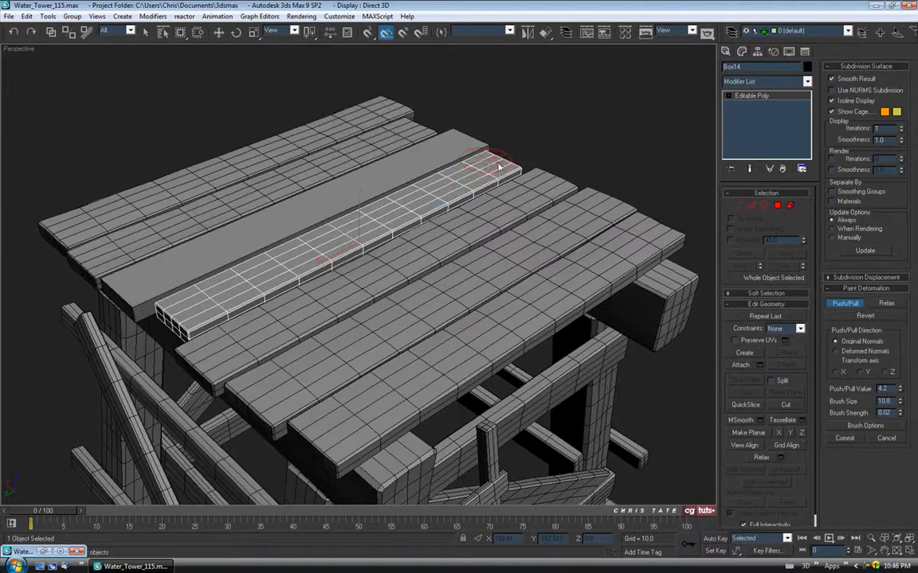
Step: Paint Push/Pull deformations over the plank's top, sides and near end using brush size 6.588 and strength 0.03
mouse_move(199, 317)
left_mouse_down()
mouse_move(209, 345)
mouse_move(191, 331)
mouse_move(214, 317)
left_mouse_up()
mouse_move(437, 217)
middle_mouse_down("alt")
mouse_move(440, 231)
mouse_move(383, 196)
middle_mouse_up("alt")
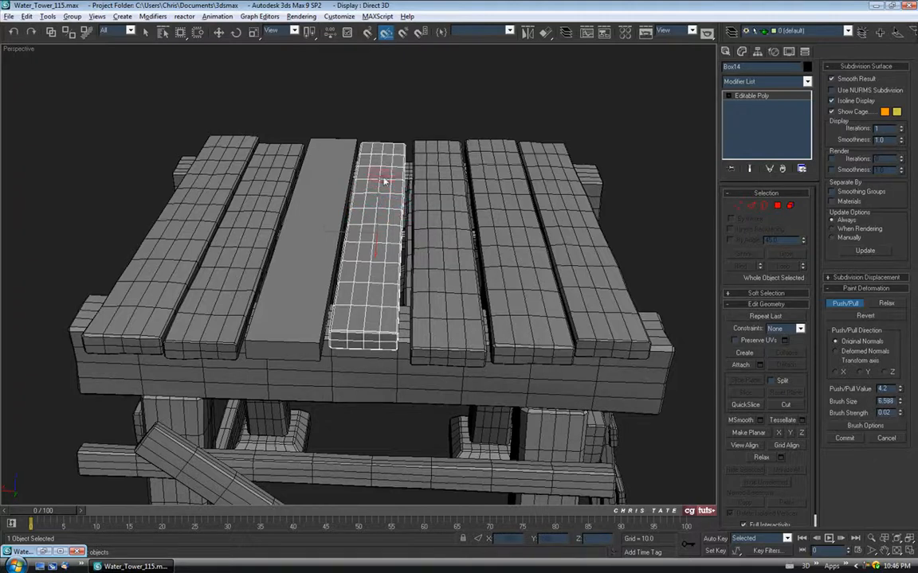
middle_click_drag(380, 343, 346, 266, "alt")
scroll(345, 266, "up", 3)
middle_click_drag(407, 257, 450, 259, "alt")
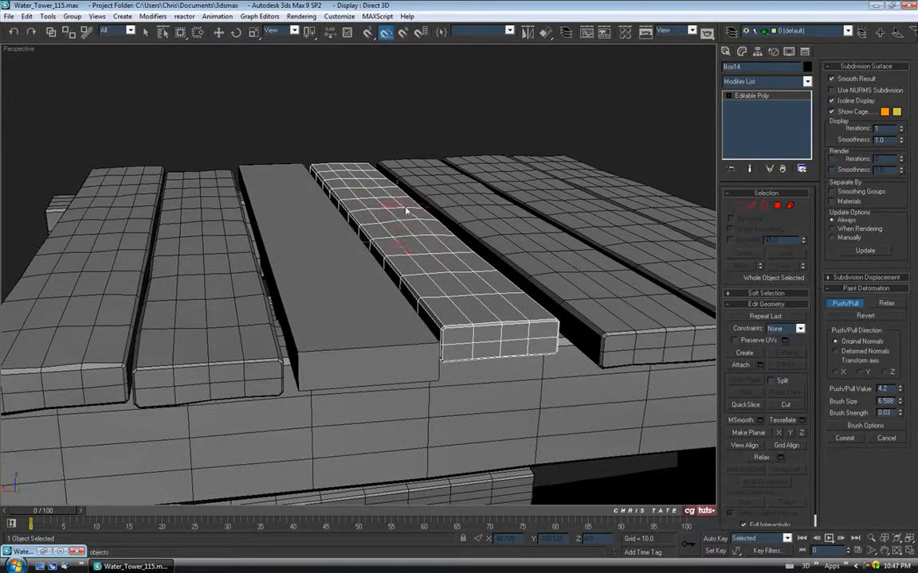
mouse_move(482, 268)
middle_mouse_down("alt")
mouse_move(425, 275)
mouse_move(458, 280)
middle_mouse_up("alt")
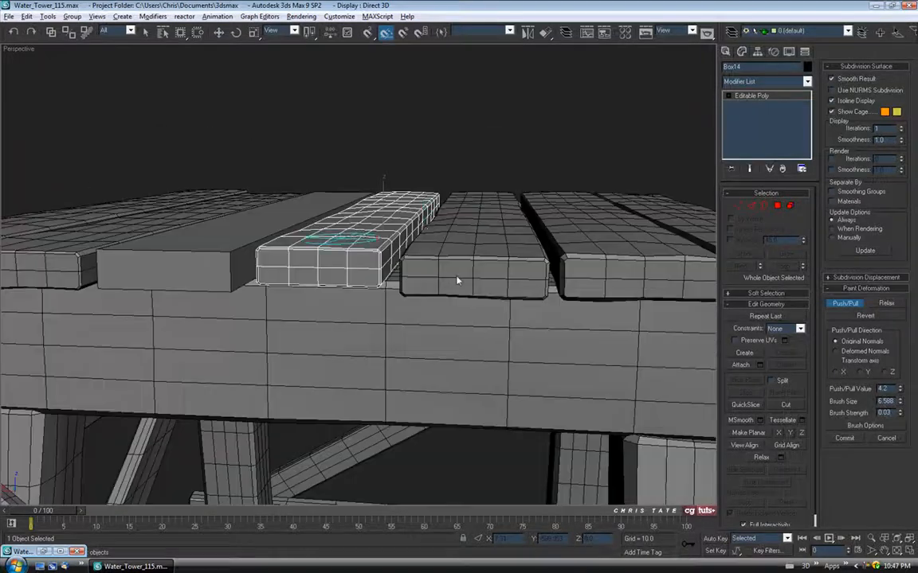
left_click_drag(405, 202, 382, 223)
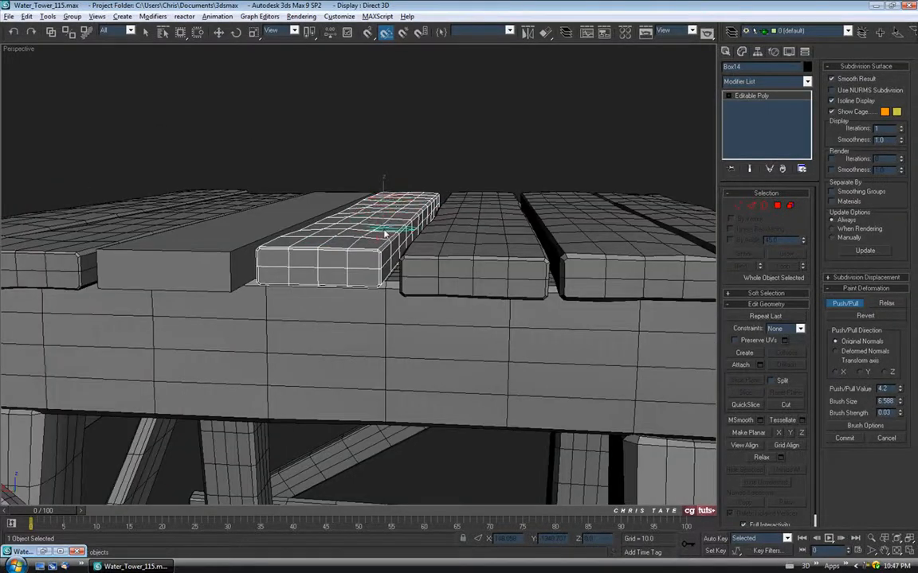
middle_click_drag(383, 226, 396, 189, "alt")
left_click_drag(396, 190, 368, 266)
middle_click_drag(368, 265, 271, 349, "alt")
left_click_drag(272, 348, 258, 360)
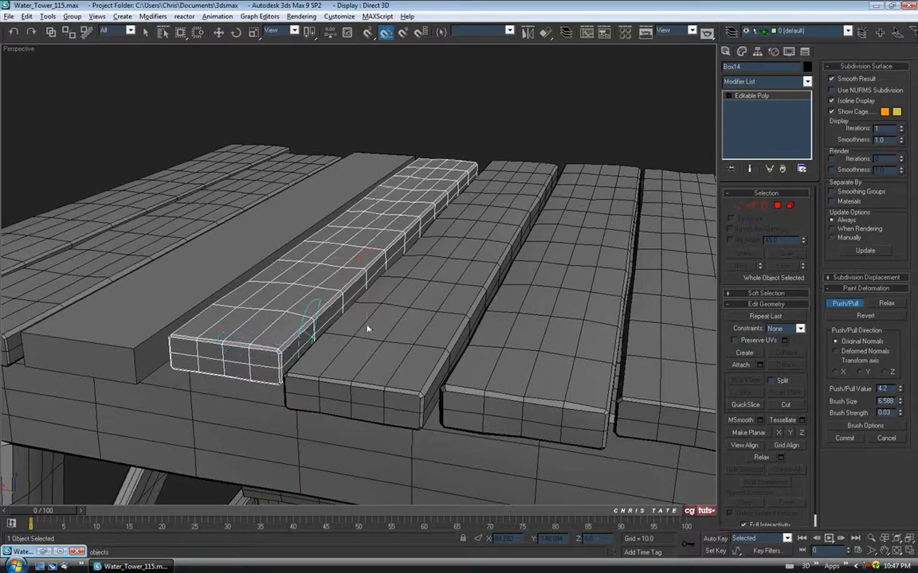
Step: Isolate the plank and paint Push/Pull deformations along its underside
key("w")
key("alt+q")
middle_click_drag(379, 339, 564, 293, "alt")
left_click(844, 302)
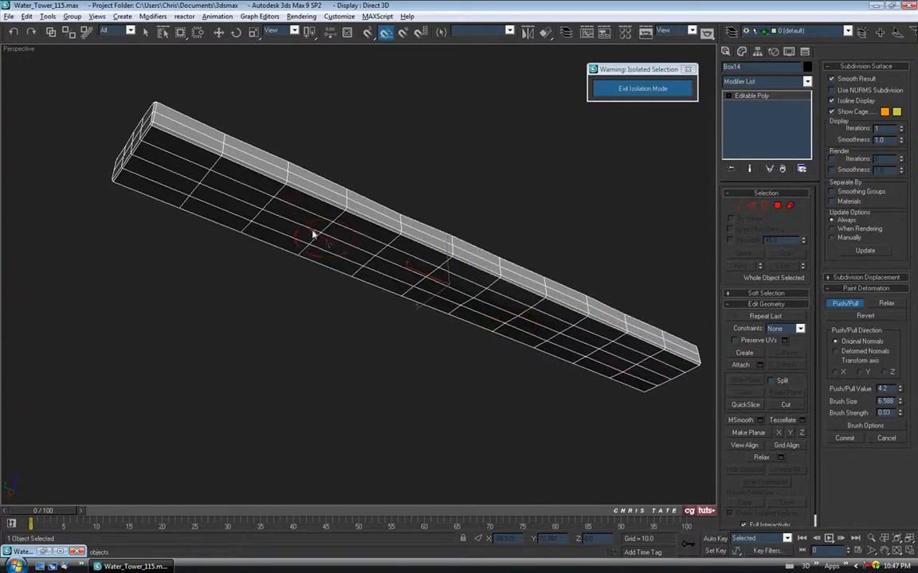
mouse_move(473, 305)
middle_mouse_down("alt")
mouse_move(537, 315)
mouse_move(575, 341)
mouse_move(385, 266)
middle_mouse_up("alt")
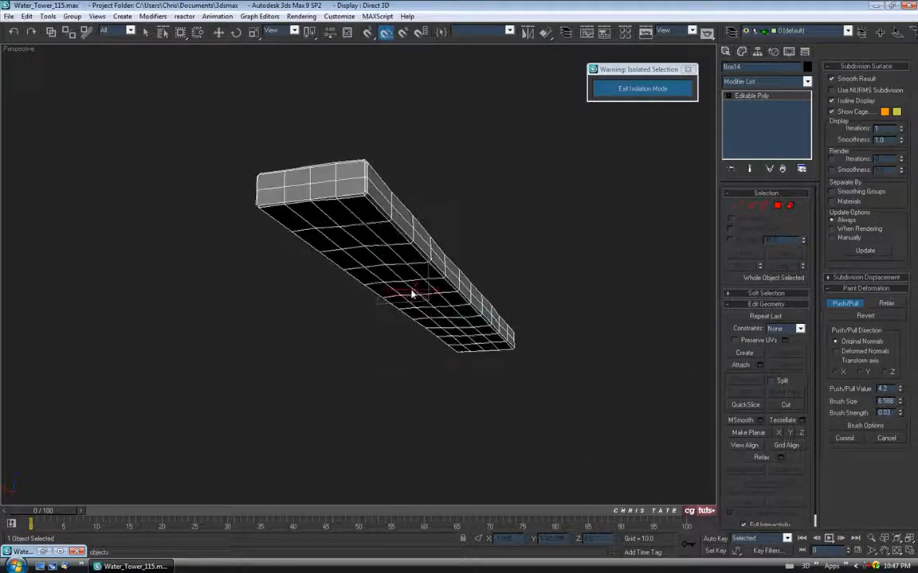
mouse_move(488, 344)
middle_mouse_down("alt")
mouse_move(449, 330)
mouse_move(470, 327)
middle_mouse_up("alt")
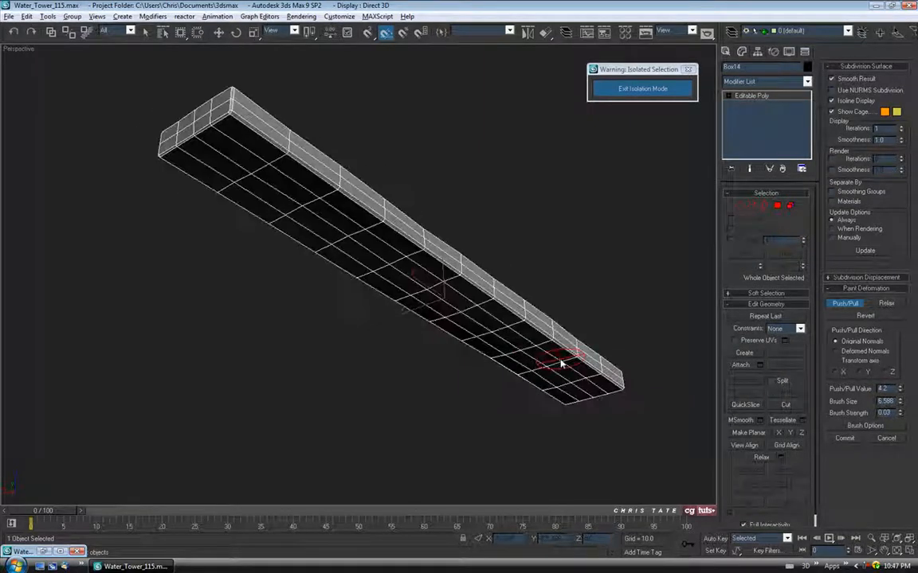
mouse_move(627, 385)
middle_mouse_down("alt")
mouse_move(498, 337)
mouse_move(489, 375)
mouse_move(510, 350)
middle_mouse_up("alt")
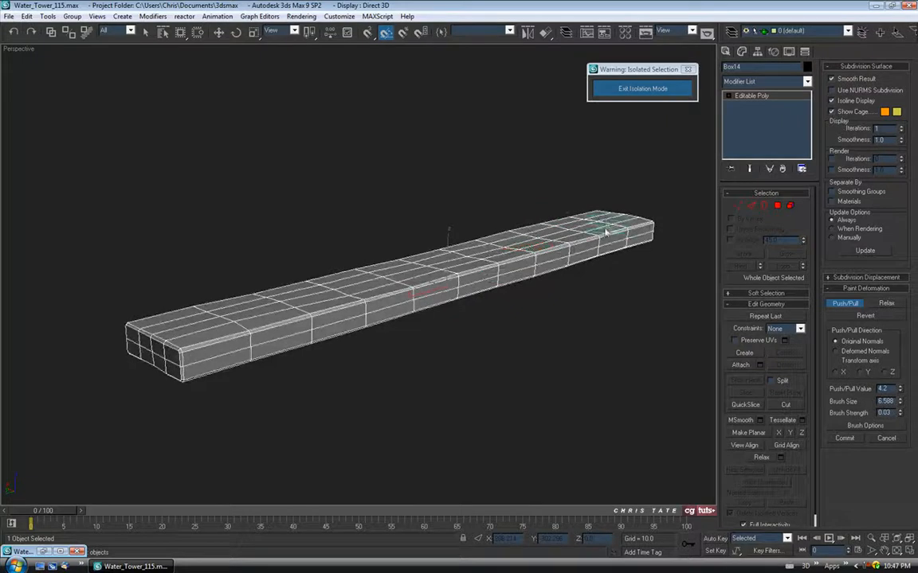
Step: Paint Push/Pull deformations along the isolated plank's top and long side, stop painting and return to the full tower
middle_click_drag(415, 244, 292, 268, "alt")
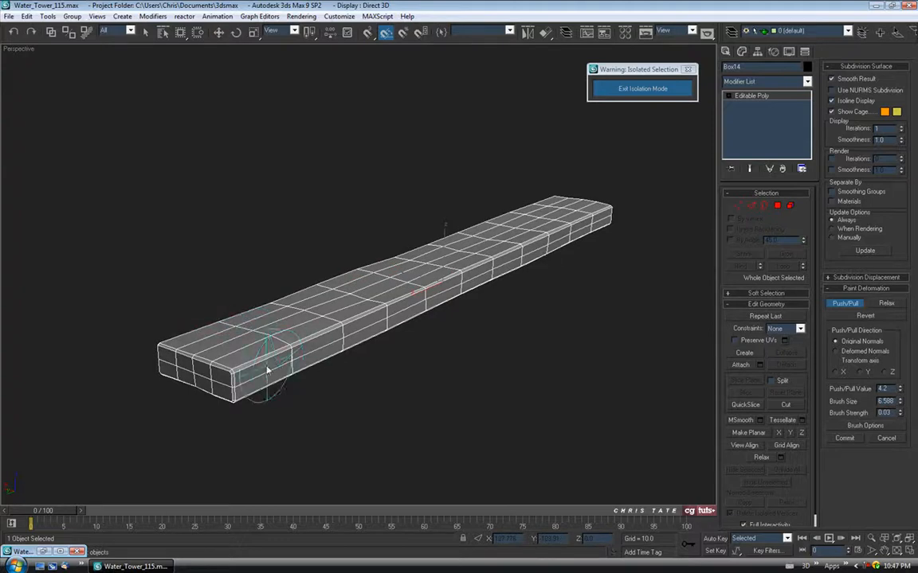
mouse_move(319, 370)
middle_mouse_down("alt")
mouse_move(379, 345)
mouse_move(365, 375)
mouse_move(220, 275)
mouse_move(409, 318)
mouse_move(369, 318)
middle_mouse_up("alt")
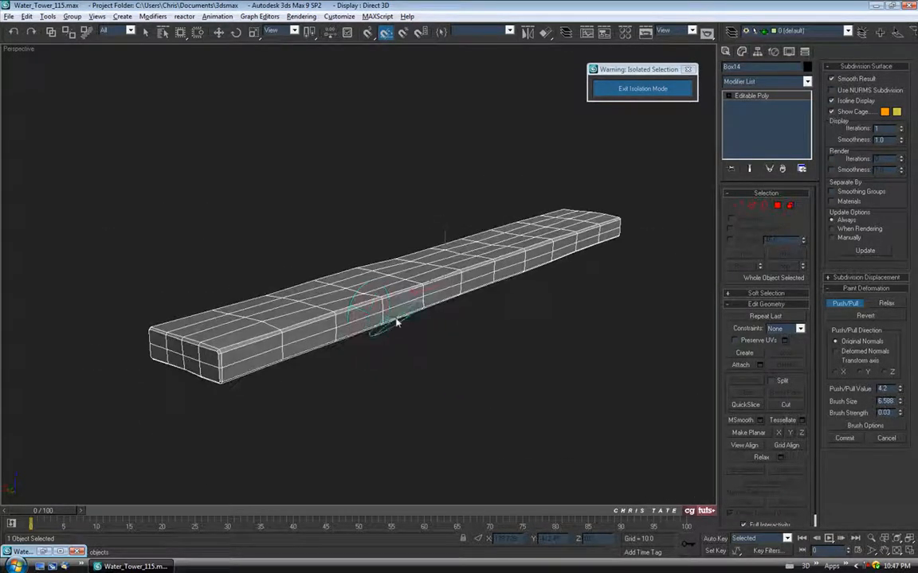
left_click(650, 90)
key("w")
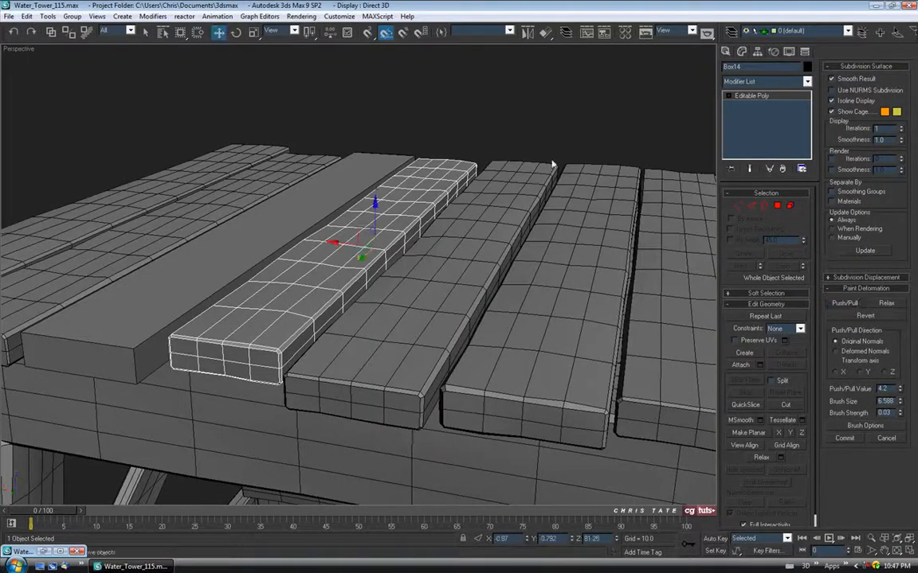
Step: Deselect the plank and compare the platform's planks with the water tower reference sheet
left_click(538, 129)
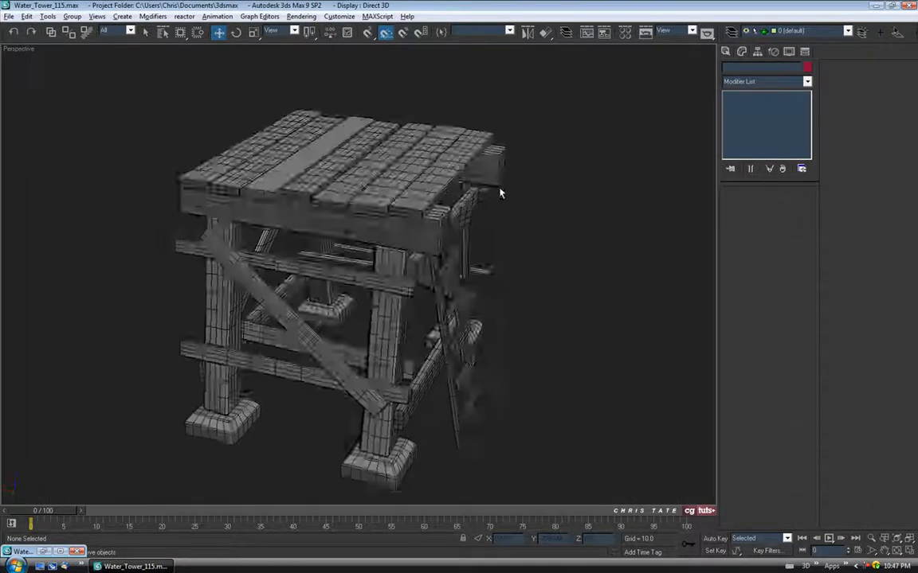
middle_click_drag(500, 194, 490, 221, "alt")
scroll(364, 170, "up", 2)
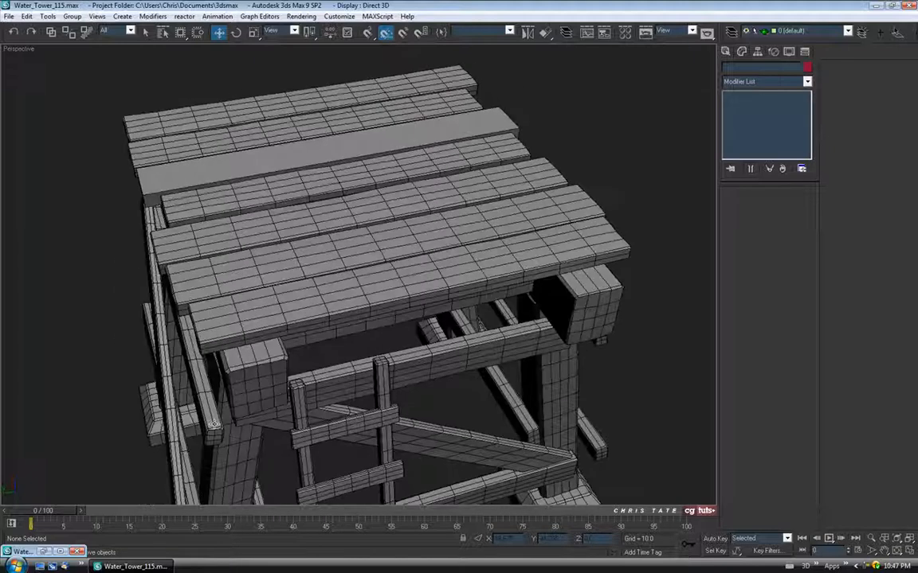
left_click(44, 552)
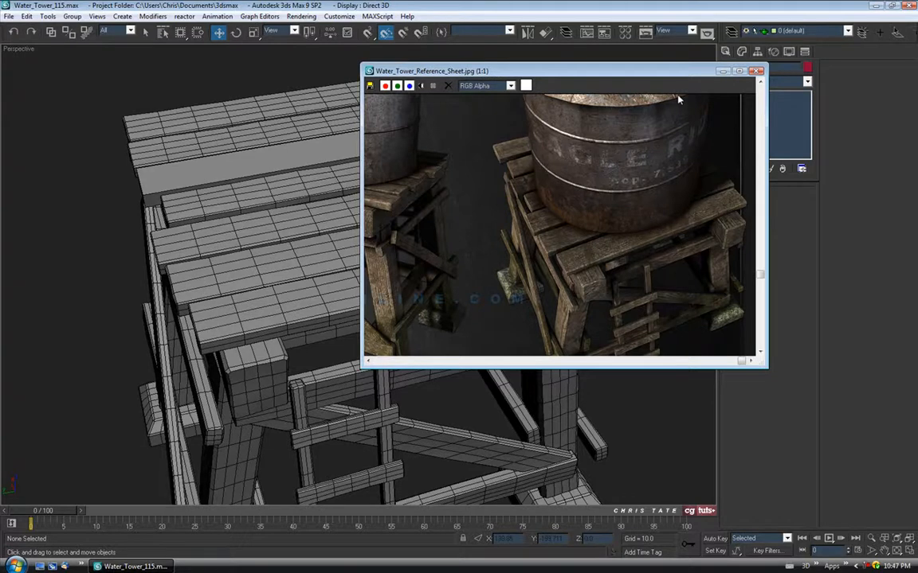
left_click(721, 72)
Step: Nudge the worn plank next to the remaining plain plank along its length, then select the plain plank
middle_click_drag(398, 239, 477, 215, "alt")
left_click(233, 188)
left_click_drag(239, 177, 253, 165)
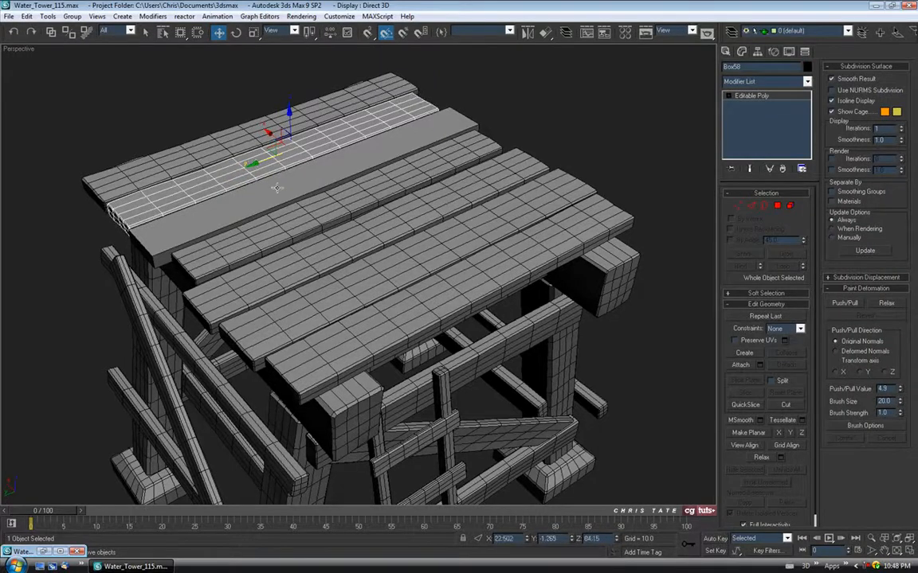
left_click(276, 188)
middle_click_drag(276, 188, 310, 214, "alt")
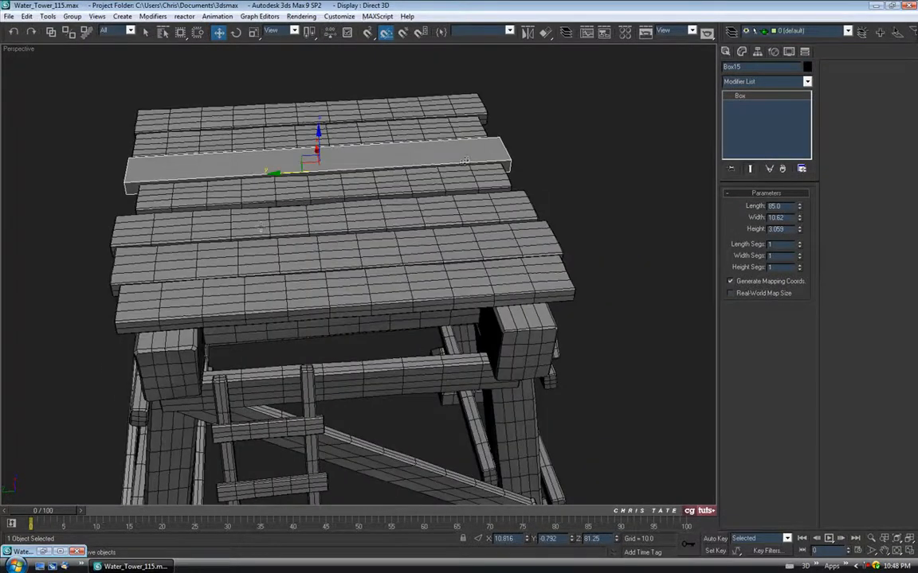
Step: Convert the remaining plain plank to an Editable Poly and shift the vertices at one end slightly along its length
right_click(460, 170)
mouse_move(502, 245)
left_click(570, 264)
key("1")
left_click_drag(109, 144, 143, 206)
middle_click_drag(143, 207, 171, 217, "alt")
left_click_drag(98, 228, 94, 227)
mouse_move(571, 206)
middle_mouse_down("alt")
mouse_move(512, 253)
mouse_move(485, 238)
mouse_move(542, 231)
mouse_move(554, 215)
mouse_move(567, 219)
middle_mouse_up("alt")
Step: Select the plank's four long edges and chamfer them
left_click(738, 207)
left_click(751, 207)
middle_click_drag(311, 132, 318, 185, "alt")
left_click_drag(317, 186, 323, 318)
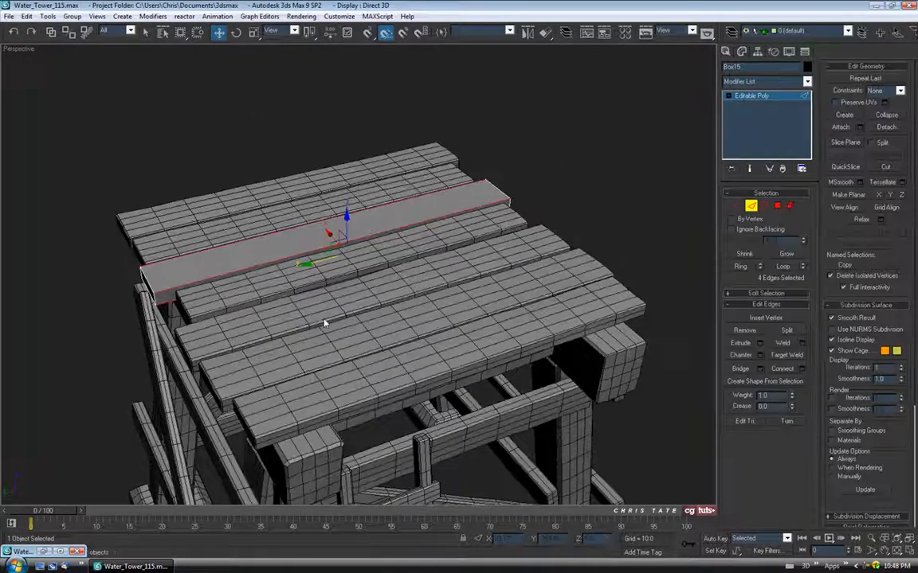
middle_click_drag(324, 316, 344, 312, "alt")
scroll(306, 292, "up", 3)
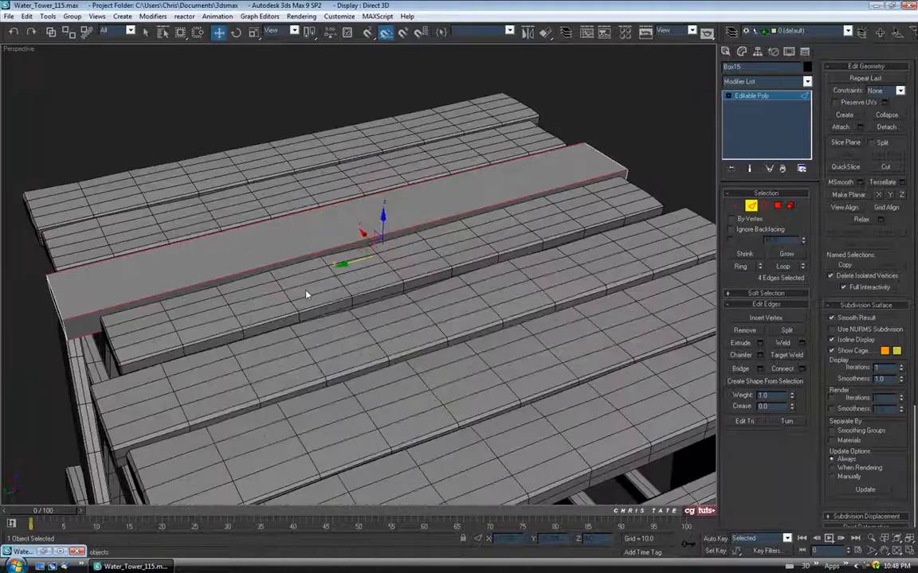
left_click(759, 356)
left_click_drag(314, 59, 315, 101)
left_click(329, 79)
Step: Select the edges around both ends of the plank and chamfer them with the same amount
middle_click_drag(323, 120, 329, 176, "alt")
key("ctrl+i")
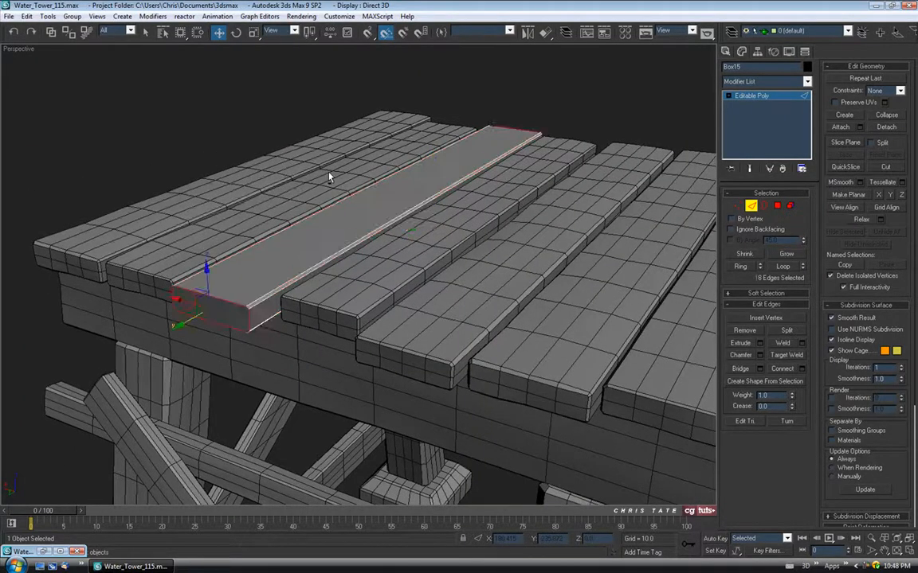
left_click(760, 355)
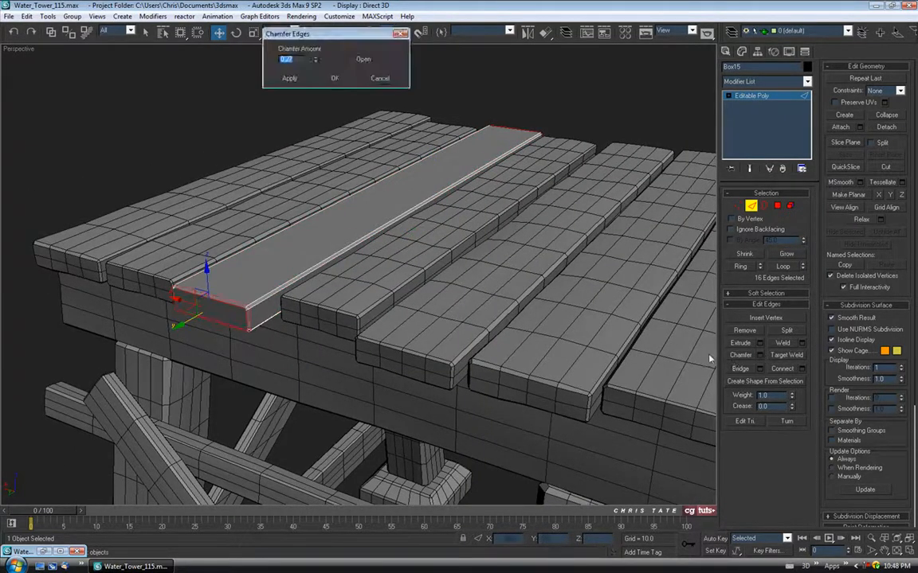
left_click(335, 79)
Step: Select the plank's lengthwise edges and connect them with 11 segments
middle_click_drag(335, 82, 376, 180, "alt")
left_click_drag(364, 319, 335, 311)
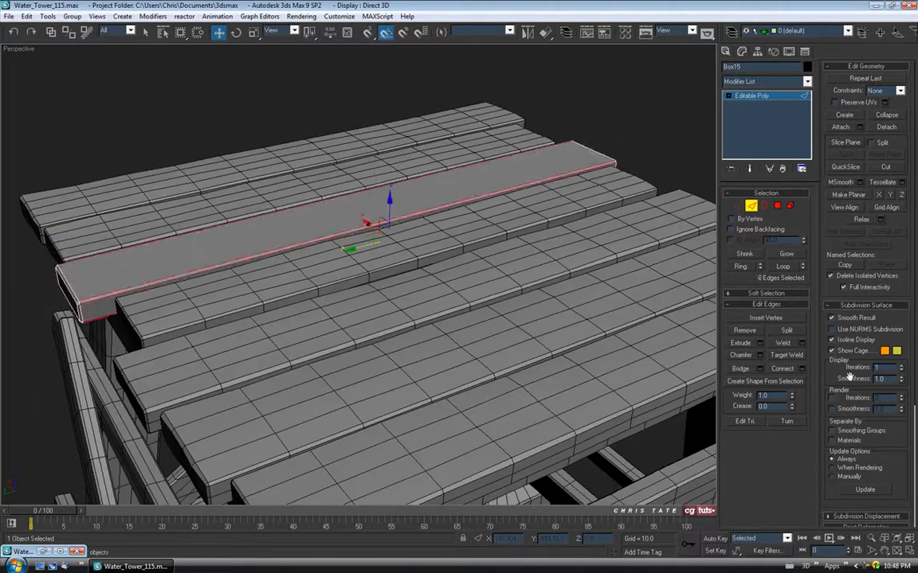
left_click(803, 370)
type("11")
left_click(336, 107)
Step: Select the edges running across the plank's width and connect them with 3 segments
middle_click_drag(336, 156, 402, 188, "alt")
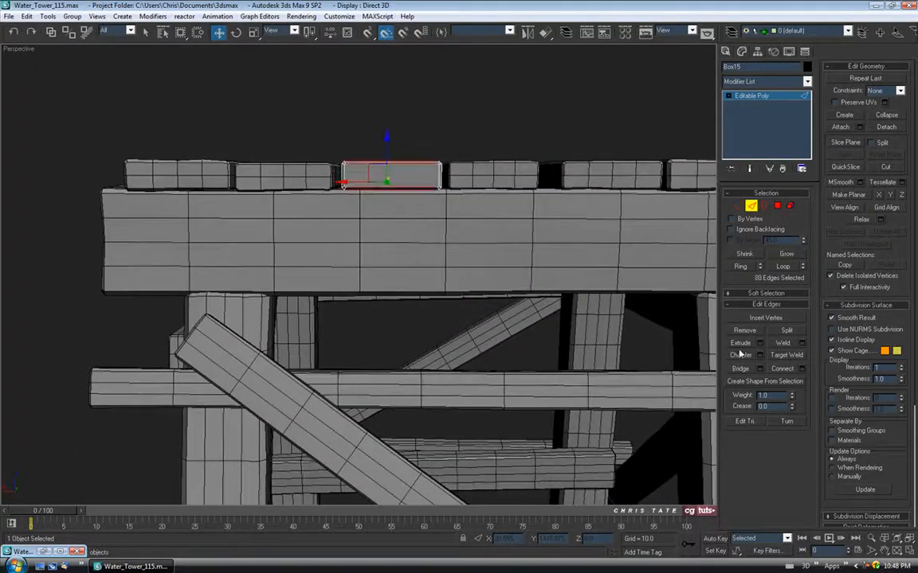
left_click(802, 369)
type("2")
key("Return")
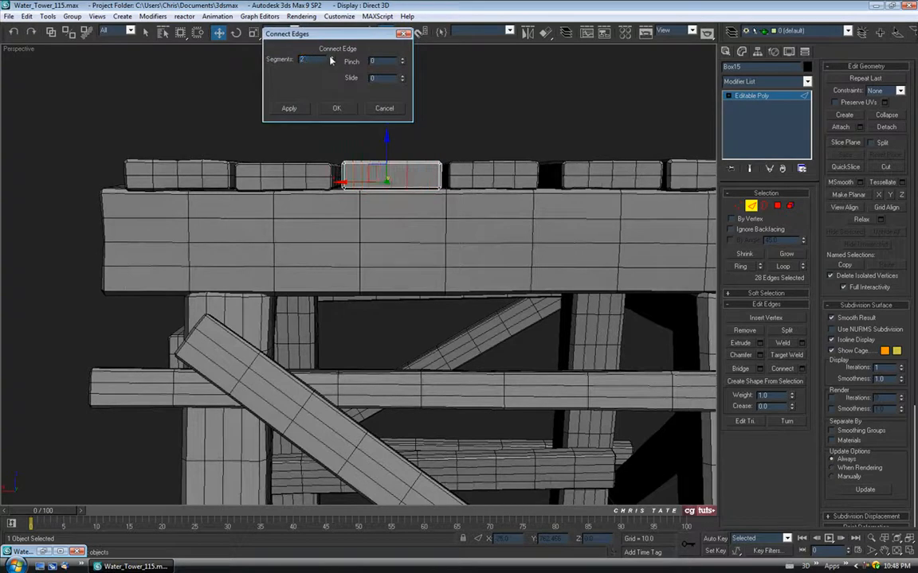
left_click(337, 107)
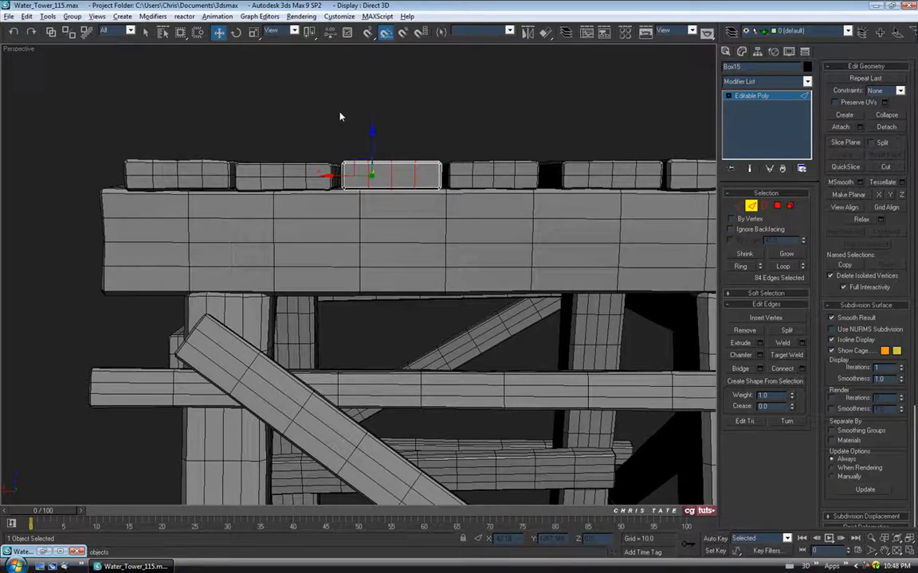
Step: Select the plank's vertical edges, connect them with 1 segment and leave edge editing in the full perspective view
key("alt+w")
middle_click_drag(624, 197, 431, 192)
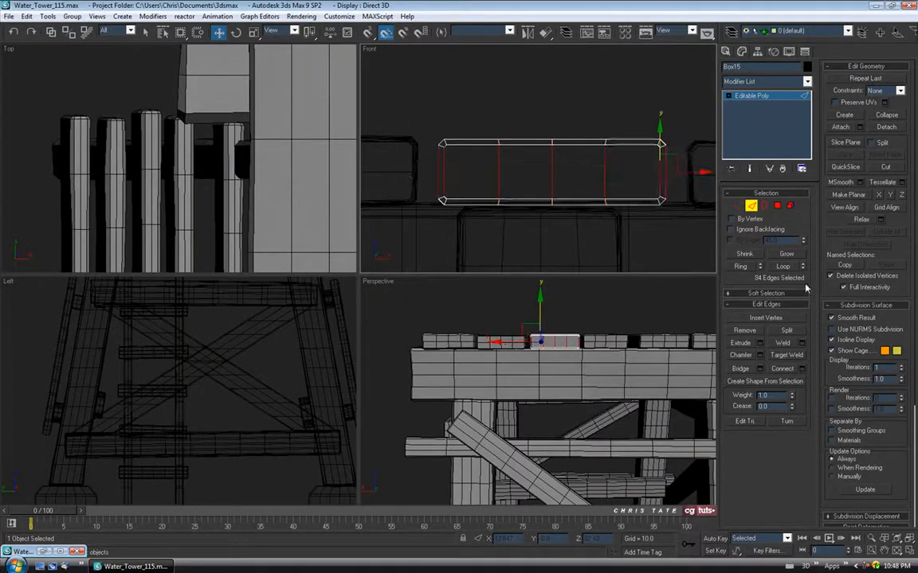
left_click(801, 369)
type("1")
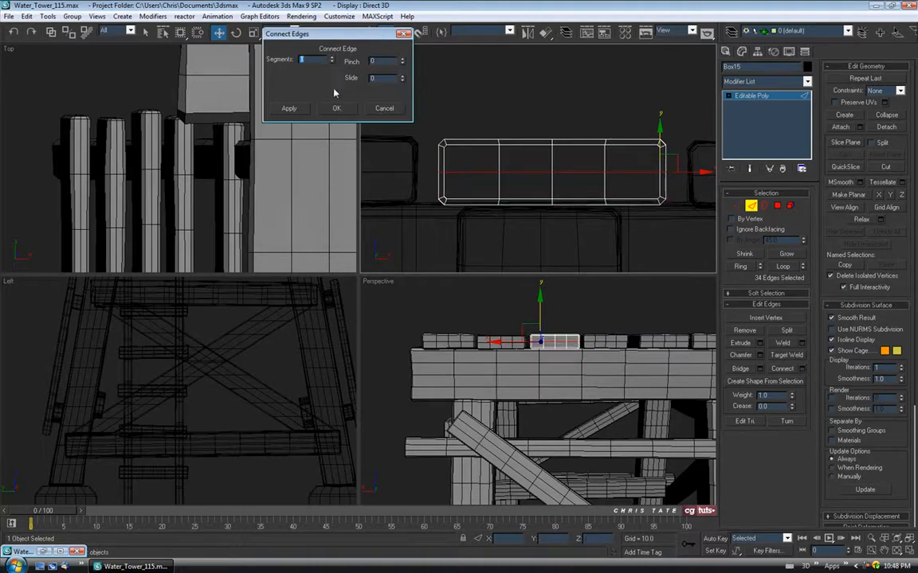
left_click(336, 108)
key("alt+w")
middle_click_drag(606, 306, 682, 265, "alt")
key("2")
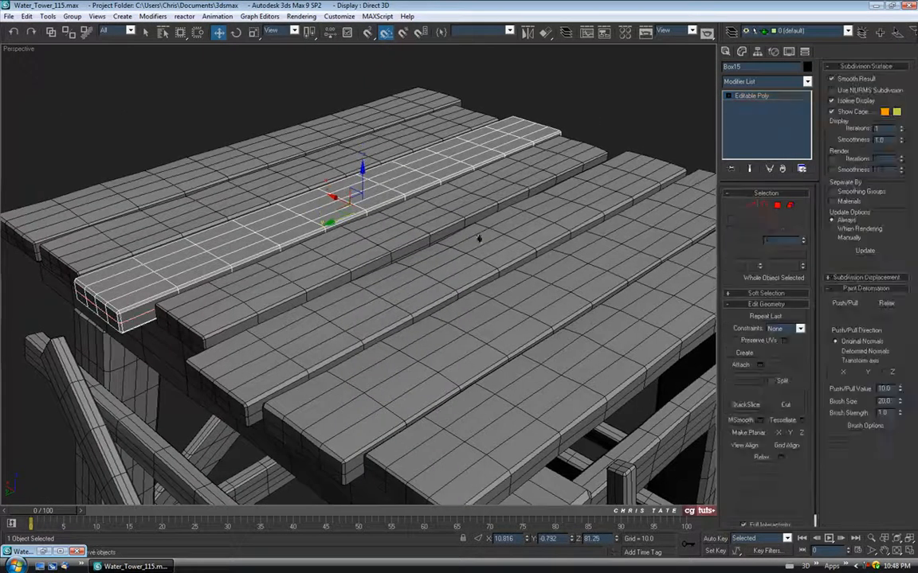
Step: Paint Push/Pull deformations along the plank's top with value 6.8, brush size 9.828 and strength 0.02
middle_click_drag(671, 188, 646, 204)
left_click(843, 303)
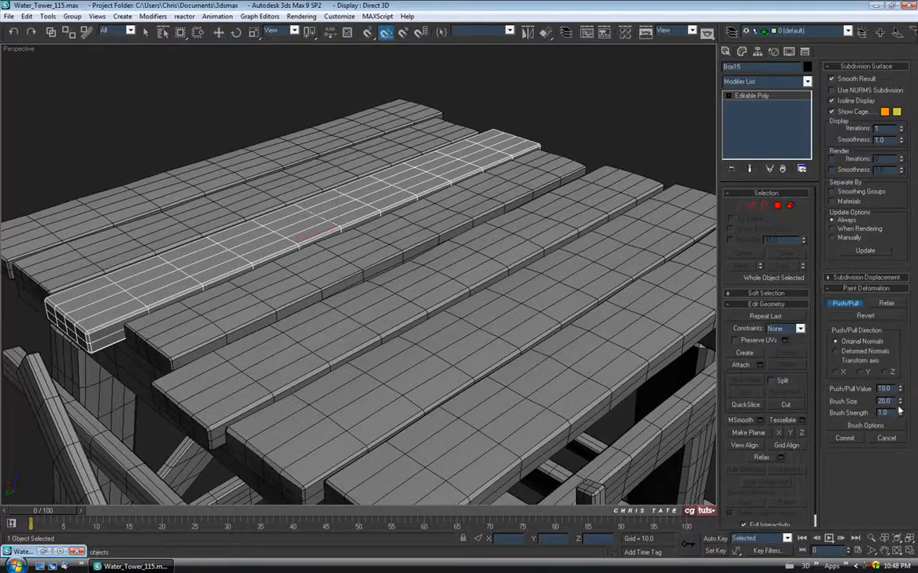
middle_click_drag(688, 395, 690, 351)
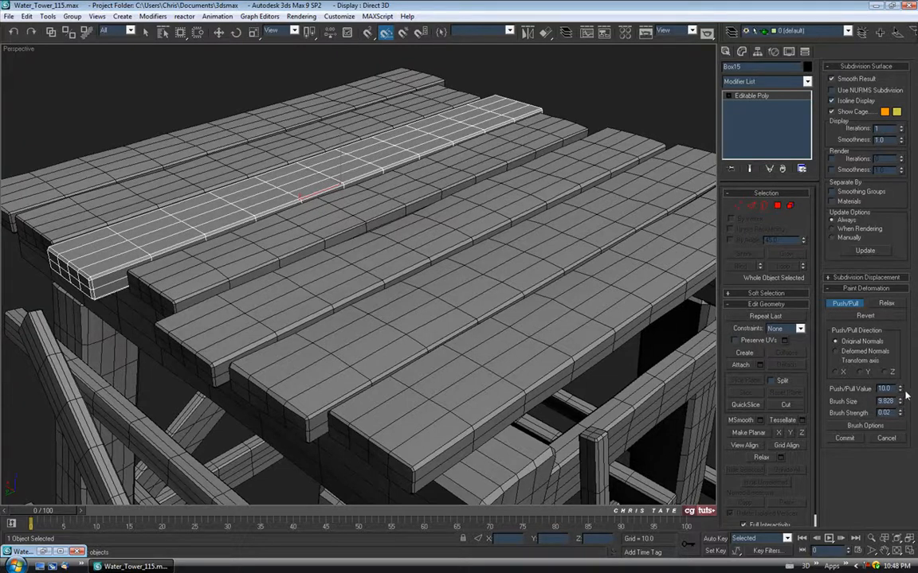
middle_click_drag(97, 258, 288, 306)
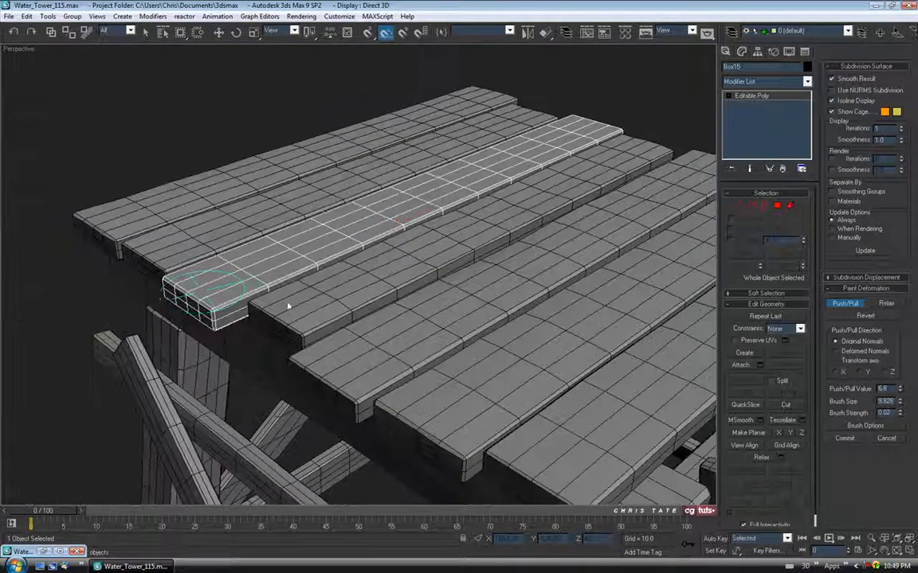
mouse_move(213, 297)
left_mouse_down()
mouse_move(256, 272)
mouse_move(420, 230)
left_mouse_up()
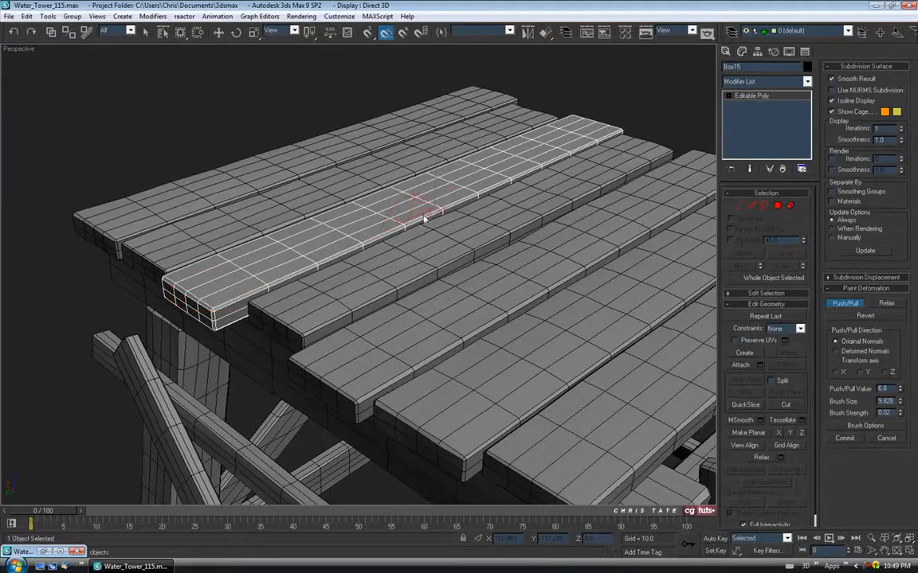
mouse_move(548, 169)
left_mouse_down()
mouse_move(577, 123)
mouse_move(625, 116)
left_mouse_up()
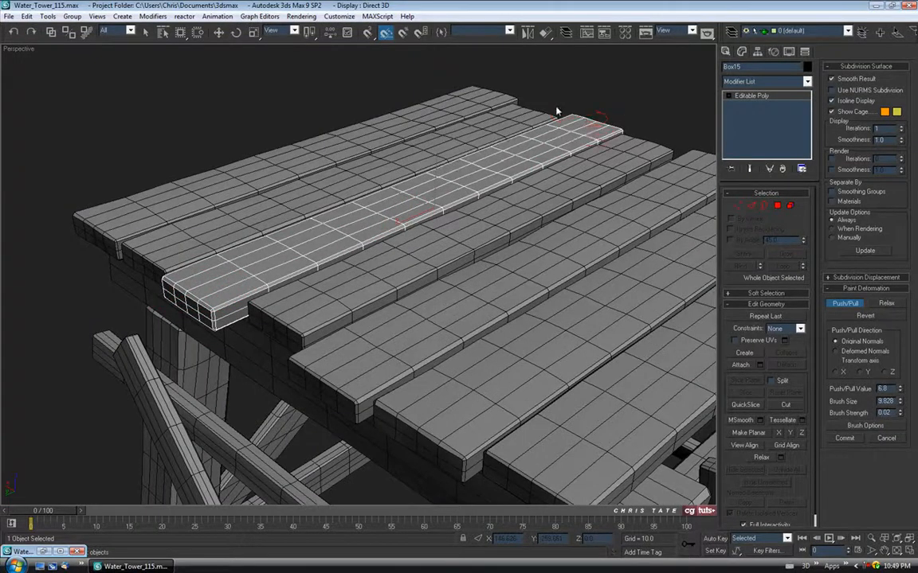
middle_click_drag(460, 255, 418, 181, "alt")
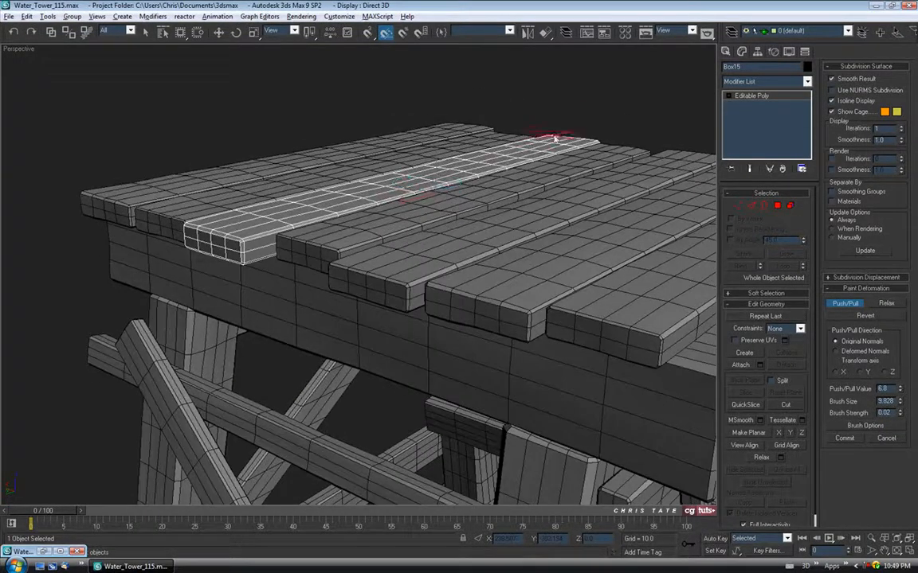
Step: Reduce the brush size to 7.469 and paint Push/Pull deformations over the plank's ends, top and long sides
middle_click_drag(478, 159, 636, 263, "alt")
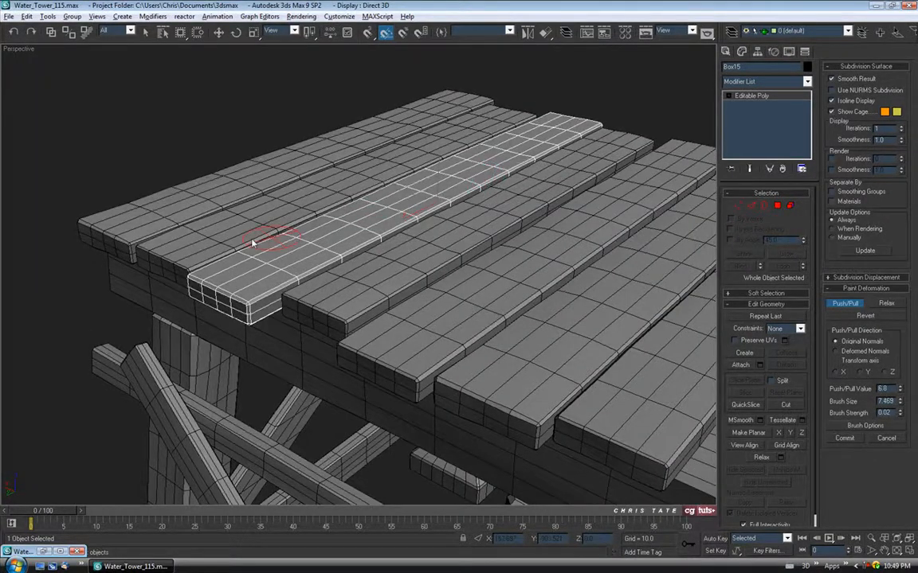
middle_click_drag(226, 278, 388, 215, "alt")
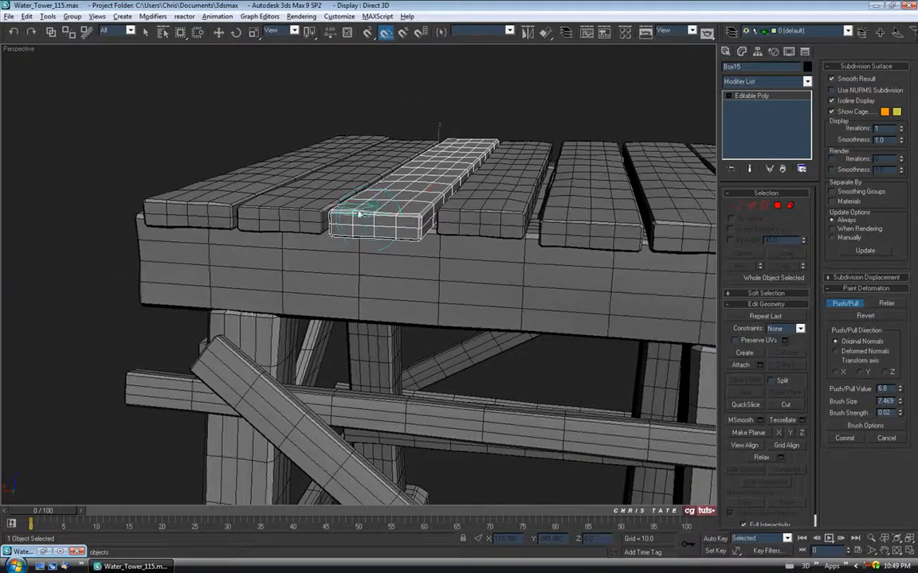
middle_click_drag(382, 249, 369, 283, "alt")
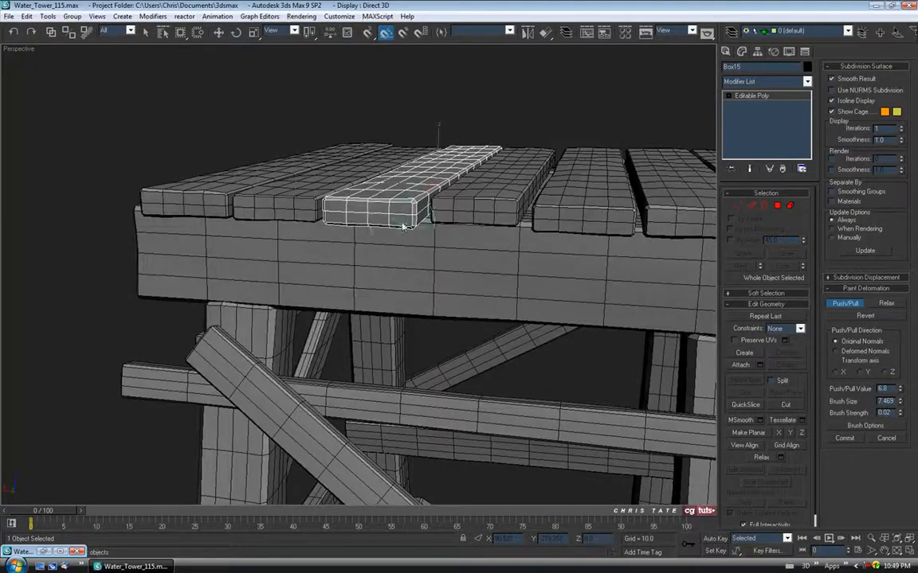
middle_click_drag(405, 252, 302, 269, "alt")
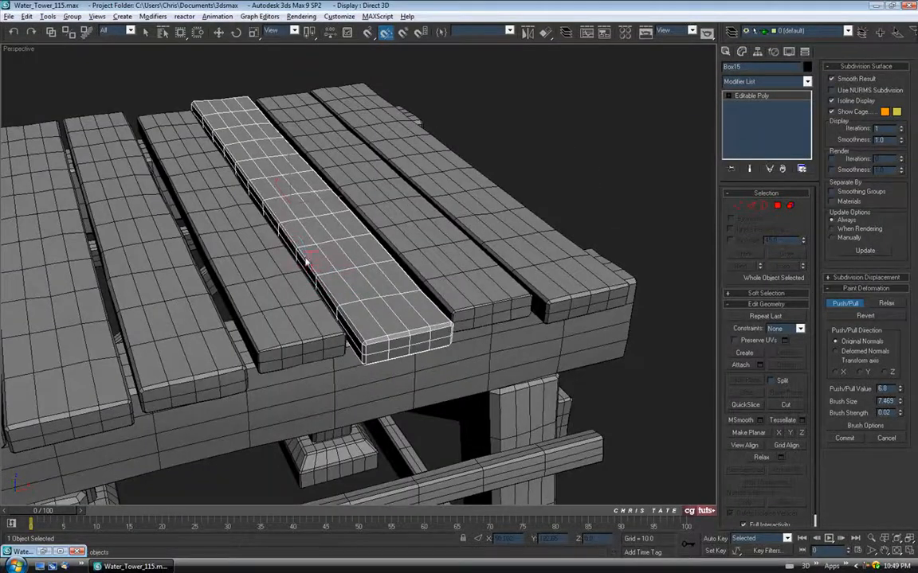
middle_click_drag(352, 215, 316, 261, "alt")
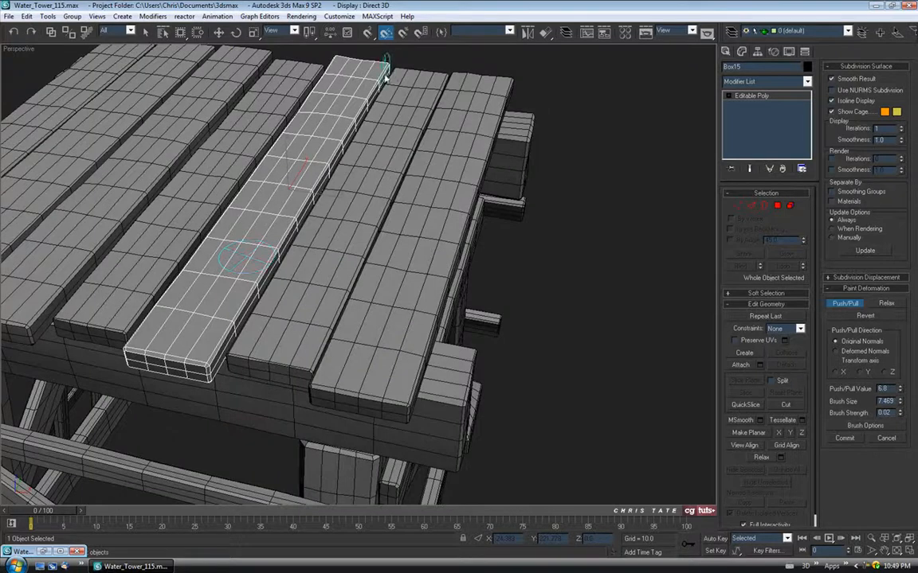
mouse_move(311, 96)
middle_mouse_down("alt")
mouse_move(355, 108)
mouse_move(167, 124)
middle_mouse_up("alt")
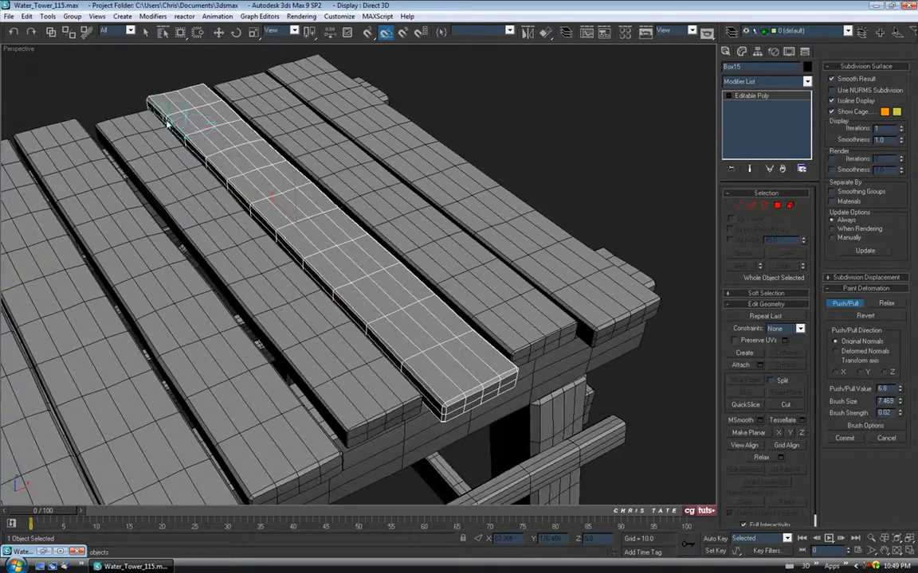
Step: Isolate the plank and paint Push/Pull deformations along its underside and long side
middle_click_drag(261, 204, 358, 294, "alt")
key("alt+q")
scroll(357, 294, "down", 3)
left_click(845, 301)
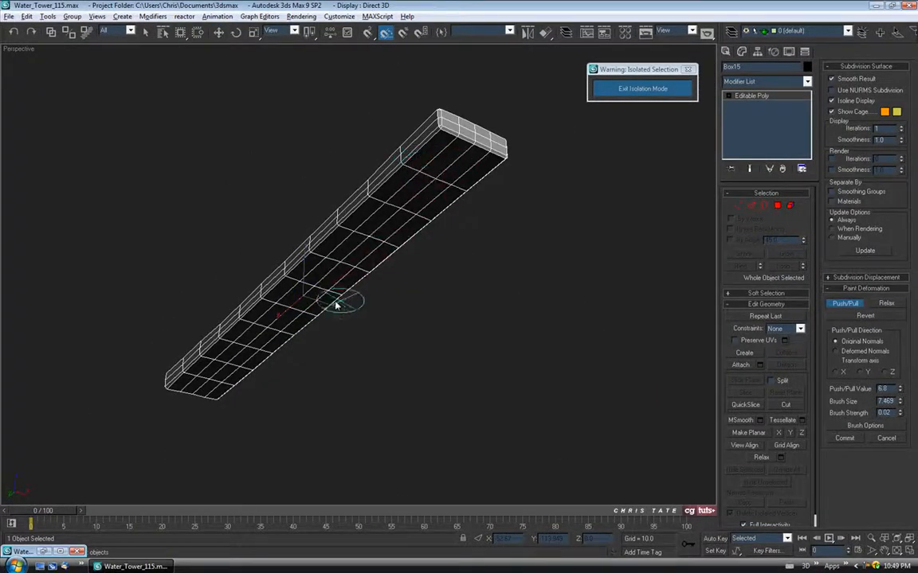
middle_click_drag(260, 348, 256, 308, "alt")
middle_click_drag(332, 307, 311, 329, "alt")
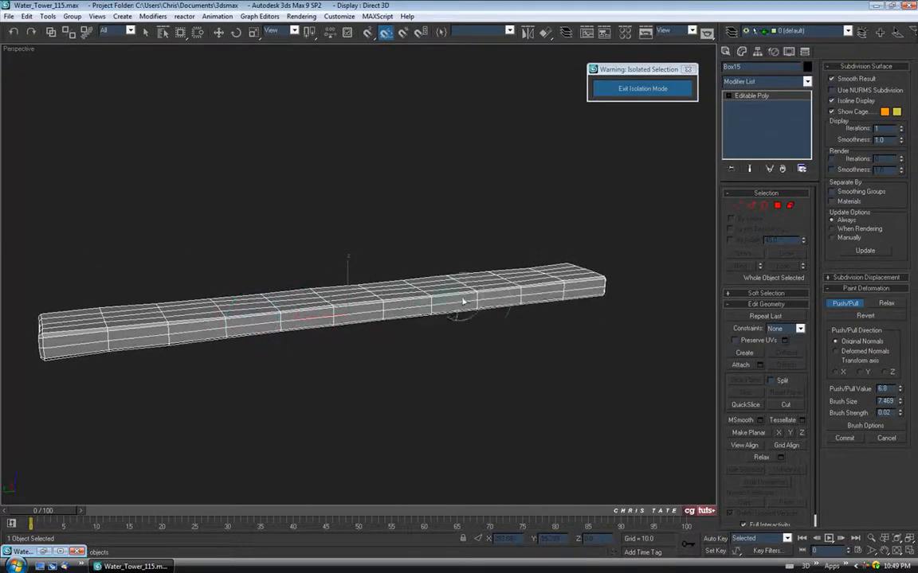
Step: Paint more Push/Pull deformations on the isolated plank's long sides, top and end, and return to the full tower
mouse_move(454, 342)
middle_mouse_down("alt")
mouse_move(542, 358)
mouse_move(409, 318)
middle_mouse_up("alt")
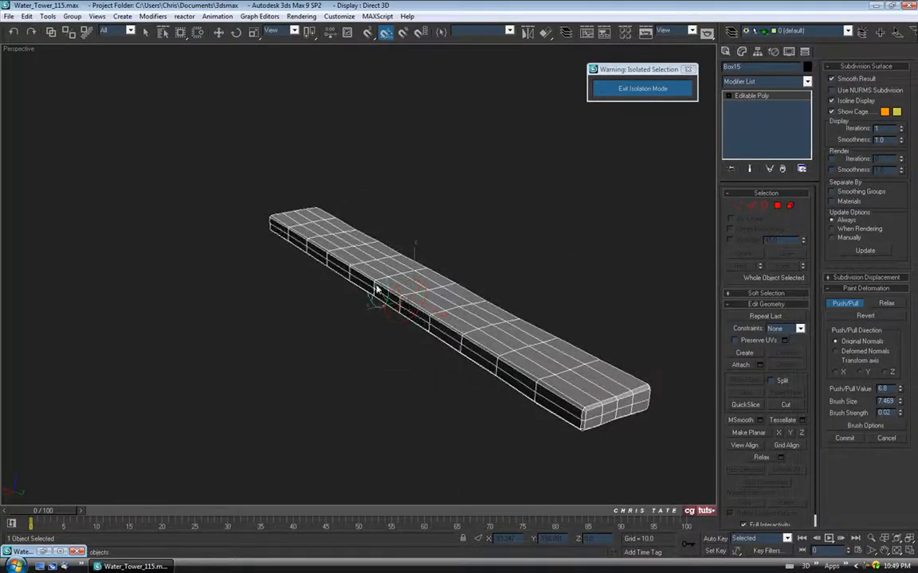
middle_click_drag(462, 365, 435, 347, "alt")
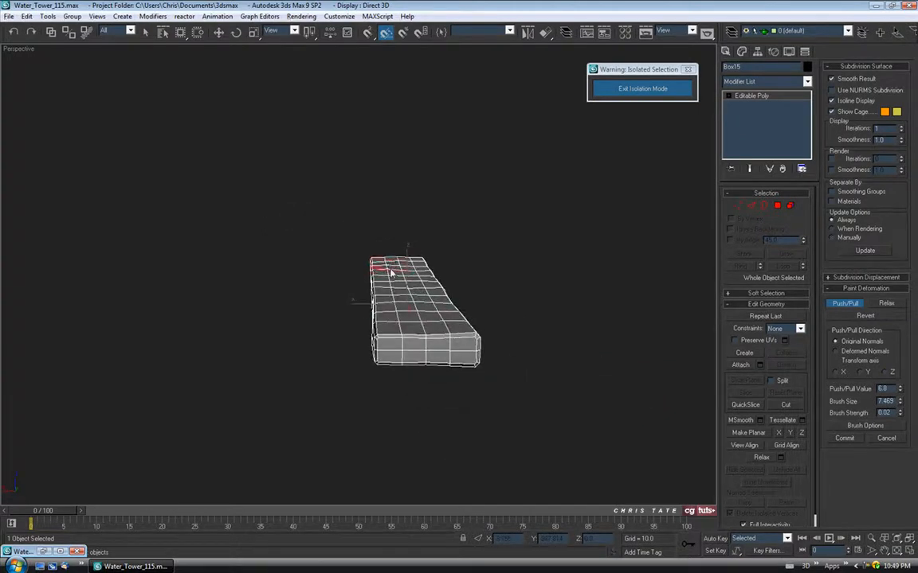
mouse_move(384, 333)
middle_mouse_down("alt")
mouse_move(378, 395)
mouse_move(371, 383)
middle_mouse_up("alt")
middle_click_drag(377, 306, 511, 300, "alt")
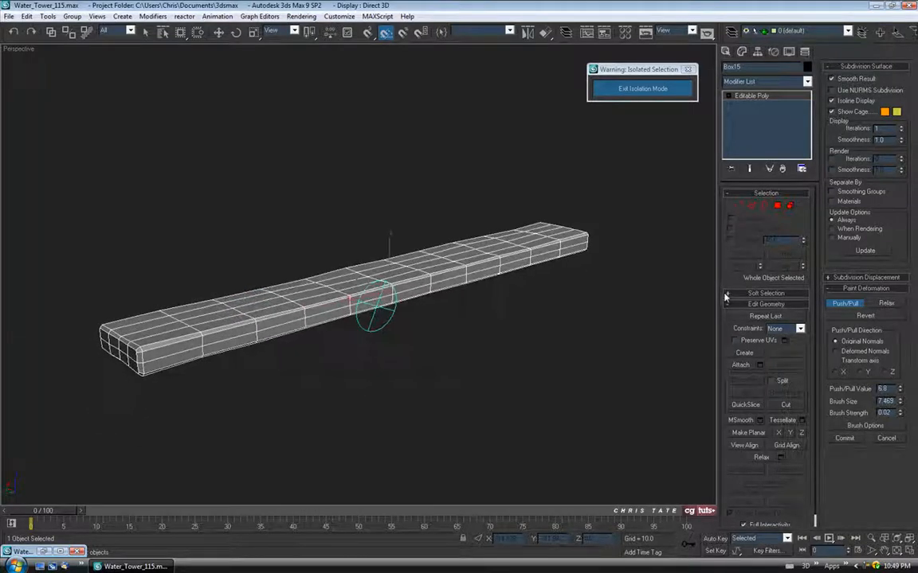
left_click(649, 89)
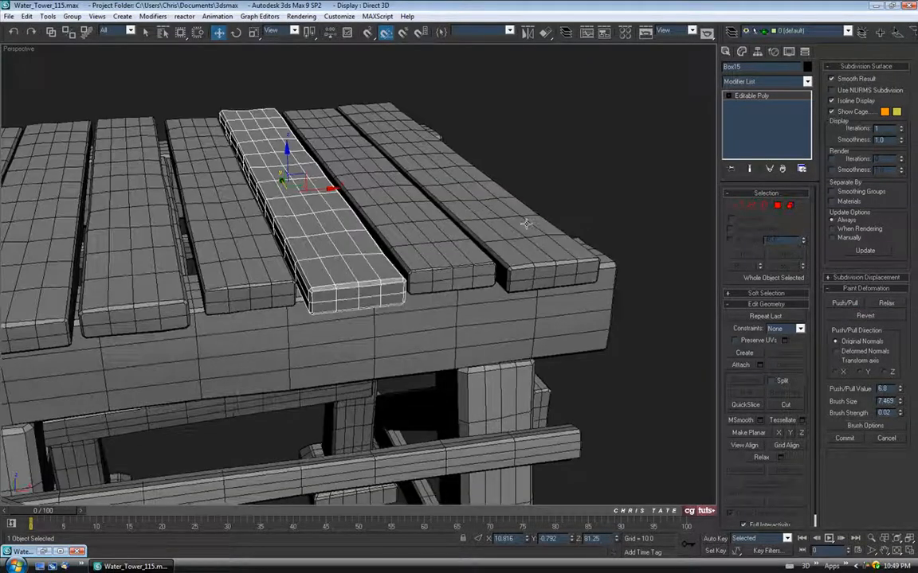
Step: Nudge individual platform planks slightly along their length to stagger their ends, then deselect and check the whole tower
left_click(575, 227)
scroll(599, 271, "down", 5)
middle_click_drag(588, 313, 565, 341, "alt")
middle_click_drag(391, 266, 490, 289, "alt")
middle_click_drag(259, 161, 293, 130, "alt")
left_click(339, 134)
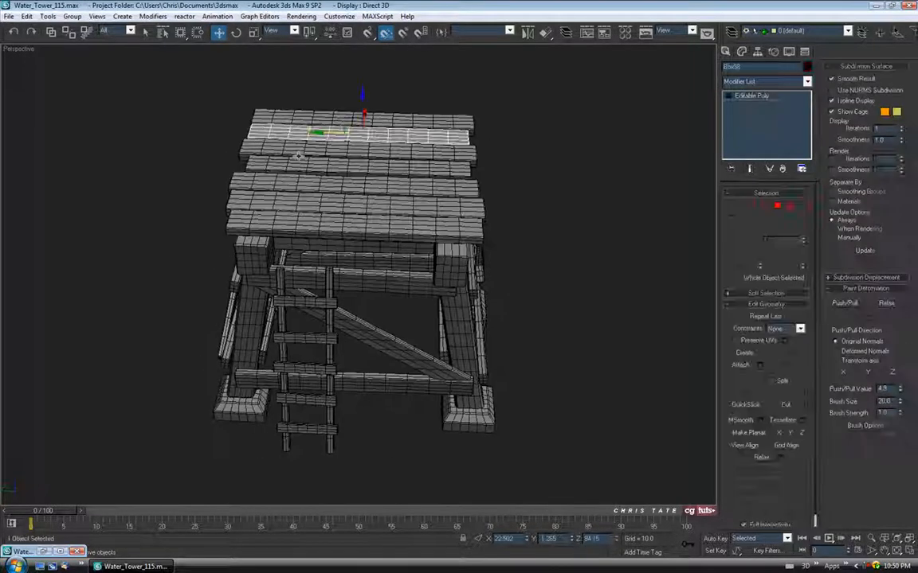
middle_click_drag(375, 133, 347, 128, "alt")
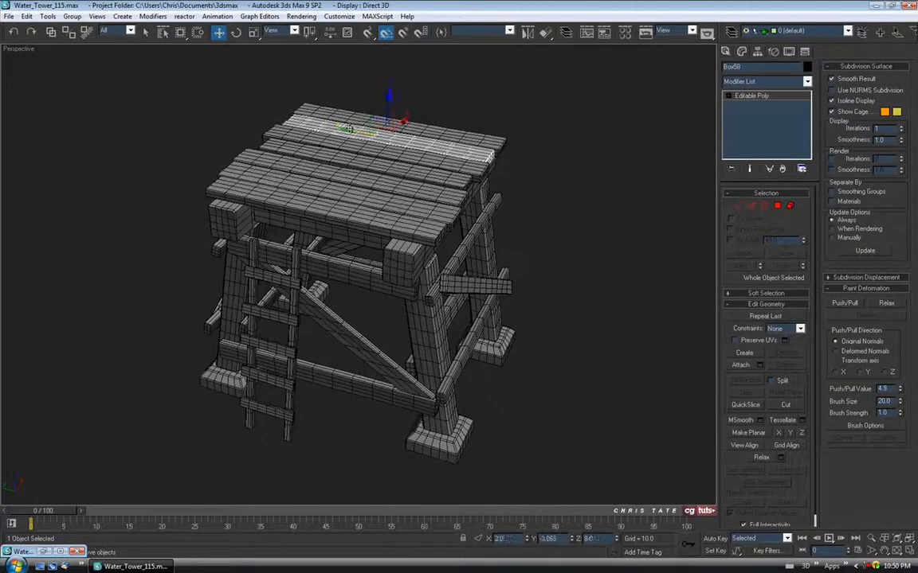
middle_click_drag(394, 156, 363, 228, "alt")
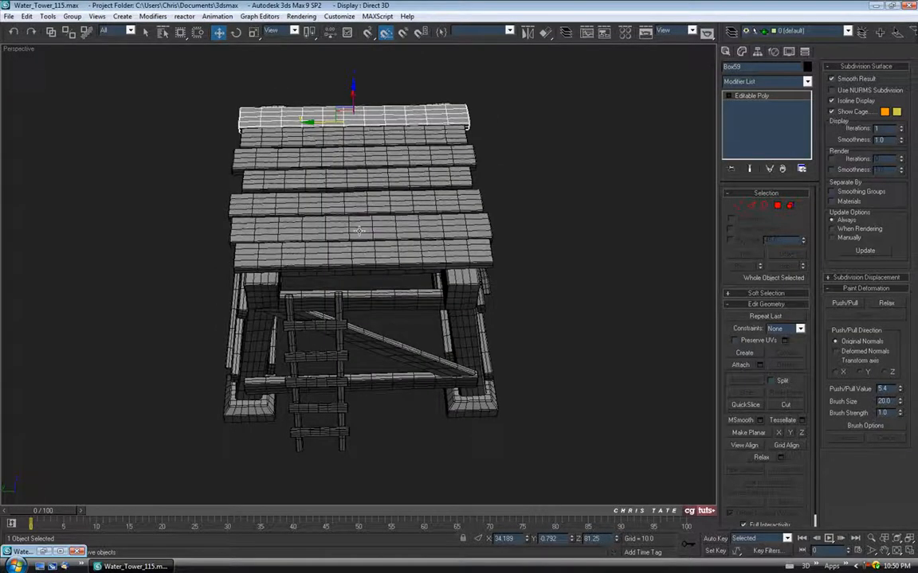
left_click(359, 231)
left_click_drag(317, 235, 322, 234)
left_click(528, 253)
middle_click_drag(437, 237, 266, 163, "alt")
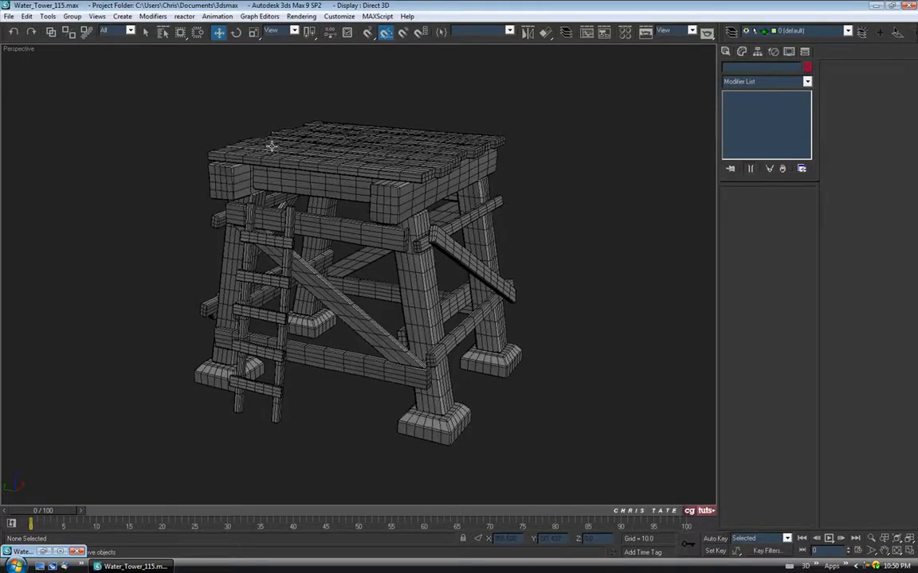
Step: Start saving the water tower scene under a new file name in the Water_Tower folder
left_click(7, 16)
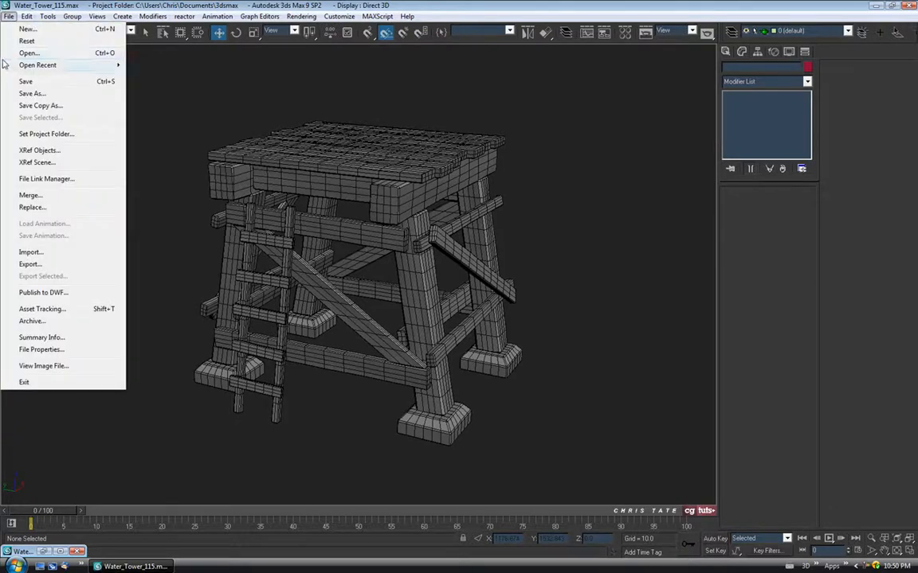
left_click(30, 95)
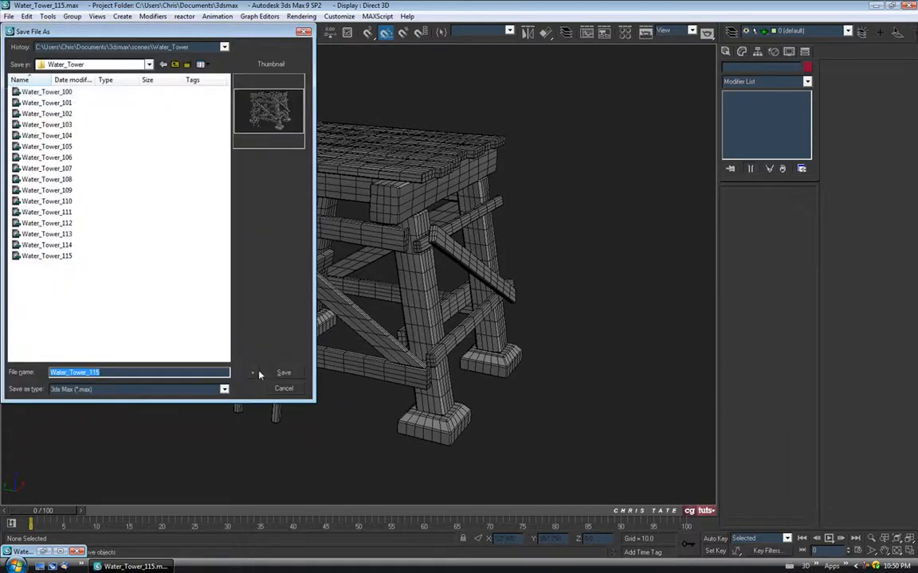